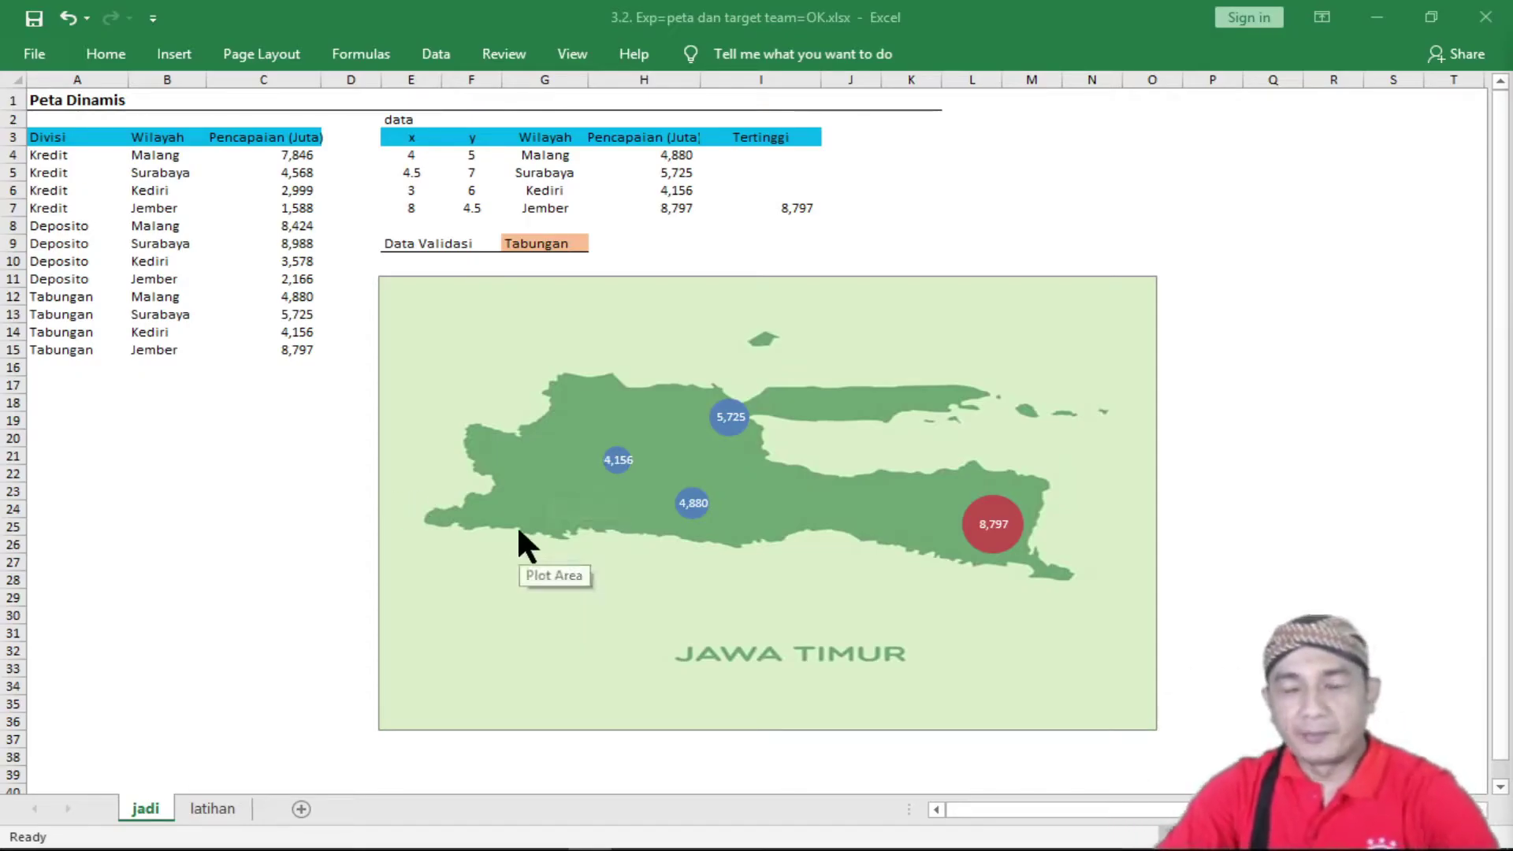
# Preview the map with Kredit, then Deposito, using the G9 category dropdown.
pyautogui.click(542, 242)
pyautogui.click(598, 242)
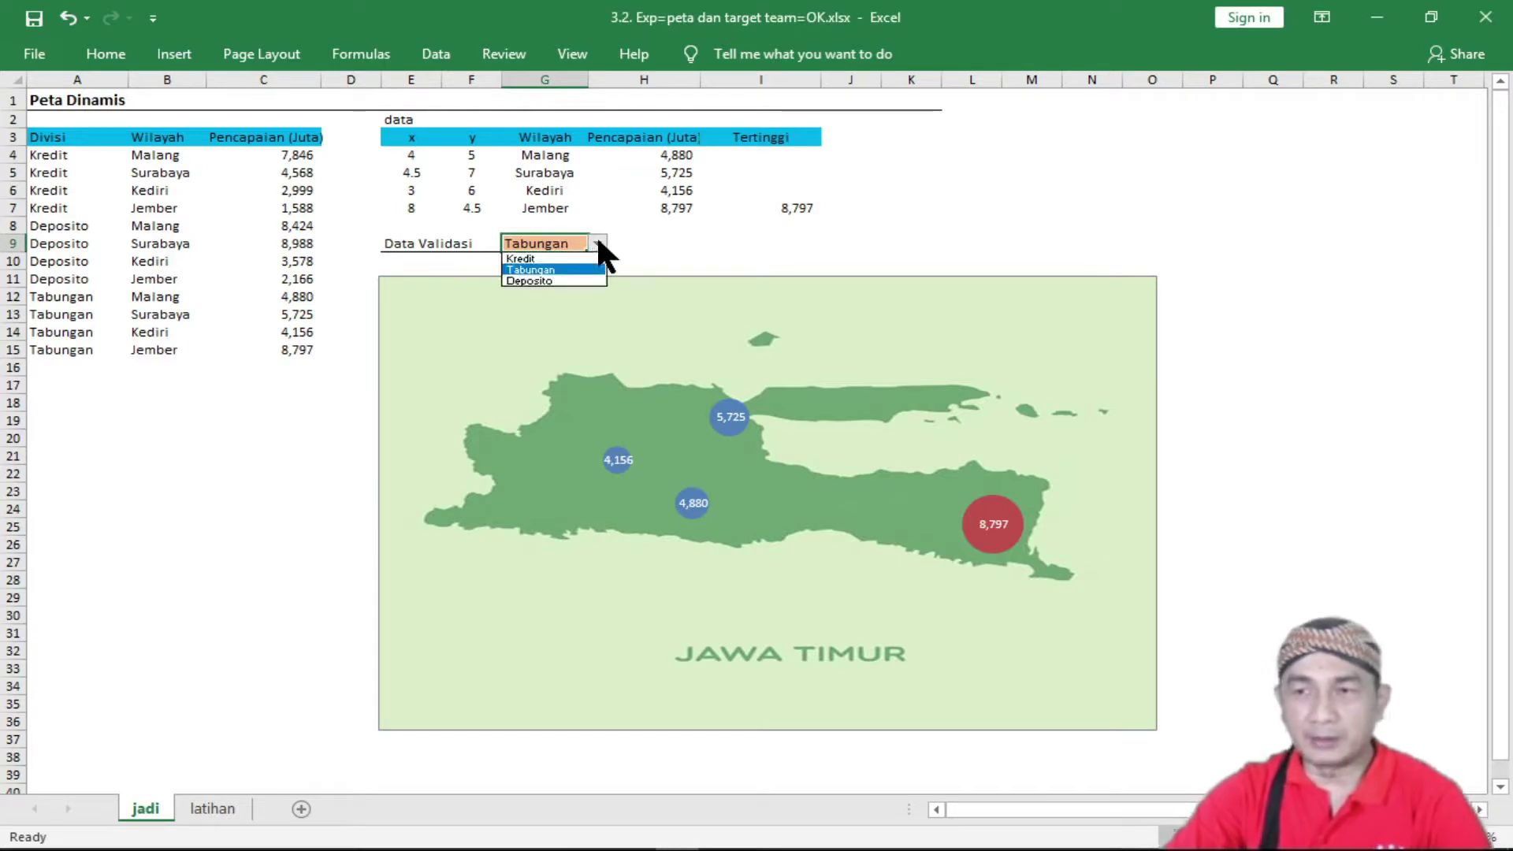
pyautogui.click(526, 258)
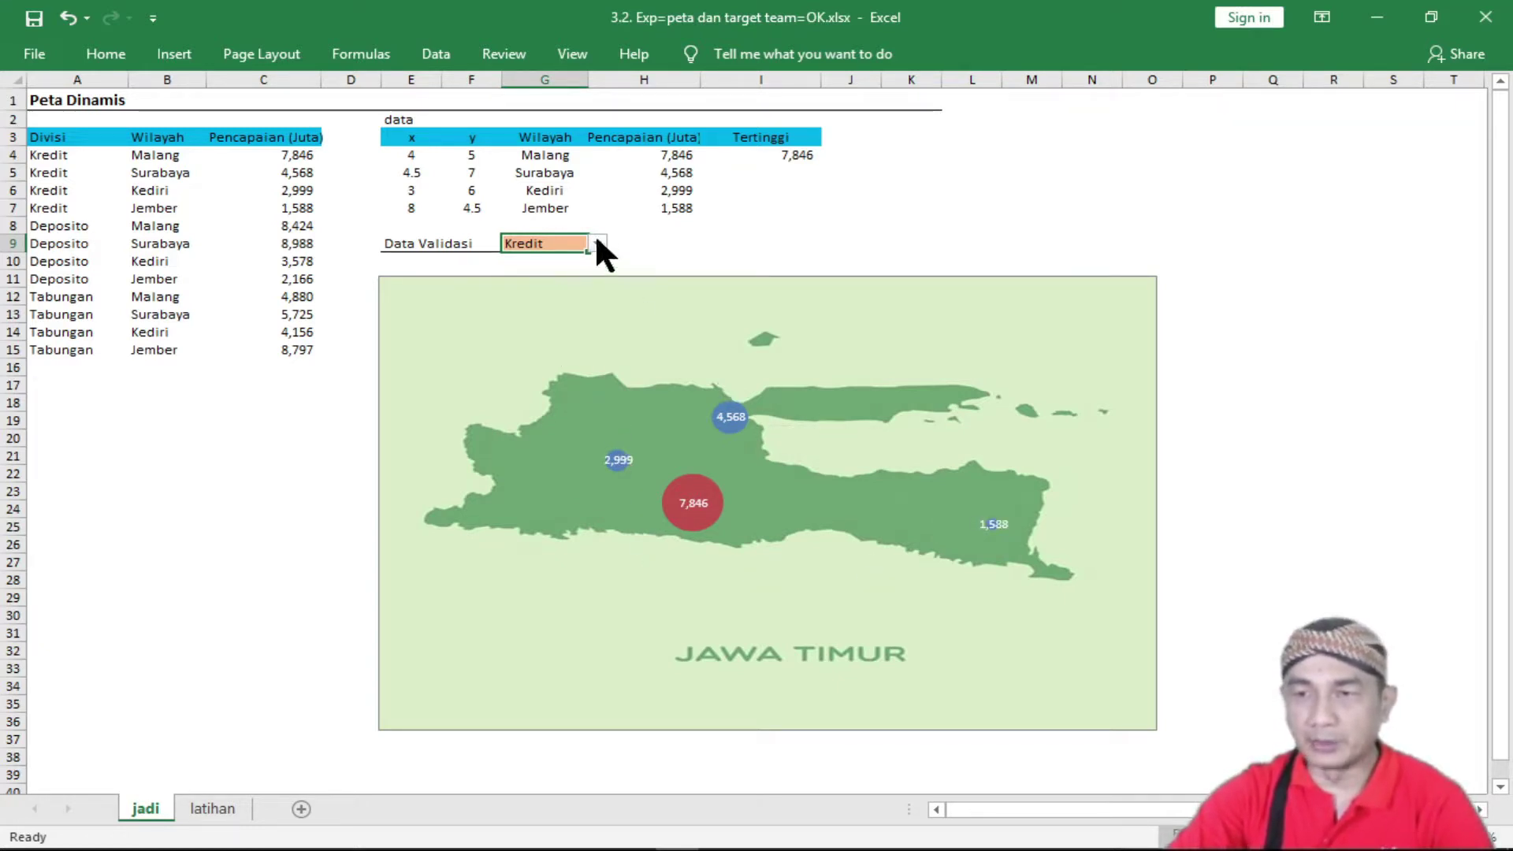
pyautogui.click(597, 242)
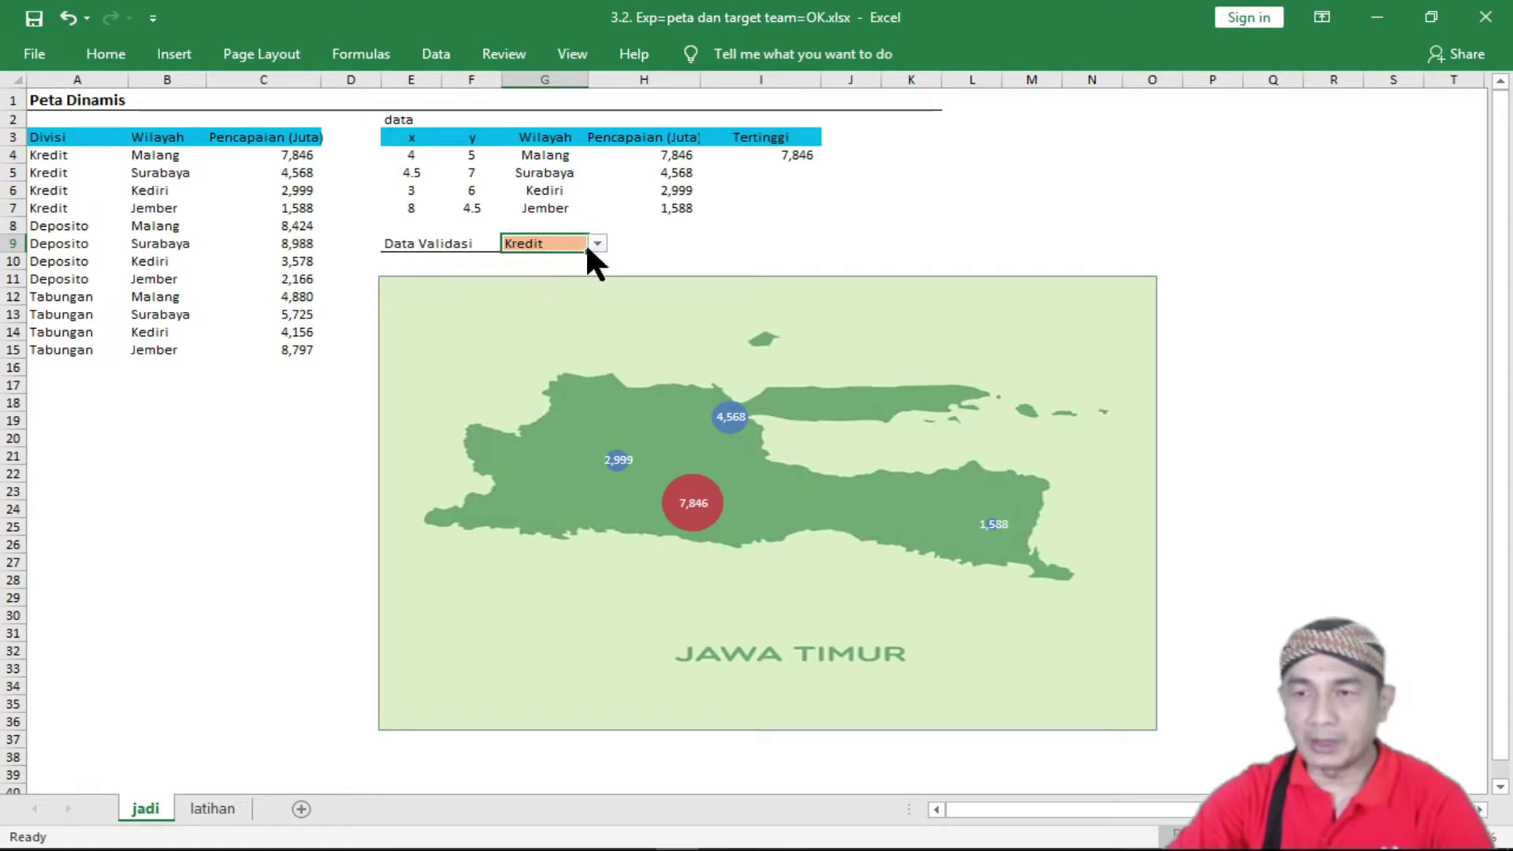
pyautogui.click(596, 242)
pyautogui.click(541, 281)
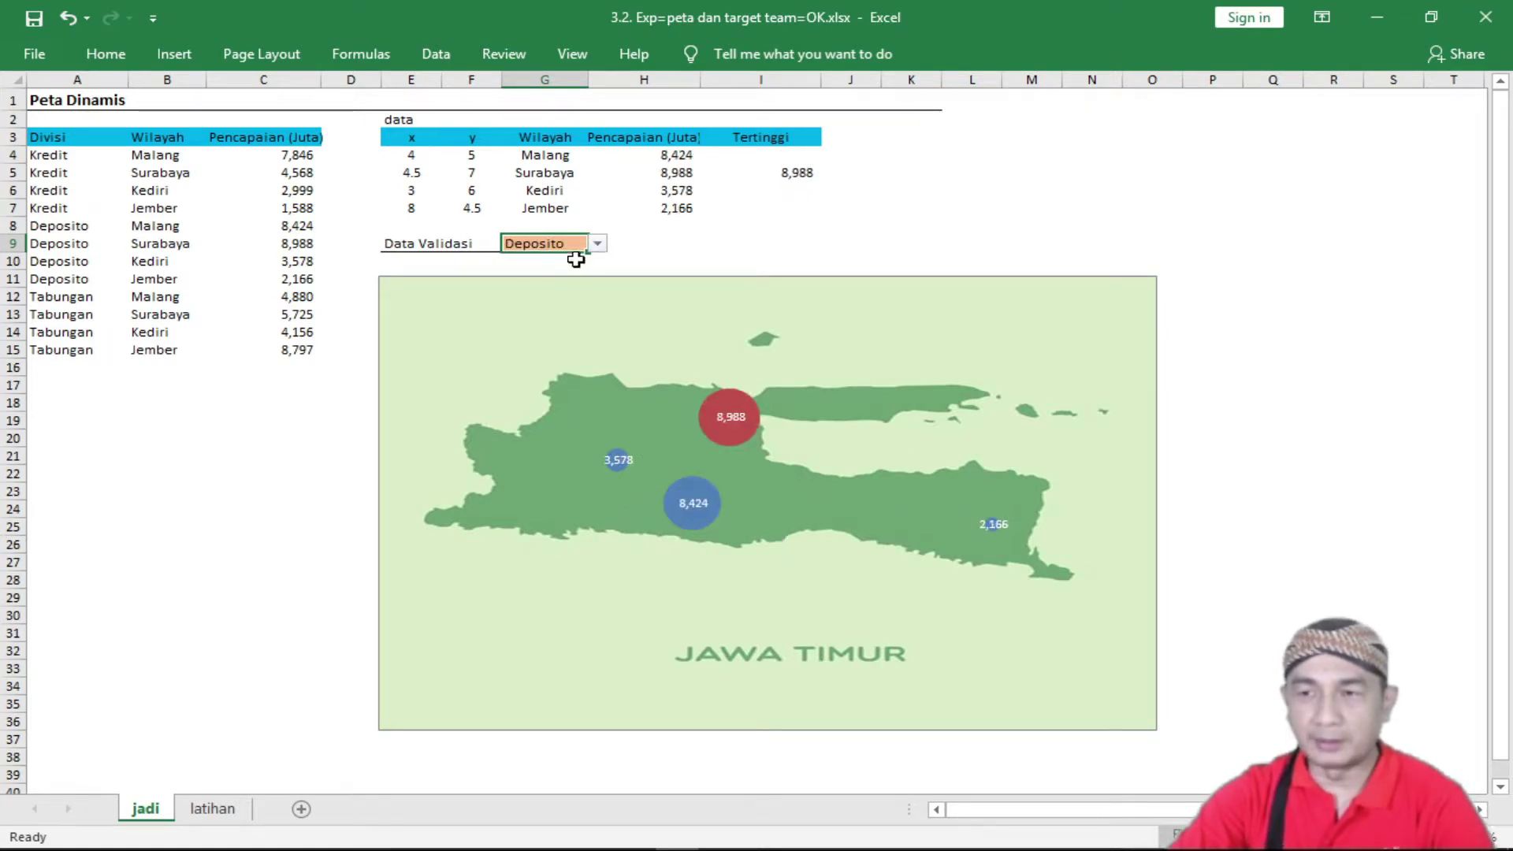
# Switch the map back to Tabungan and go to the latihan sheet.
pyautogui.click(597, 244)
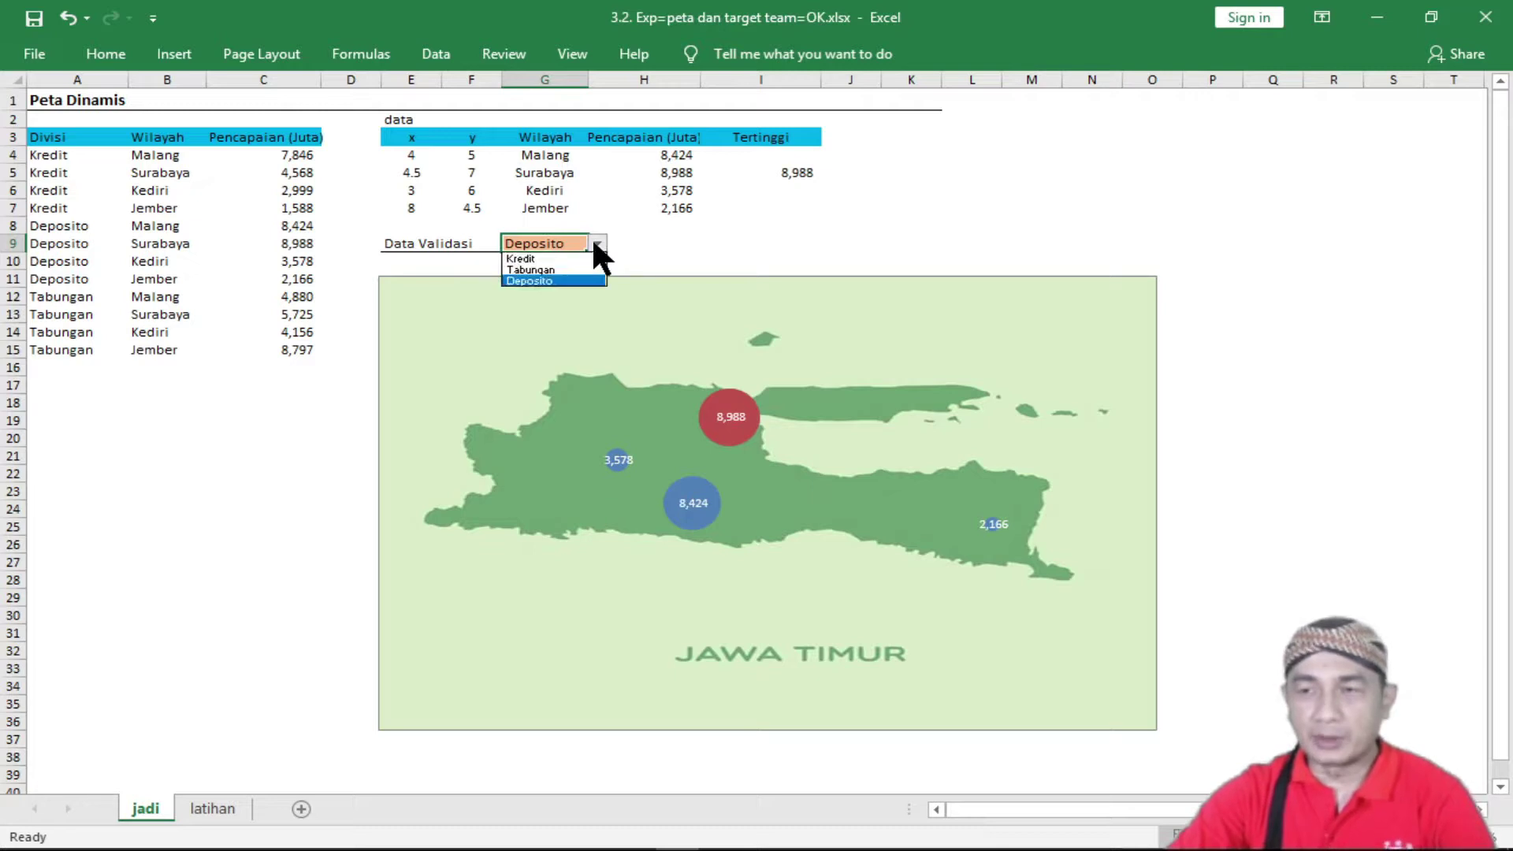
pyautogui.click(539, 268)
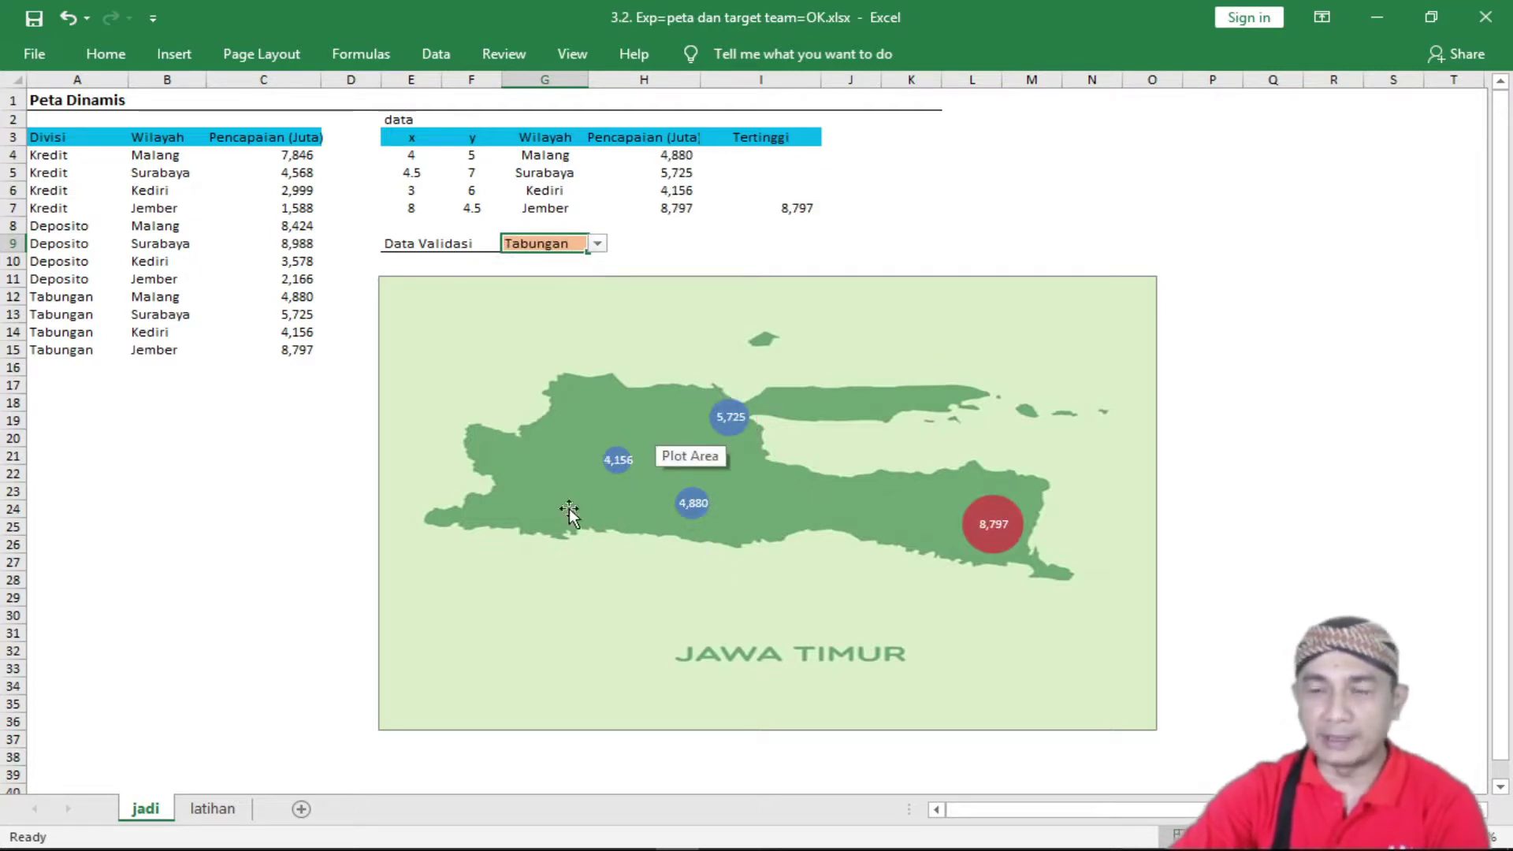
pyautogui.click(212, 809)
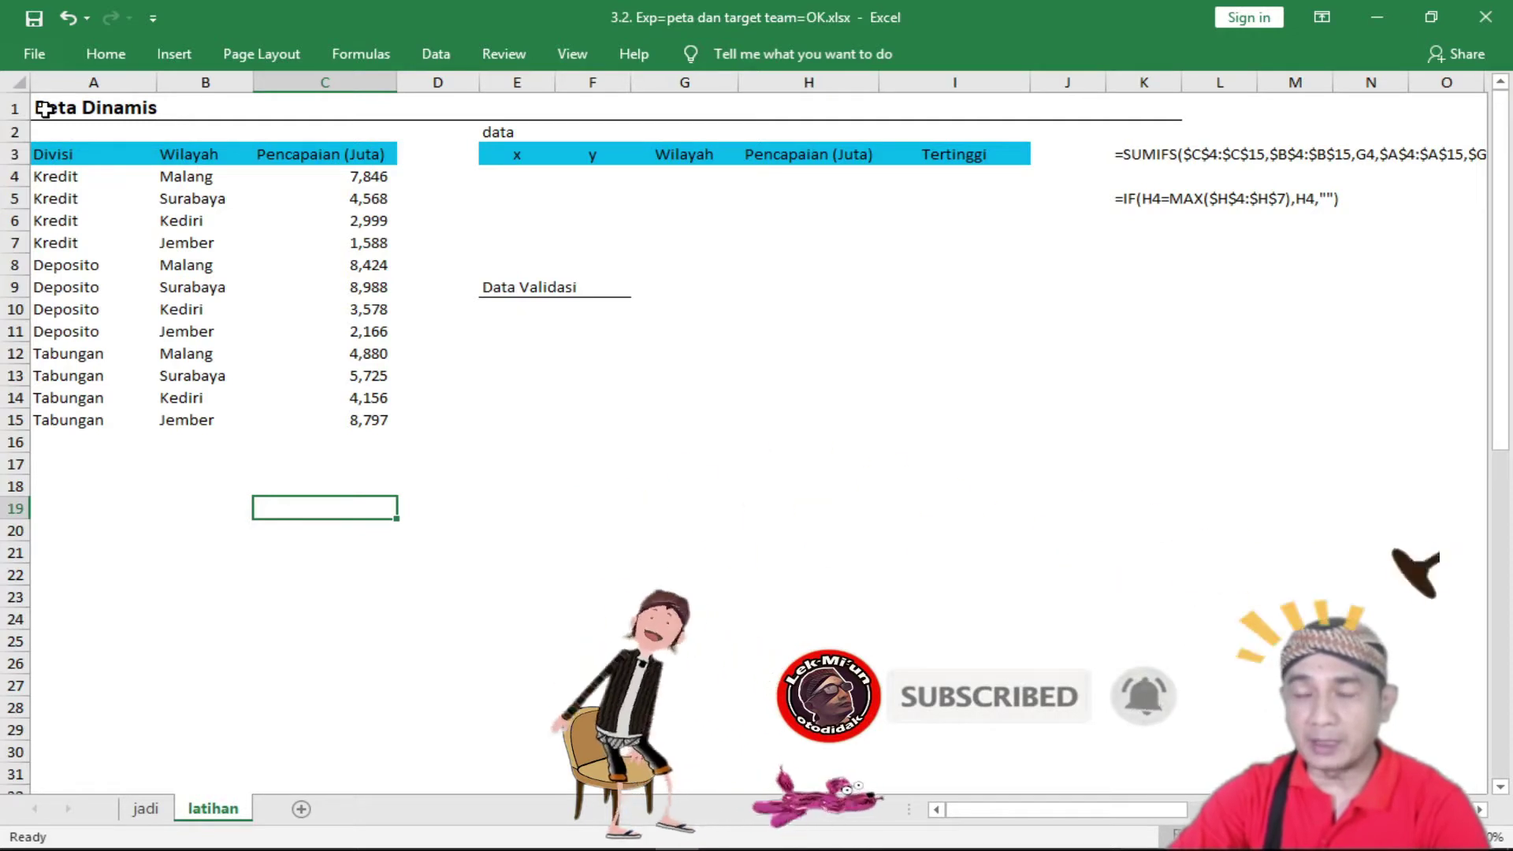
# Walk through the Peta Dinamis title, Divisi/Wilayah/Pencapaian headers, and the Kredit, Deposito and Tabungan rows.
pyautogui.click(45, 109)
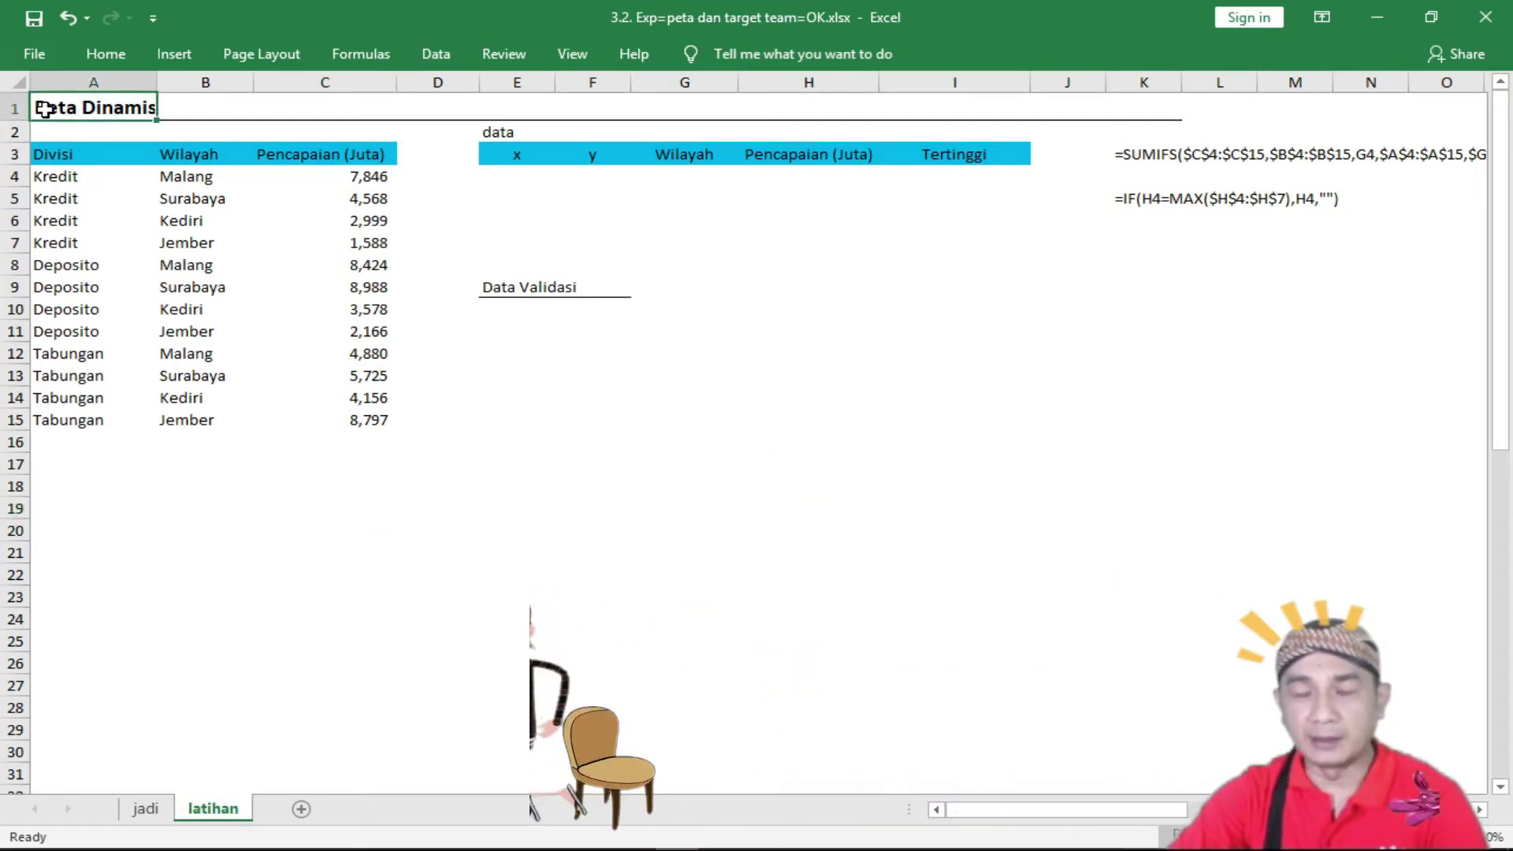
pyautogui.click(72, 153)
pyautogui.click(194, 156)
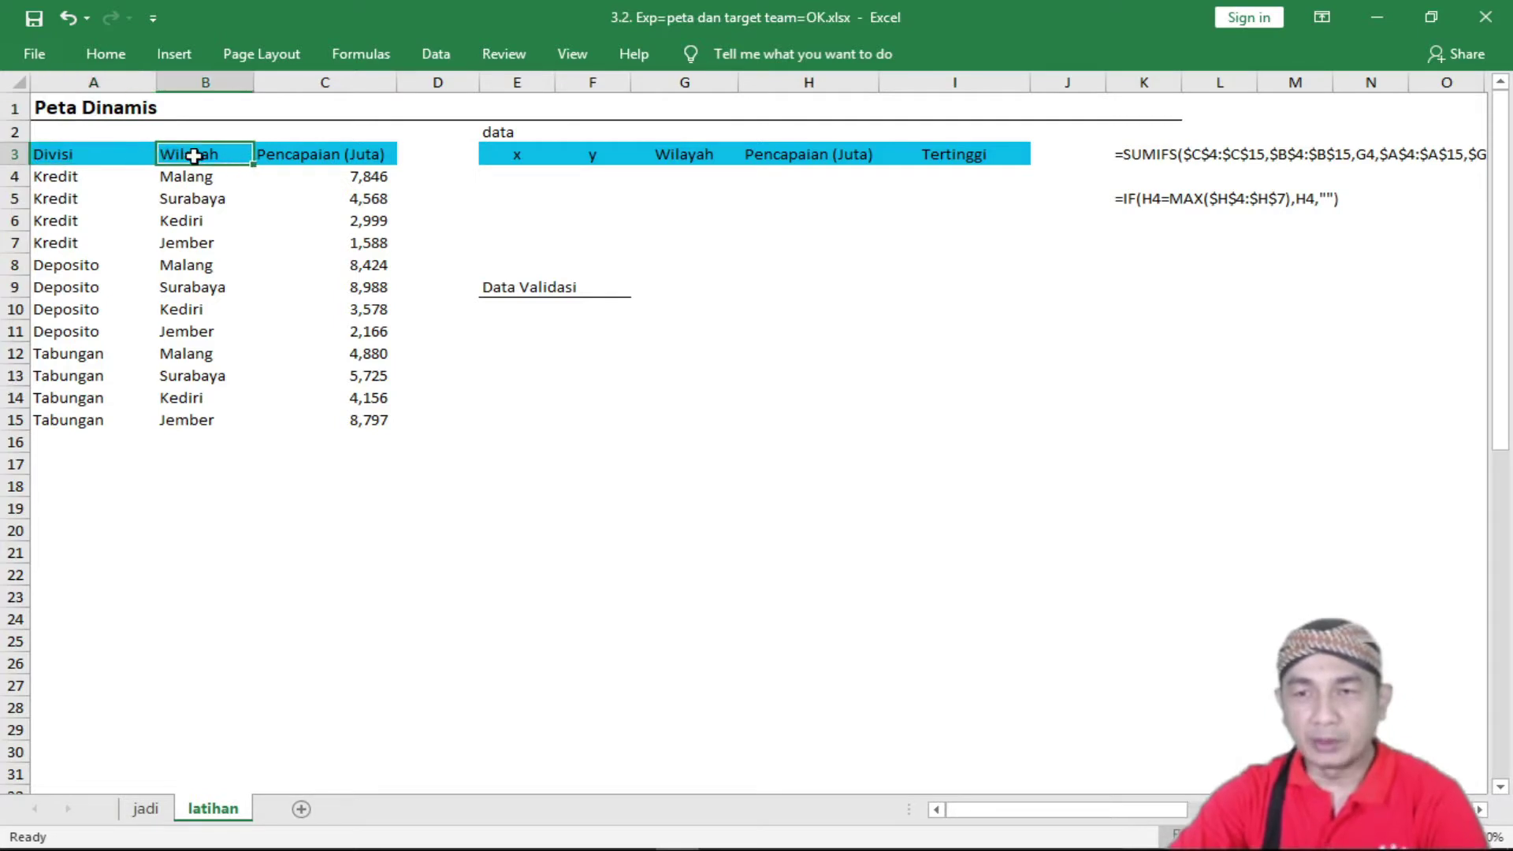
pyautogui.click(322, 153)
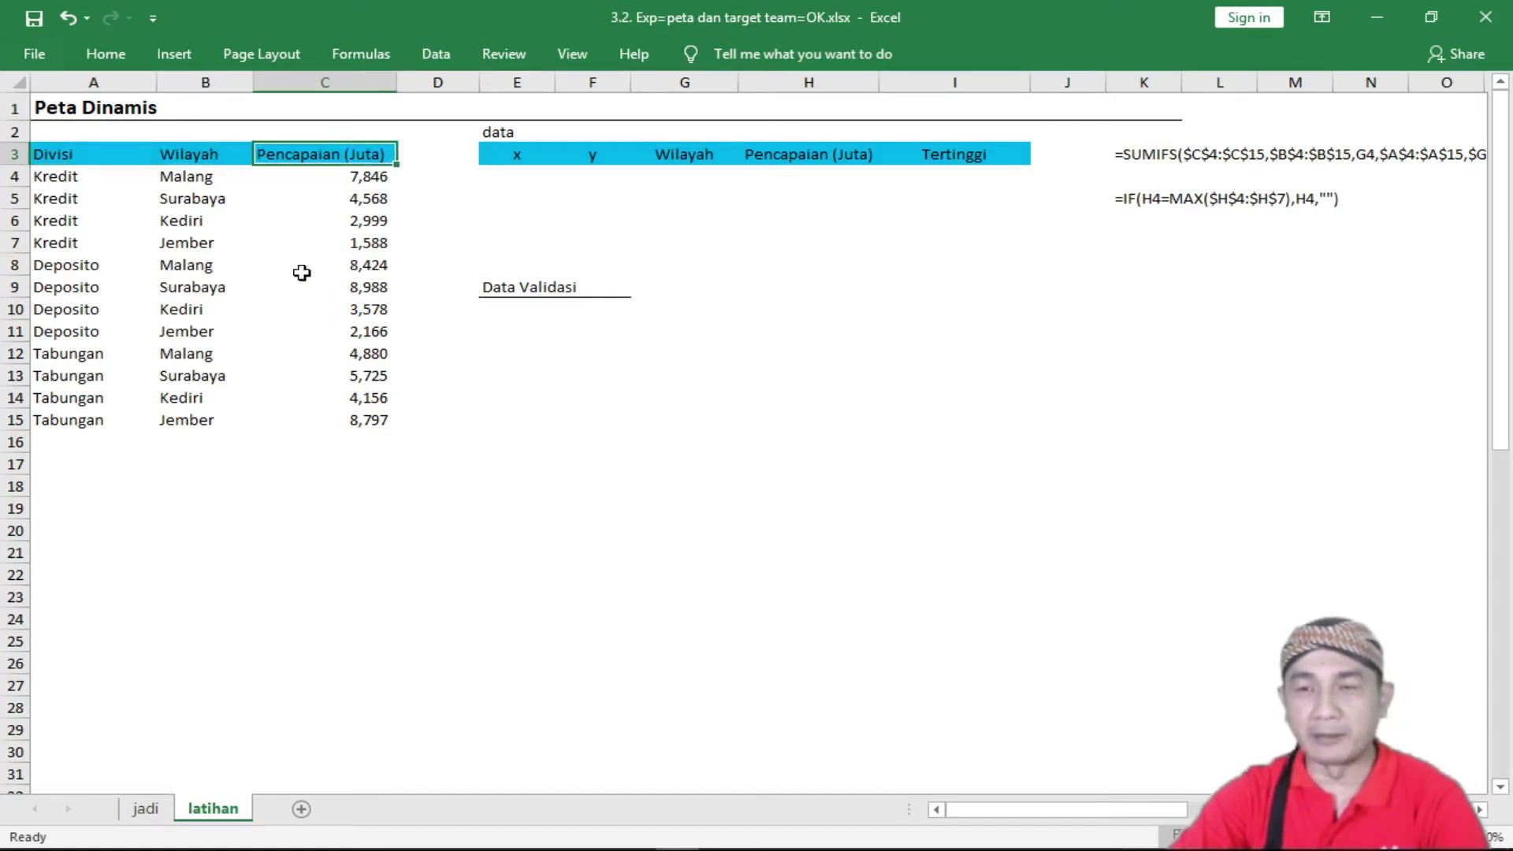
pyautogui.click(53, 178)
pyautogui.click(54, 199)
pyautogui.click(56, 222)
pyautogui.click(57, 243)
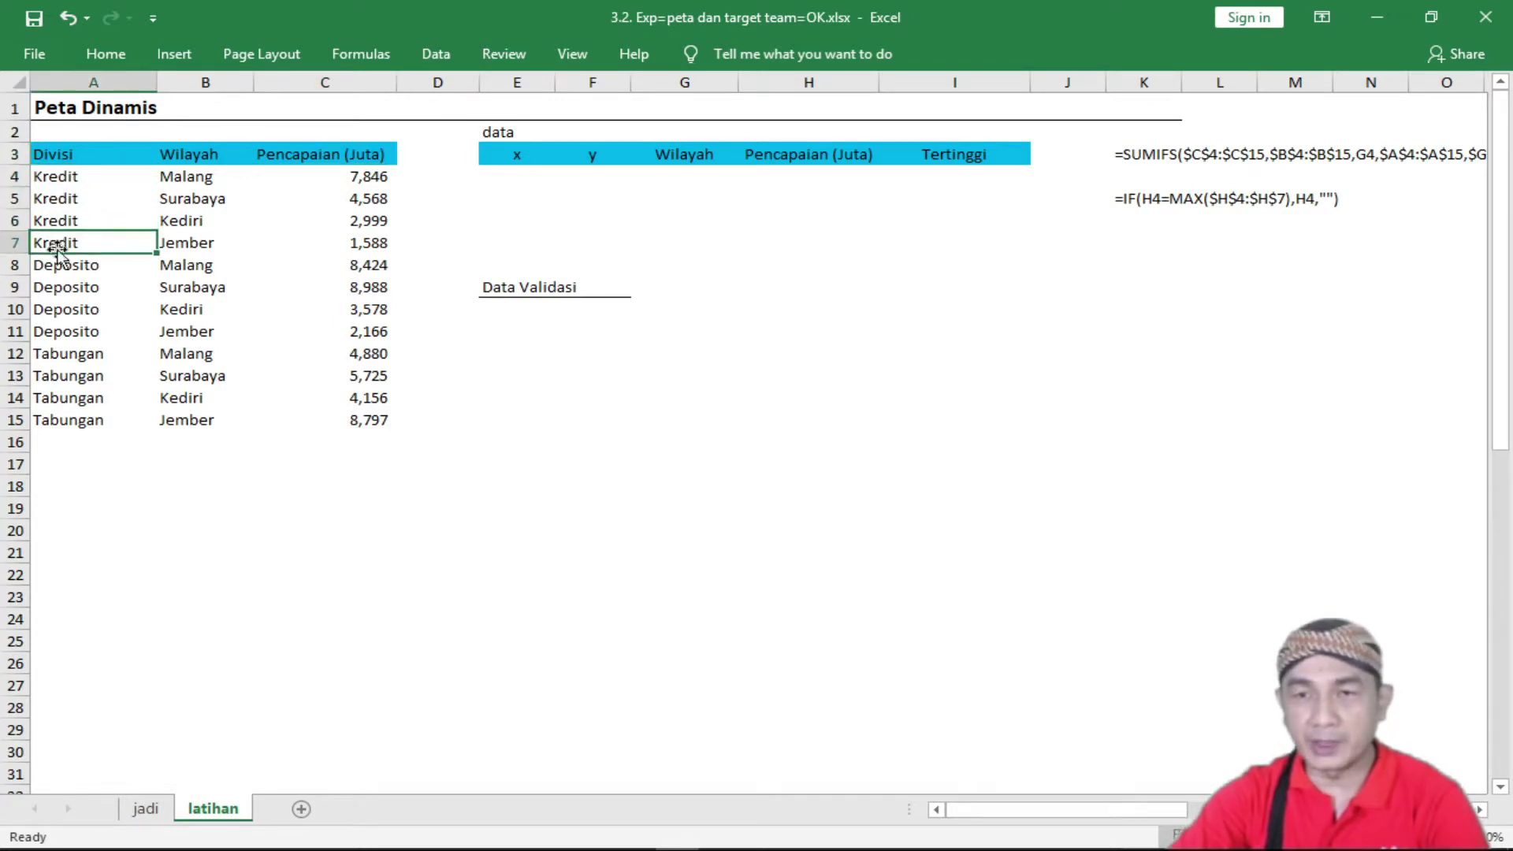
pyautogui.click(59, 266)
pyautogui.click(67, 358)
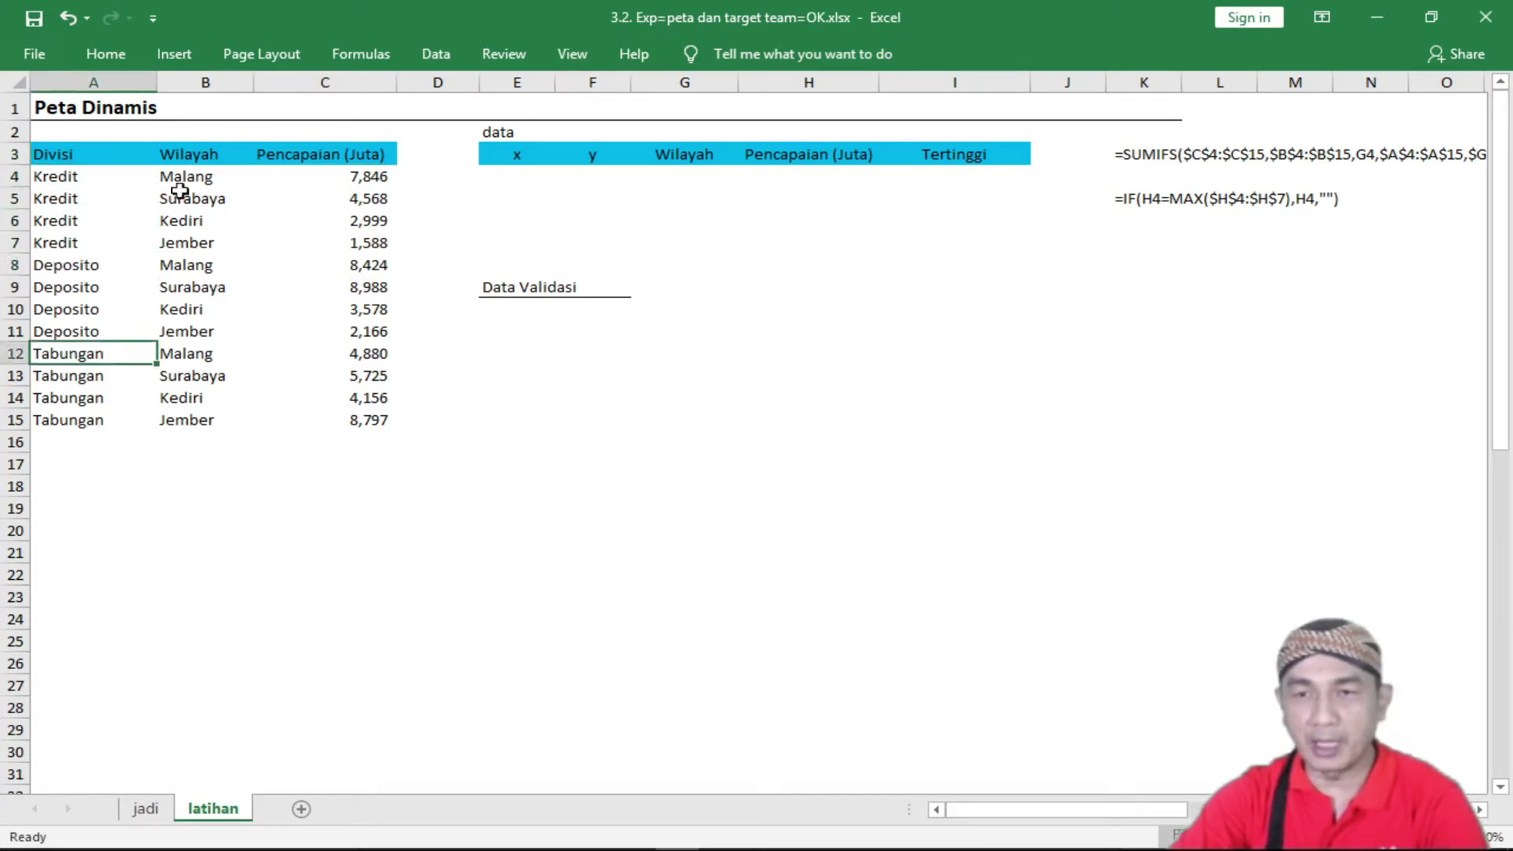
# Highlight region names B4:B15 and the Kredit and Deposito values in column C.
pyautogui.moveTo(186, 181); pyautogui.dragTo(187, 420)
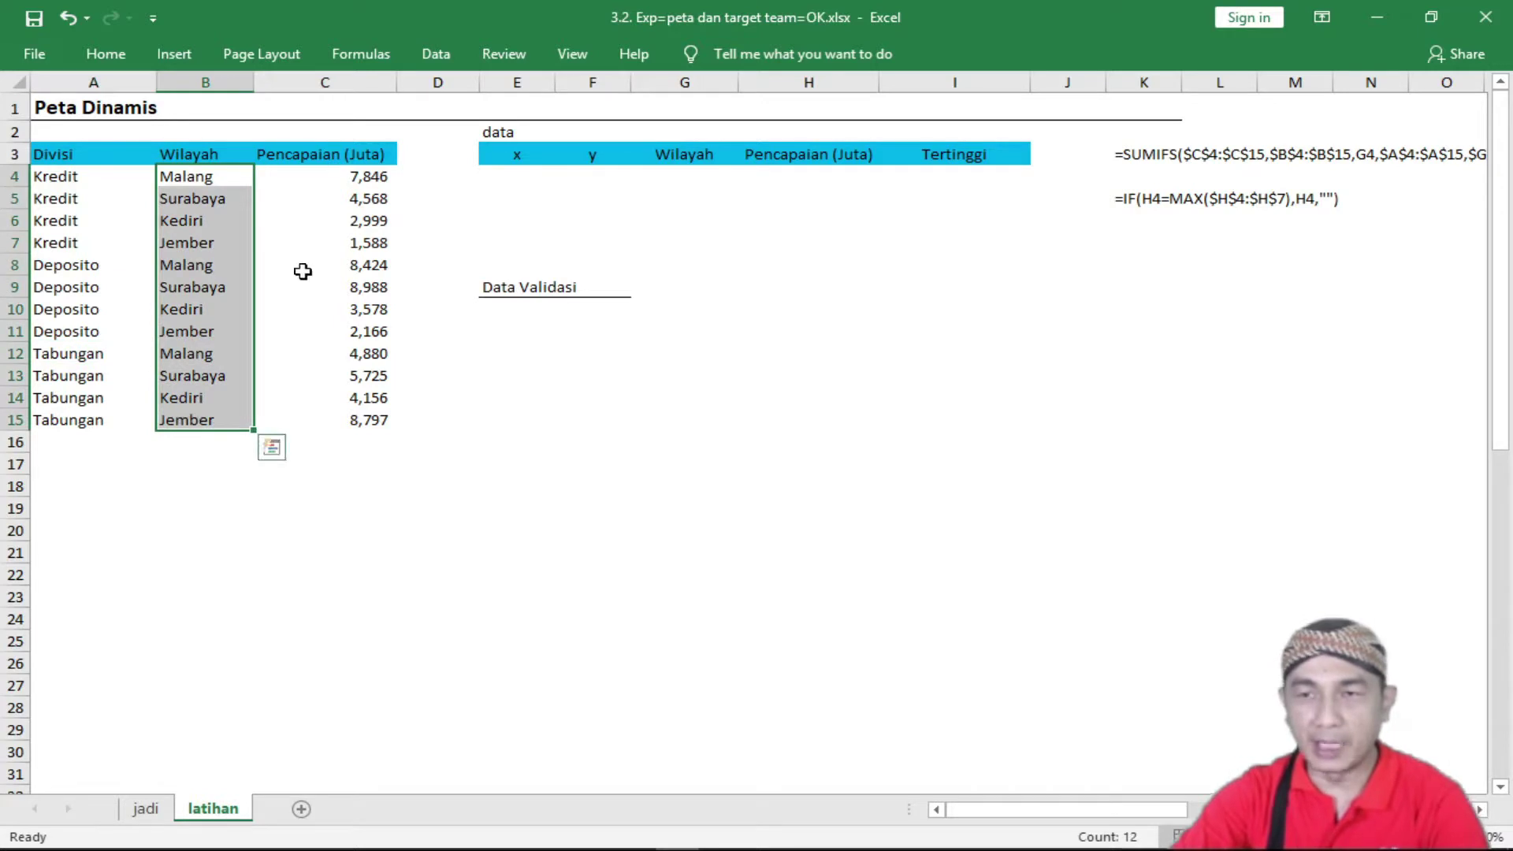
pyautogui.moveTo(345, 180); pyautogui.dragTo(340, 243)
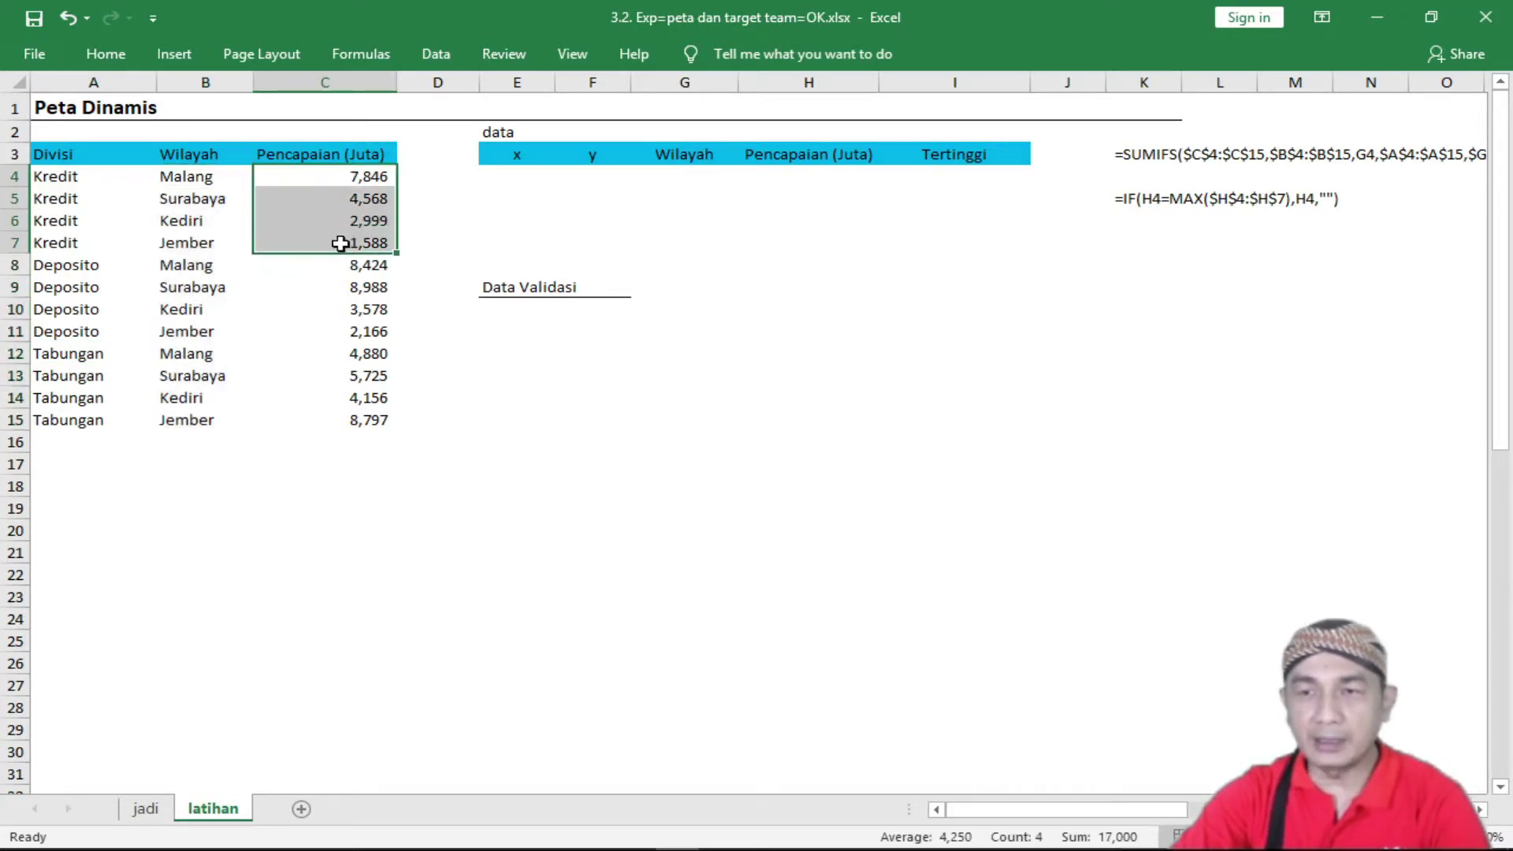
pyautogui.click(354, 154)
pyautogui.click(349, 201)
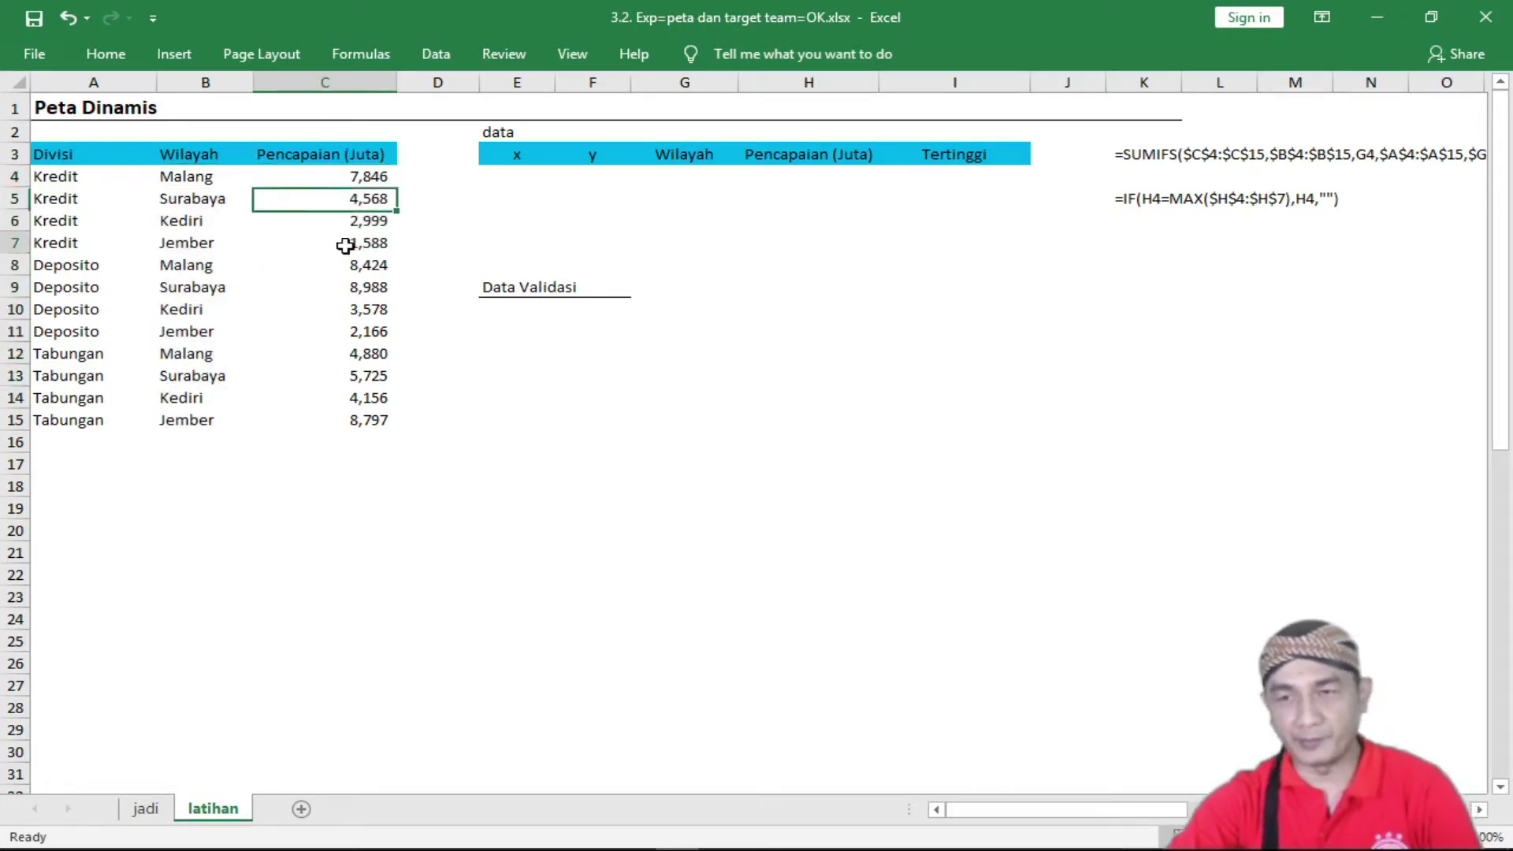
pyautogui.click(349, 242)
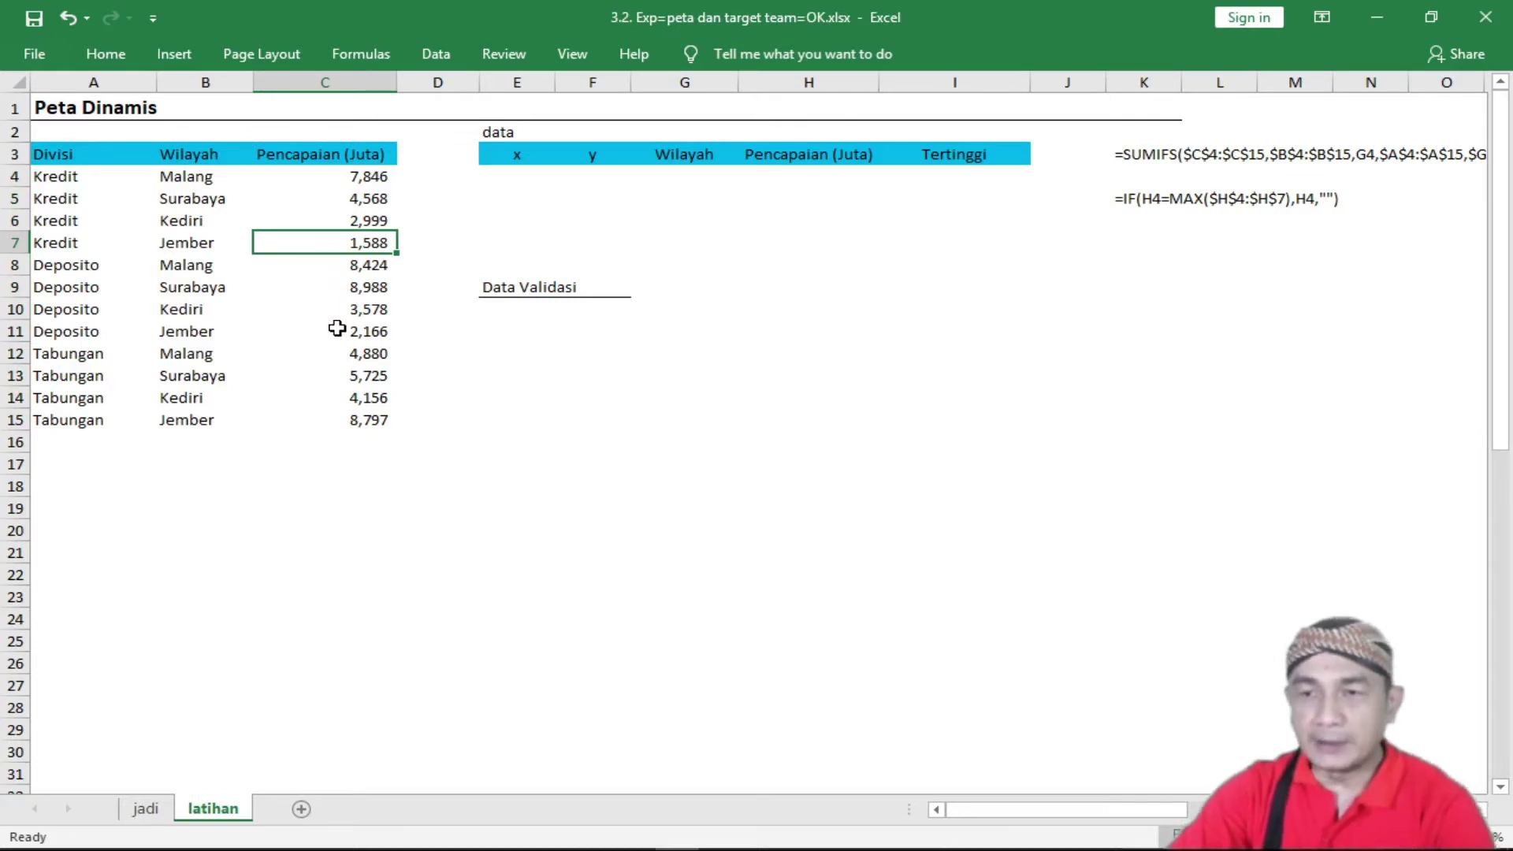
pyautogui.click(346, 329)
pyautogui.hotkey('ctrl', 'F1')
pyautogui.click(571, 517)
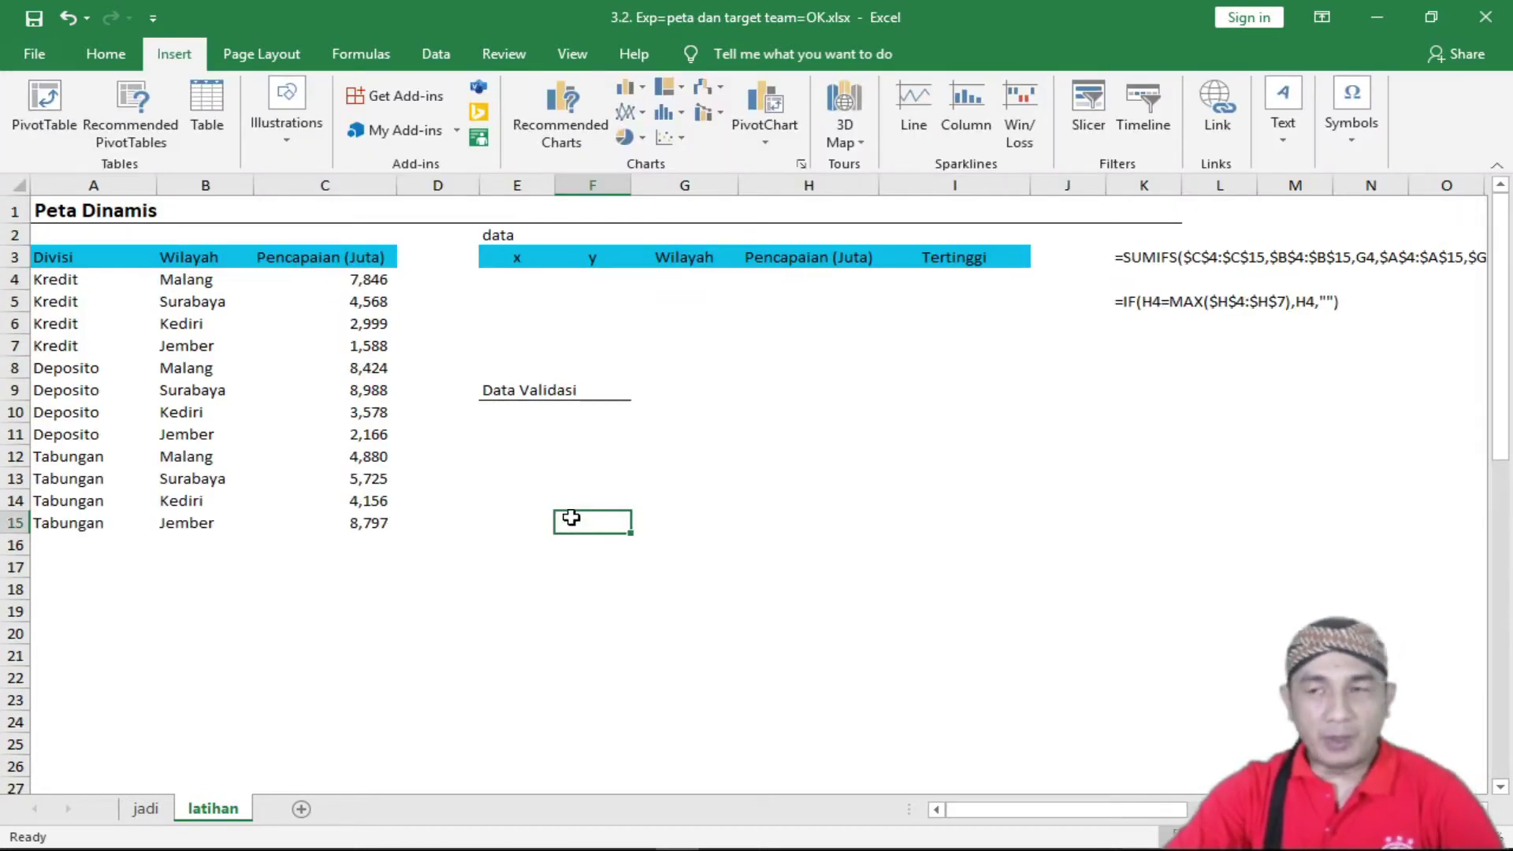
# Insert an empty scatter chart from cell E13 and move it below the Data Validasi label.
pyautogui.click(512, 497)
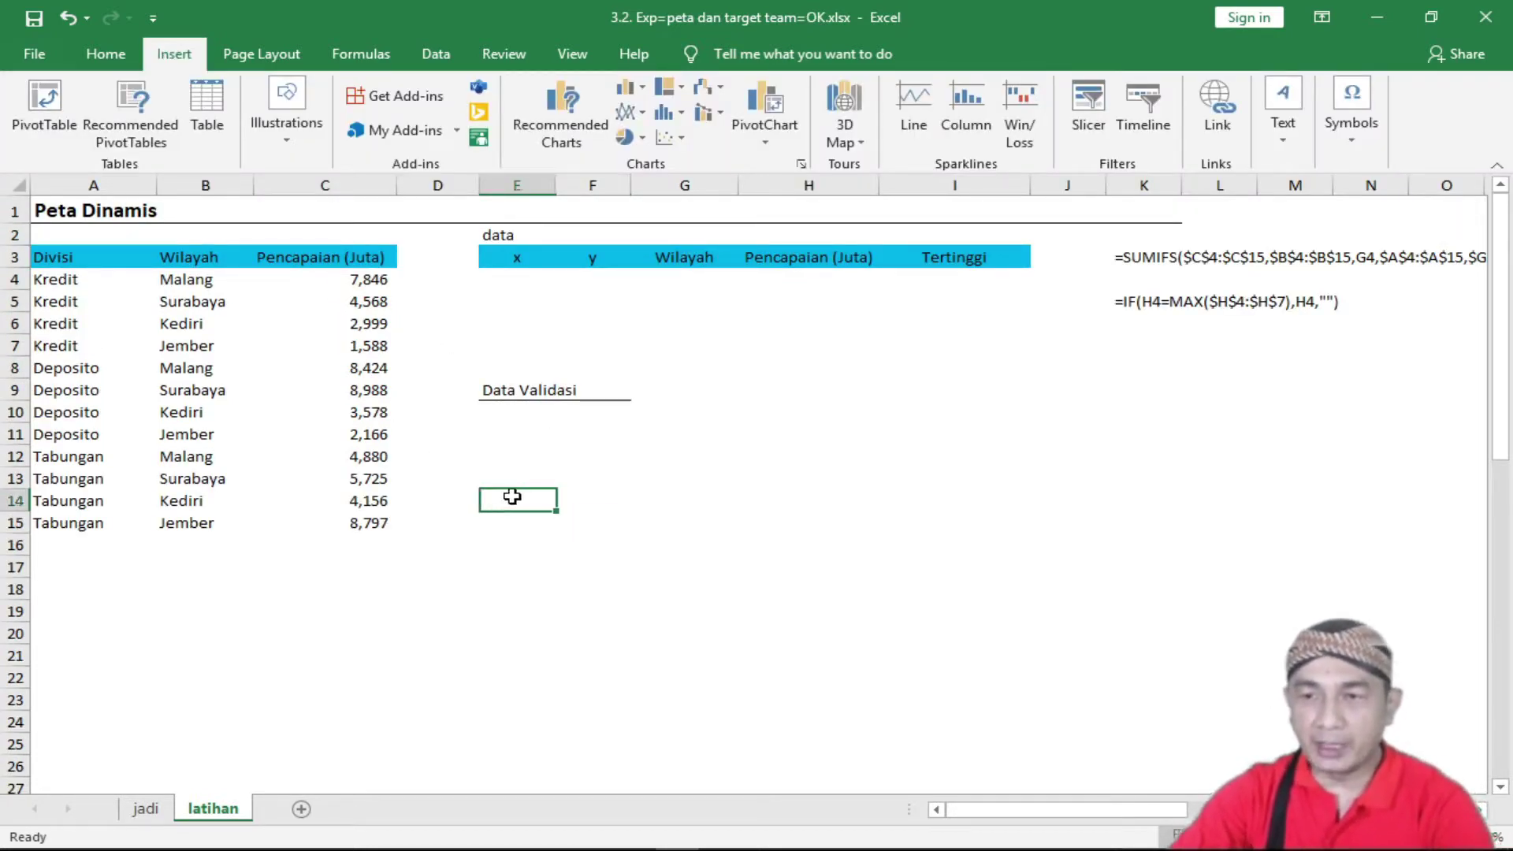
pyautogui.click(492, 475)
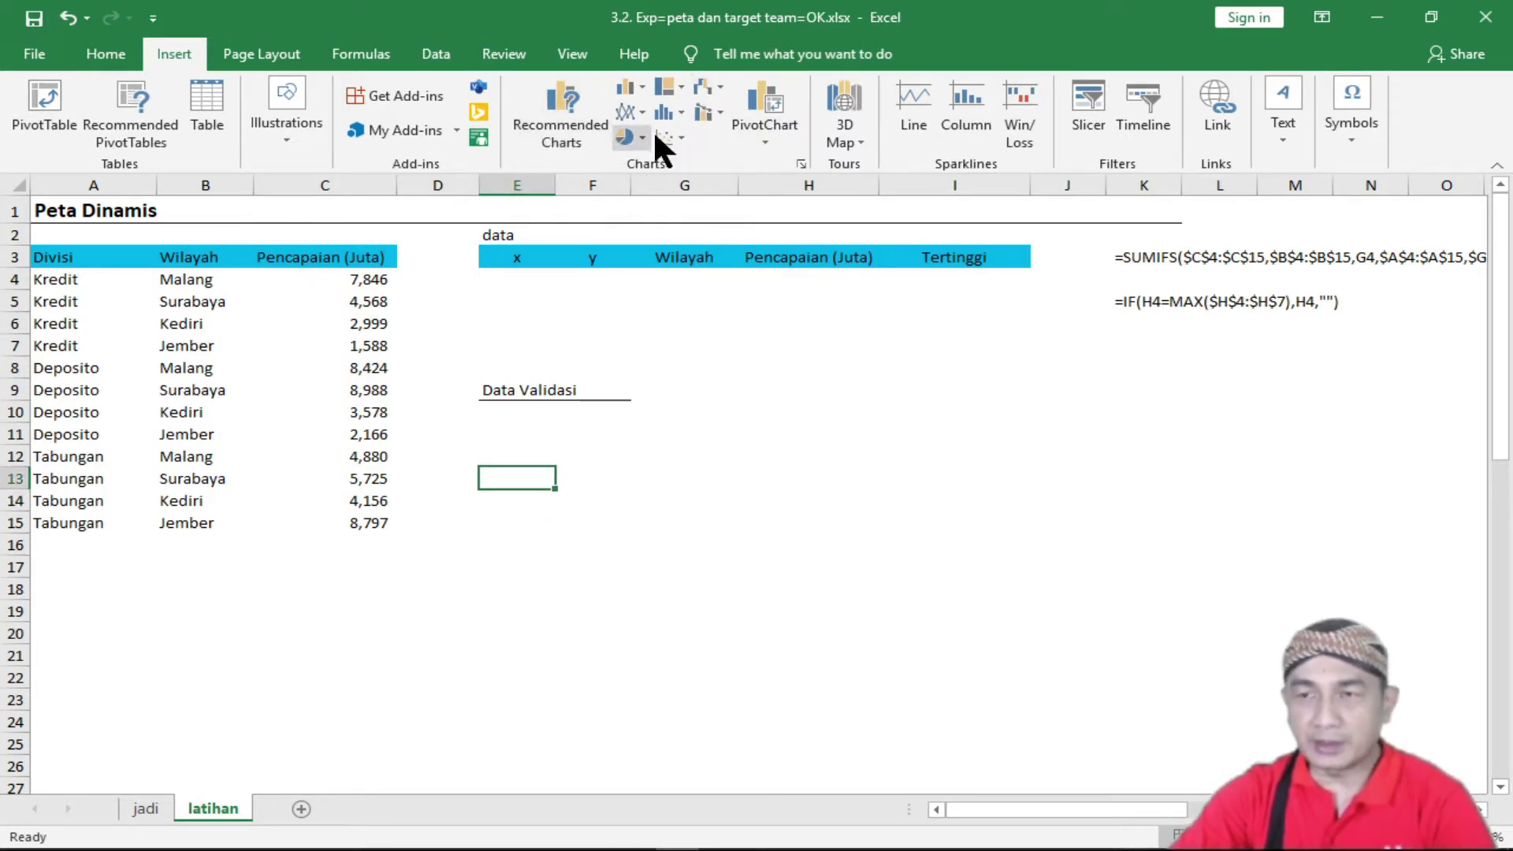
pyautogui.click(674, 135)
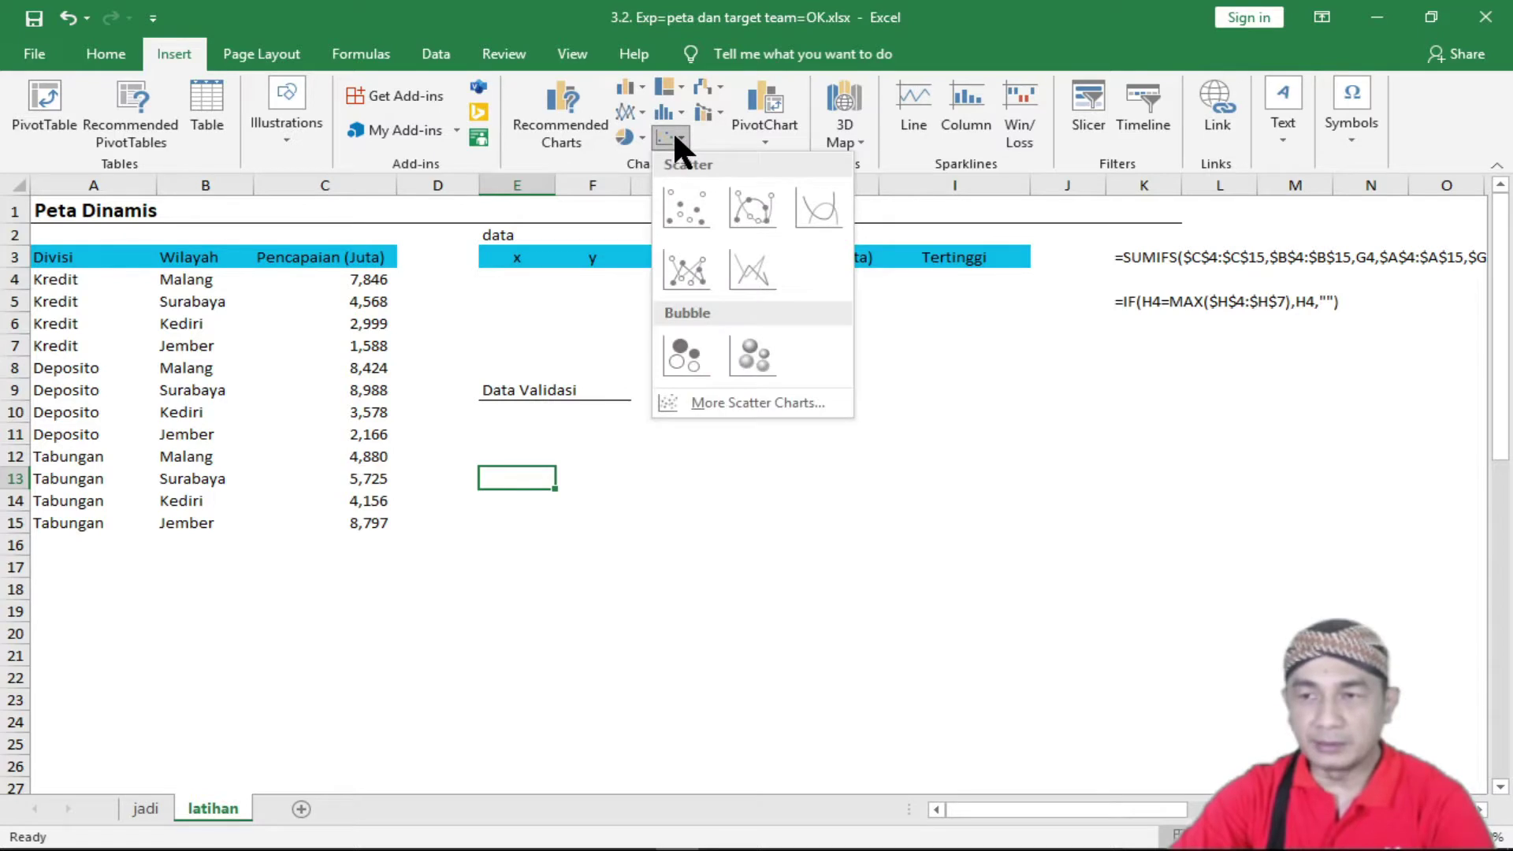
pyautogui.click(689, 208)
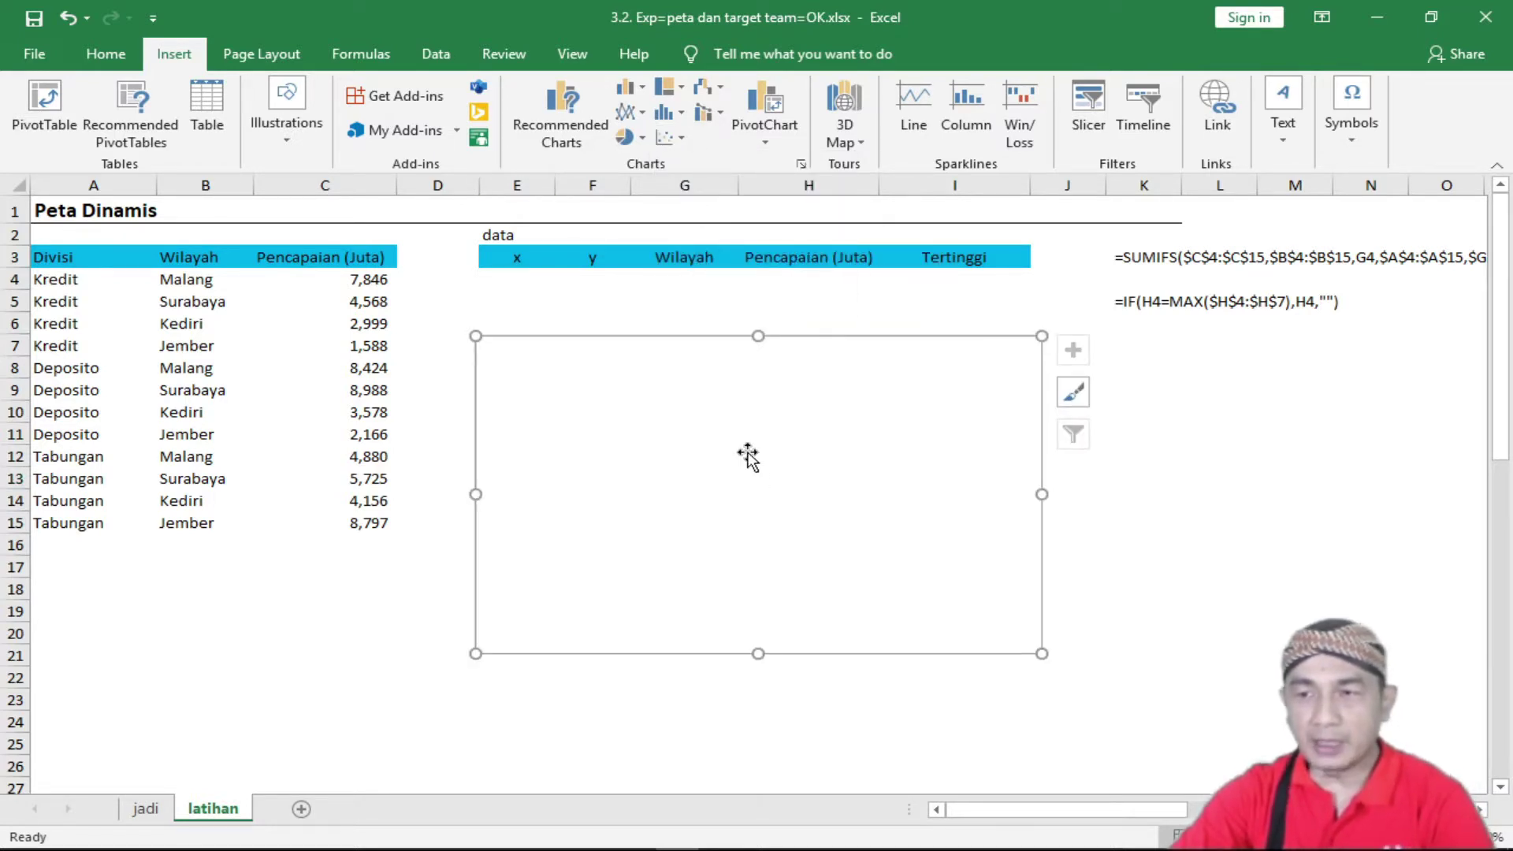
pyautogui.moveTo(820, 338)
pyautogui.mouseDown()
pyautogui.moveTo(815, 440)
pyautogui.moveTo(812, 426)
pyautogui.mouseUp()
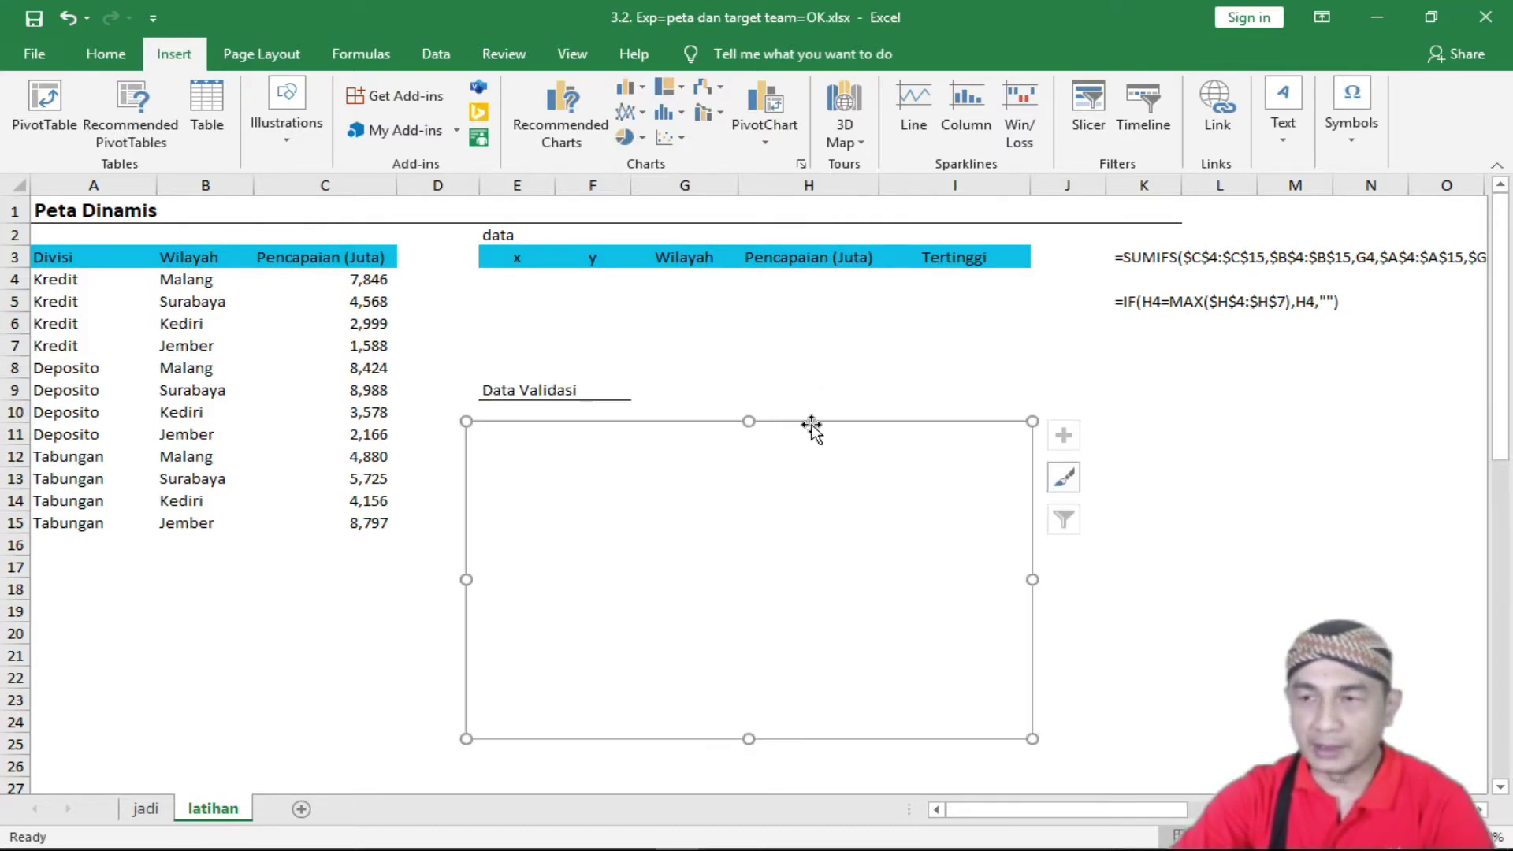
pyautogui.rightClick(745, 473)
pyautogui.click(625, 551)
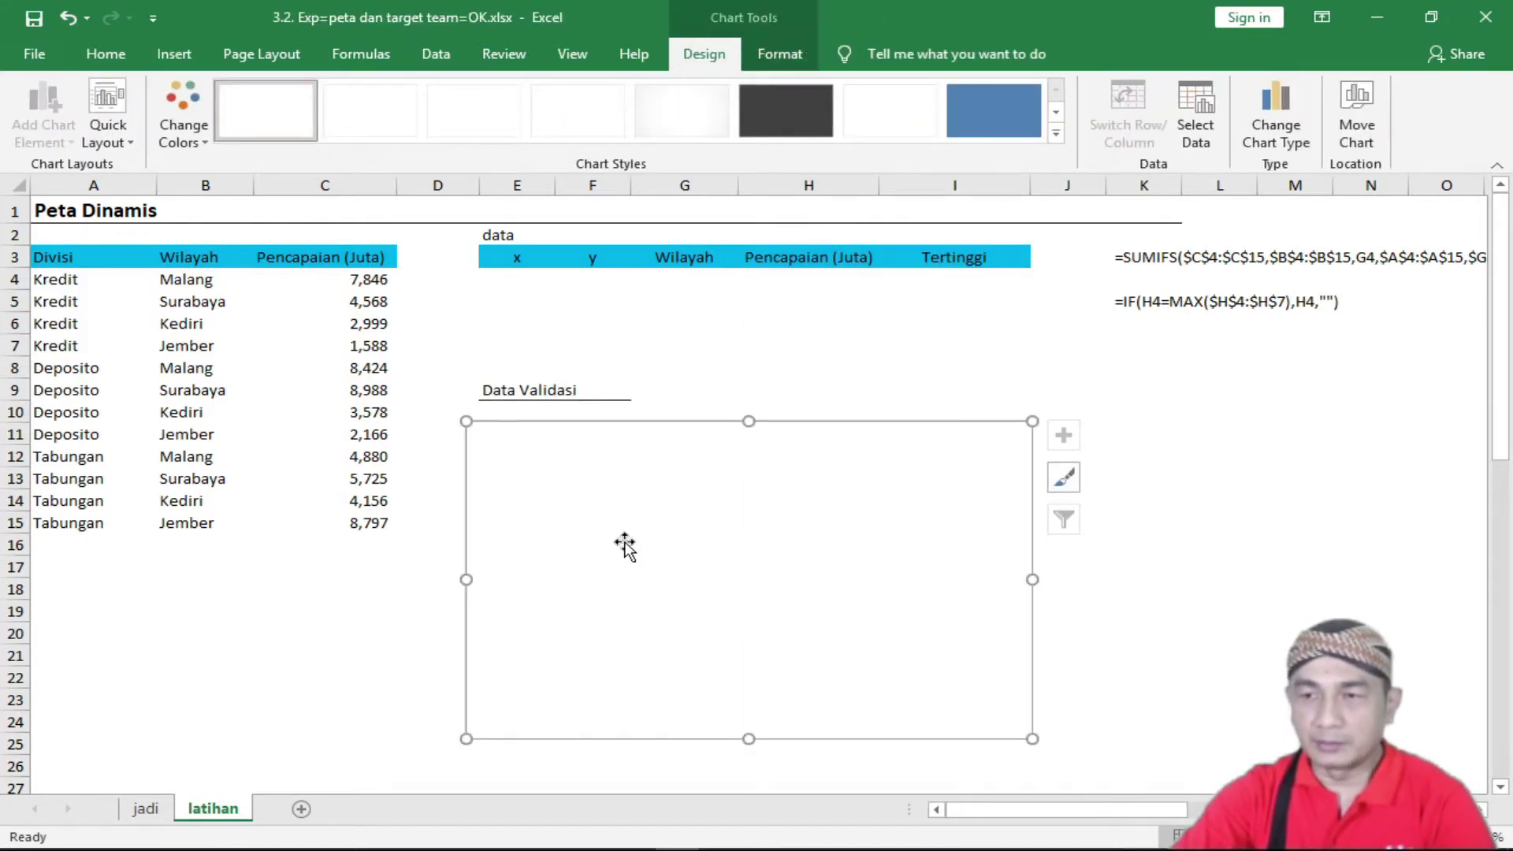
pyautogui.rightClick(692, 495)
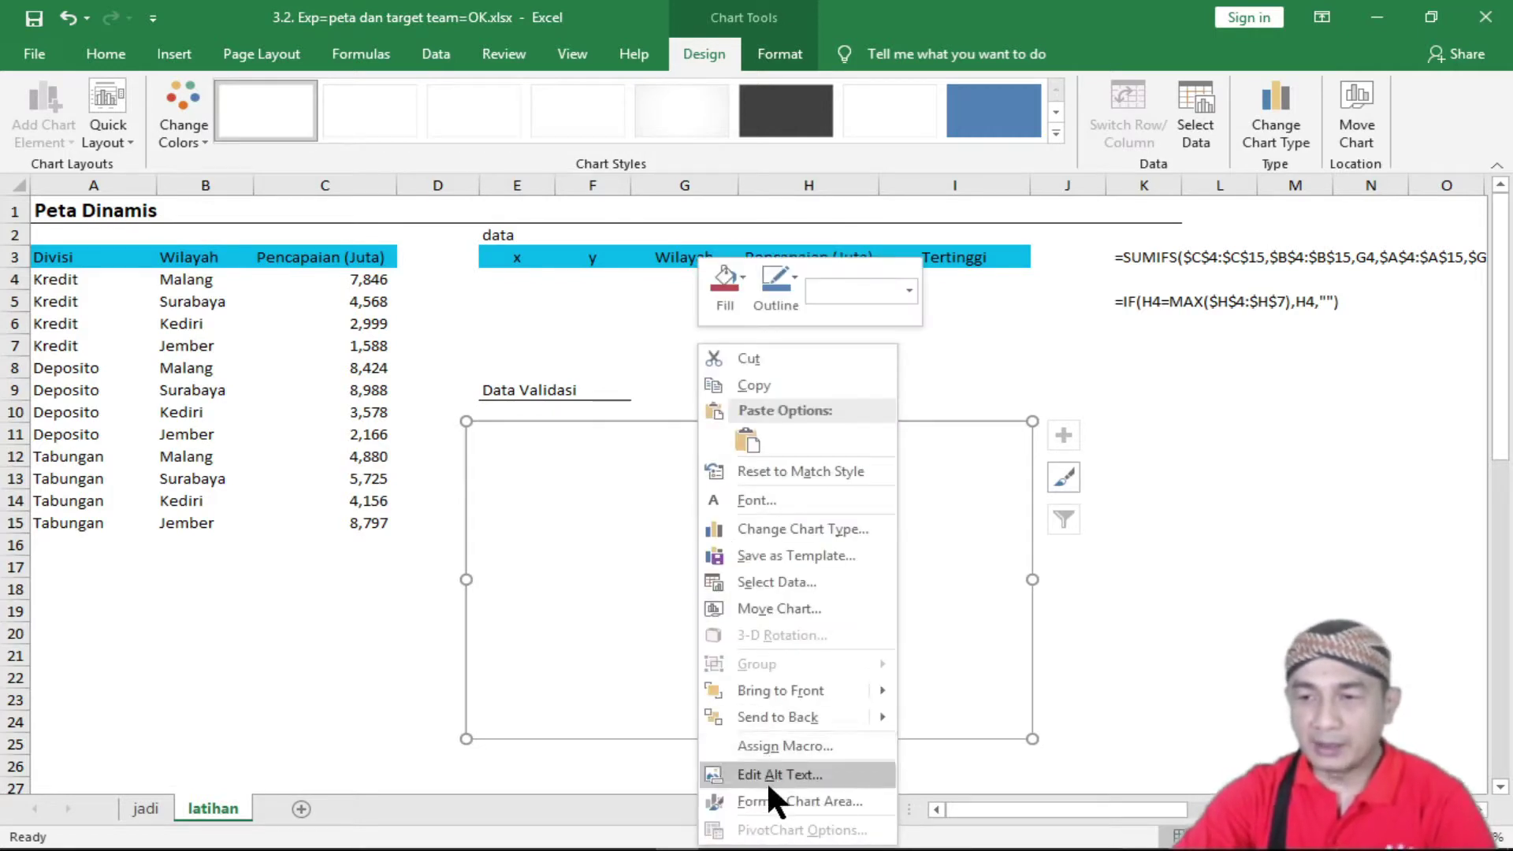
# Fill the chart area with the map-of-jawa-timur_1480420.jpg picture, cancelling the extra file picker.
pyautogui.click(764, 793)
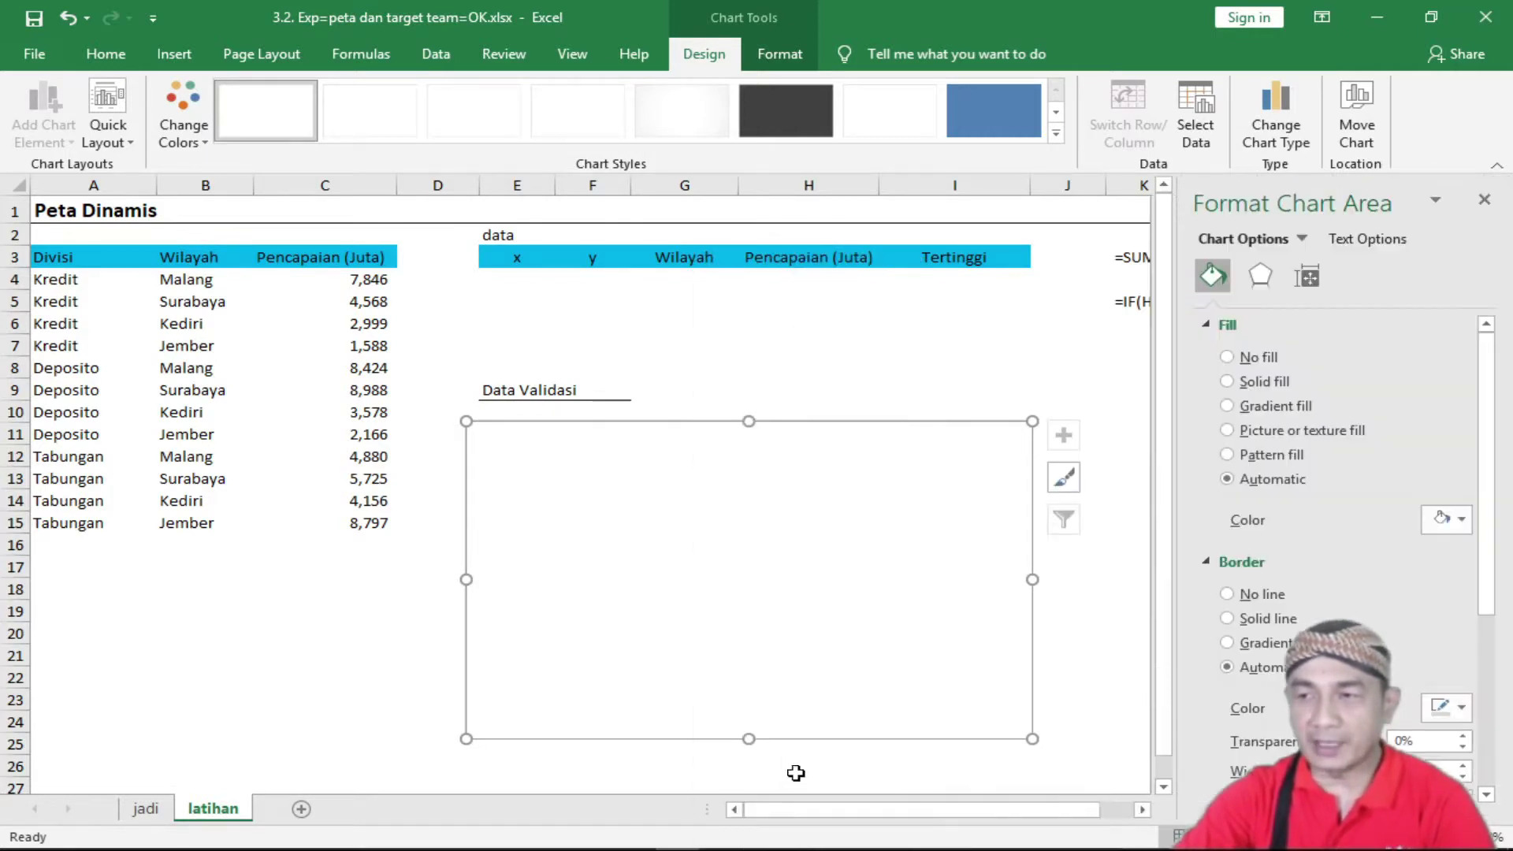
pyautogui.click(1307, 272)
pyautogui.click(1215, 272)
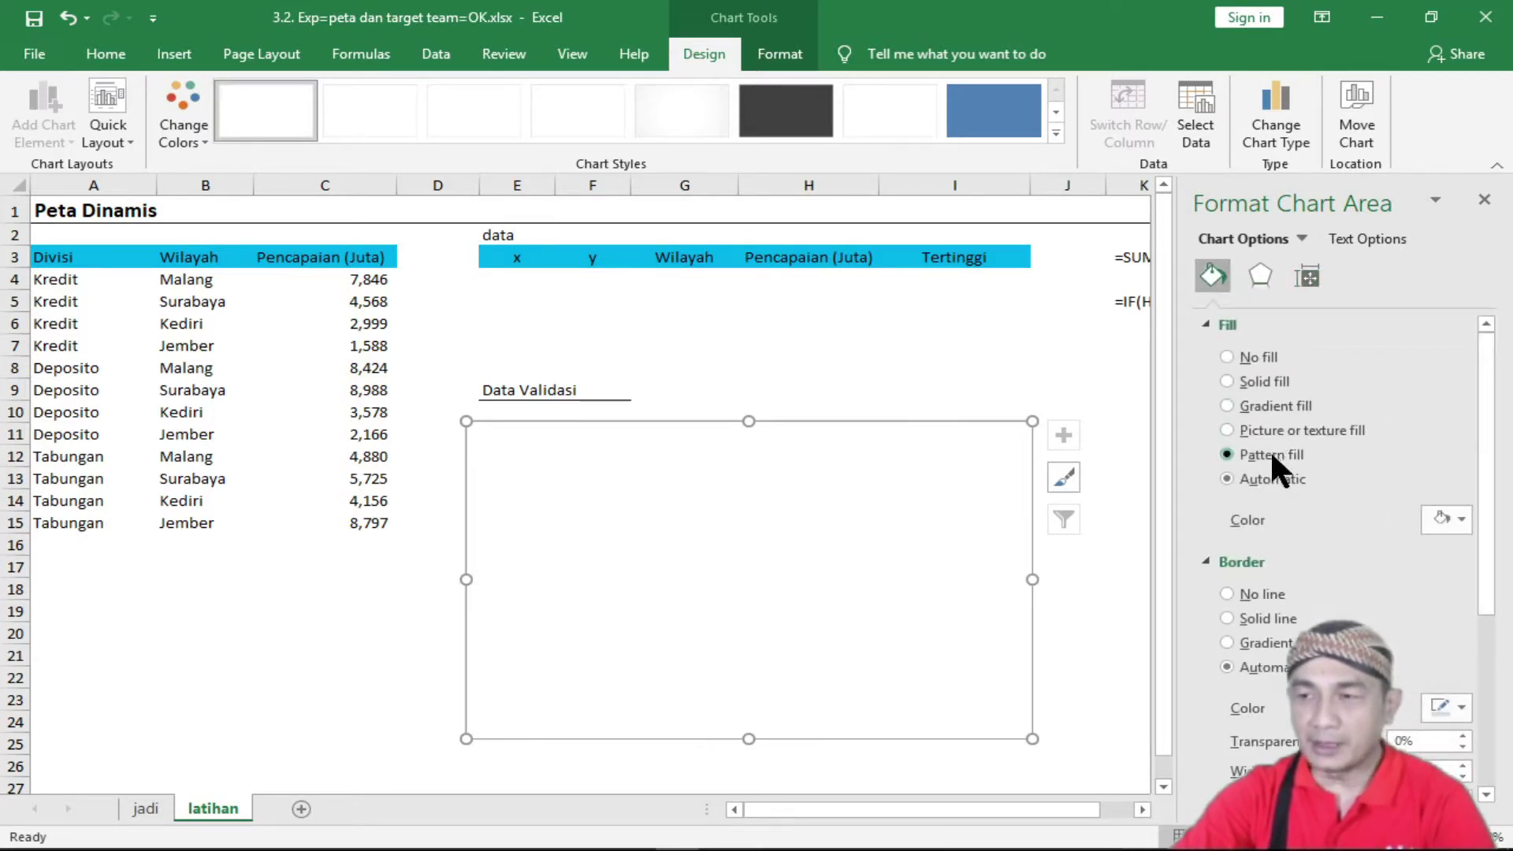
pyautogui.click(1270, 454)
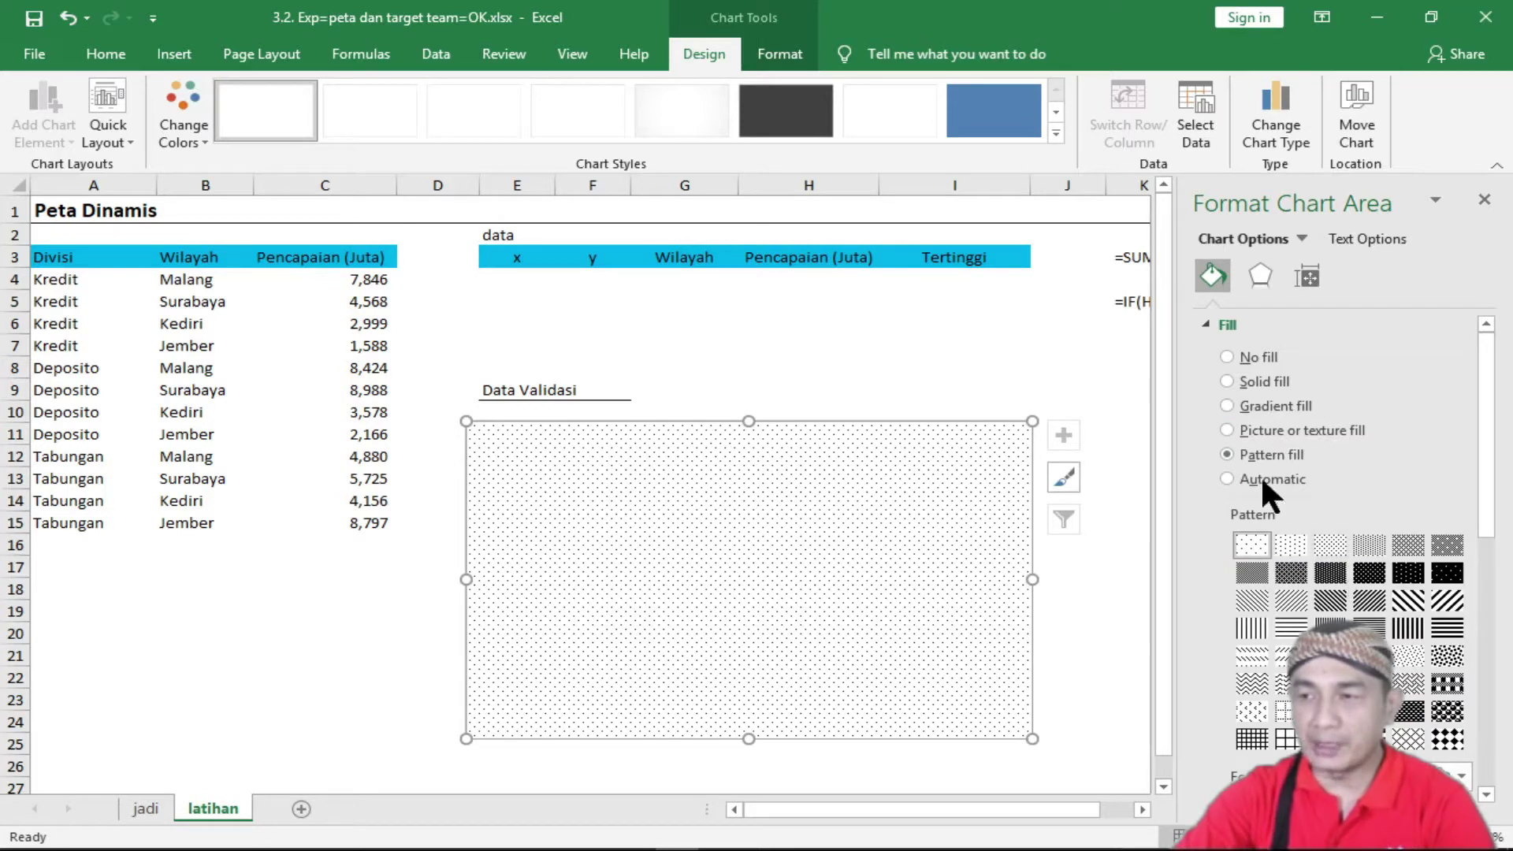
pyautogui.click(1270, 430)
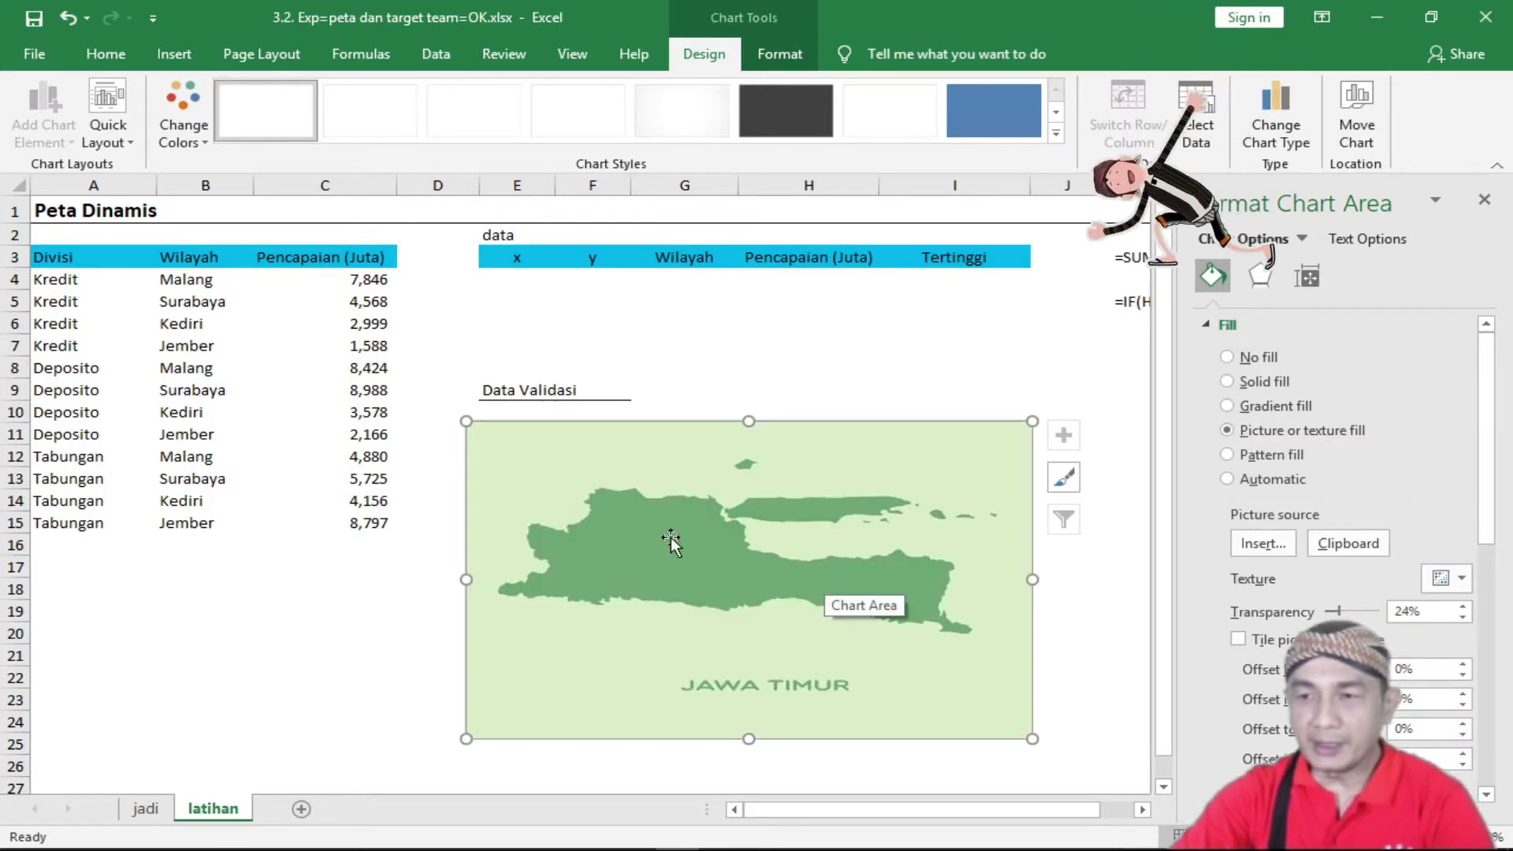
pyautogui.click(1258, 542)
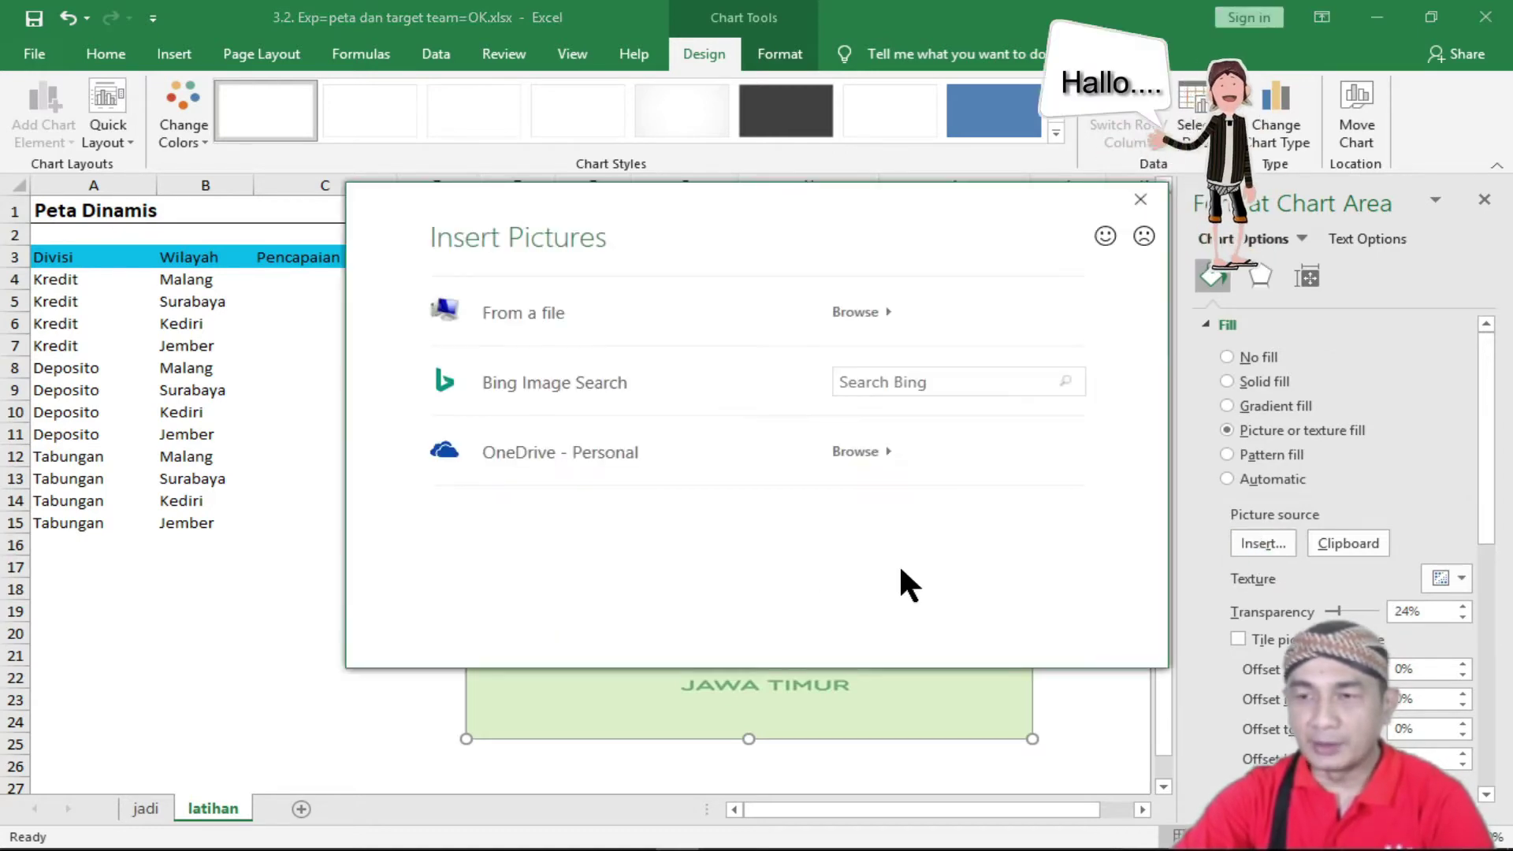
pyautogui.click(522, 316)
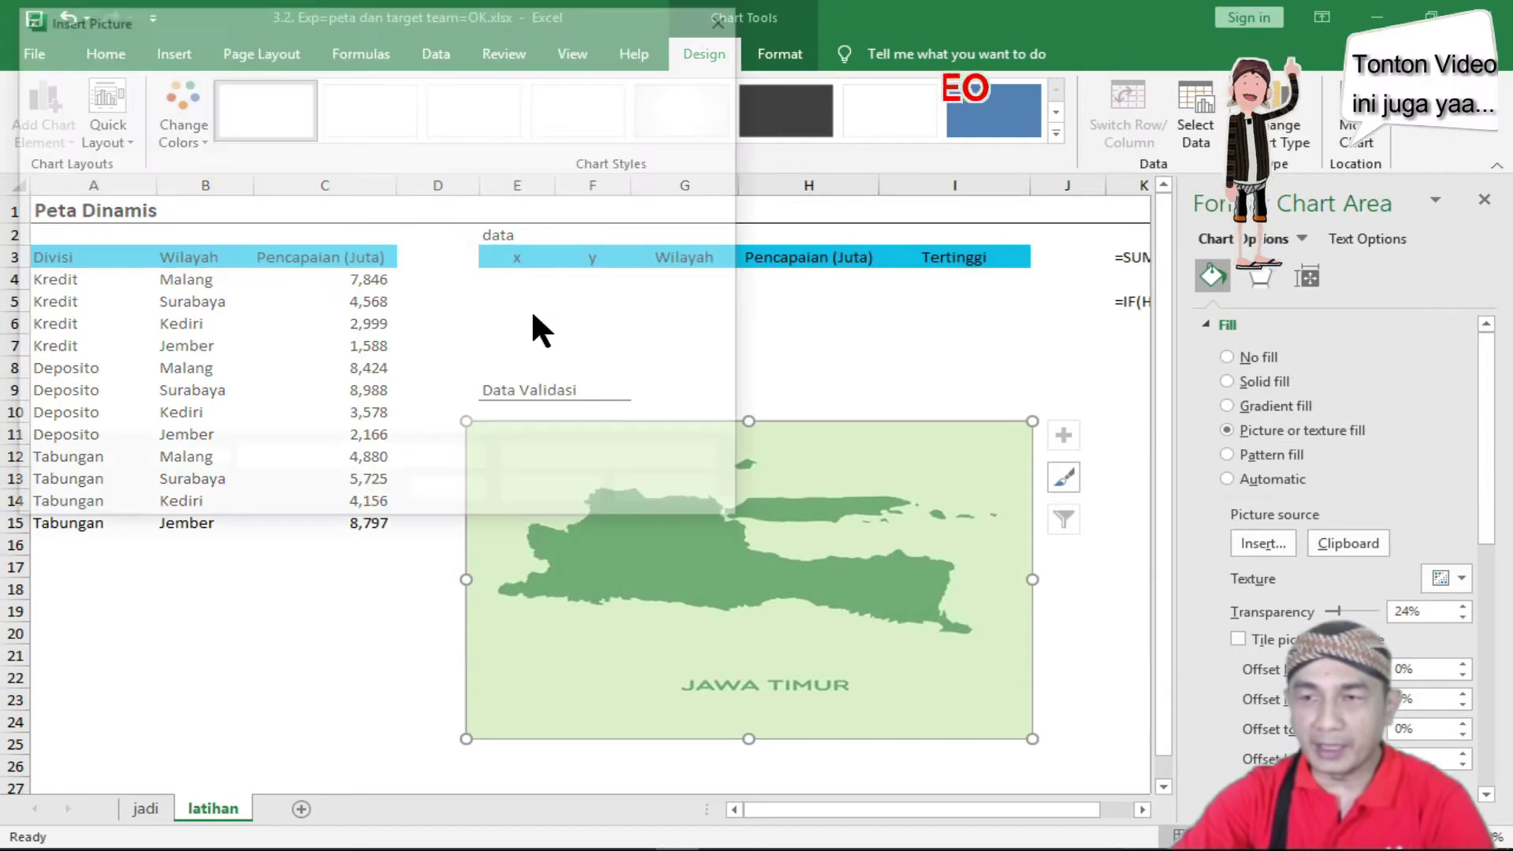
pyautogui.click(262, 158)
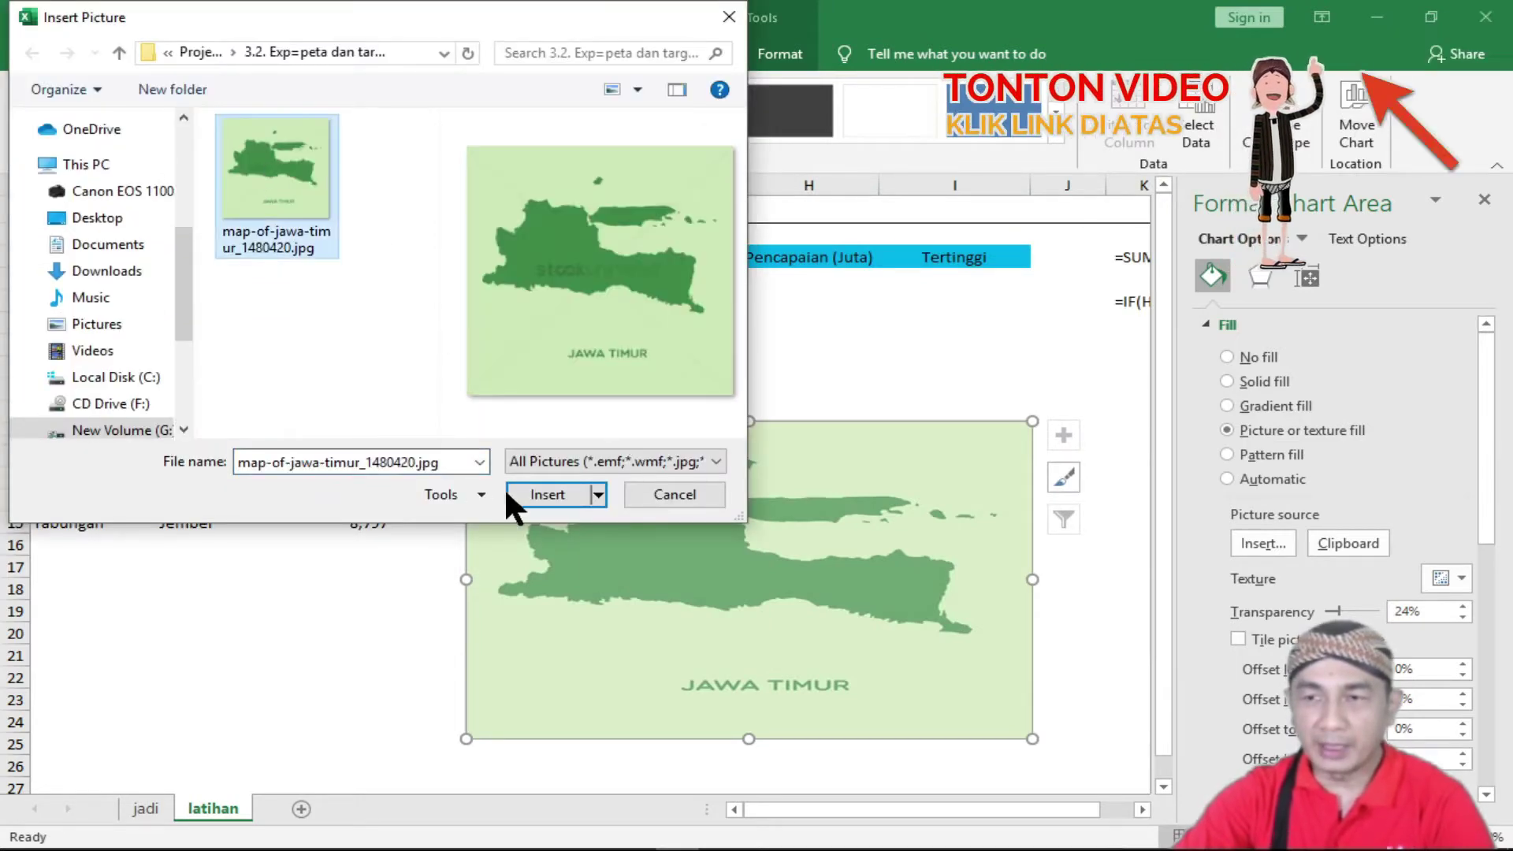
pyautogui.click(675, 494)
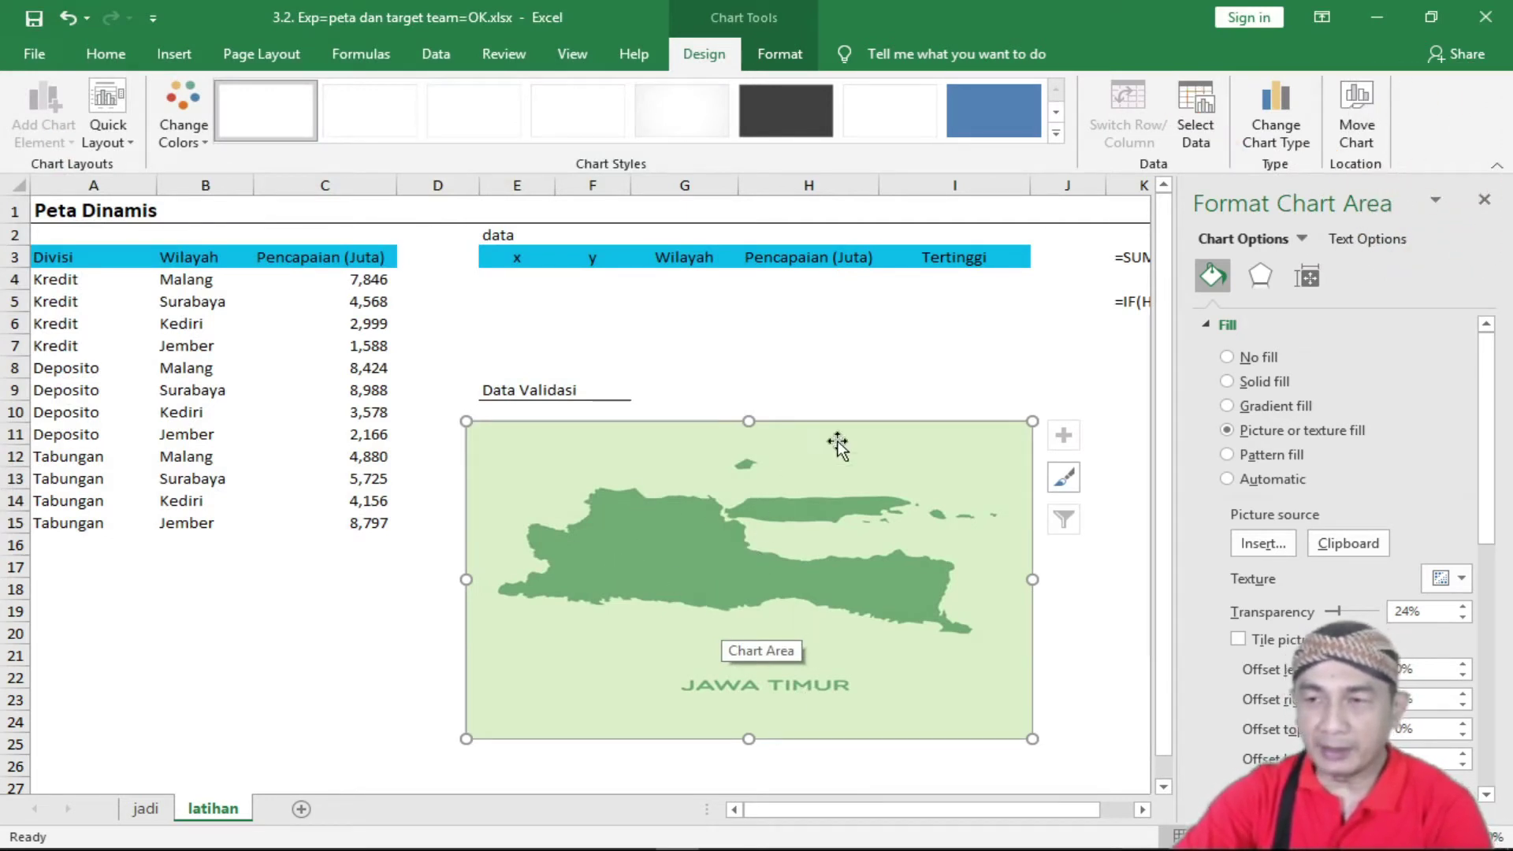
pyautogui.click(509, 282)
# Close the formatting pane and copy Malang, Surabaya, Kediri and Jember from B4:B7 into G4:G7.
pyautogui.click(684, 279)
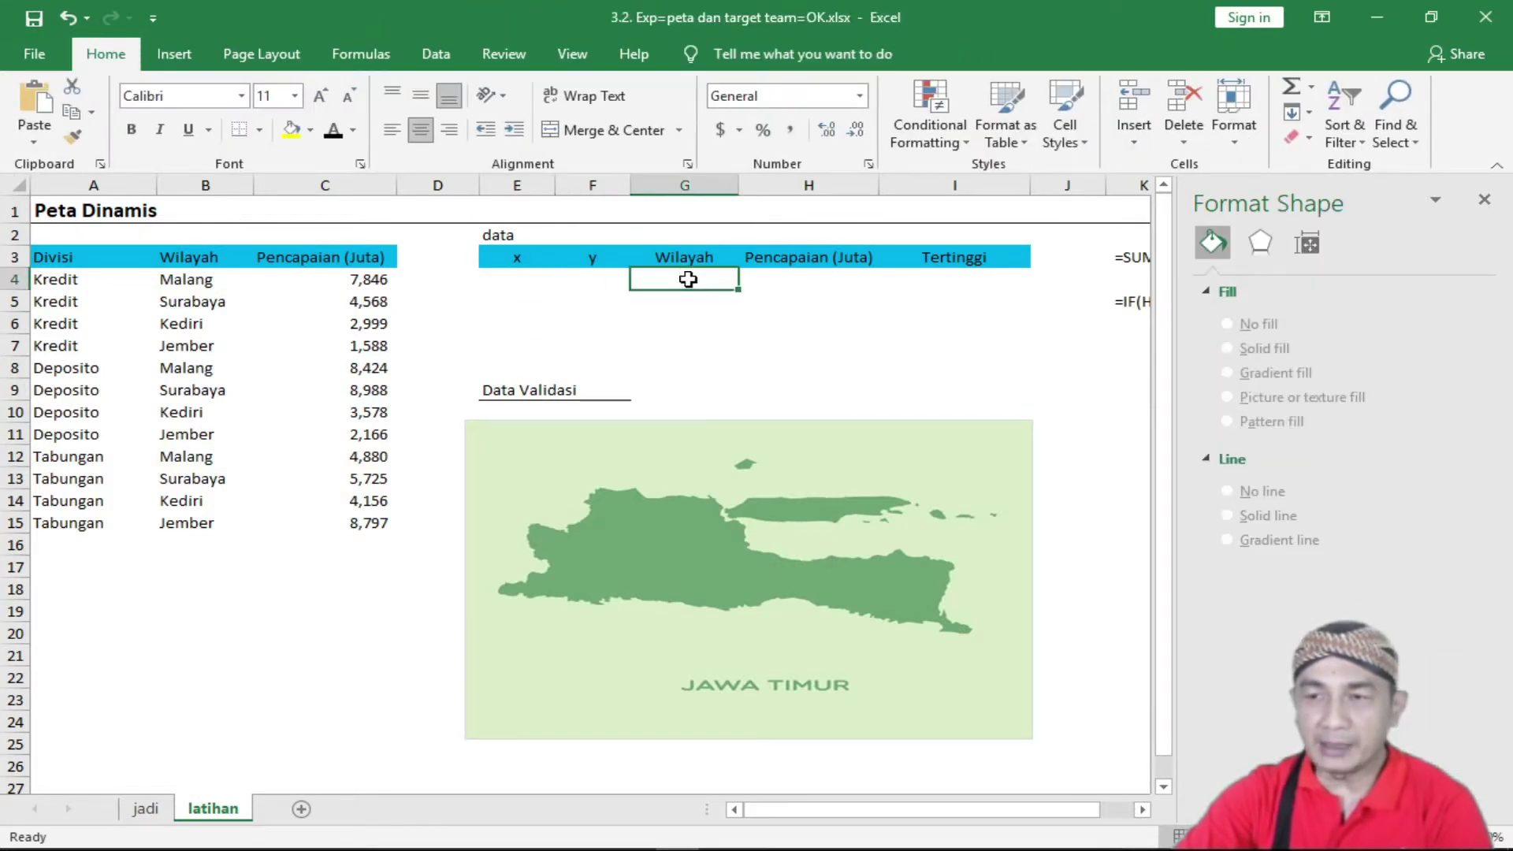
pyautogui.click(1485, 200)
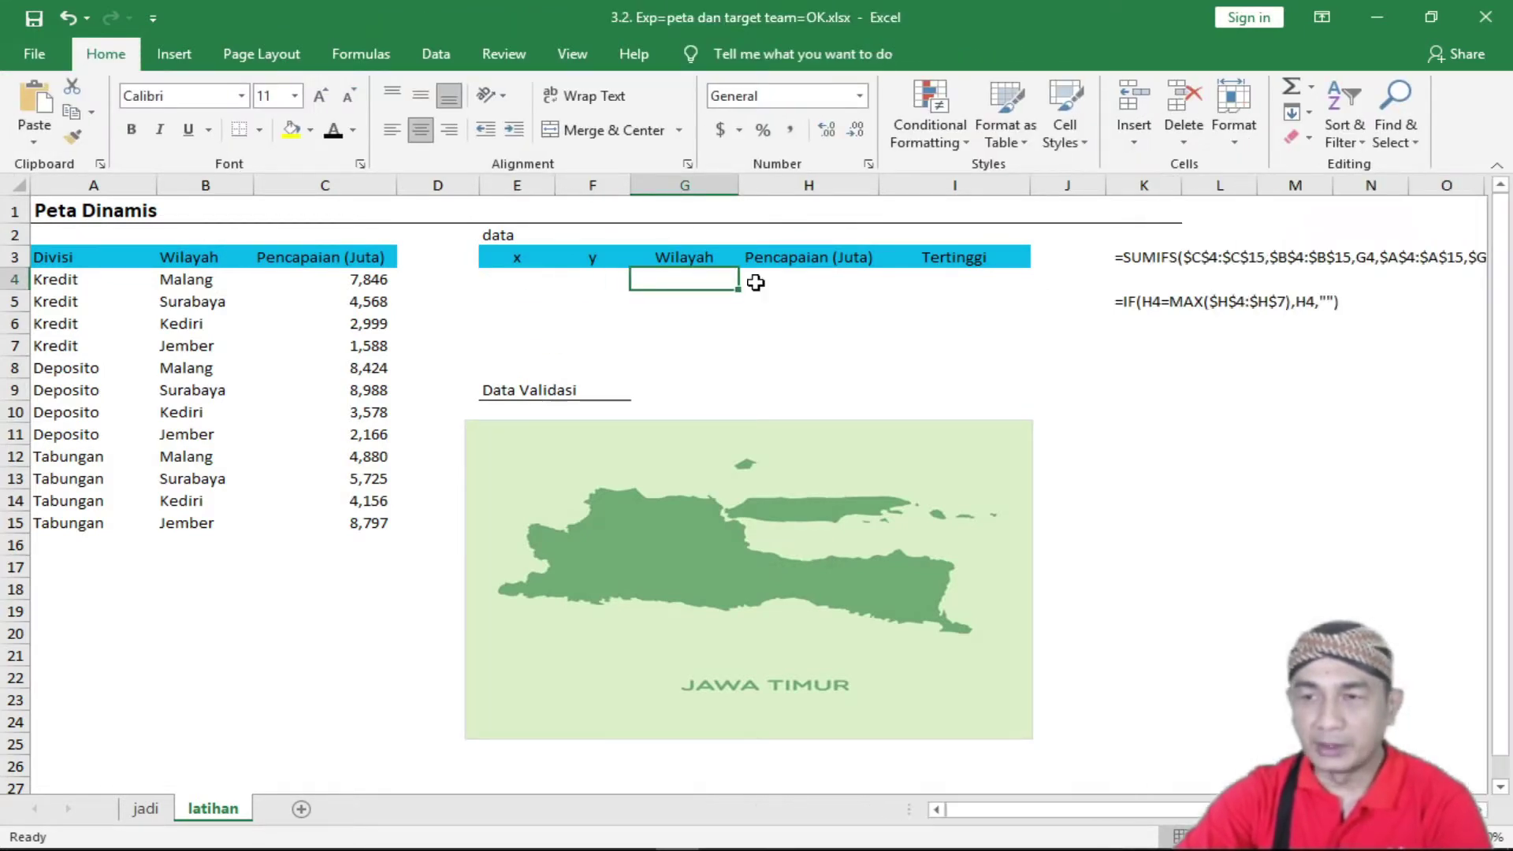
pyautogui.moveTo(183, 281); pyautogui.dragTo(185, 344)
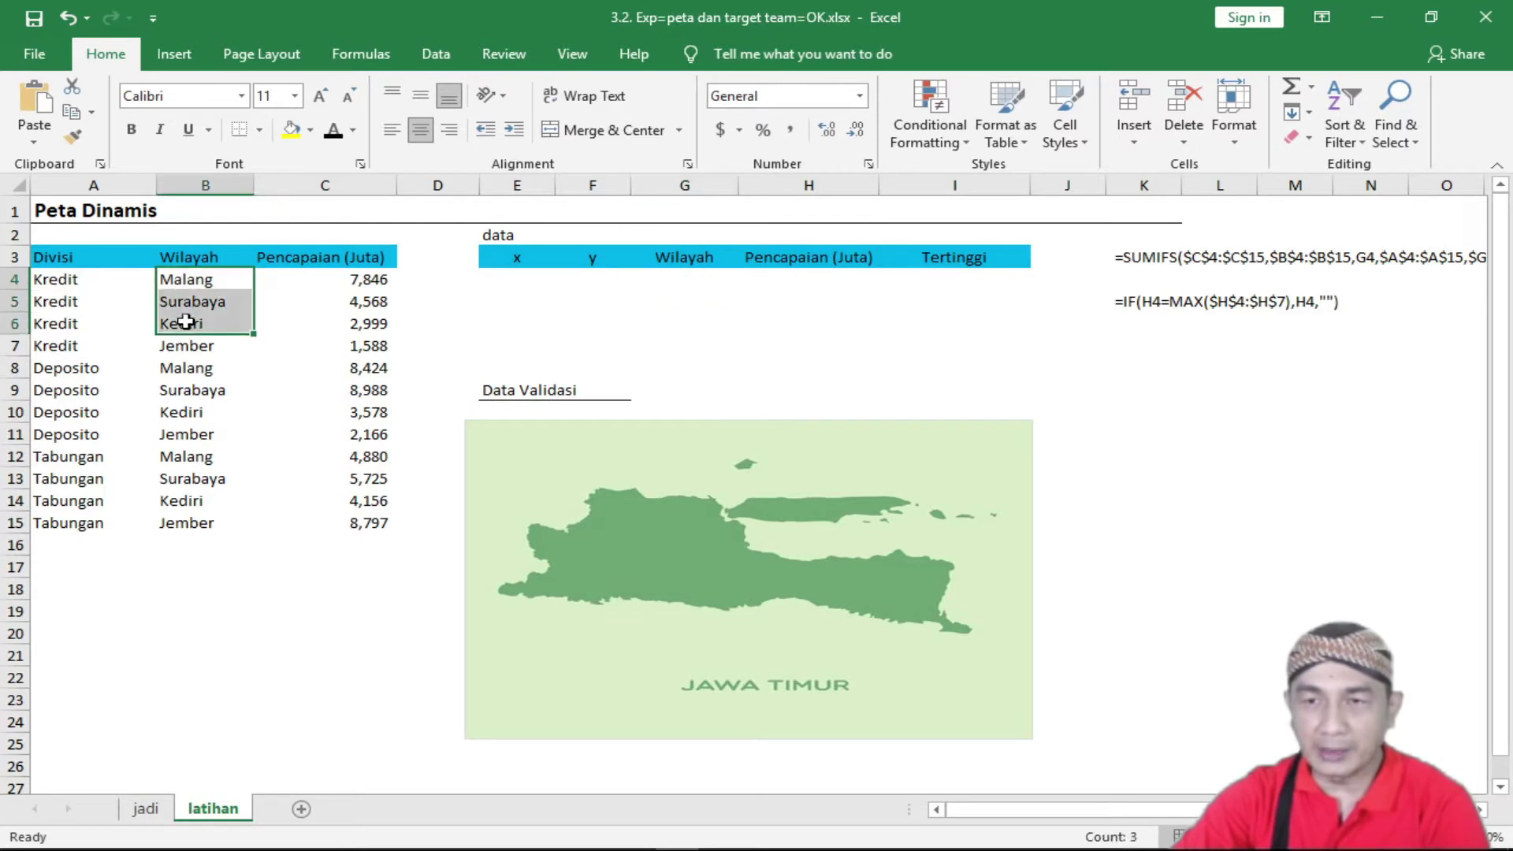
pyautogui.rightClick(186, 345)
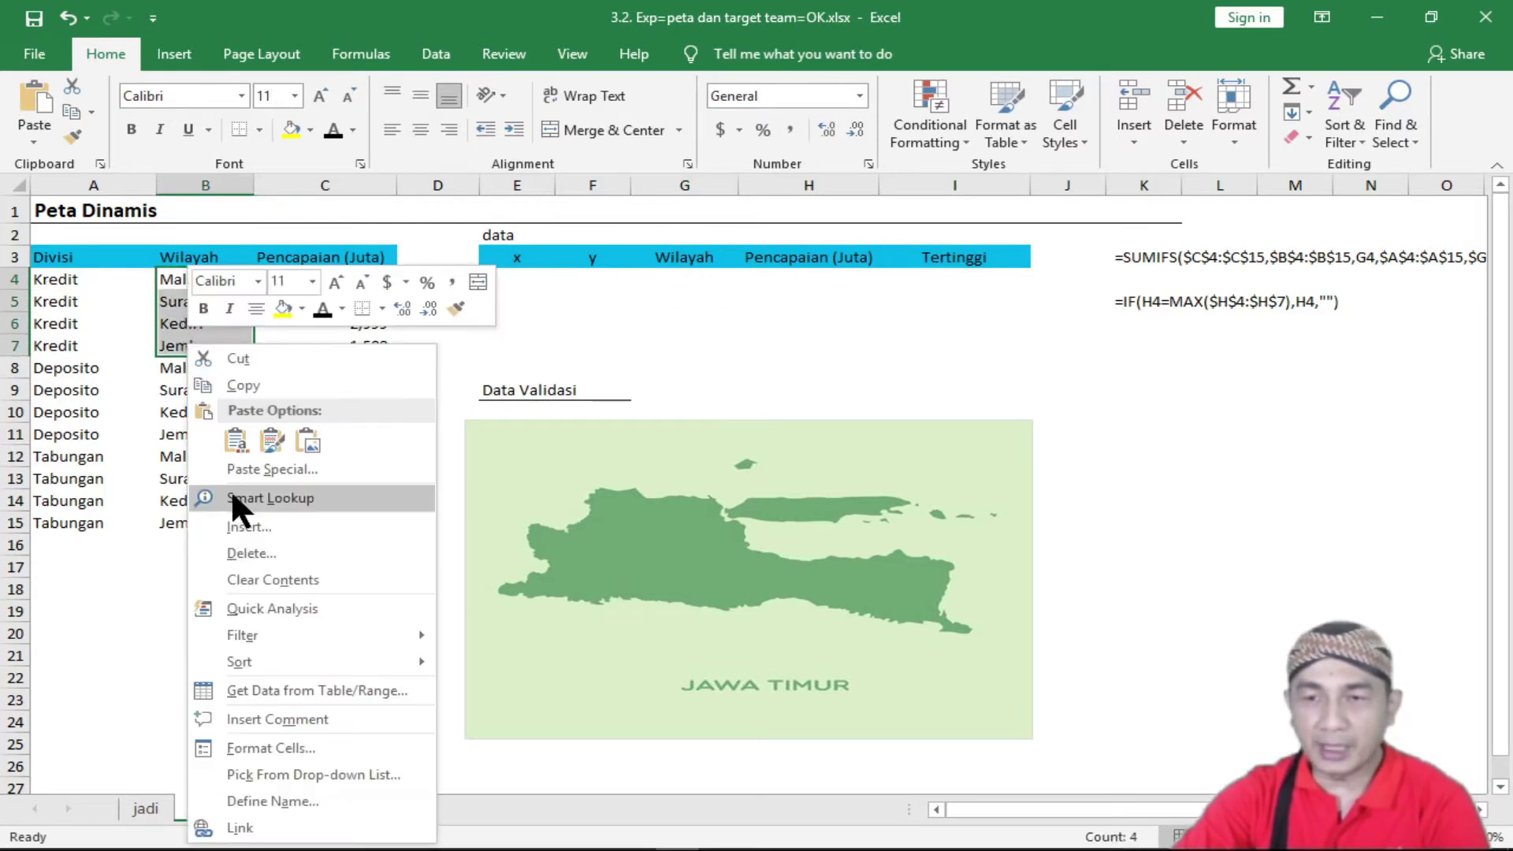
pyautogui.click(236, 386)
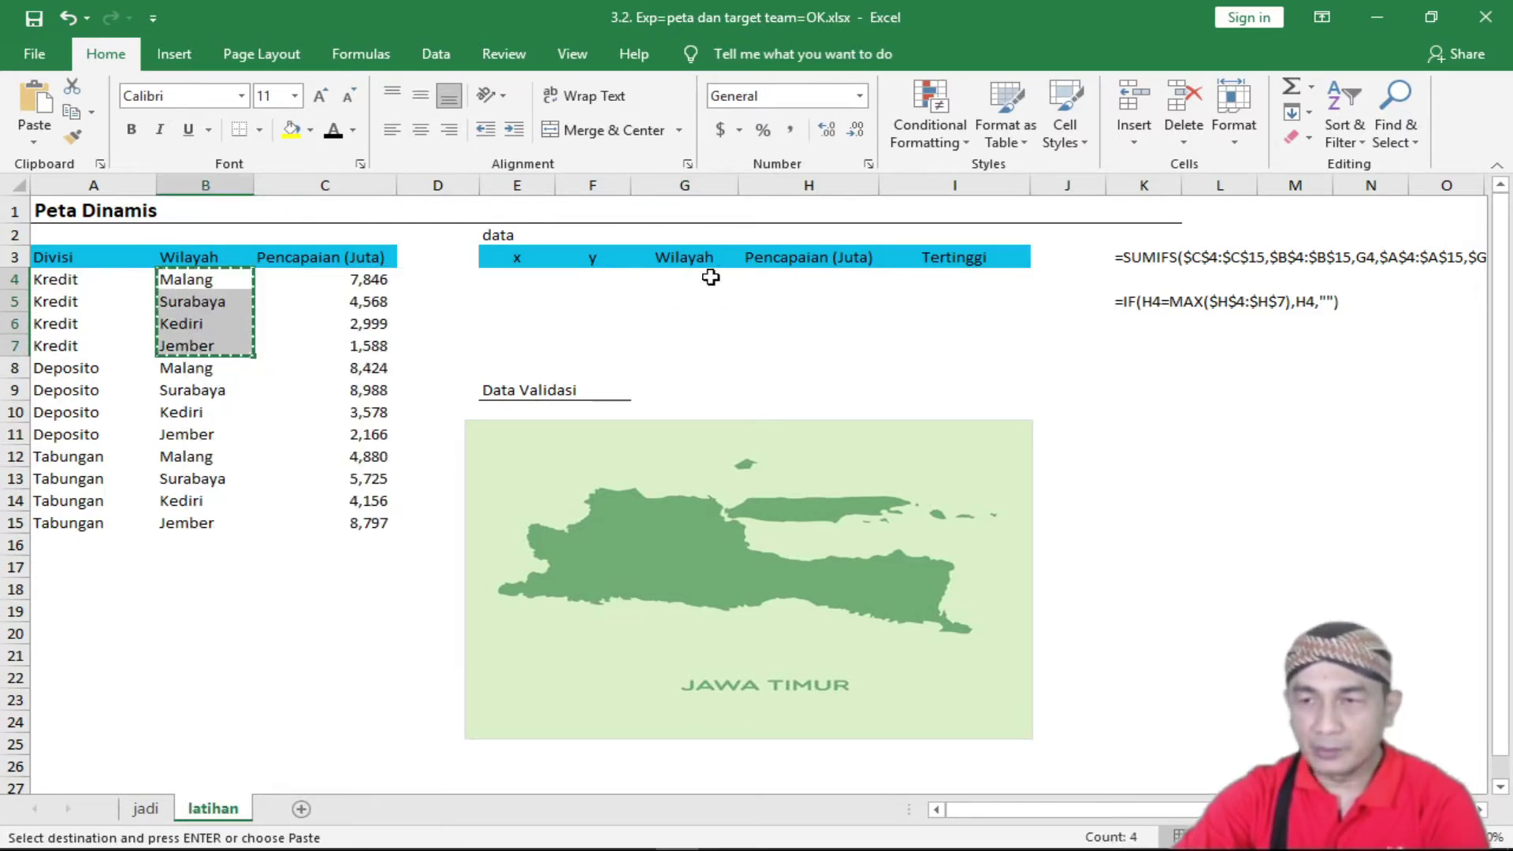
pyautogui.click(683, 277)
pyautogui.rightClick(678, 275)
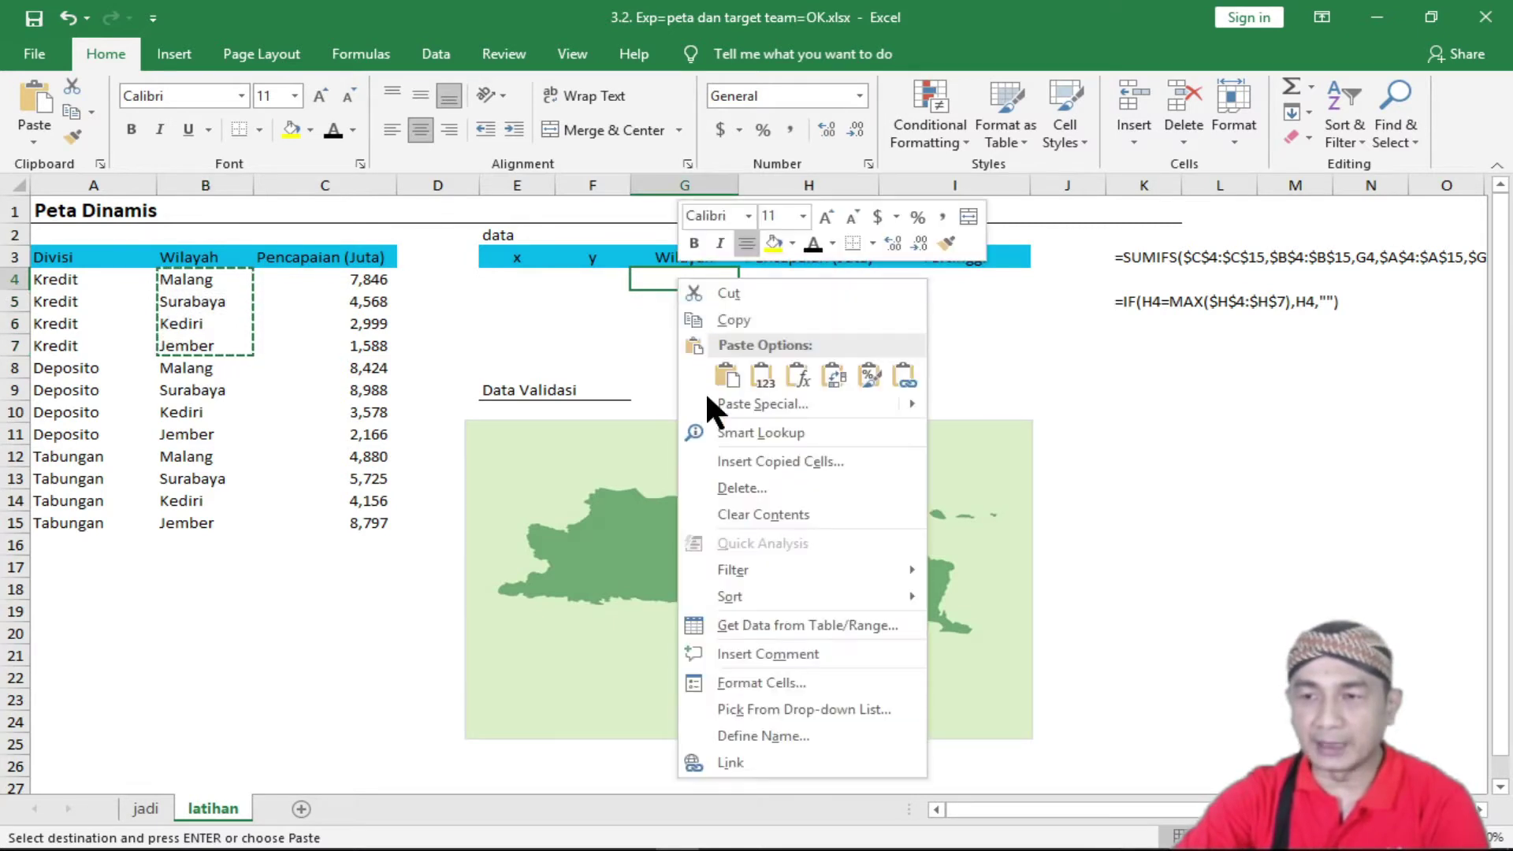
pyautogui.click(725, 375)
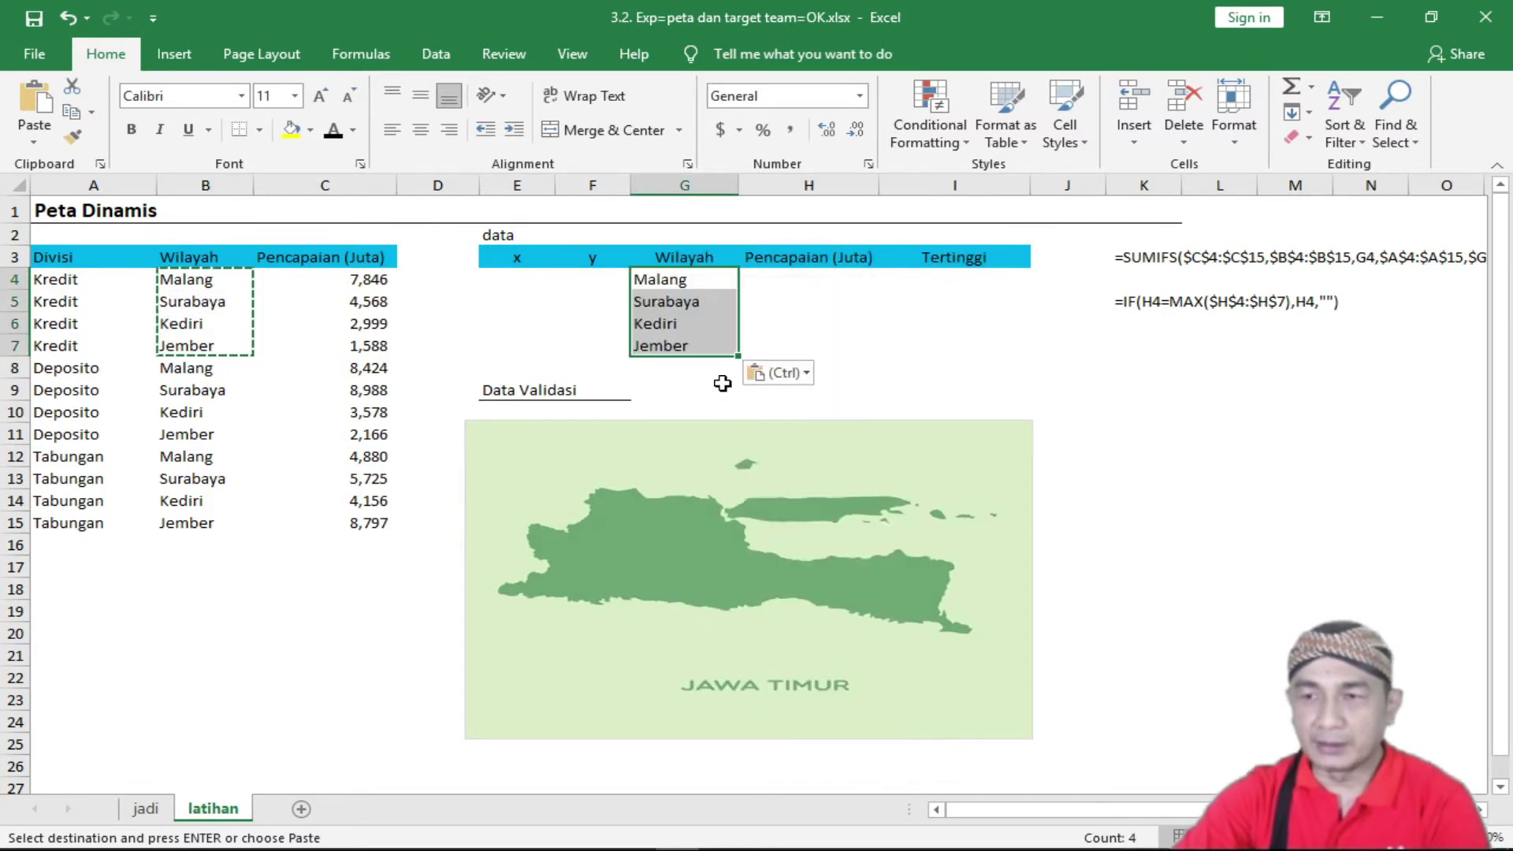
pyautogui.click(676, 321)
pyautogui.click(670, 282)
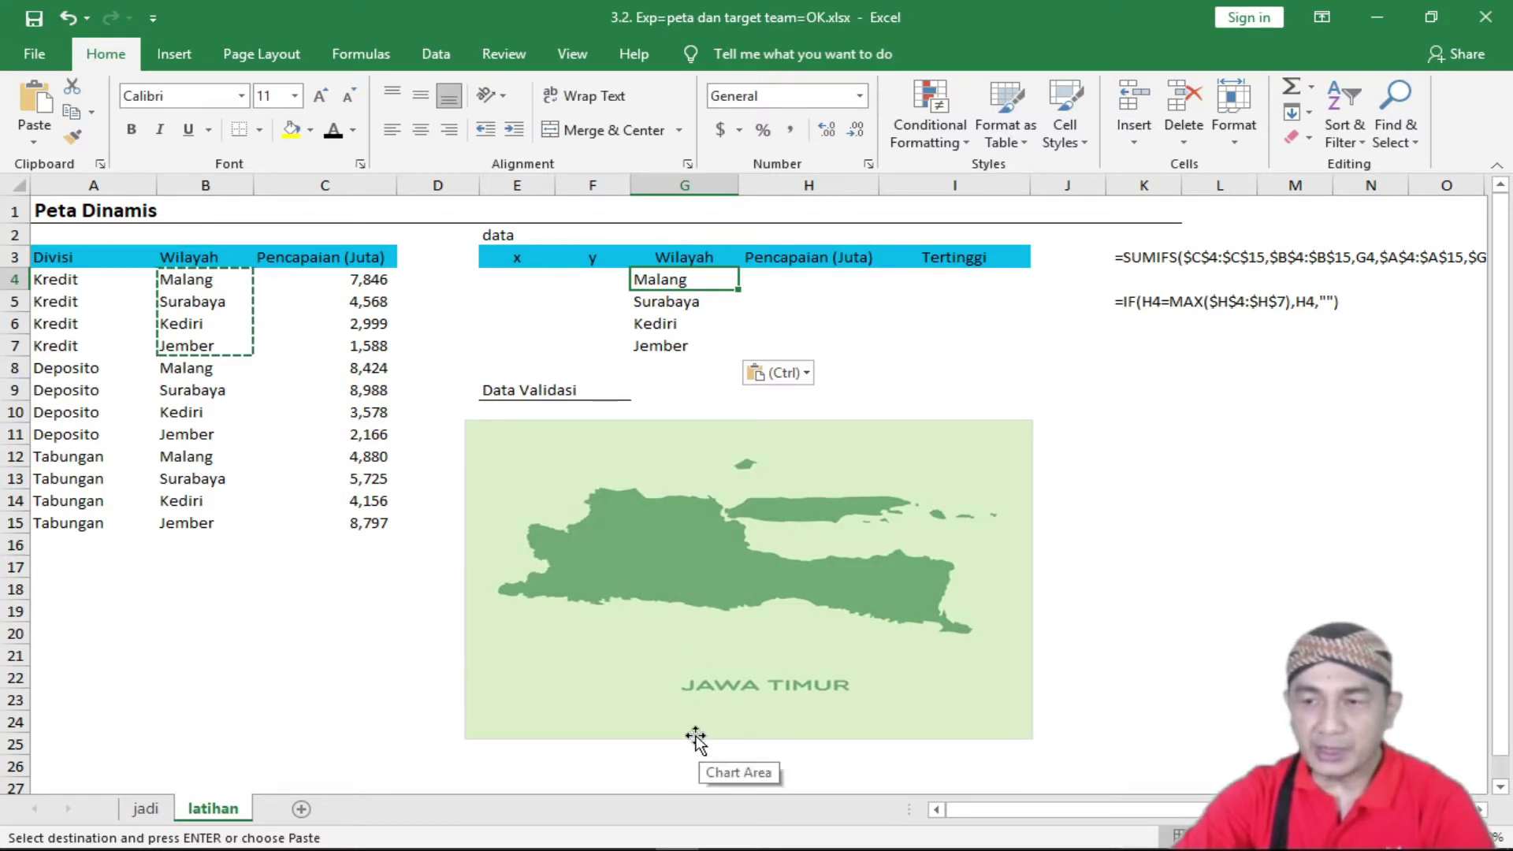
pyautogui.click(510, 283)
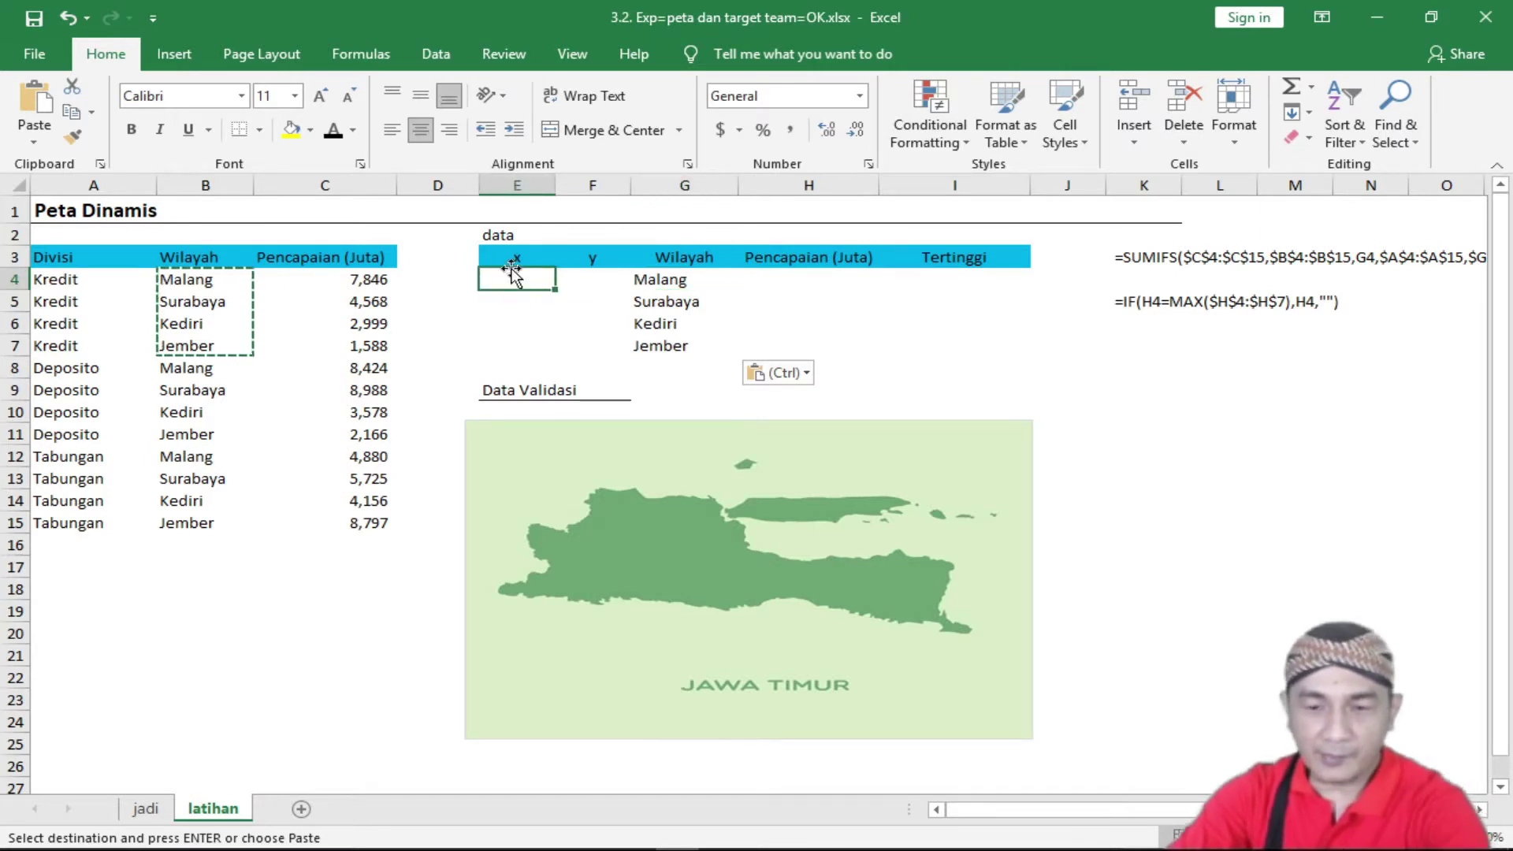
# Enter Malang's coordinates: x 4 in E4 and y 5 in F4.
pyautogui.write('4')
pyautogui.click(598, 283)
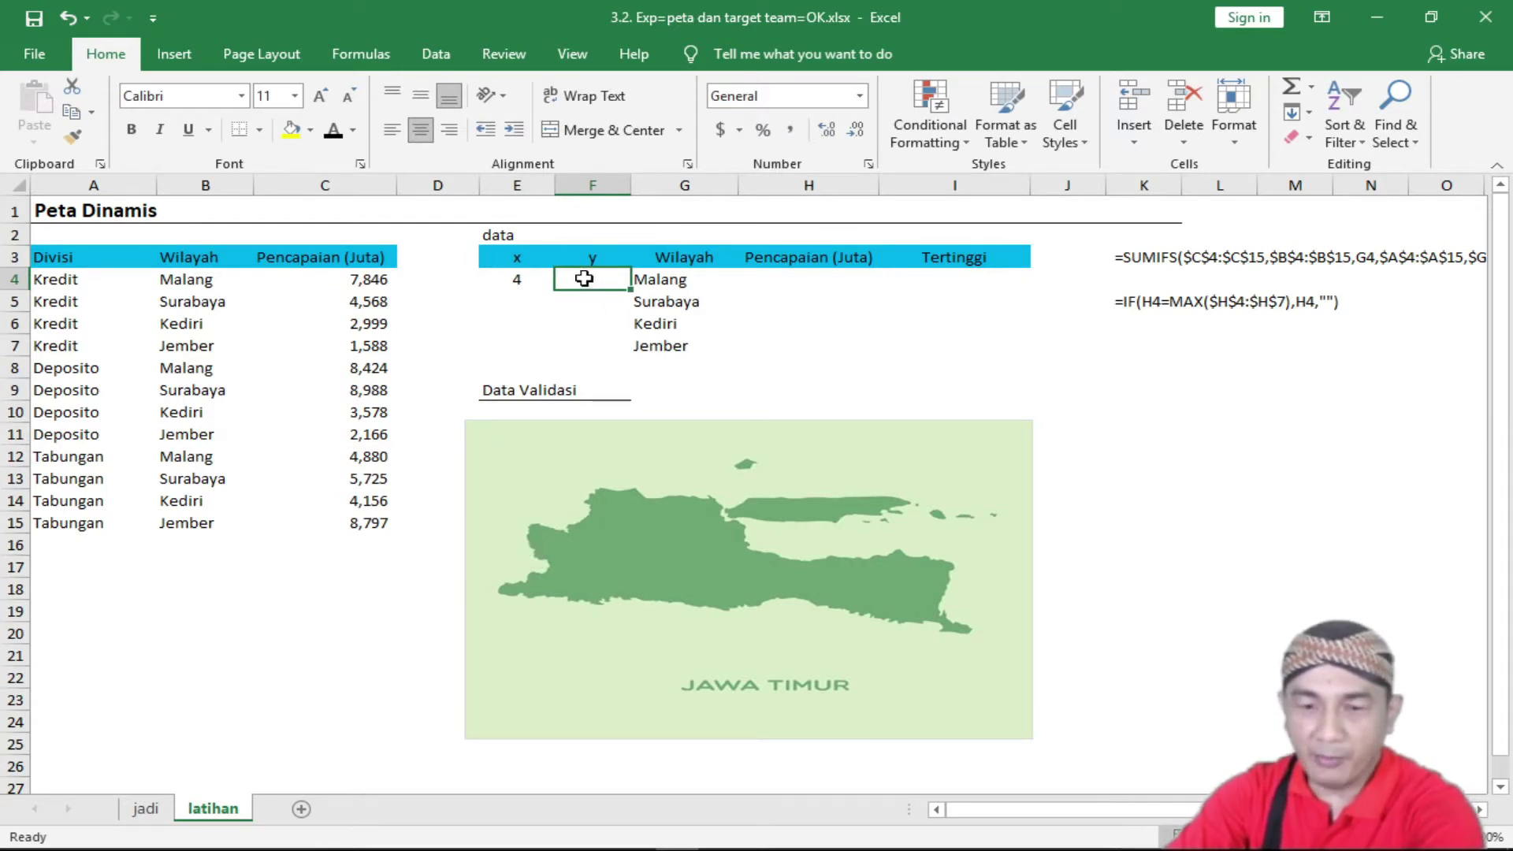
pyautogui.write('8')
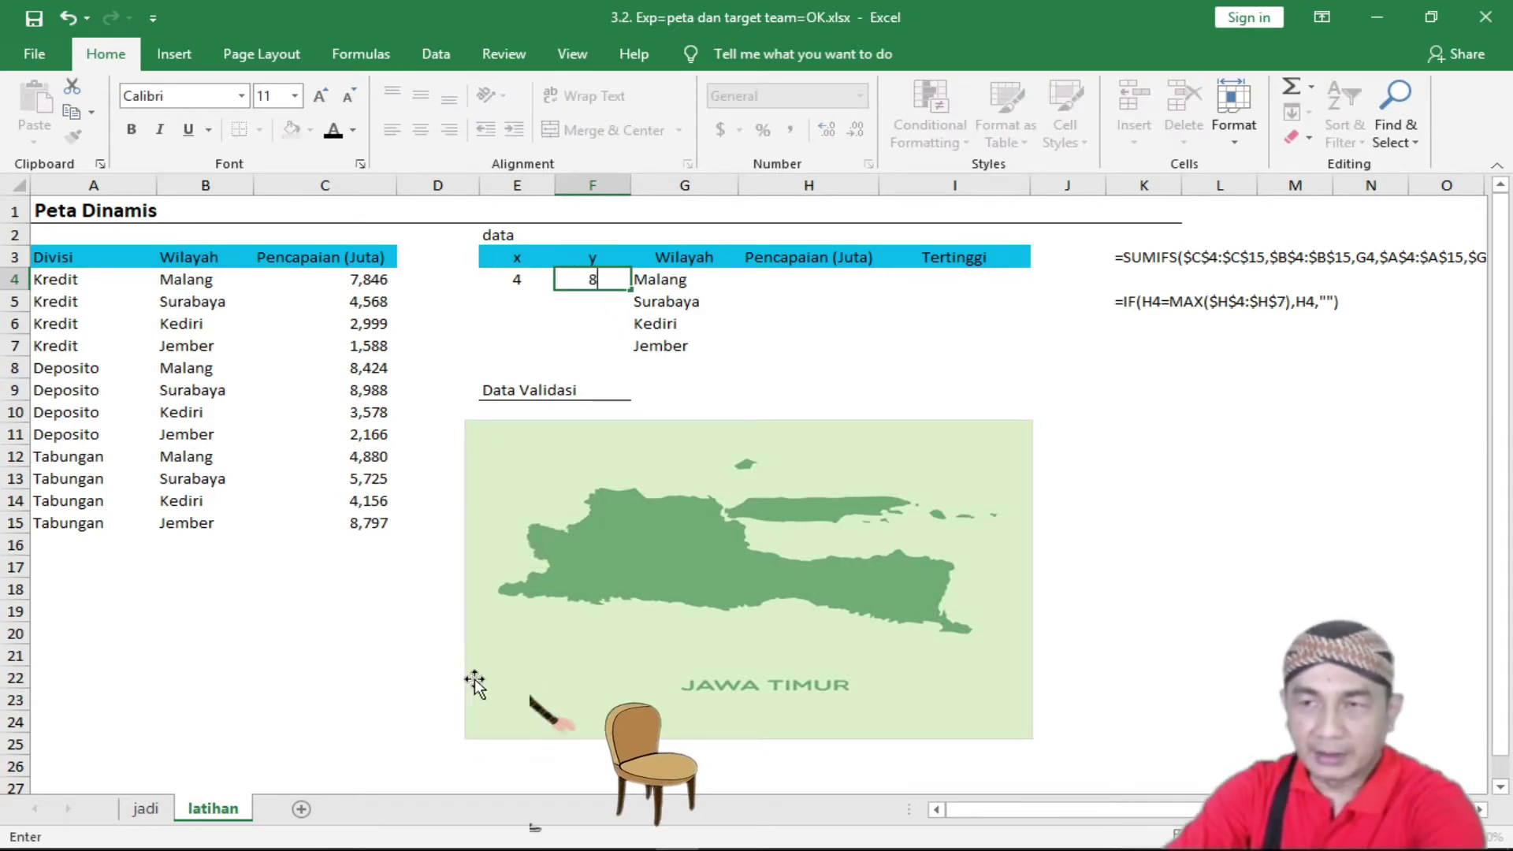
pyautogui.press('BackSpace')
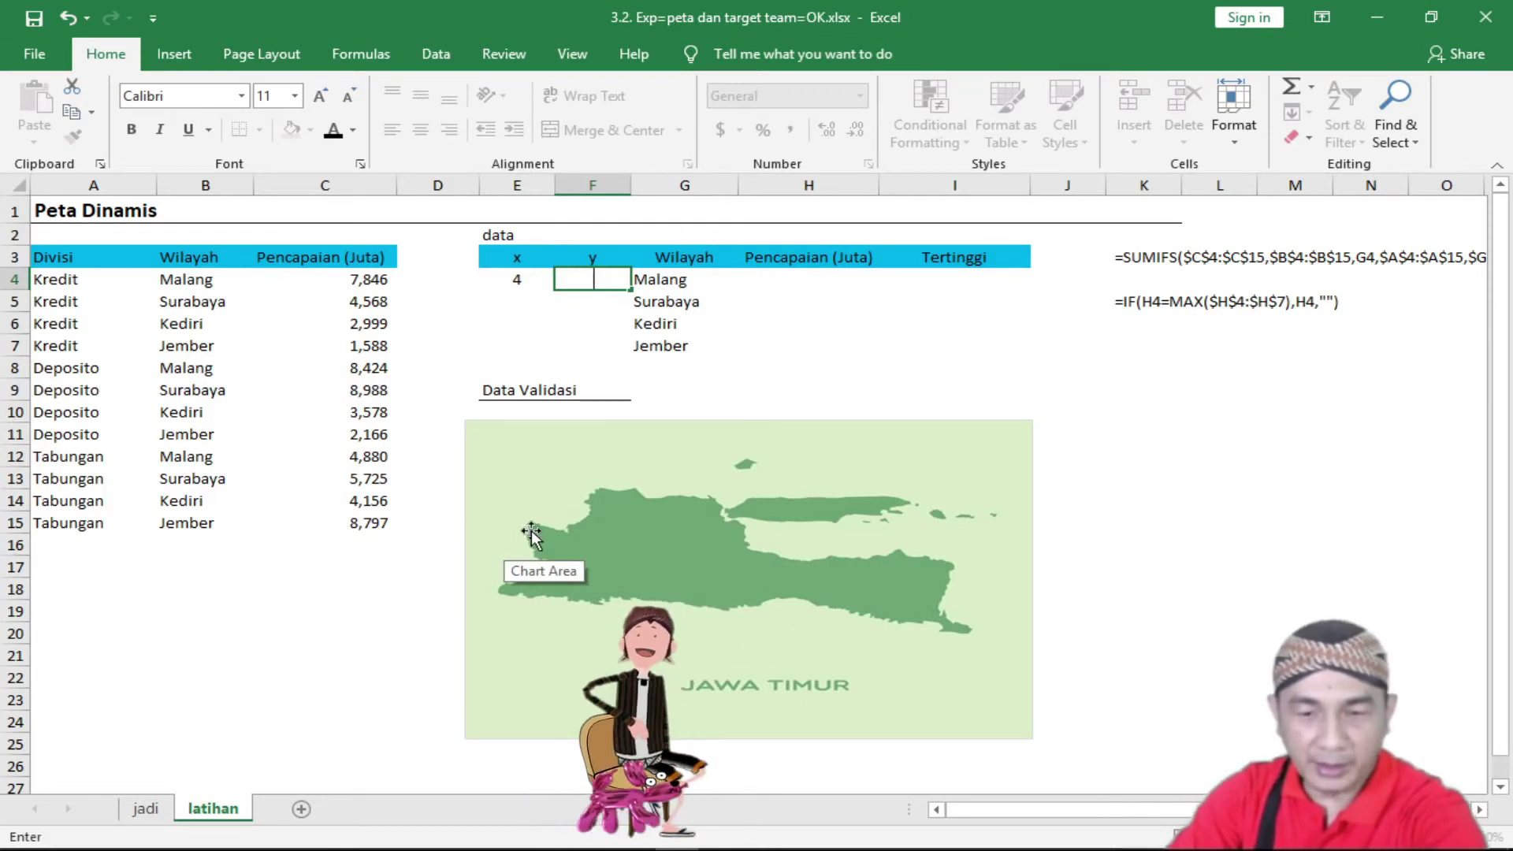
pyautogui.write('5')
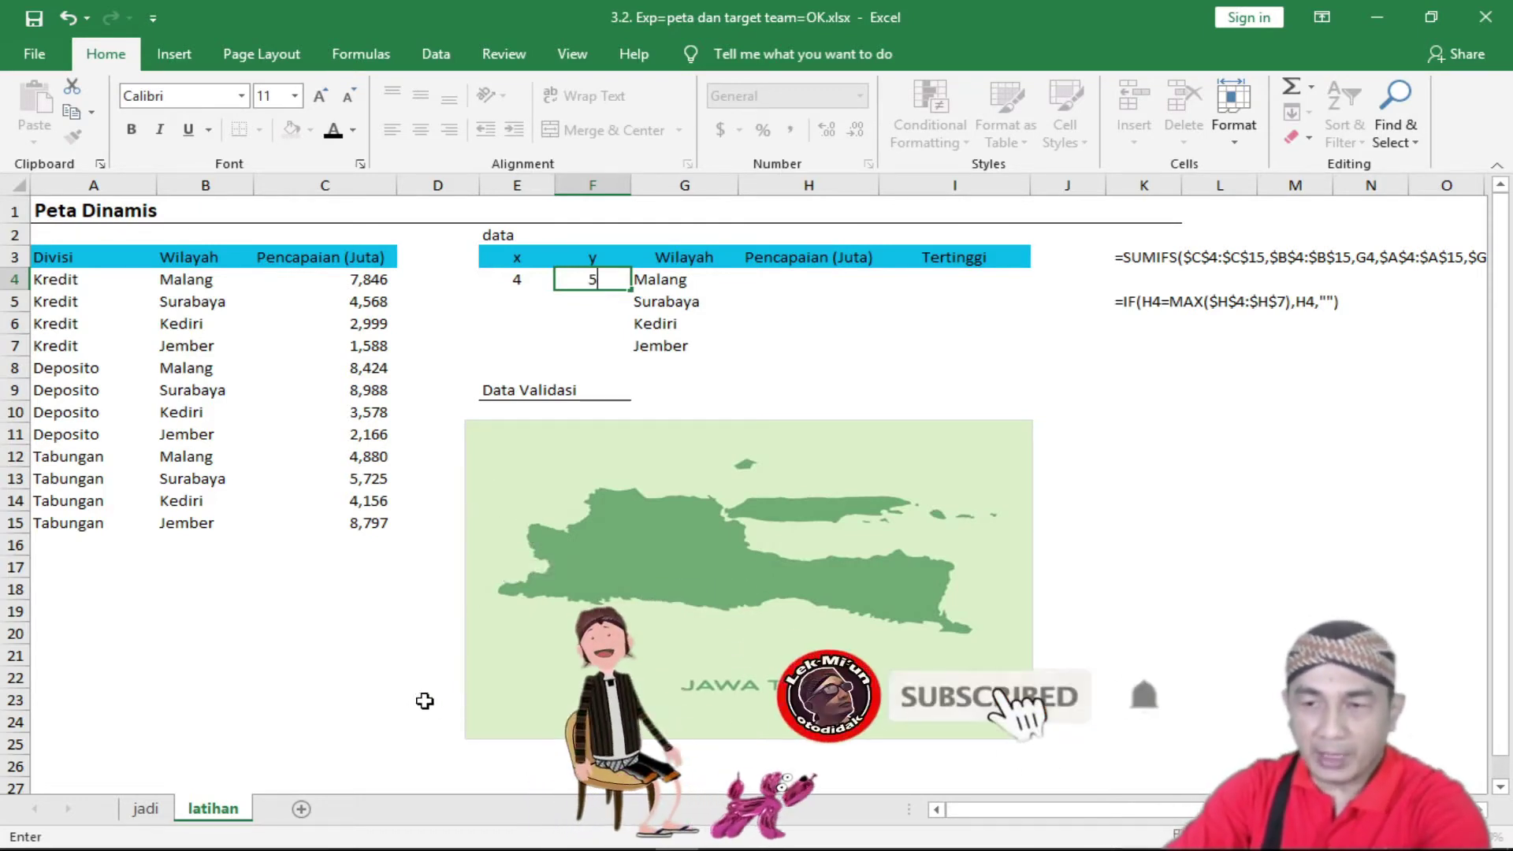
pyautogui.click(424, 700)
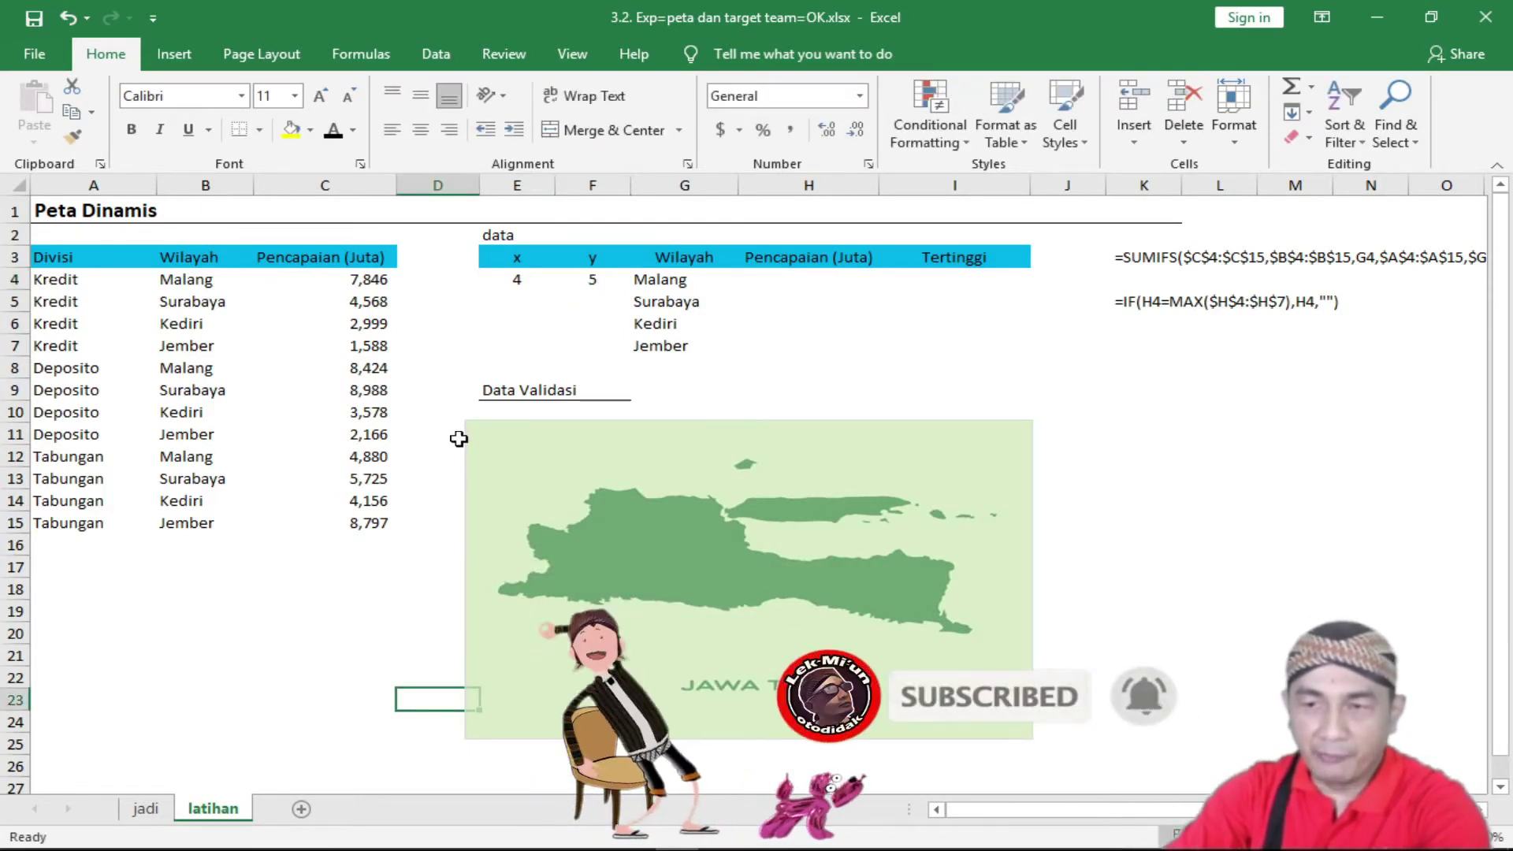
pyautogui.click(489, 495)
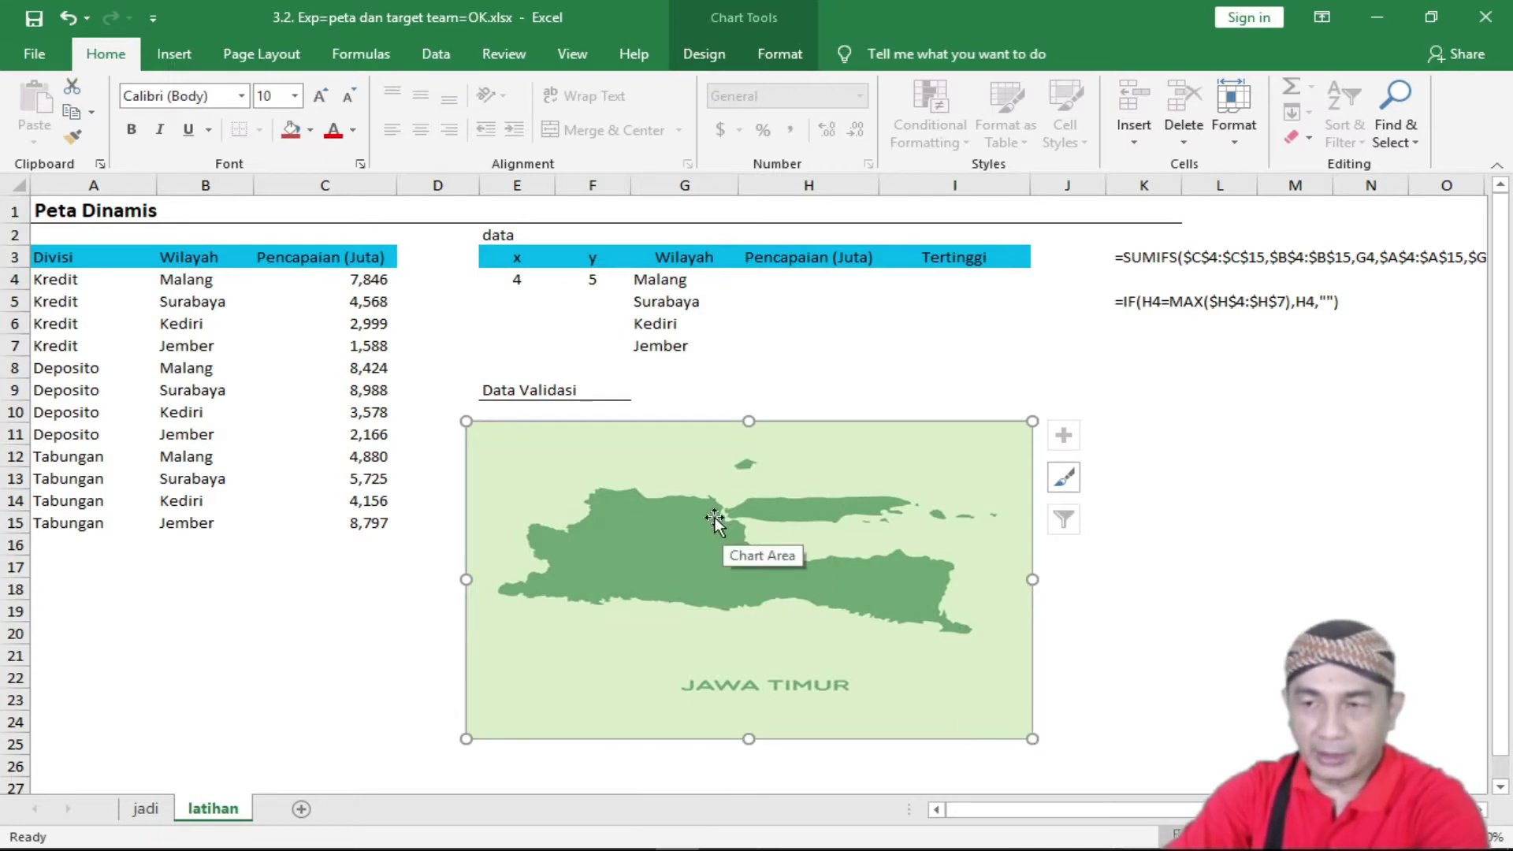
# Enter Surabaya's coordinates: x 5 in E5 and y 4 in F5.
pyautogui.click(509, 300)
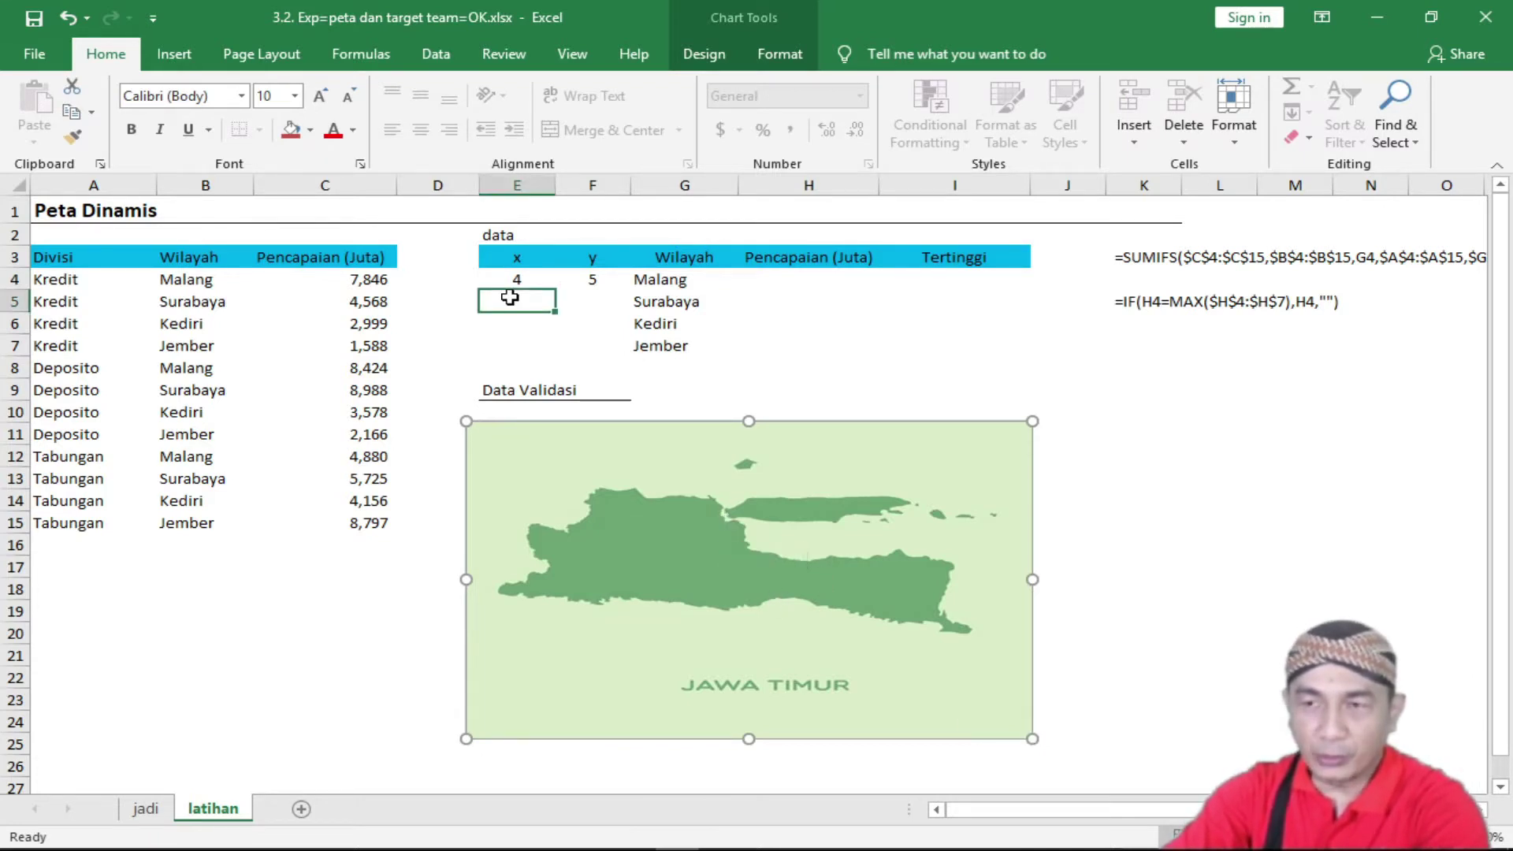
pyautogui.write('5')
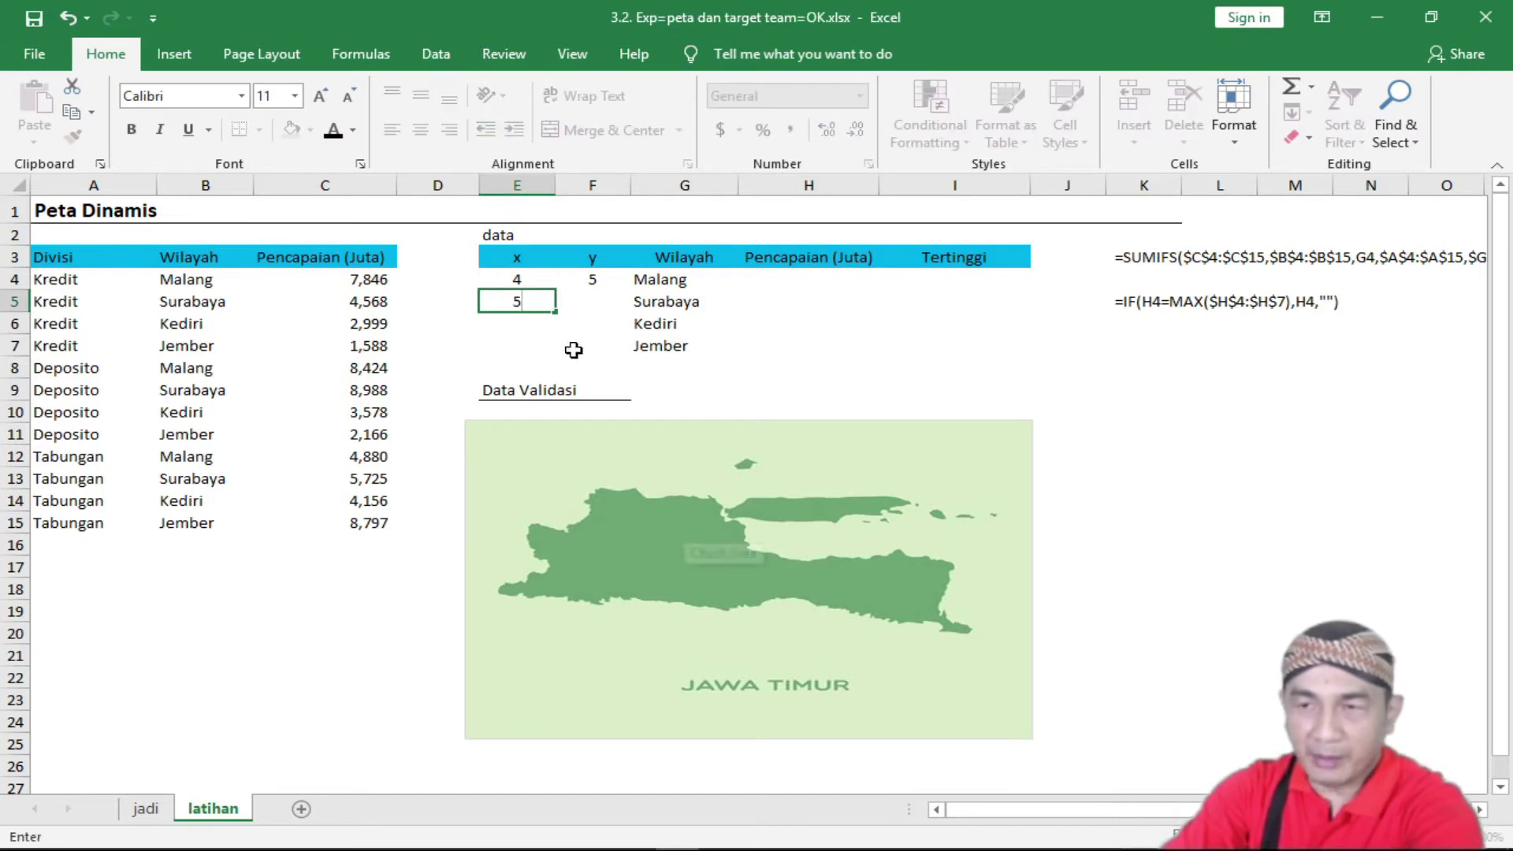
pyautogui.click(575, 301)
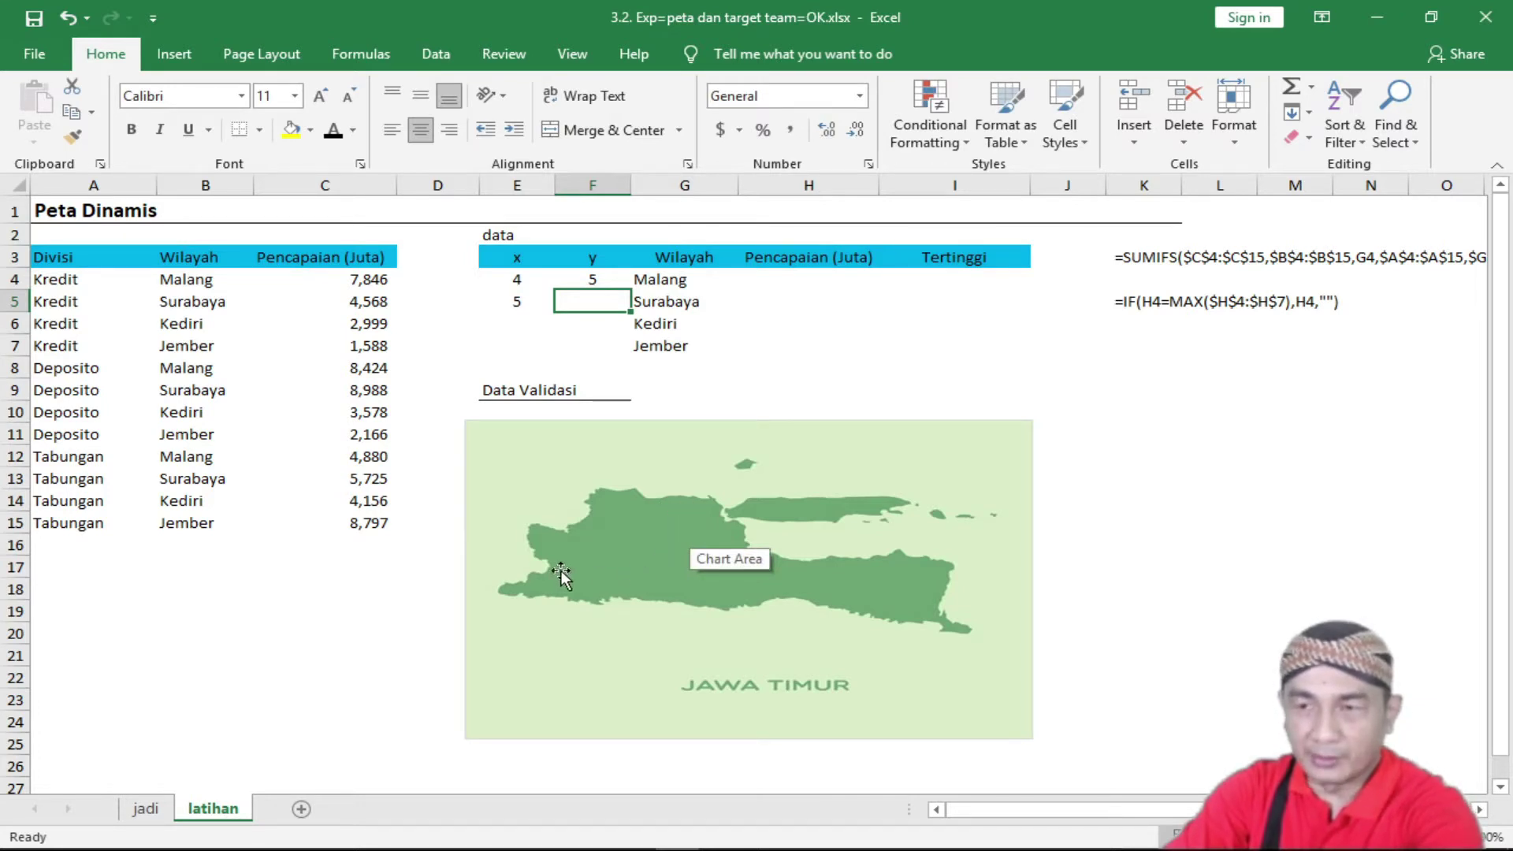
pyautogui.write('4')
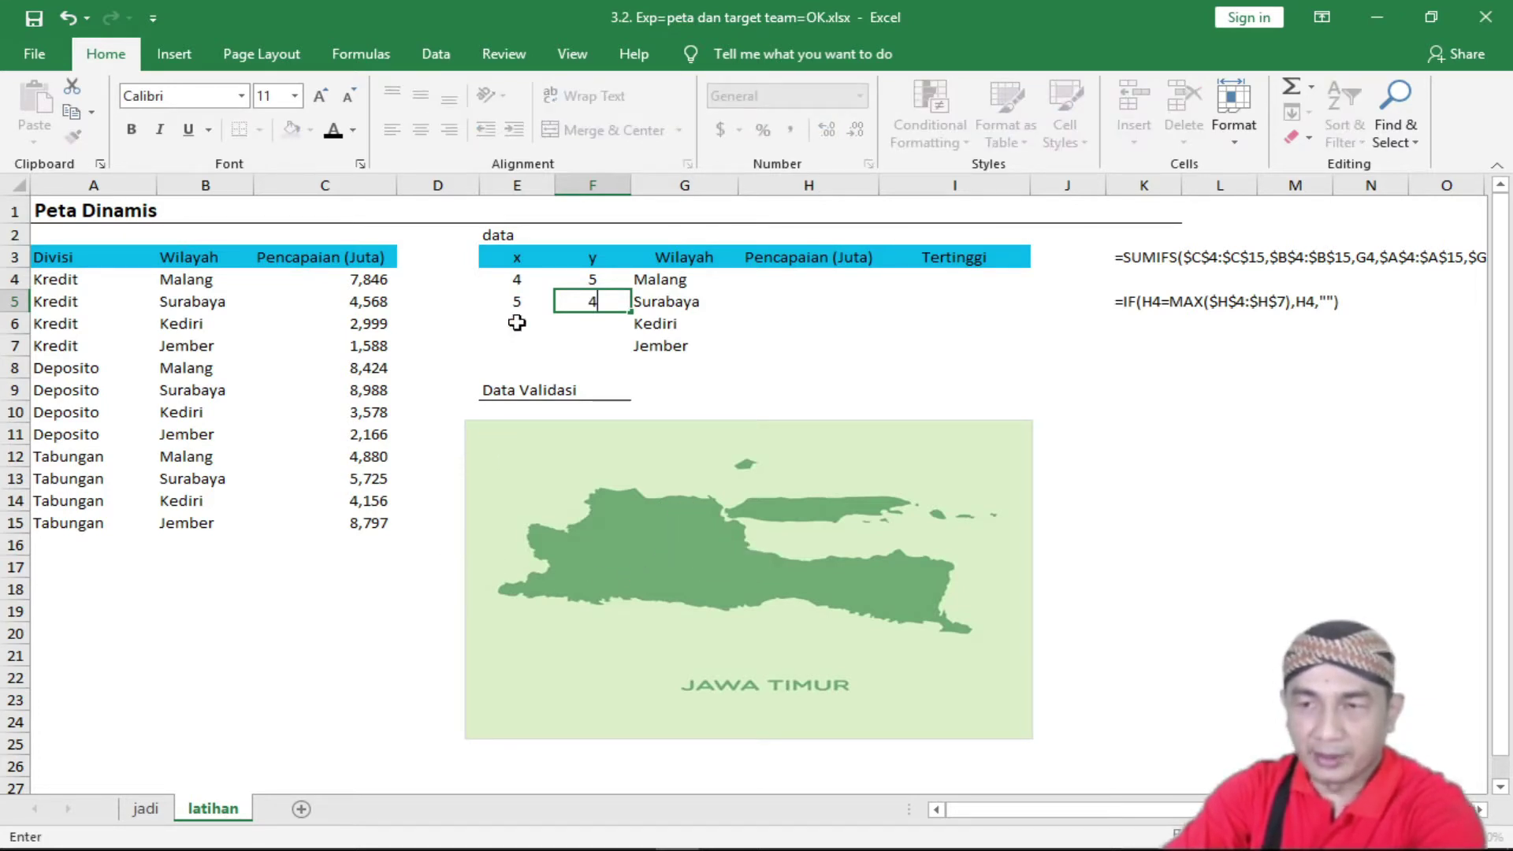
pyautogui.click(515, 322)
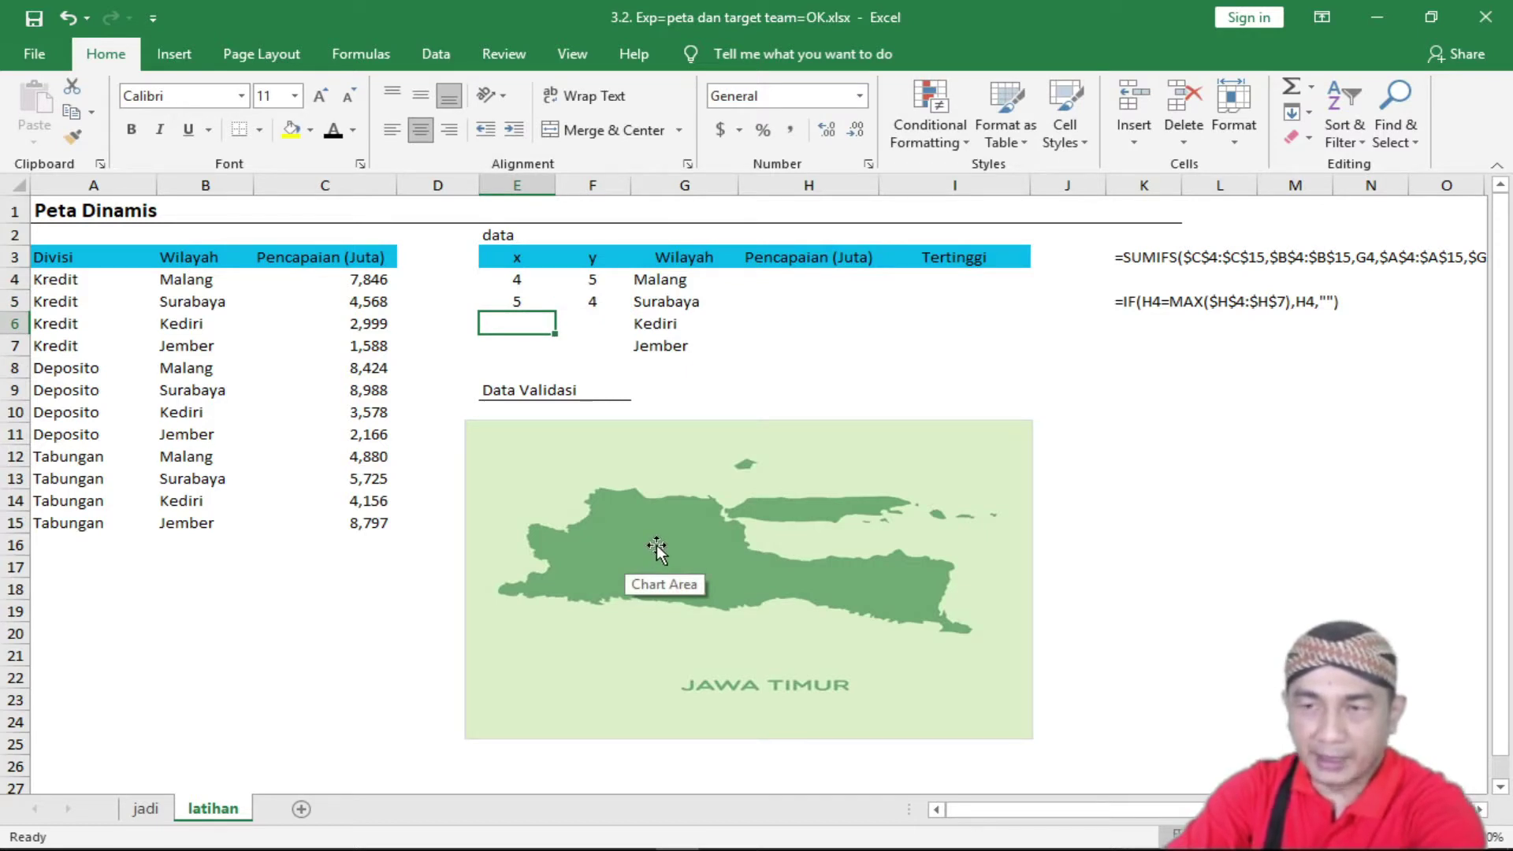
# Enter Kediri's coordinates (4, 4) and Jember's coordinates (9, 4) in rows 6 and 7.
pyautogui.write('4')
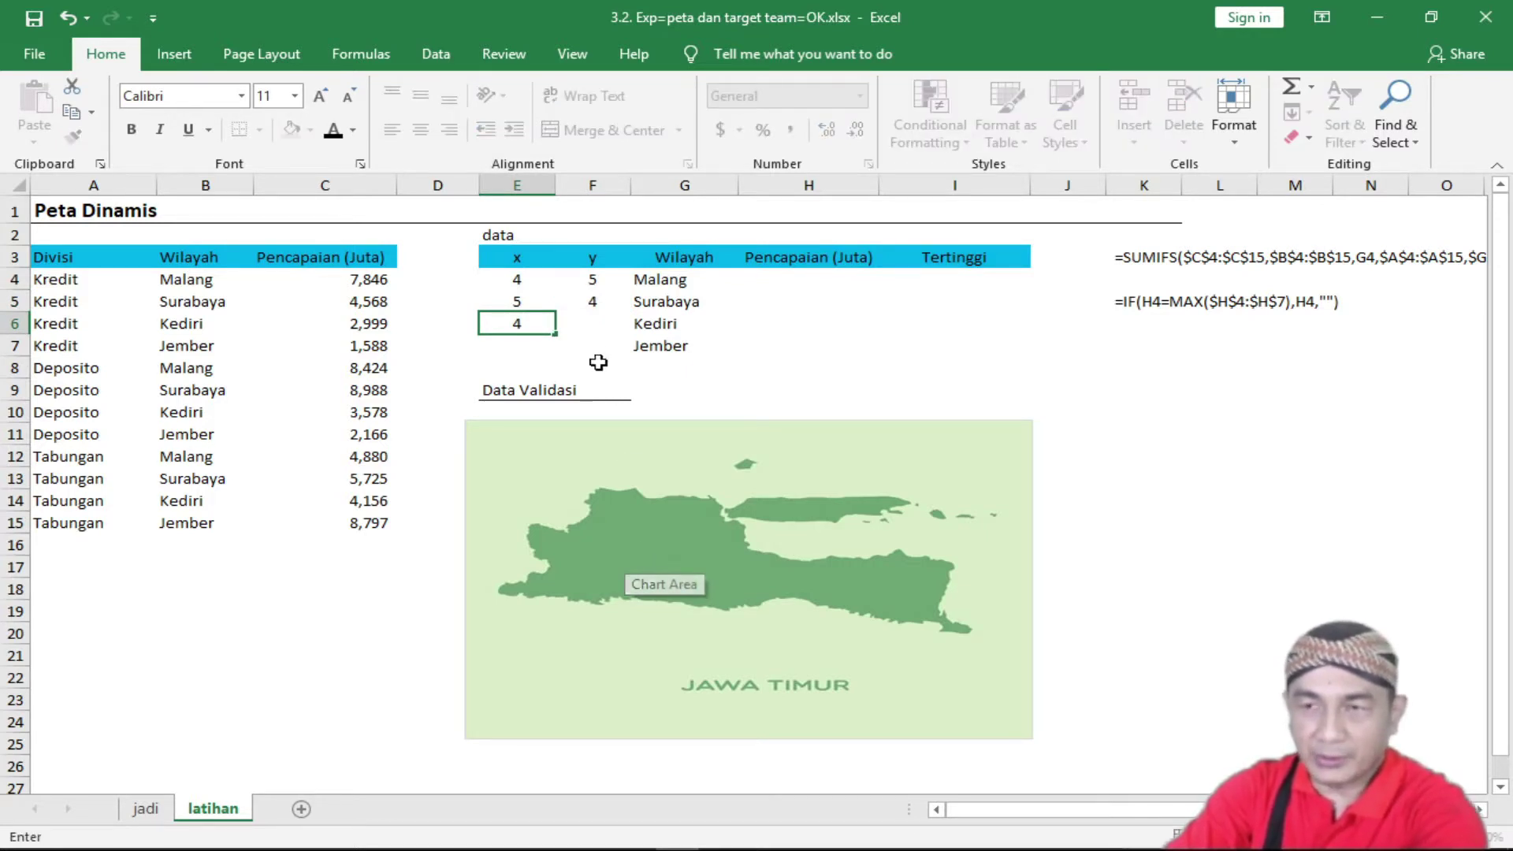
pyautogui.click(590, 324)
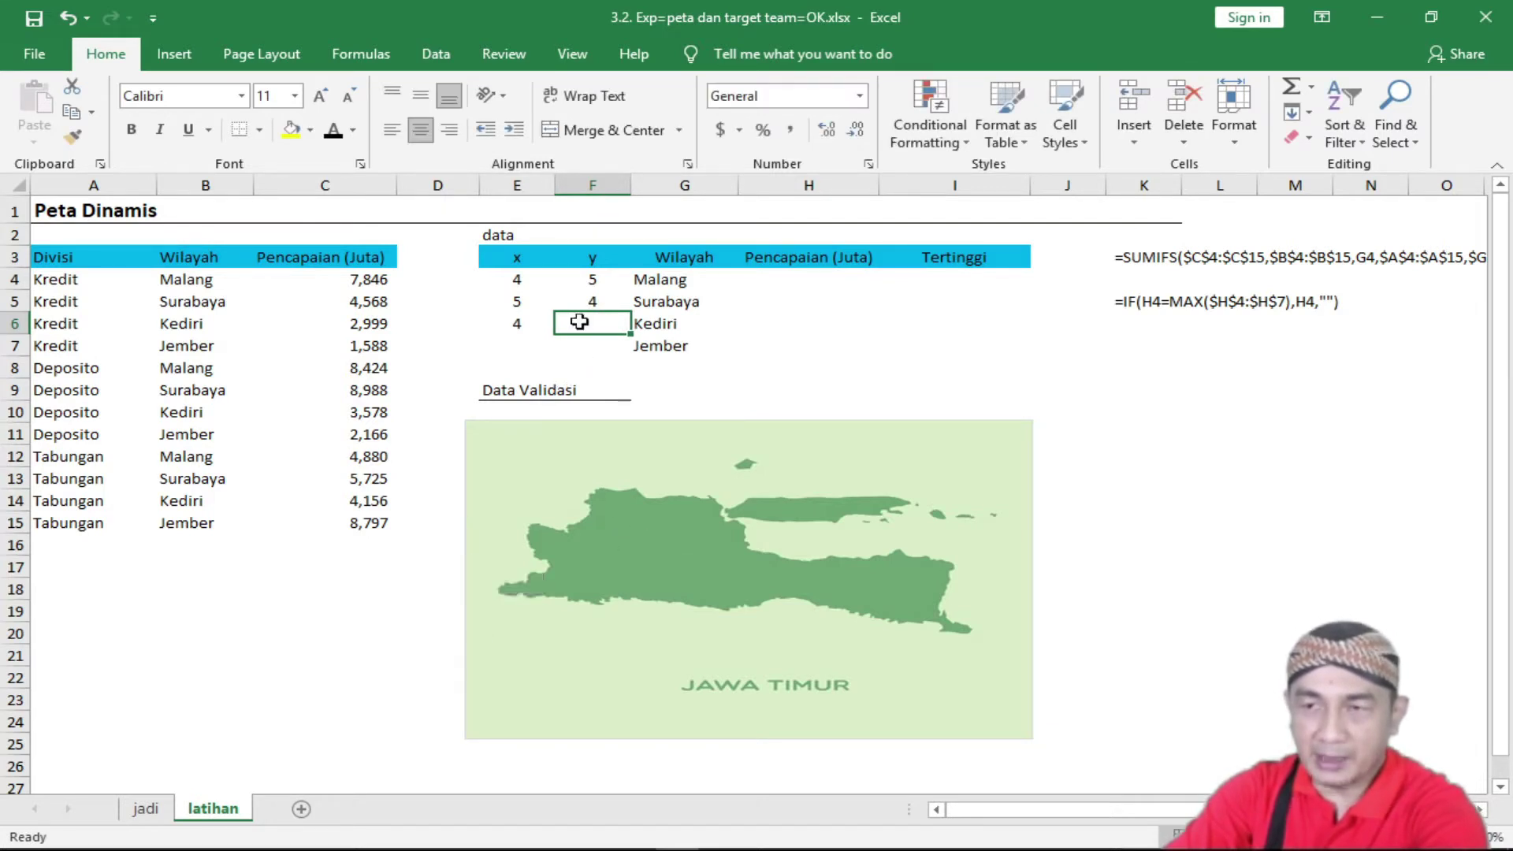
pyautogui.write('4')
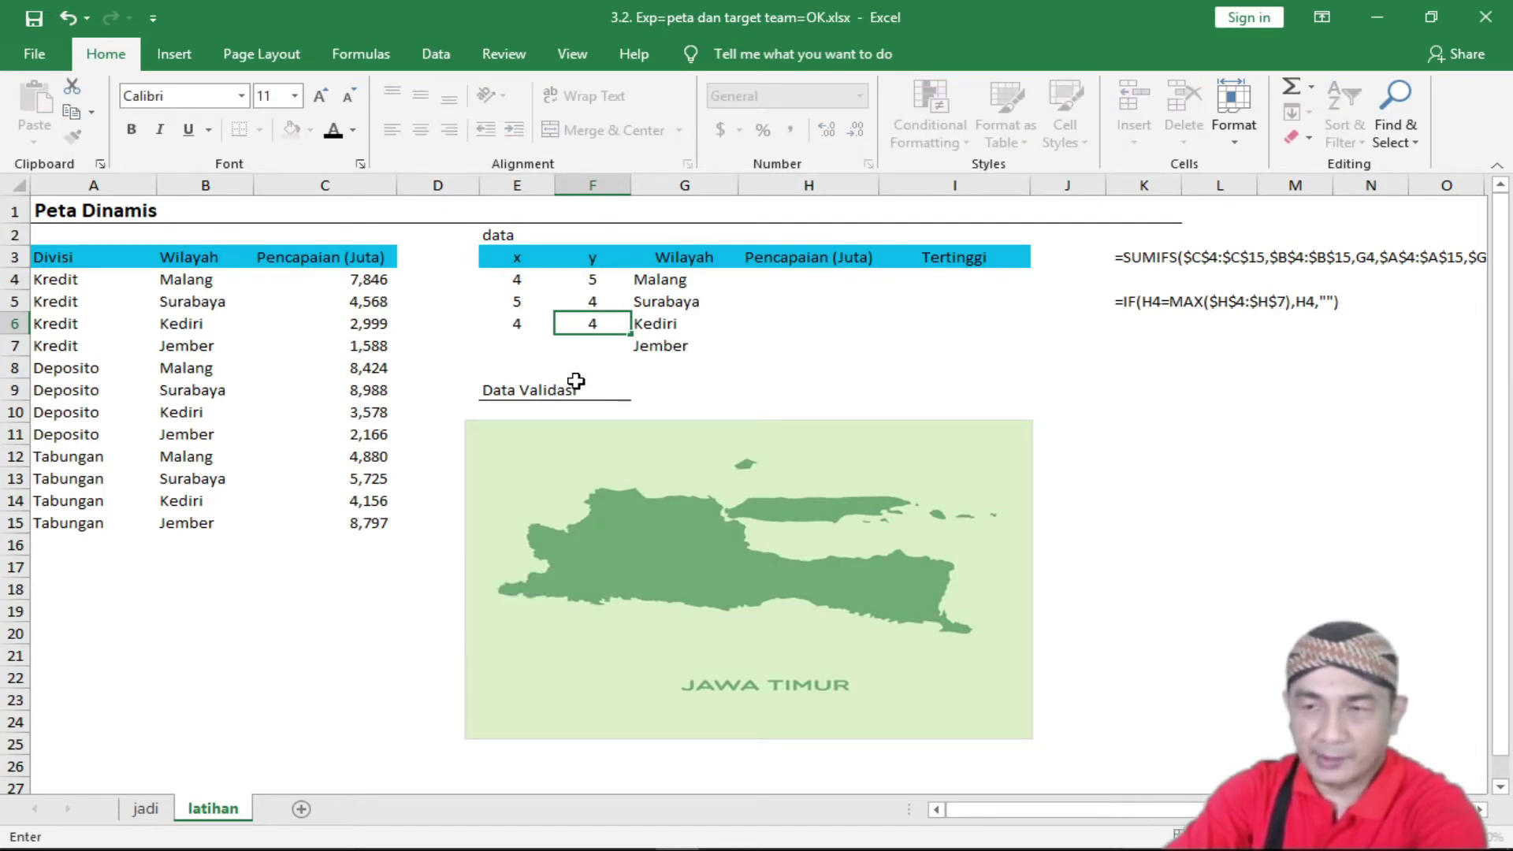
pyautogui.click(520, 347)
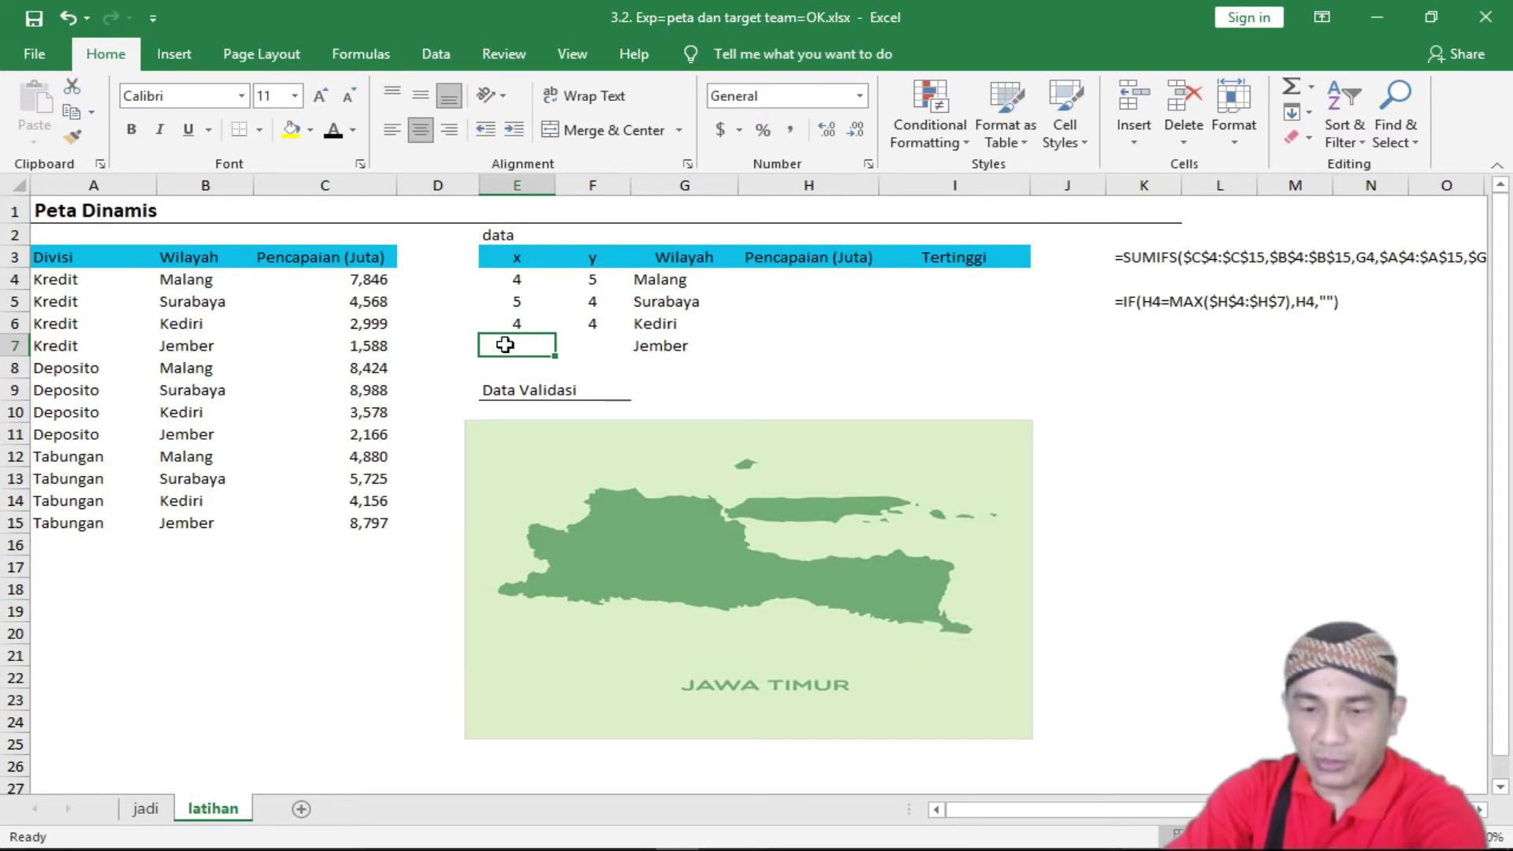
pyautogui.write('9')
pyautogui.click(593, 345)
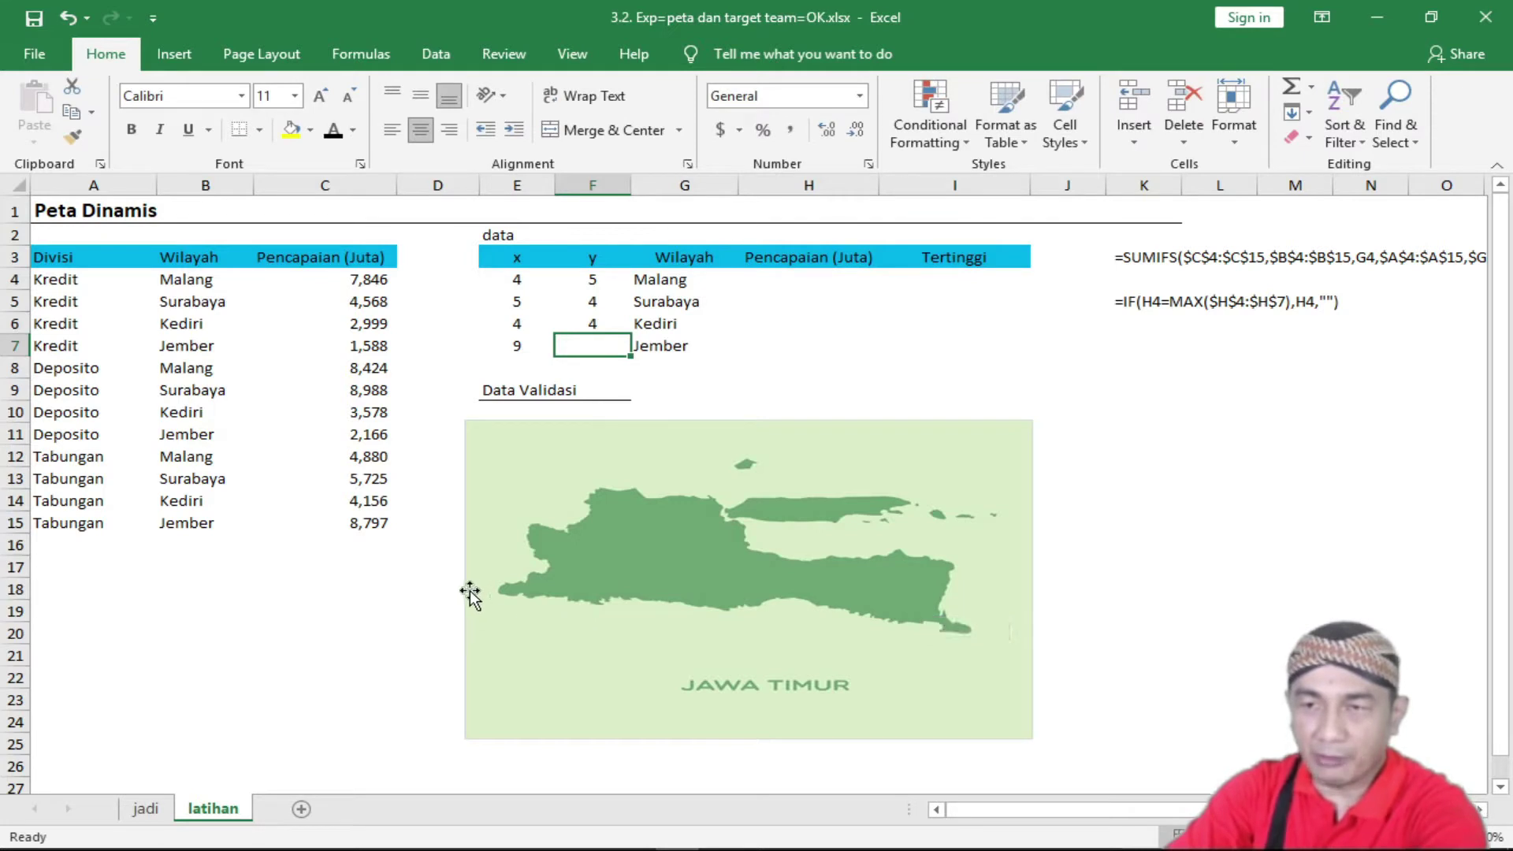
pyautogui.write('4')
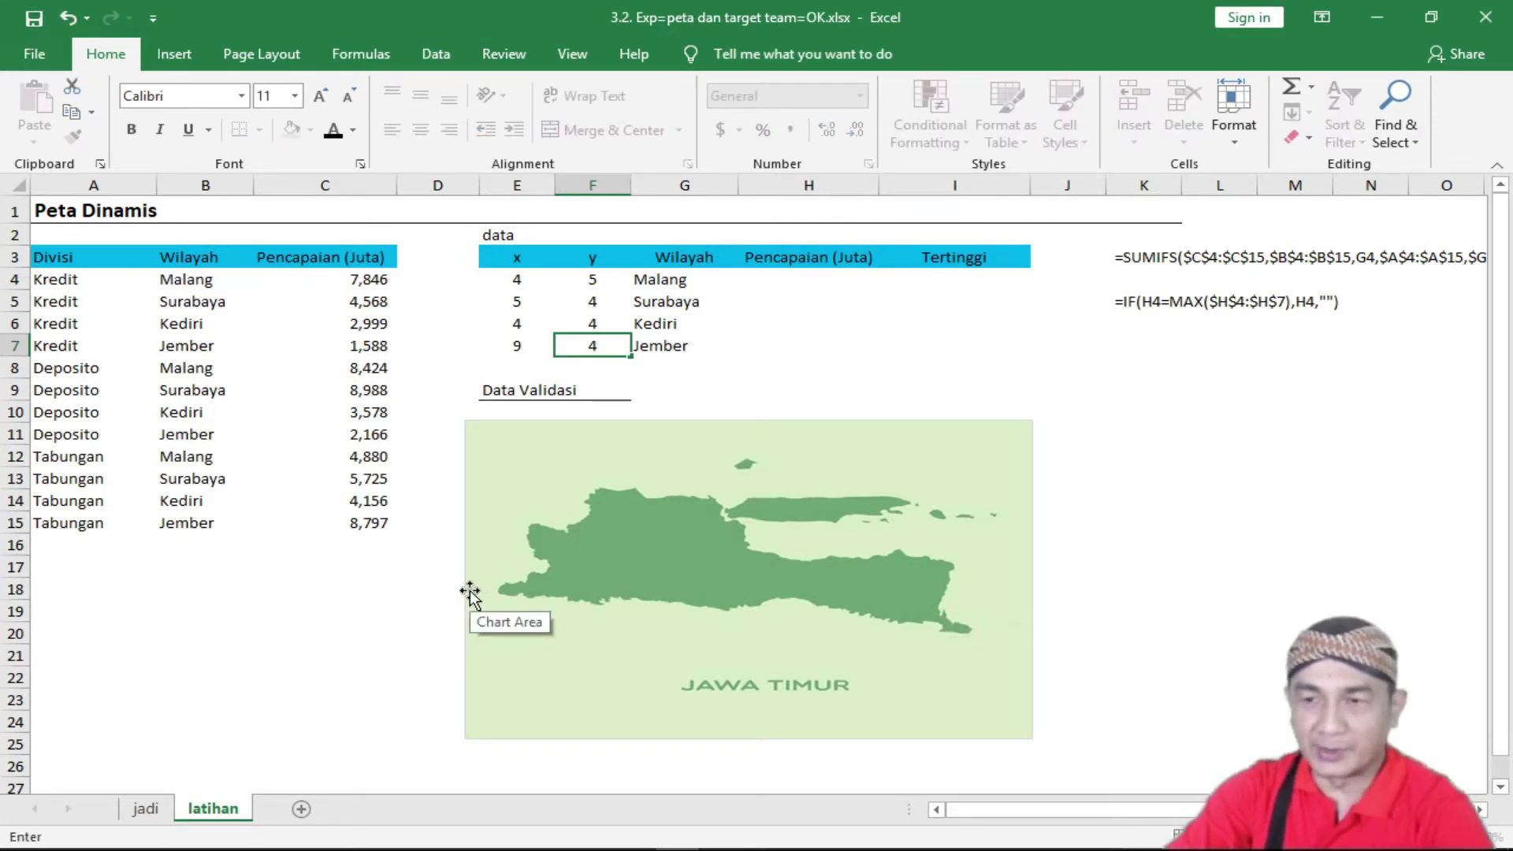
pyautogui.click(789, 343)
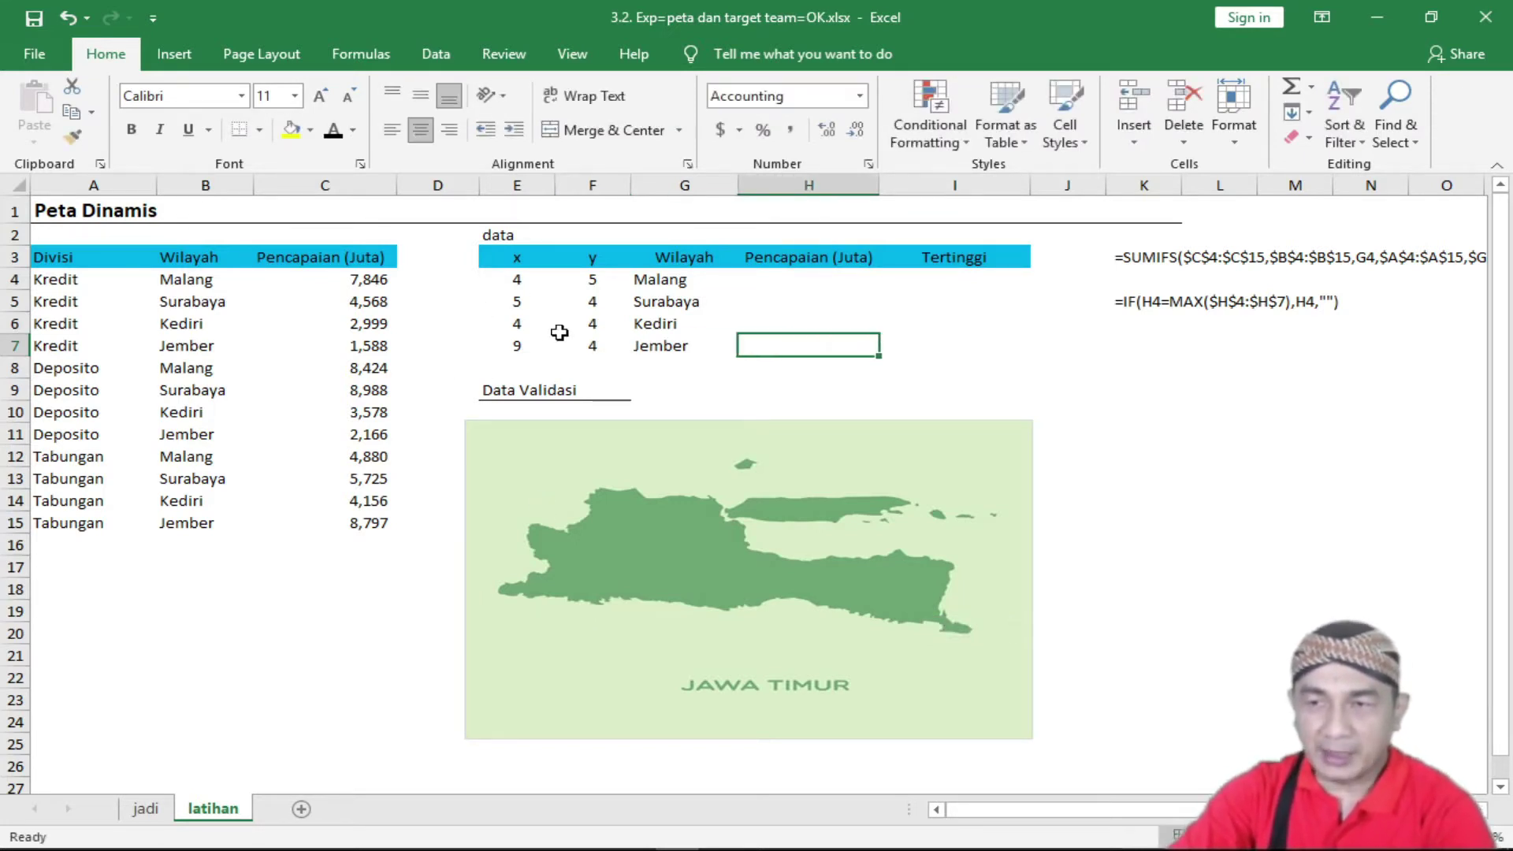
pyautogui.click(684, 574)
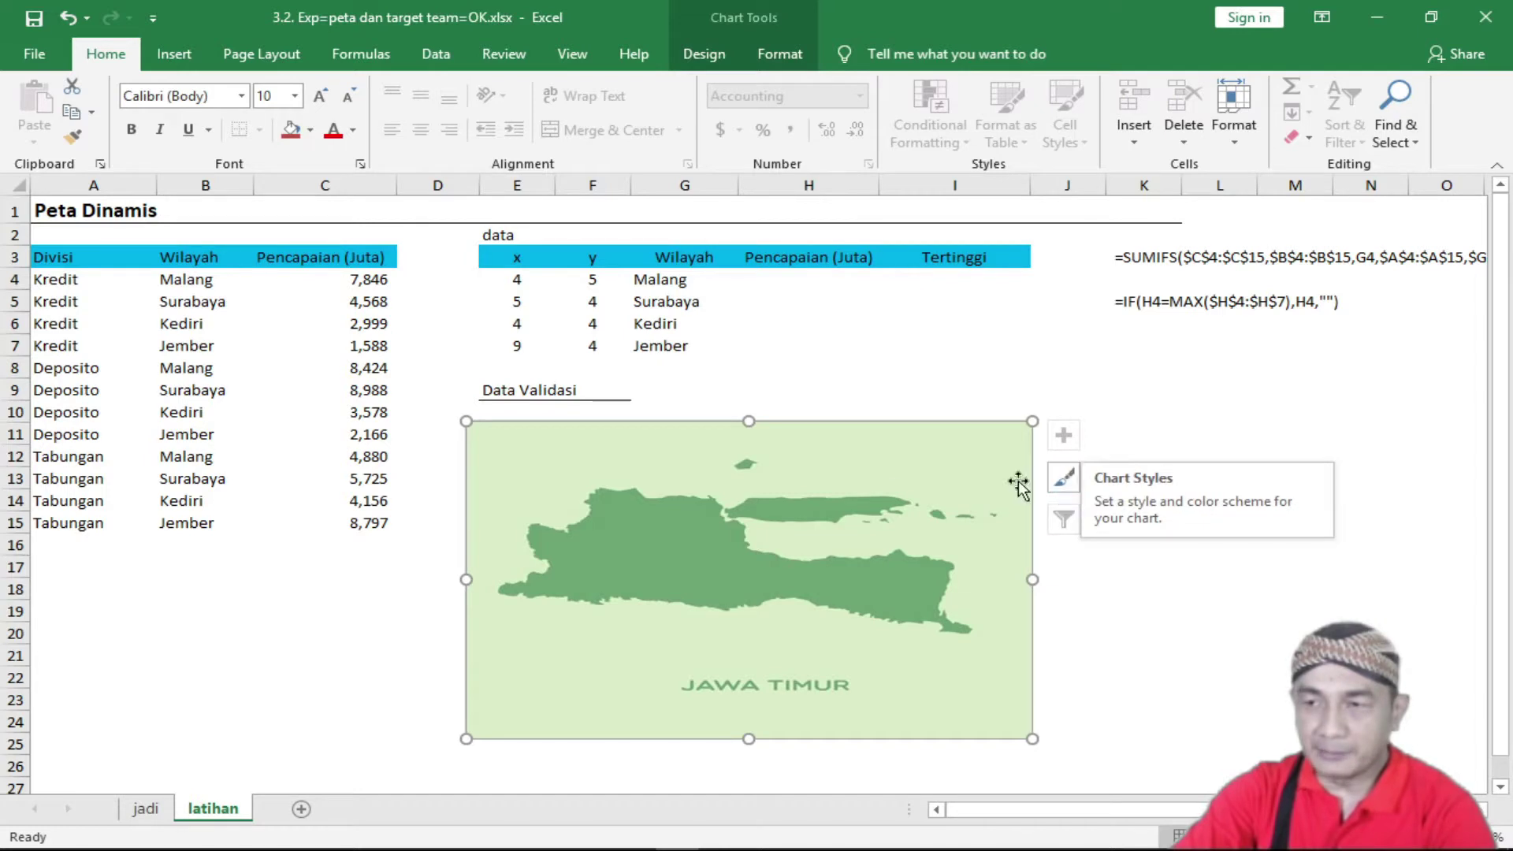
# Add a LOKASI series to the map chart with X values E4:E7 and Y values F4:F7.
pyautogui.rightClick(865, 489)
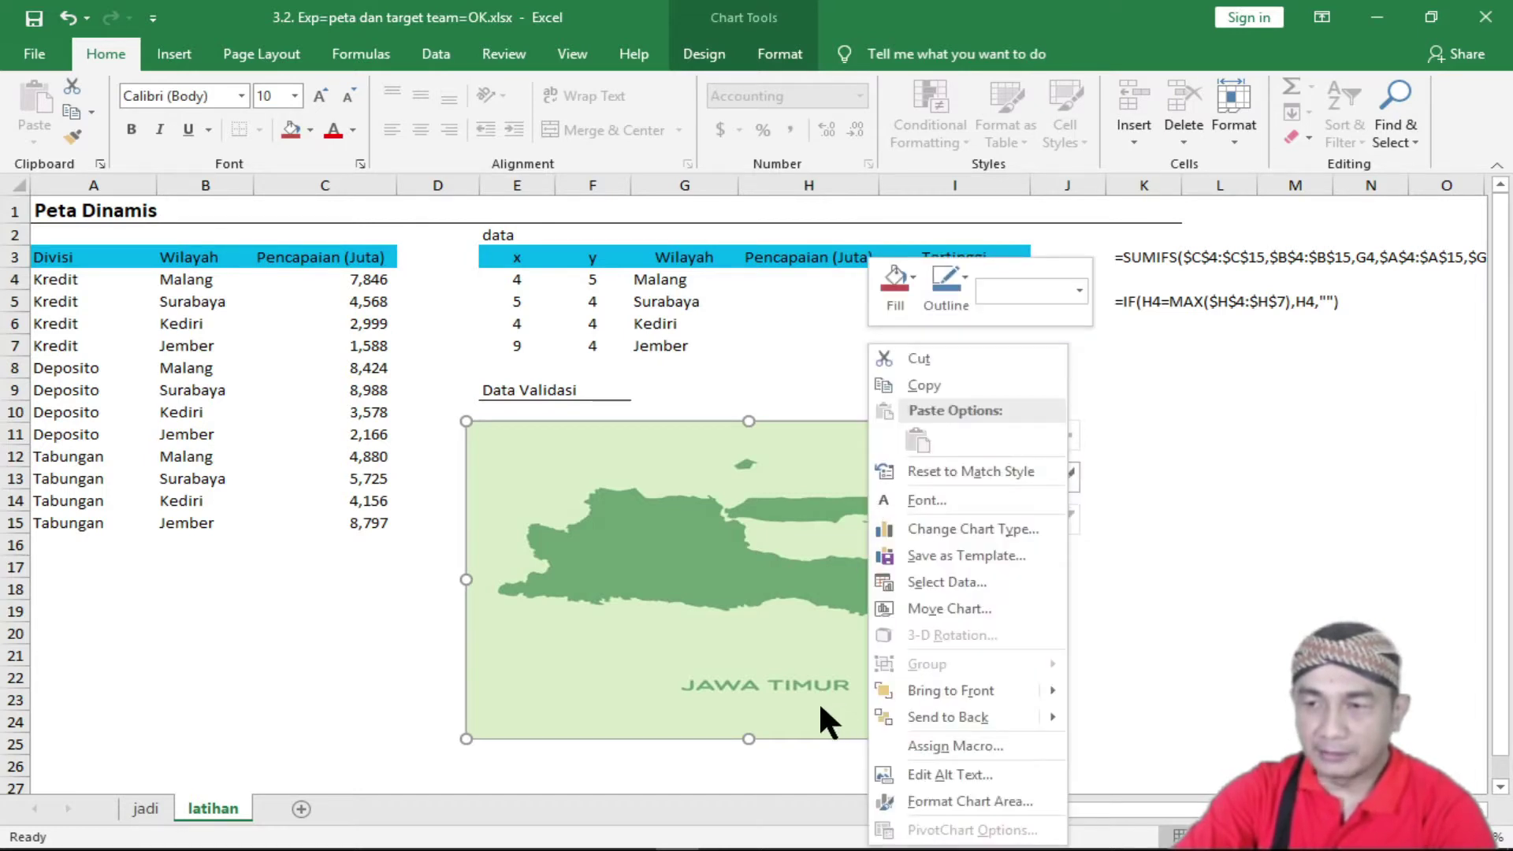
pyautogui.click(926, 583)
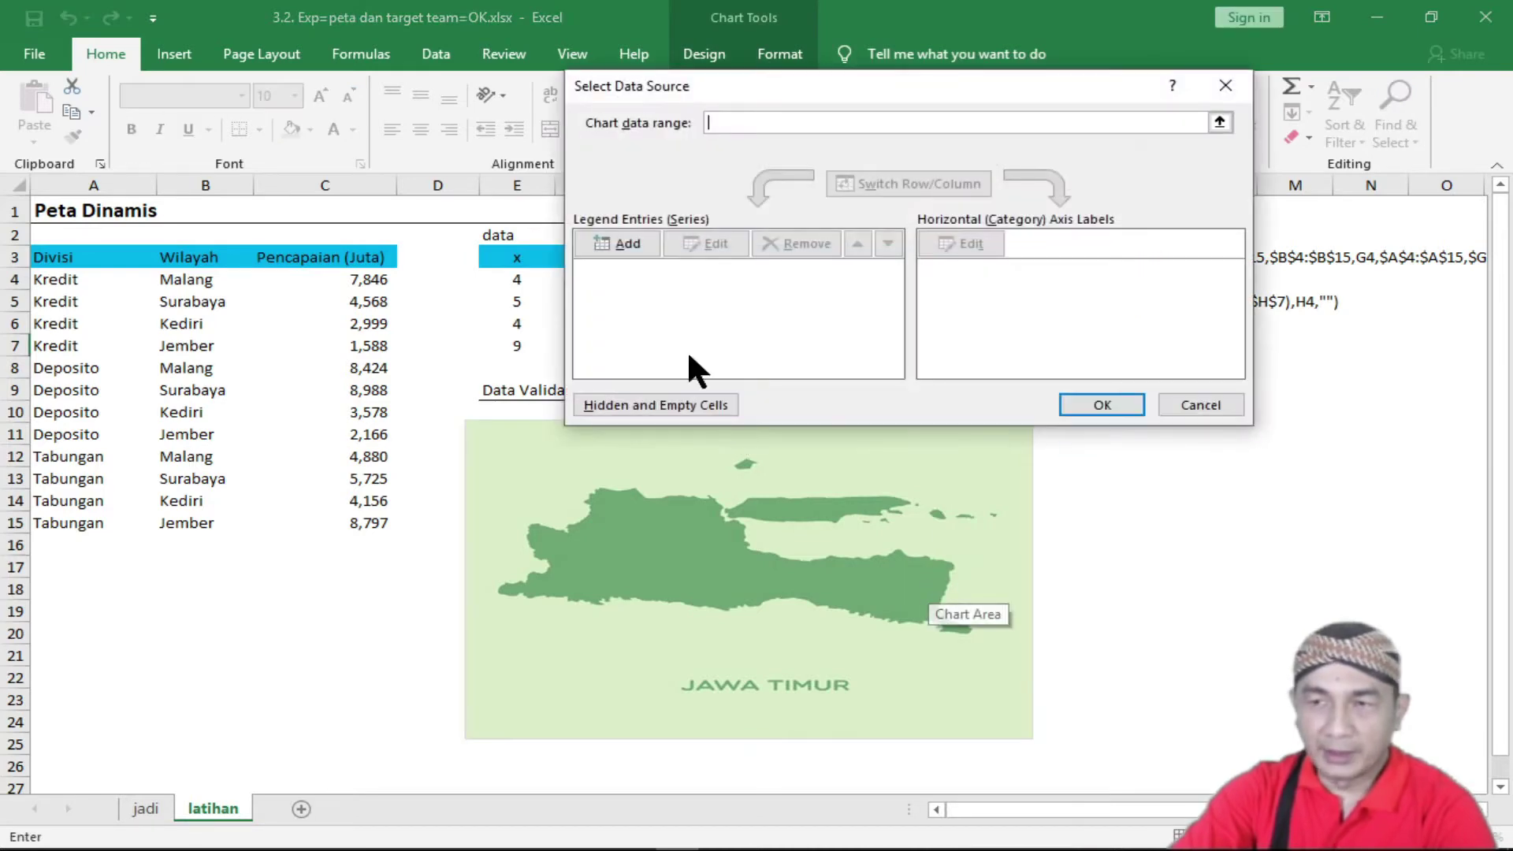
pyautogui.click(622, 241)
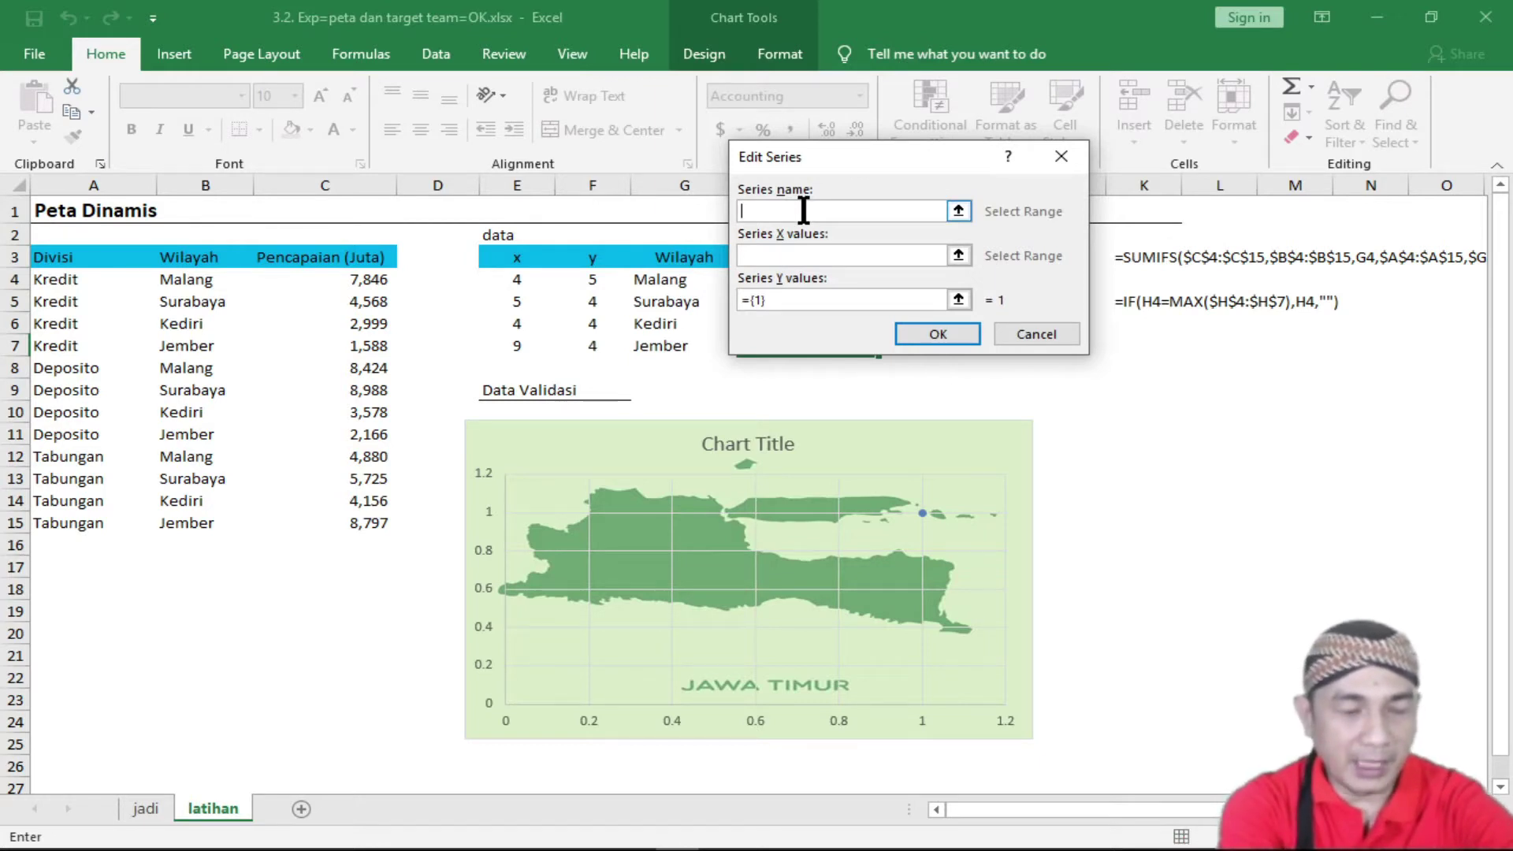
pyautogui.write('LOKASI')
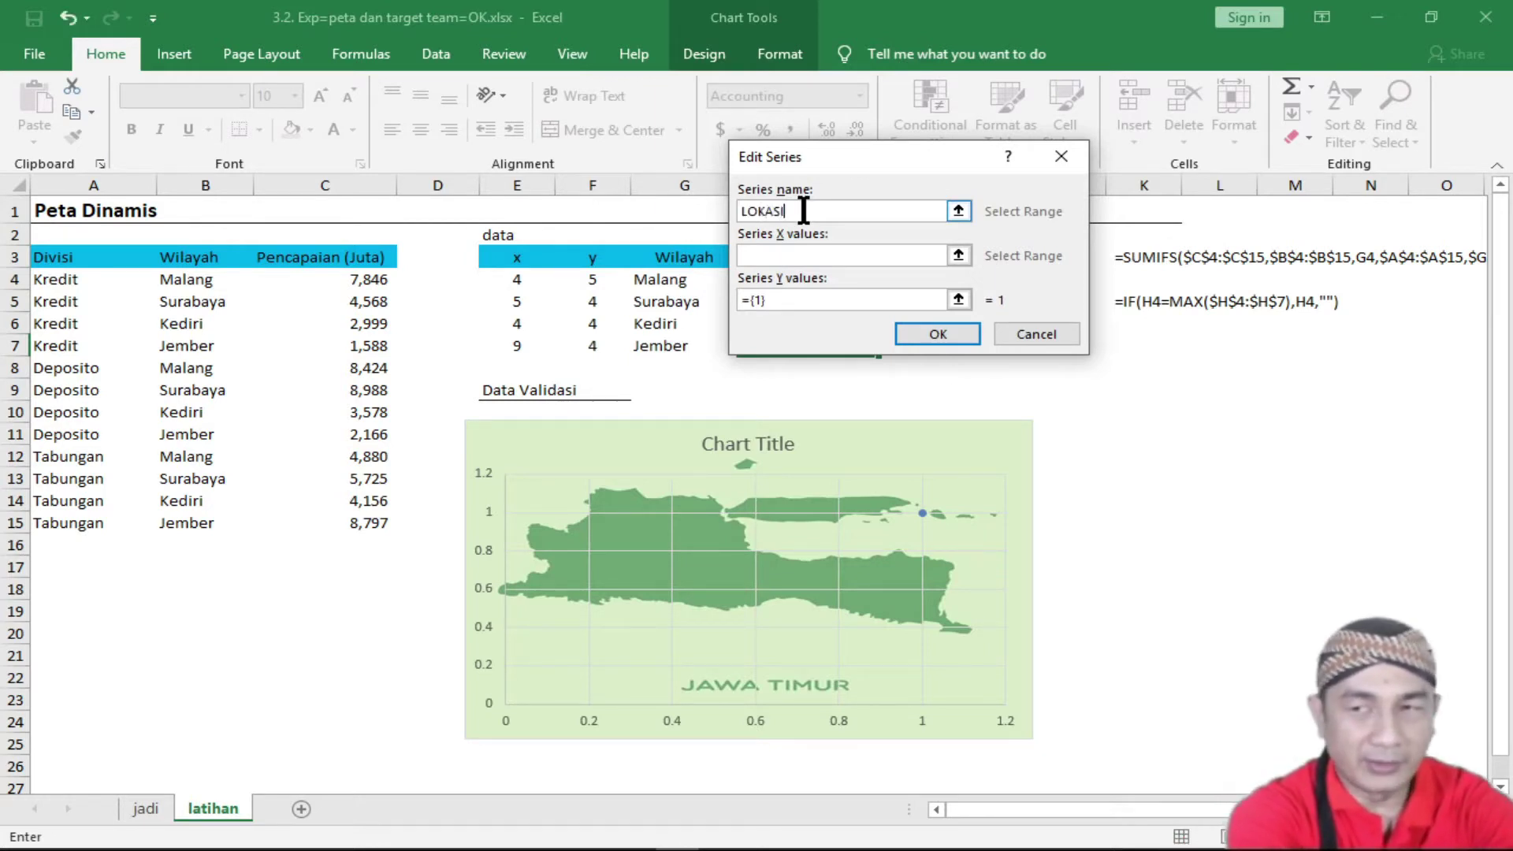
pyautogui.click(801, 255)
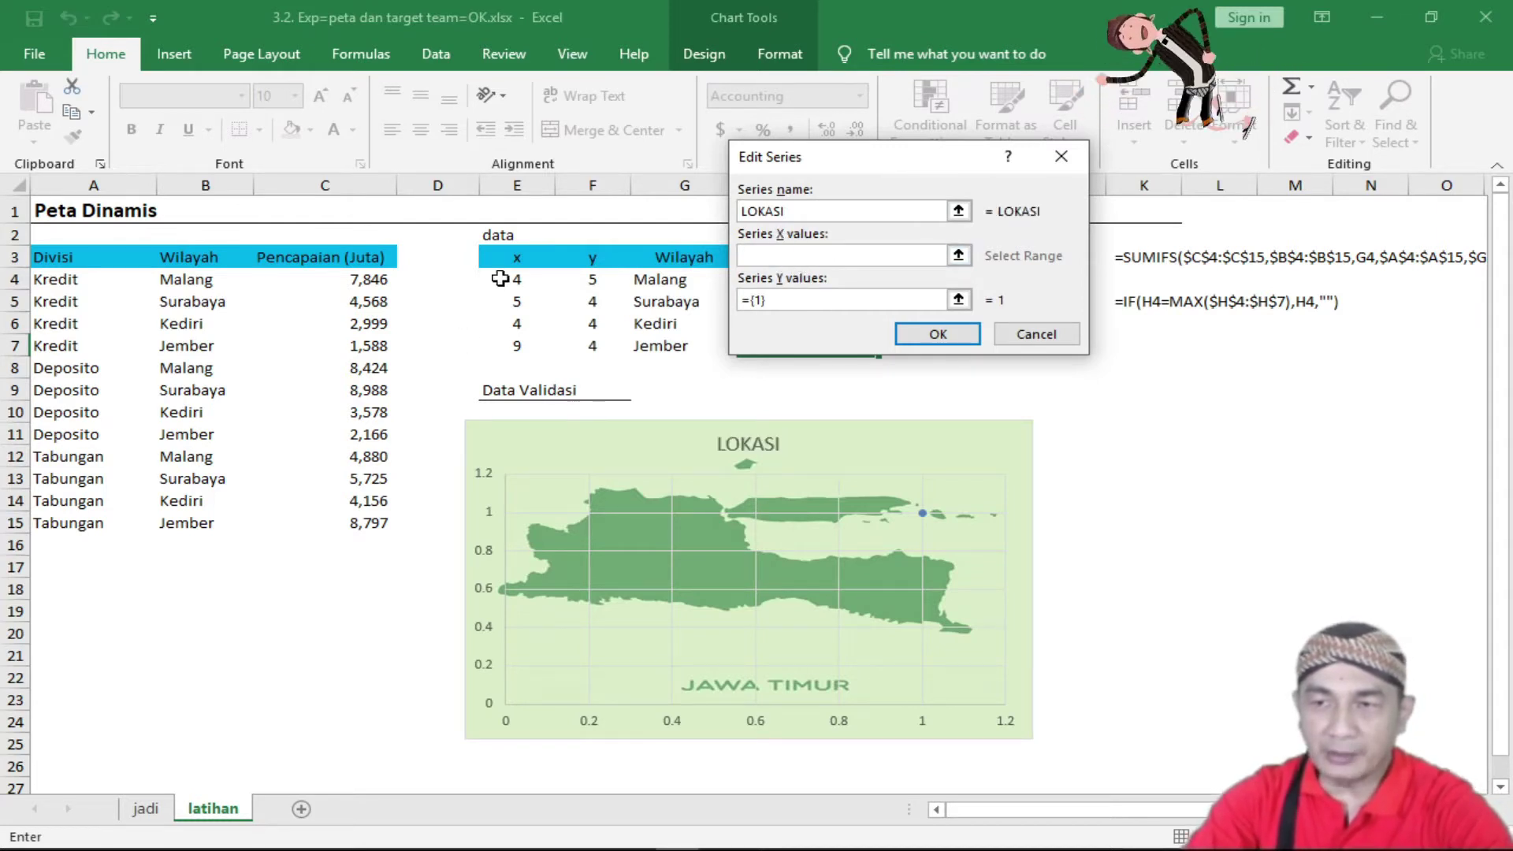
pyautogui.moveTo(500, 279); pyautogui.dragTo(515, 353)
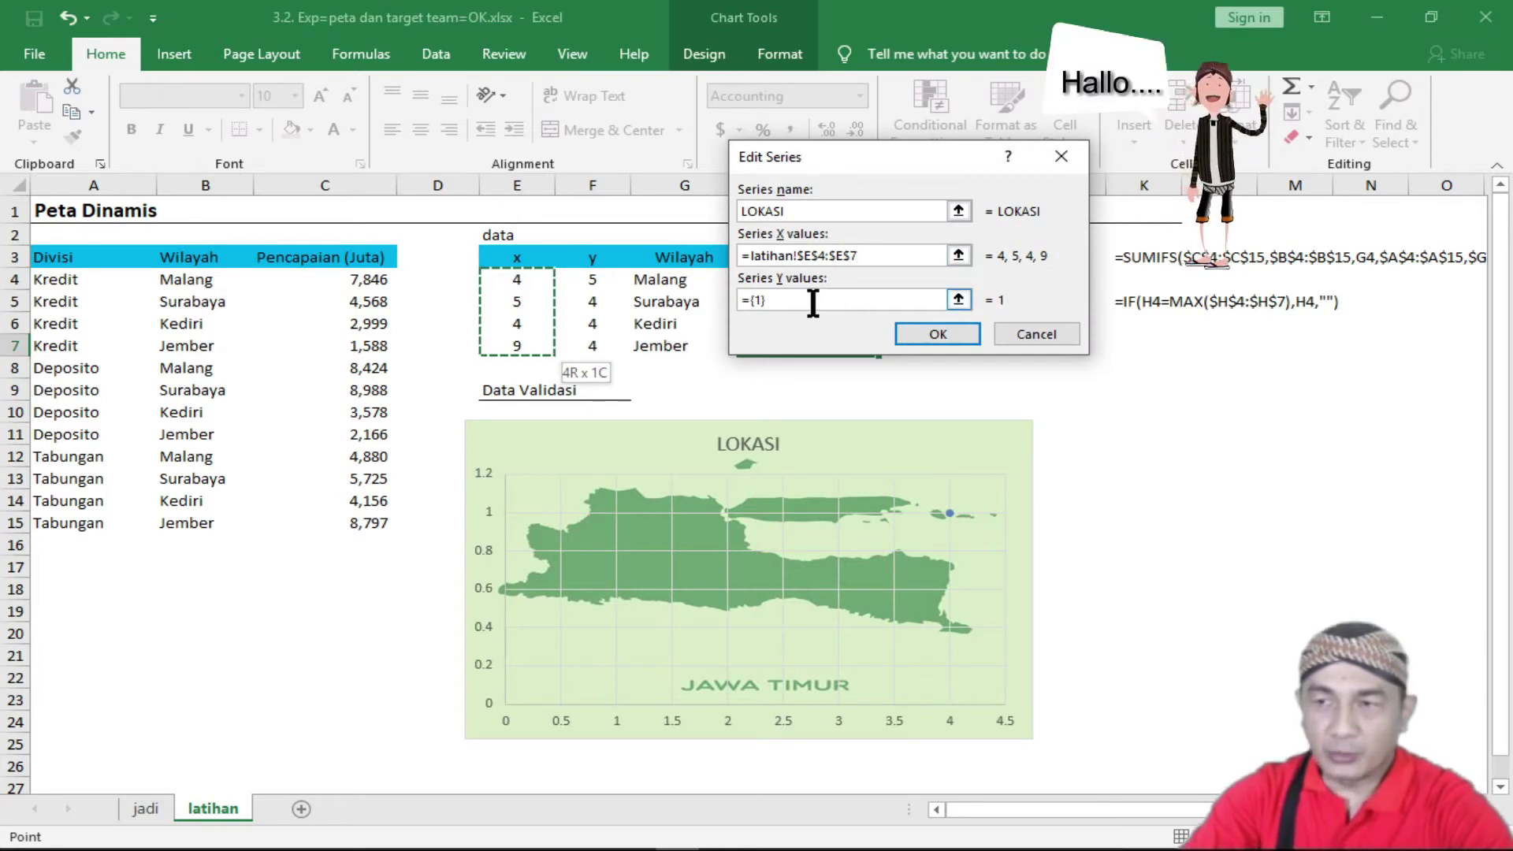
pyautogui.moveTo(806, 299); pyautogui.dragTo(739, 299)
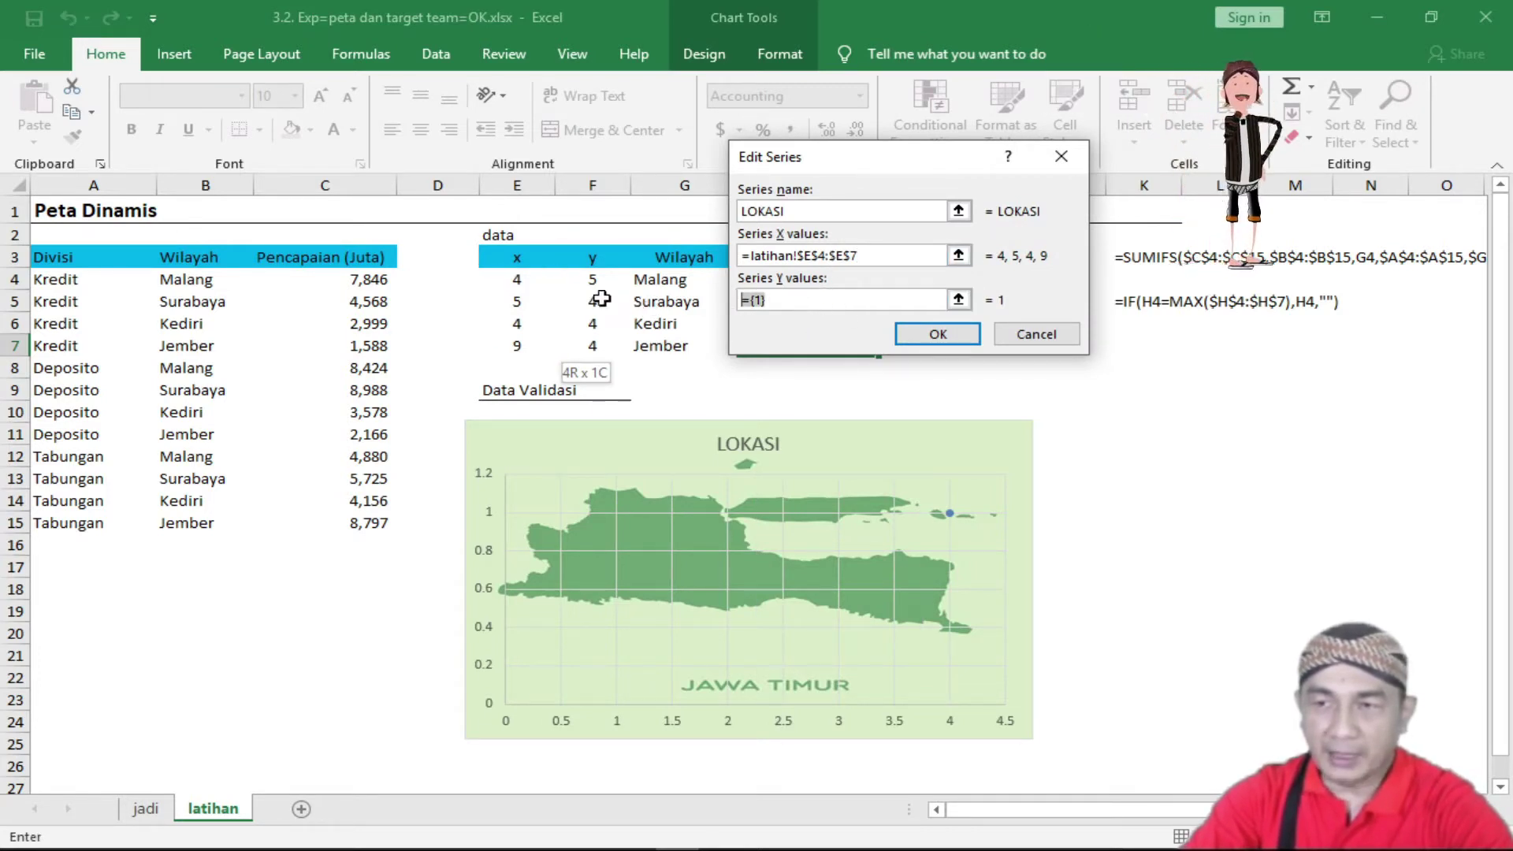
pyautogui.moveTo(583, 280); pyautogui.dragTo(577, 349)
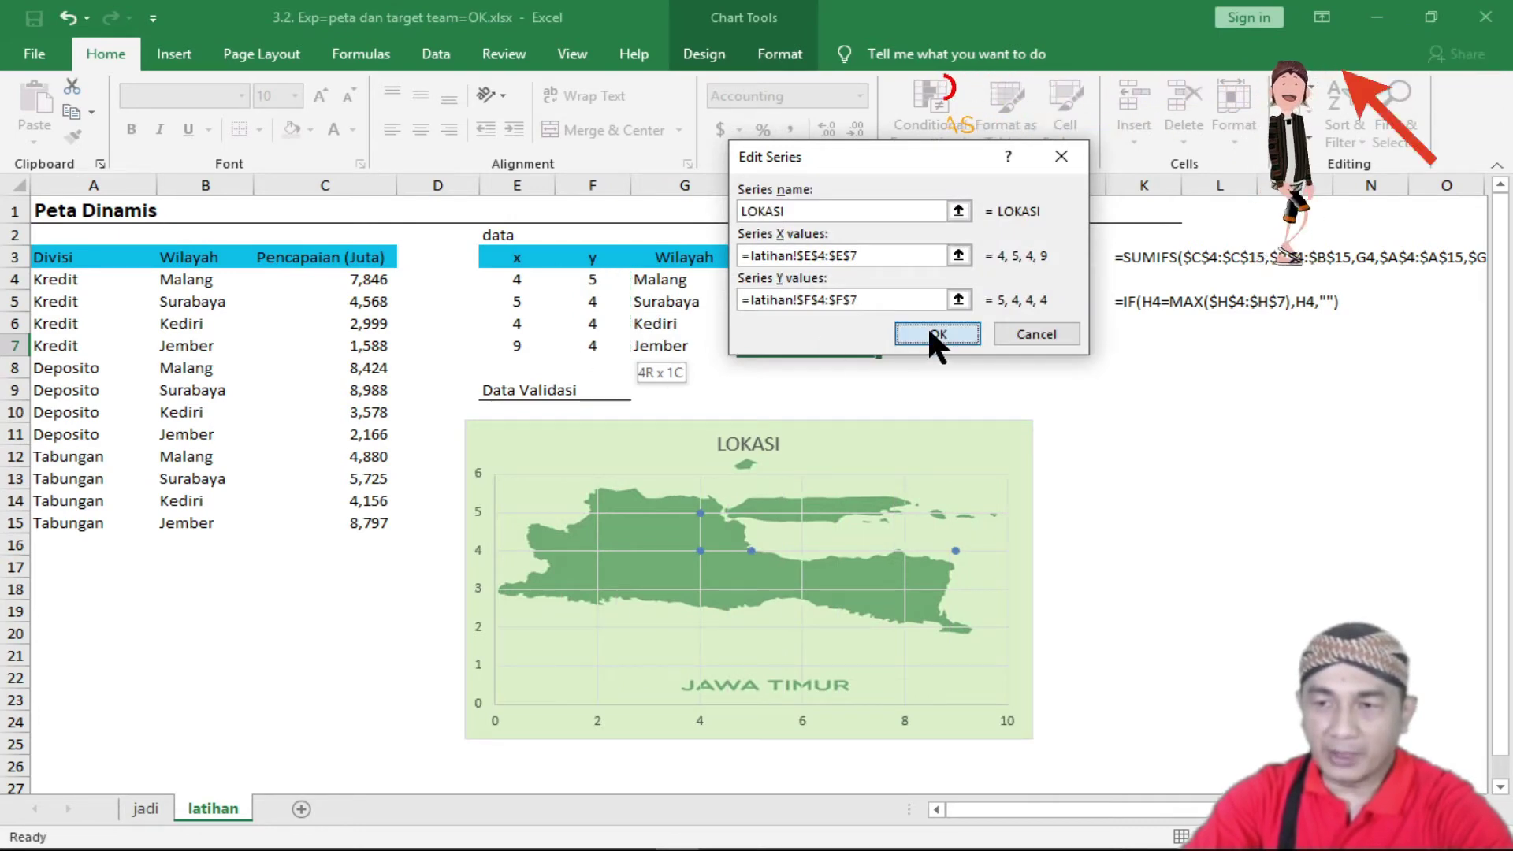
pyautogui.click(935, 334)
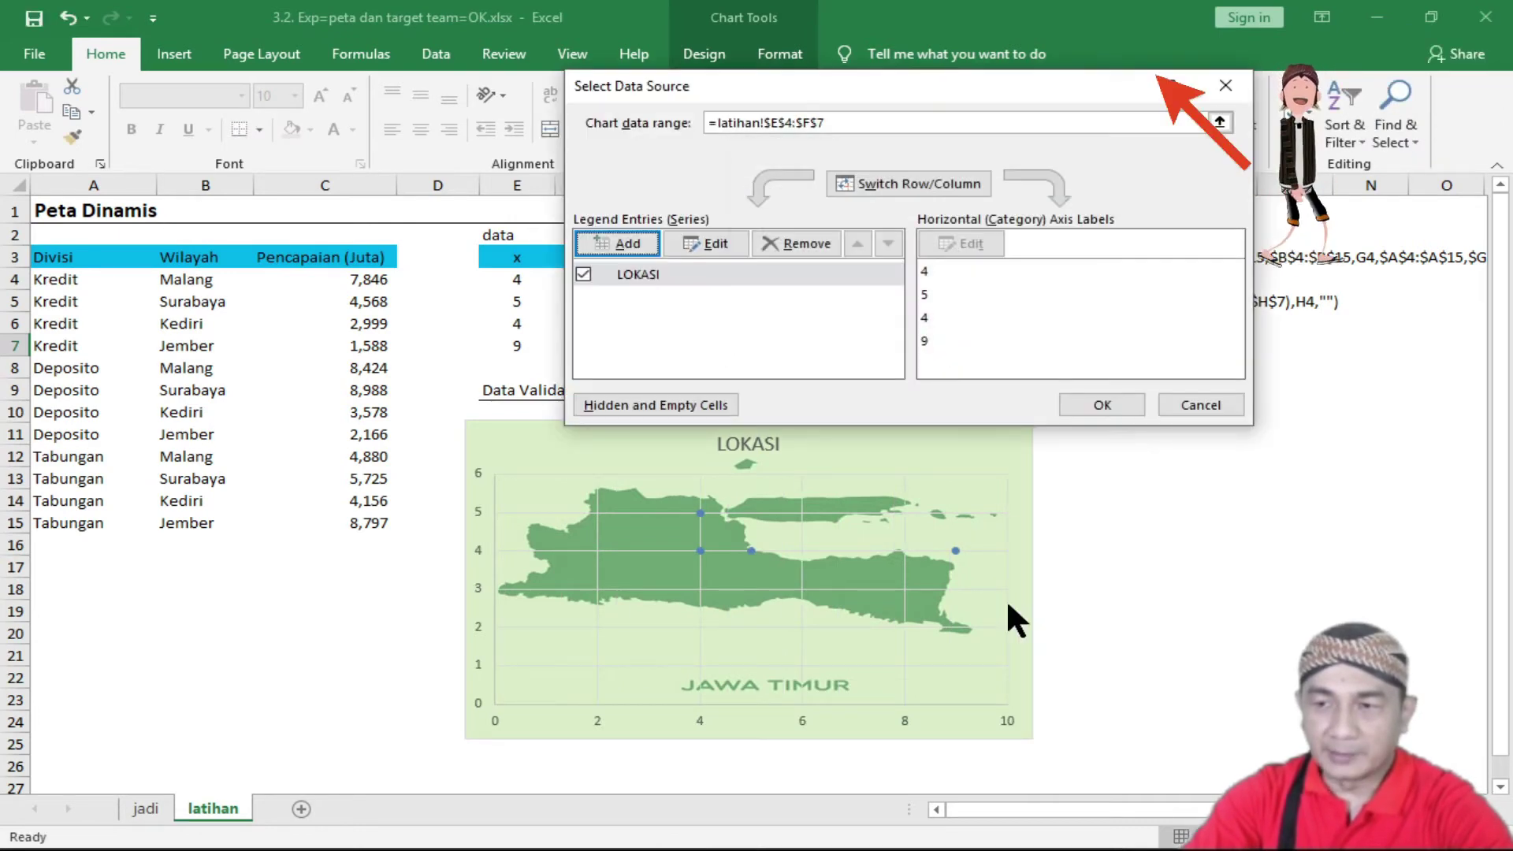
pyautogui.click(1105, 405)
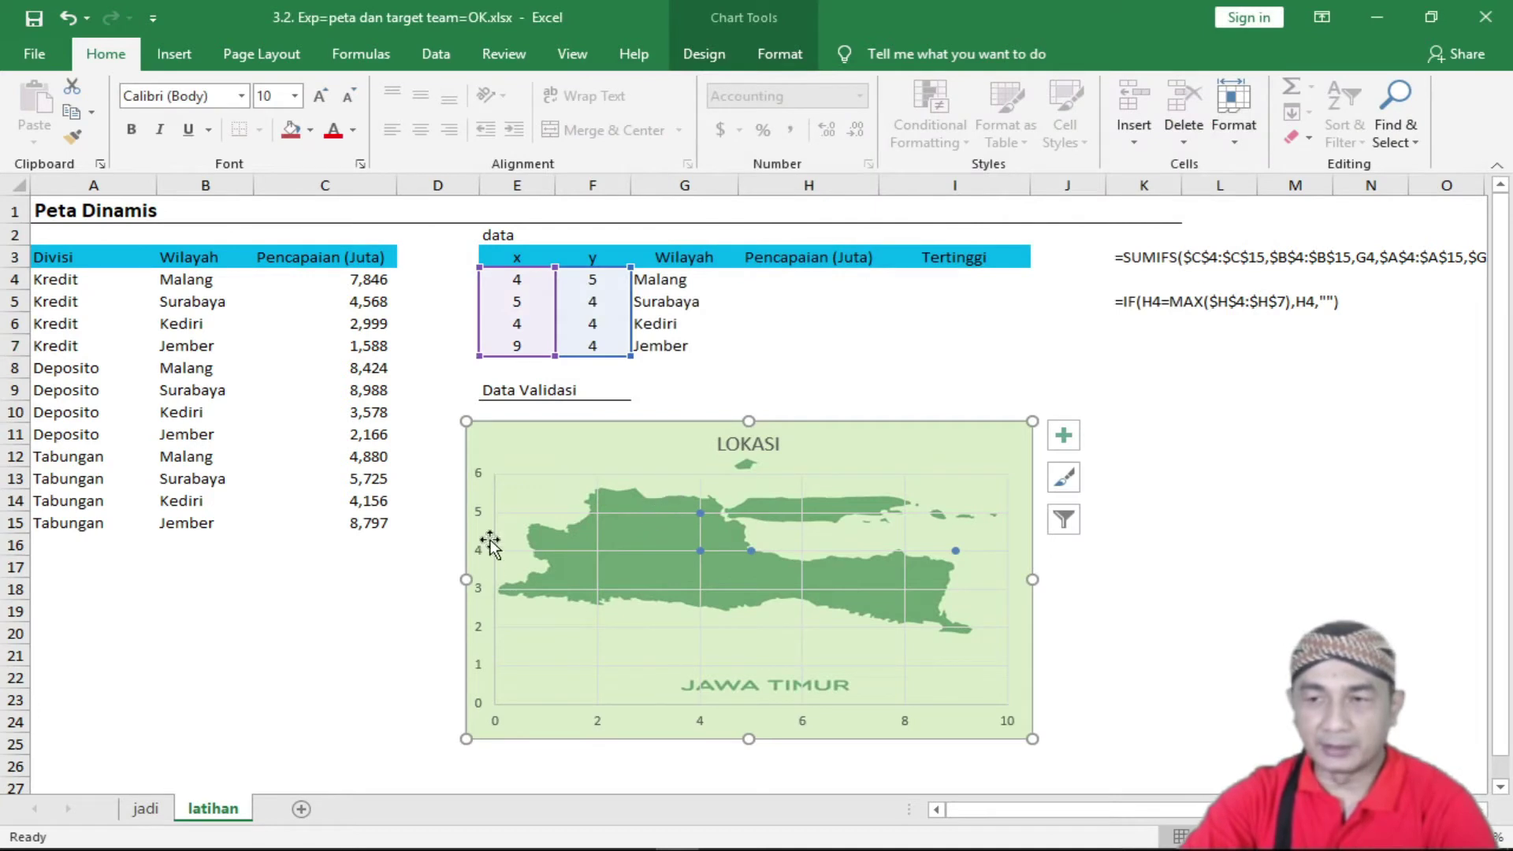
# Set the horizontal axis bounds to minimum 0 and maximum 10.
pyautogui.doubleClick(968, 720)
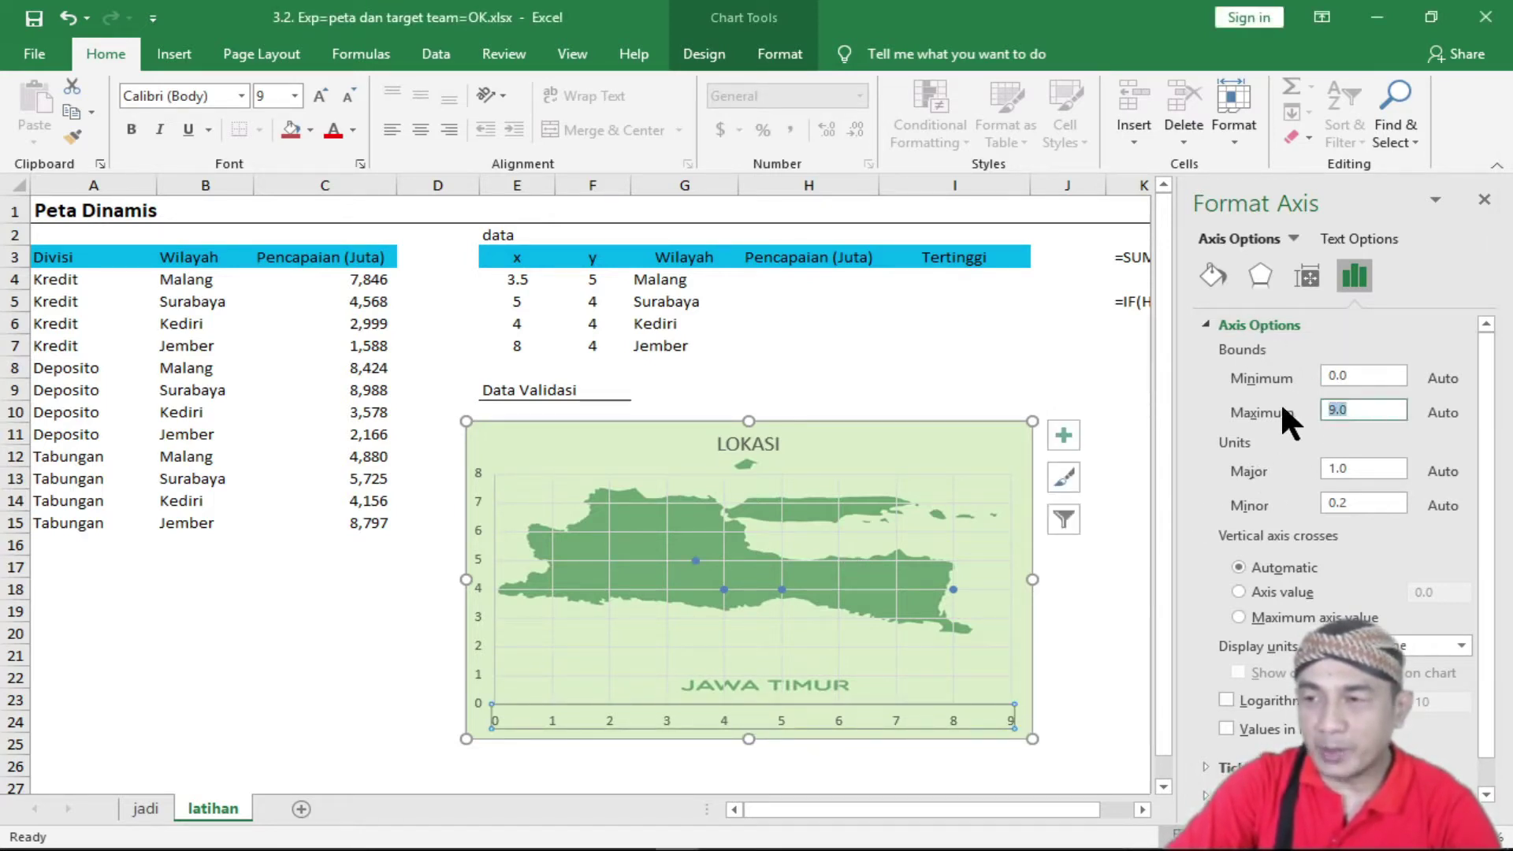
pyautogui.write('10')
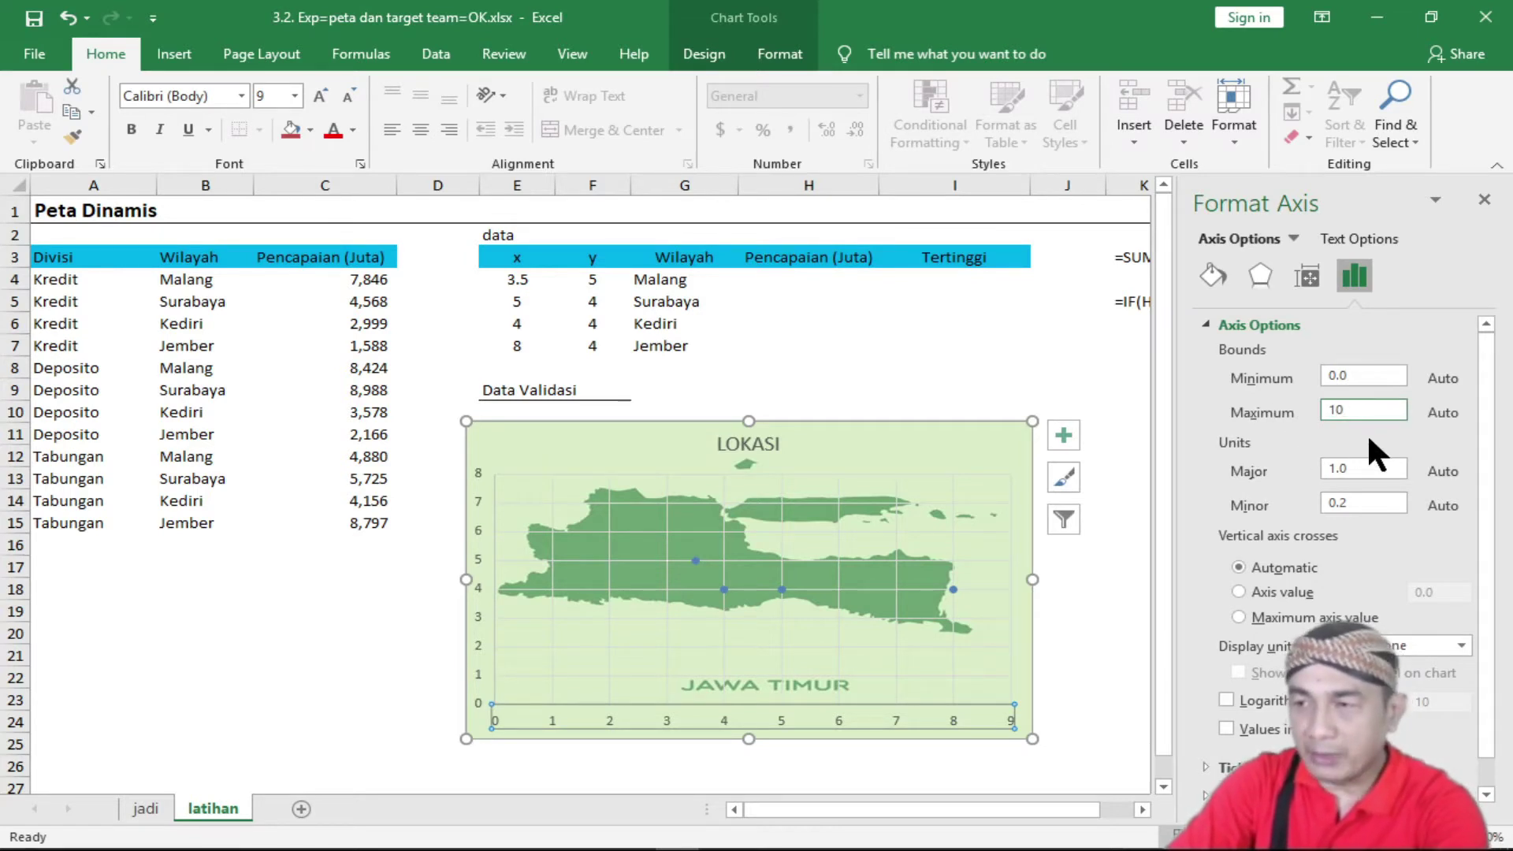
pyautogui.press('Return')
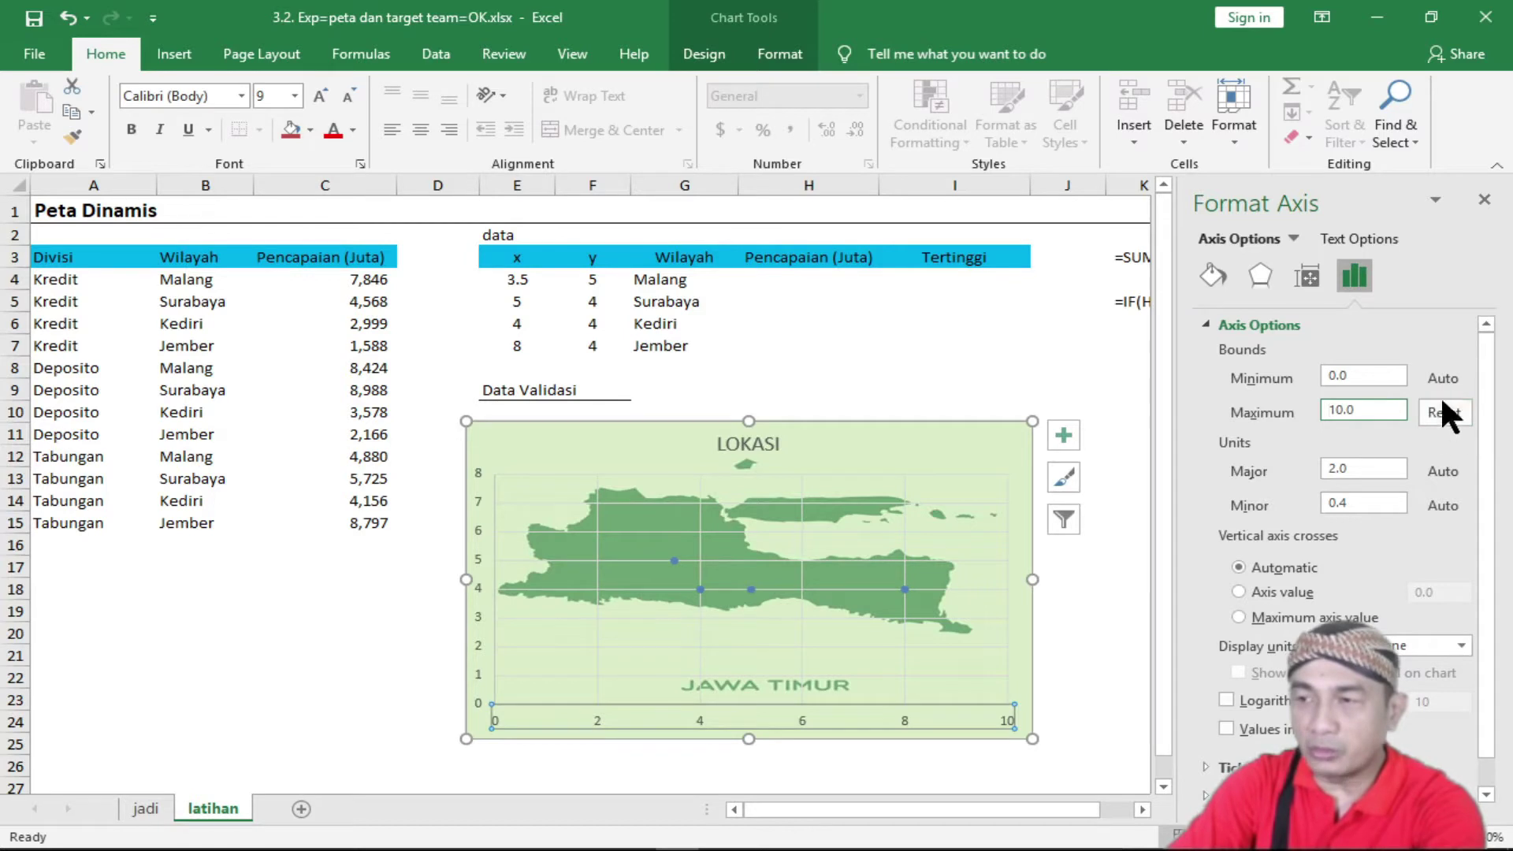
pyautogui.doubleClick(1357, 376)
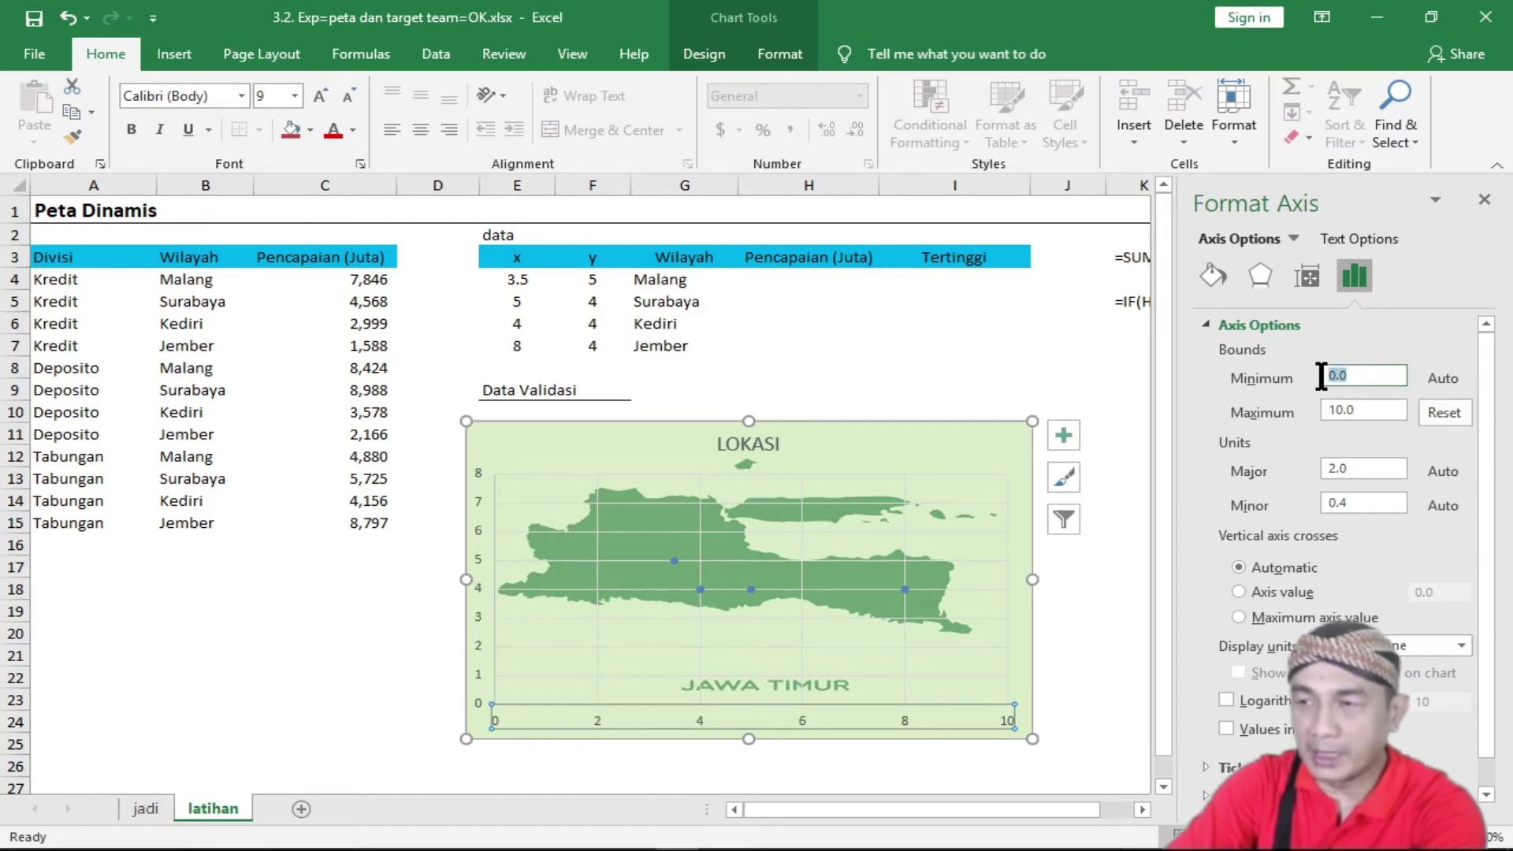
pyautogui.write('0')
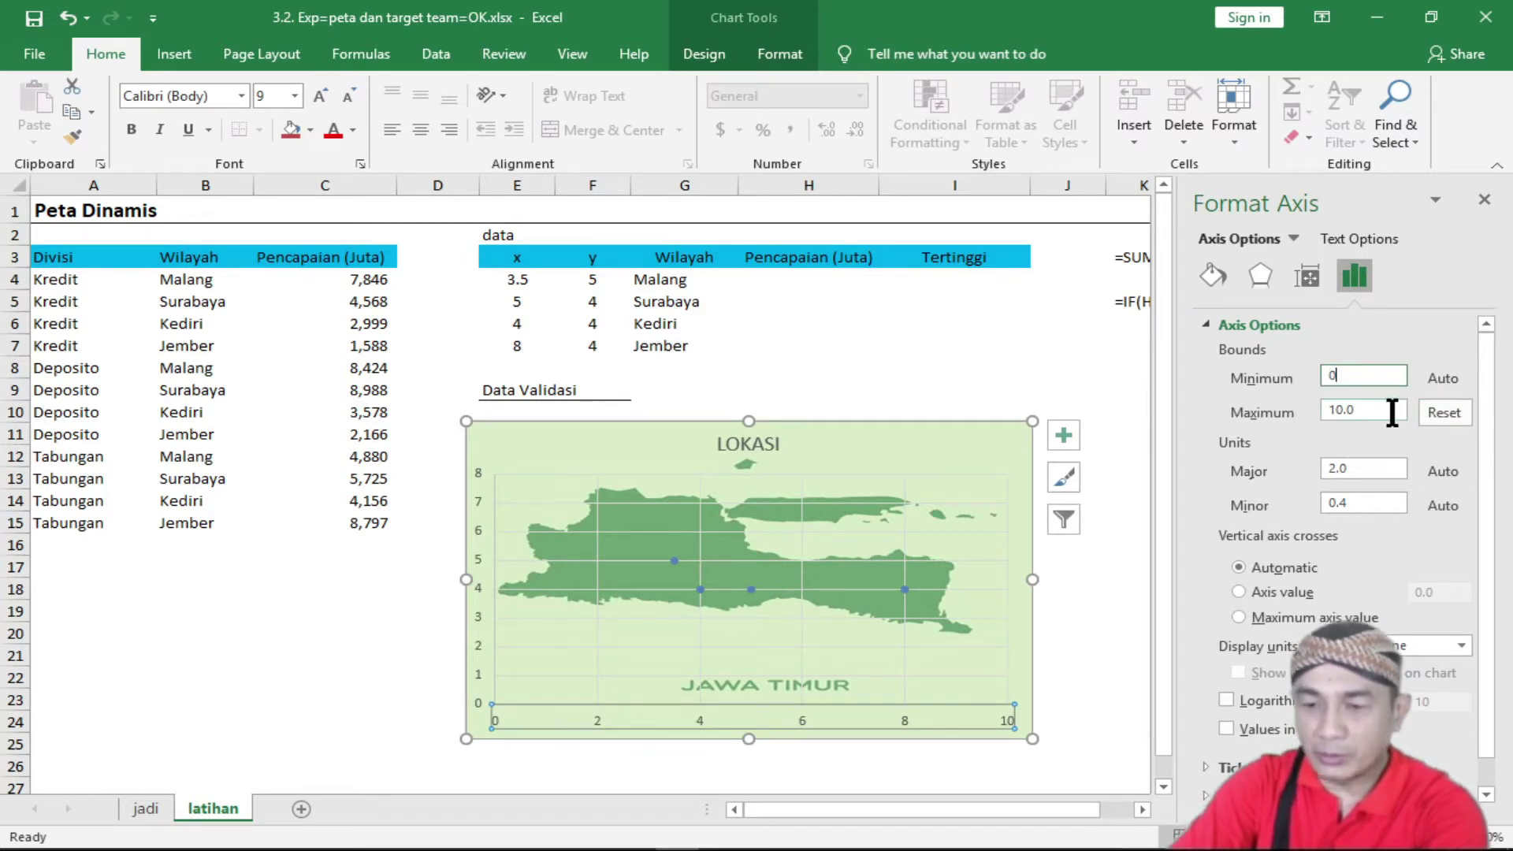
pyautogui.press('Return')
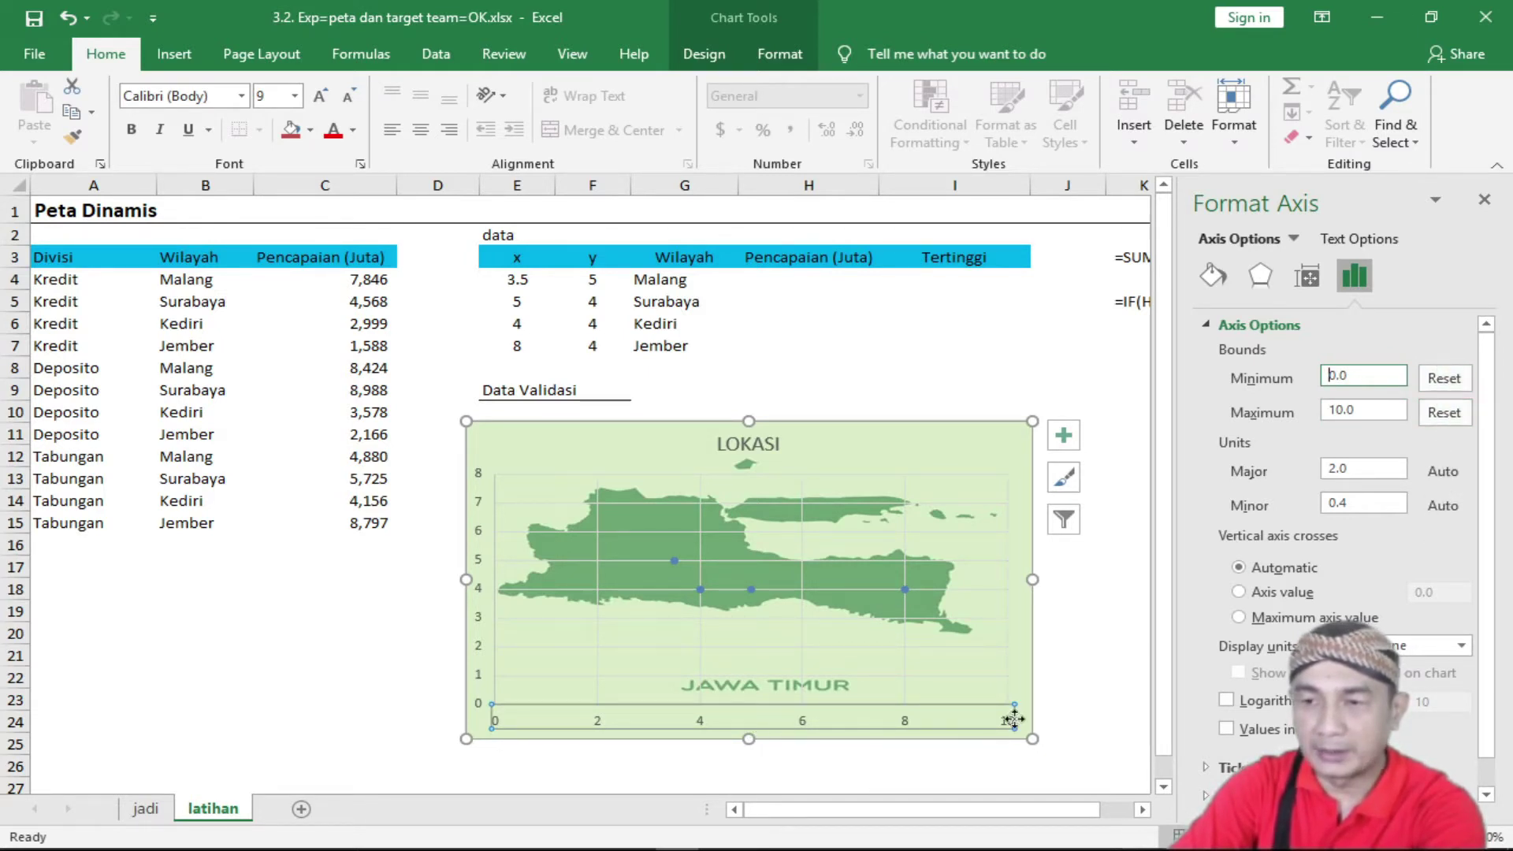
# Set the vertical axis bounds to minimum 0 and maximum 8, then close the Format Axis pane.
pyautogui.click(478, 525)
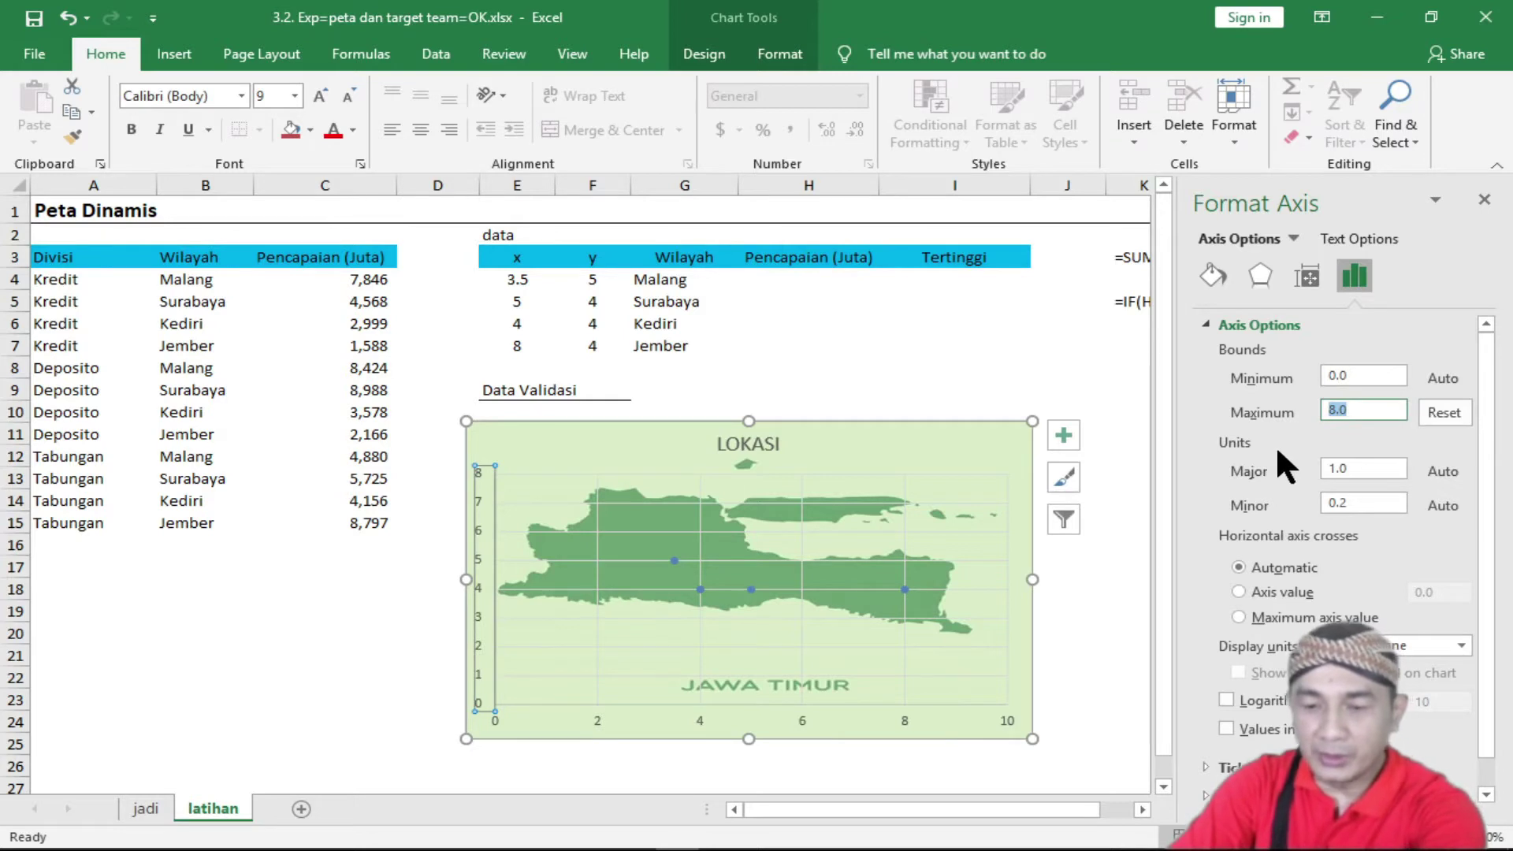
pyautogui.press('Home')
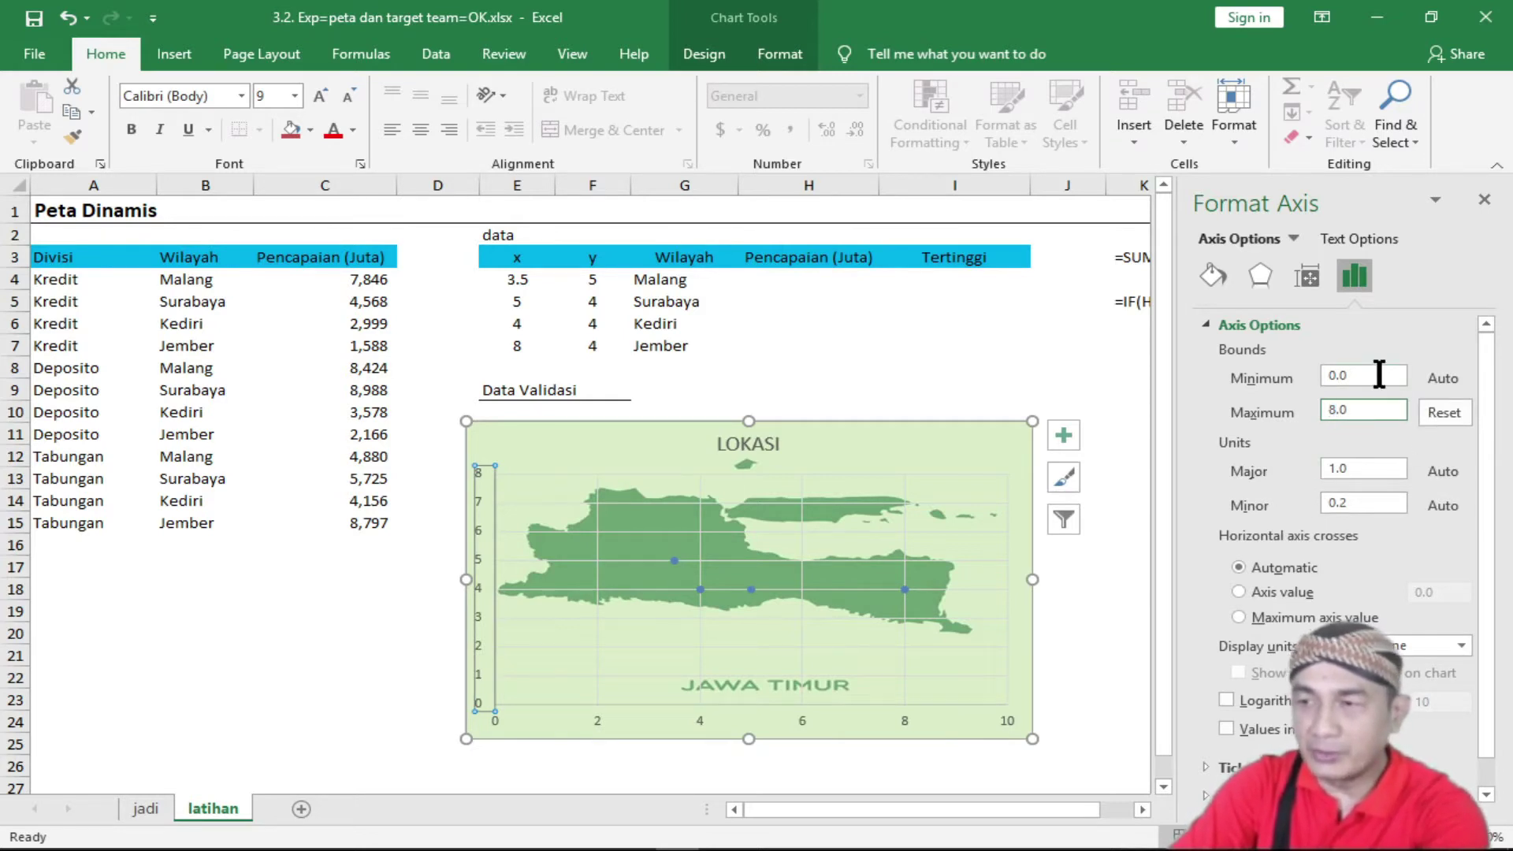
pyautogui.click(1368, 376)
pyautogui.press('Home')
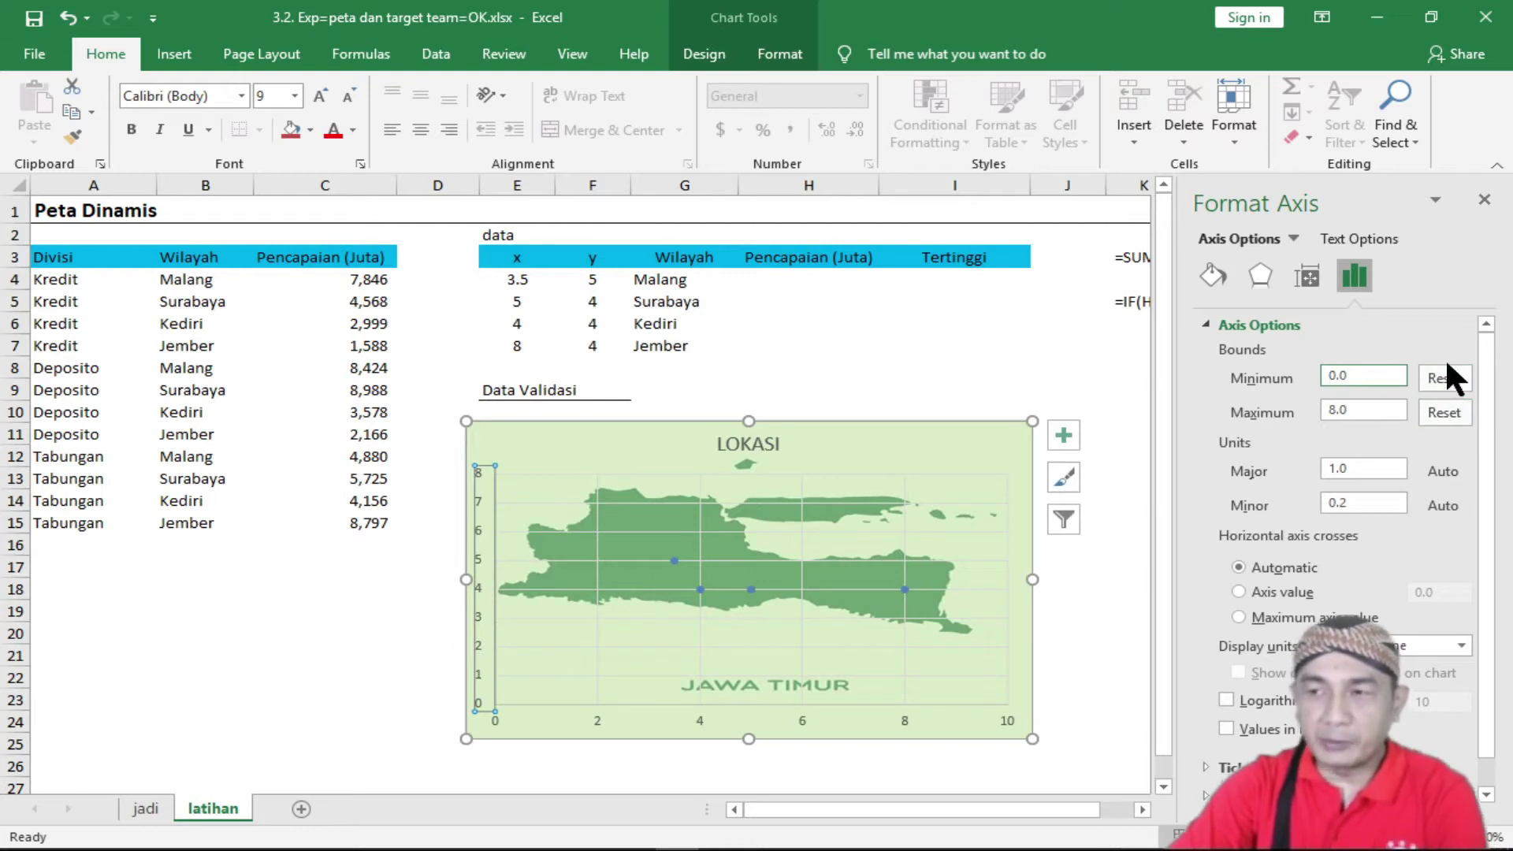
pyautogui.click(1429, 223)
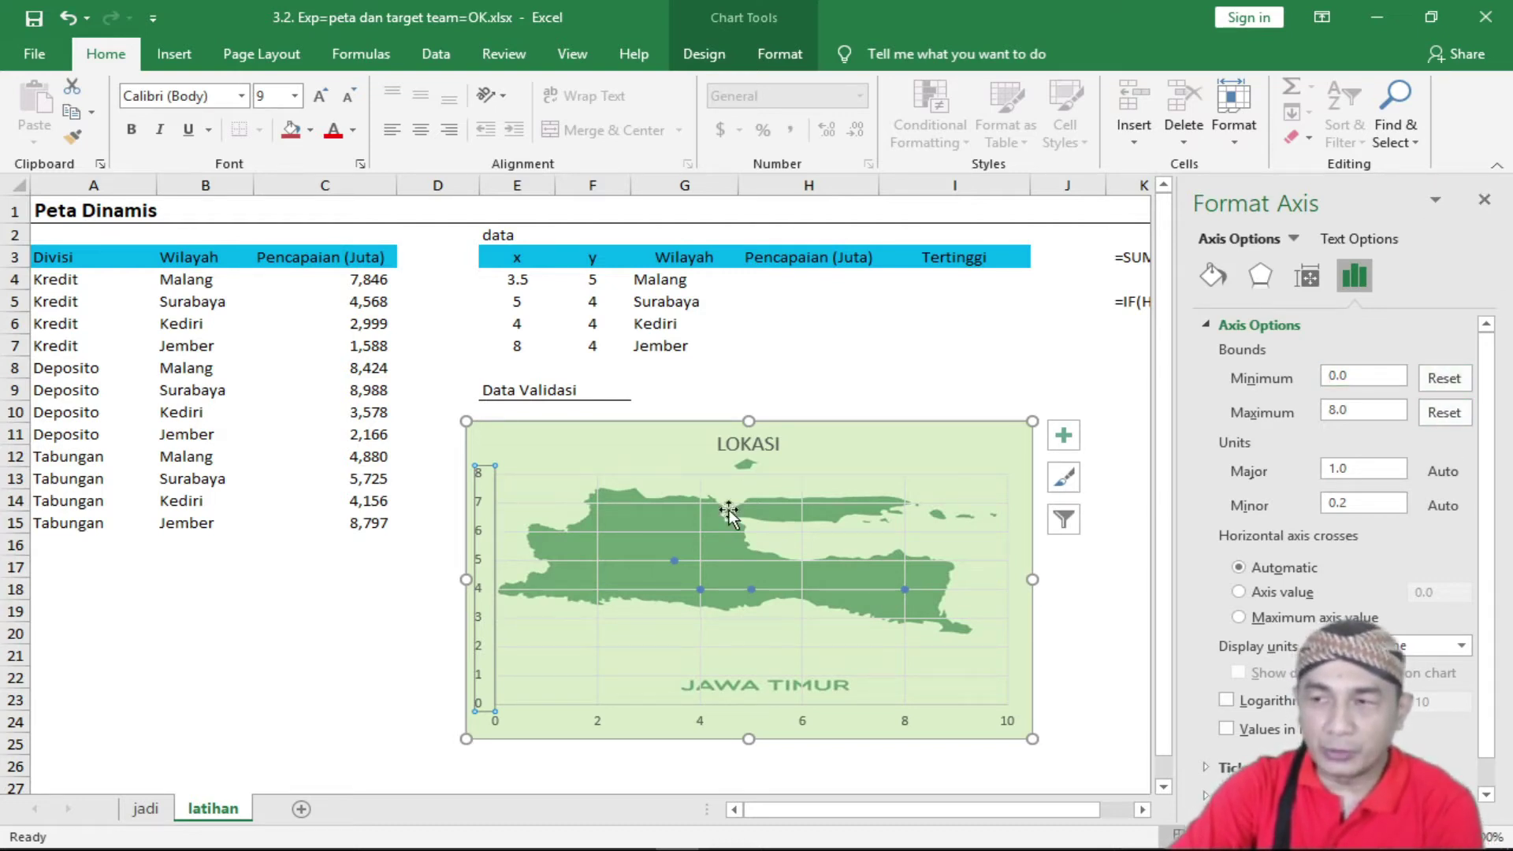
pyautogui.click(1485, 201)
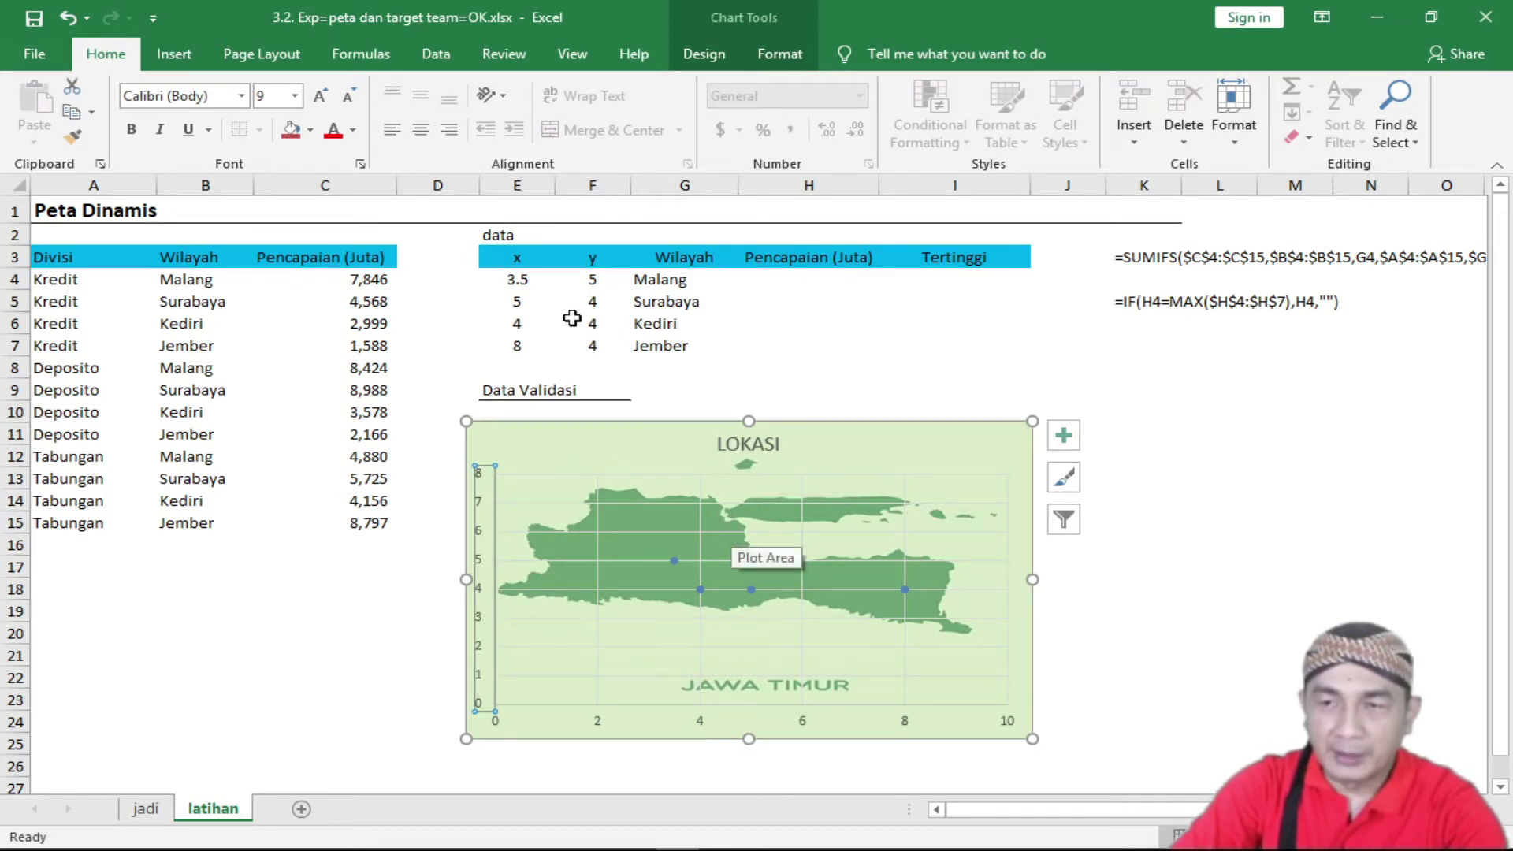
# Move Surabaya's point to x 4.5, y 6.
pyautogui.click(527, 304)
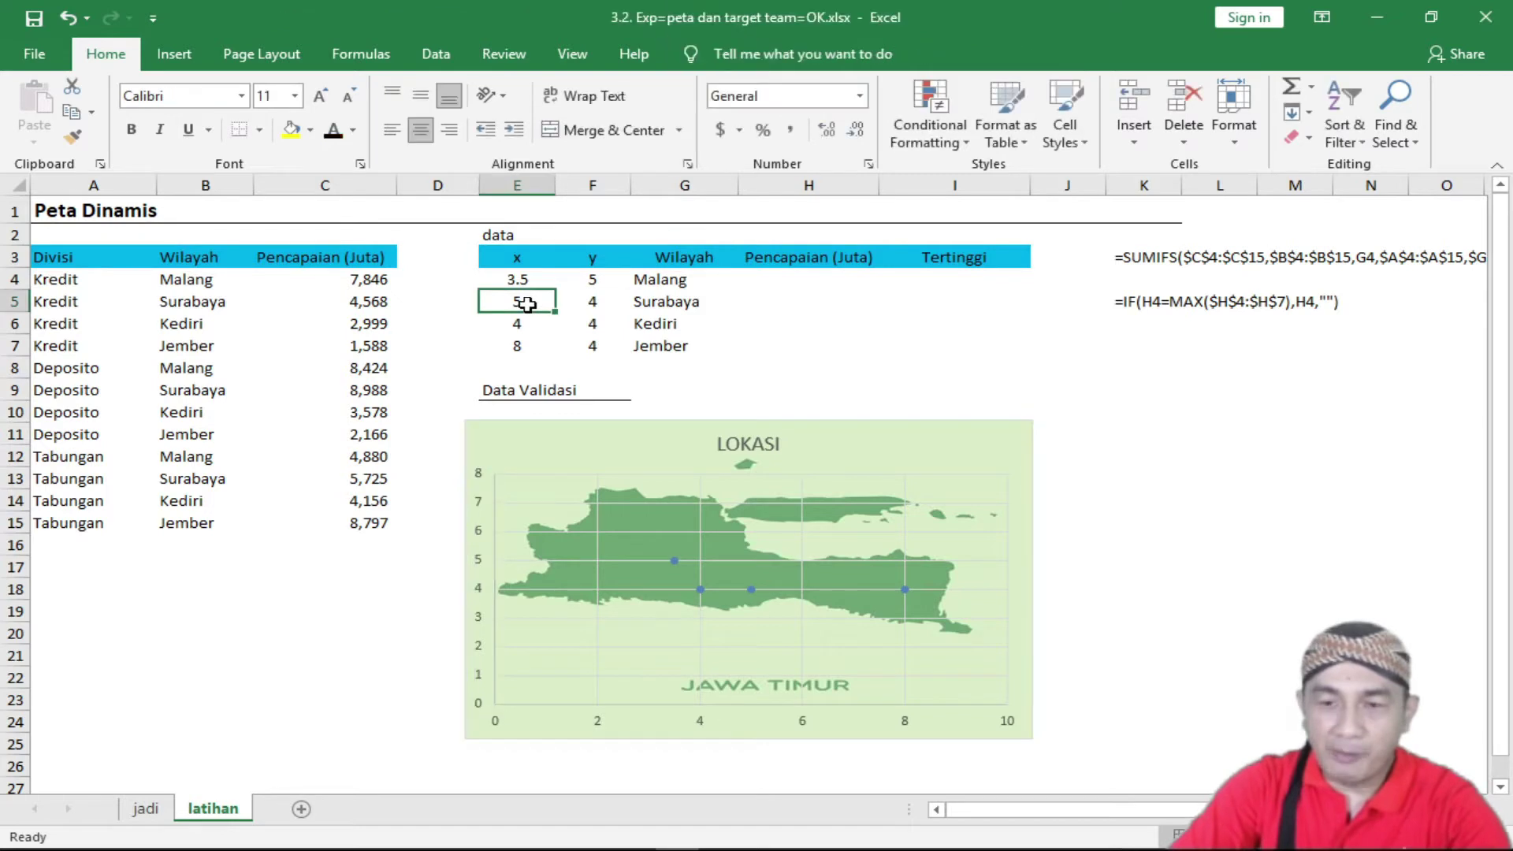
pyautogui.write('4.')
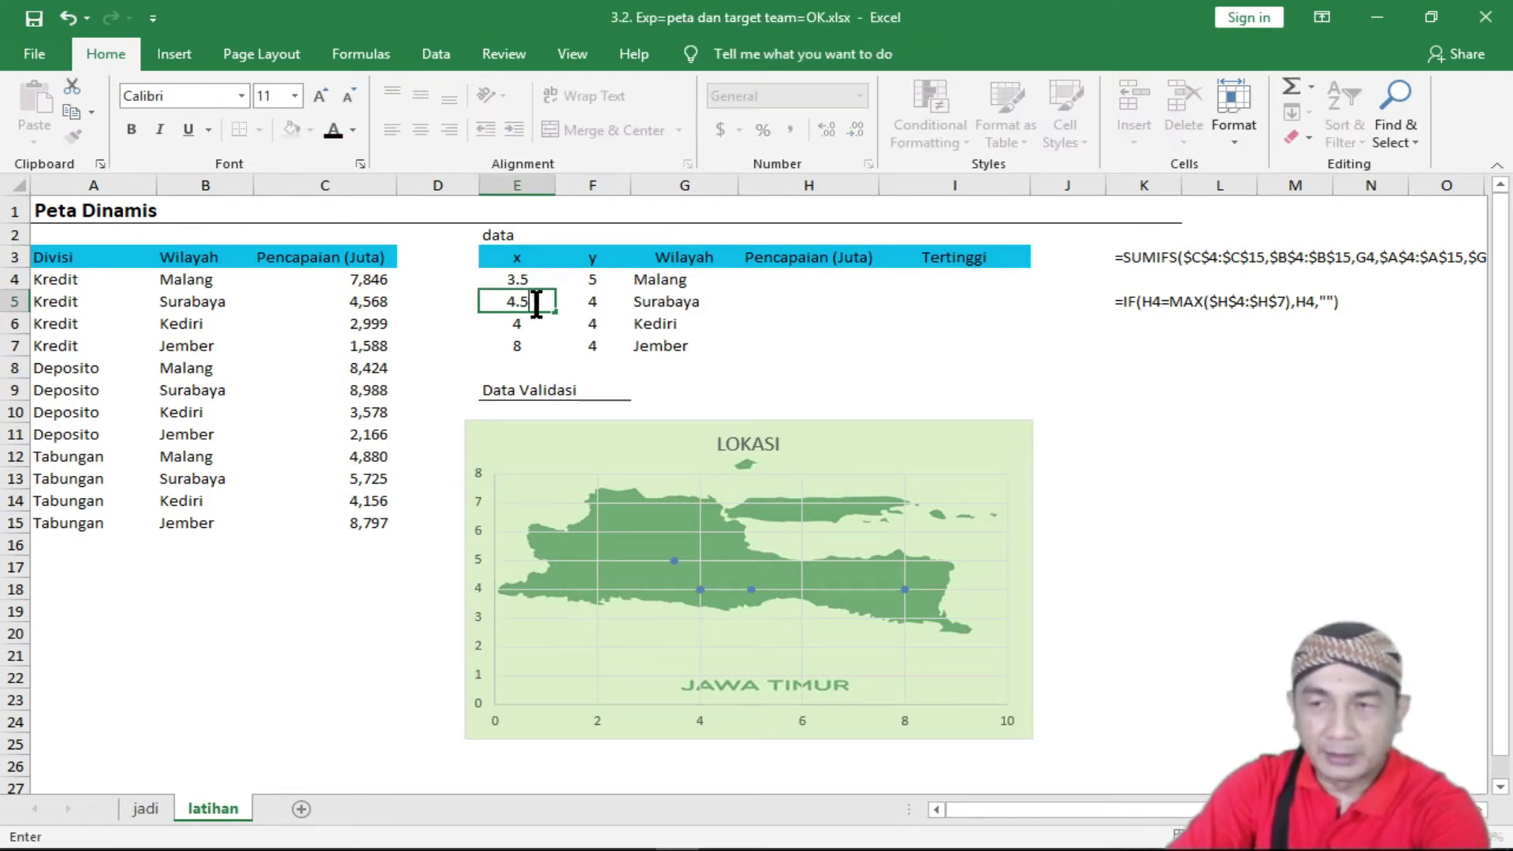
pyautogui.click(583, 303)
pyautogui.write('6')
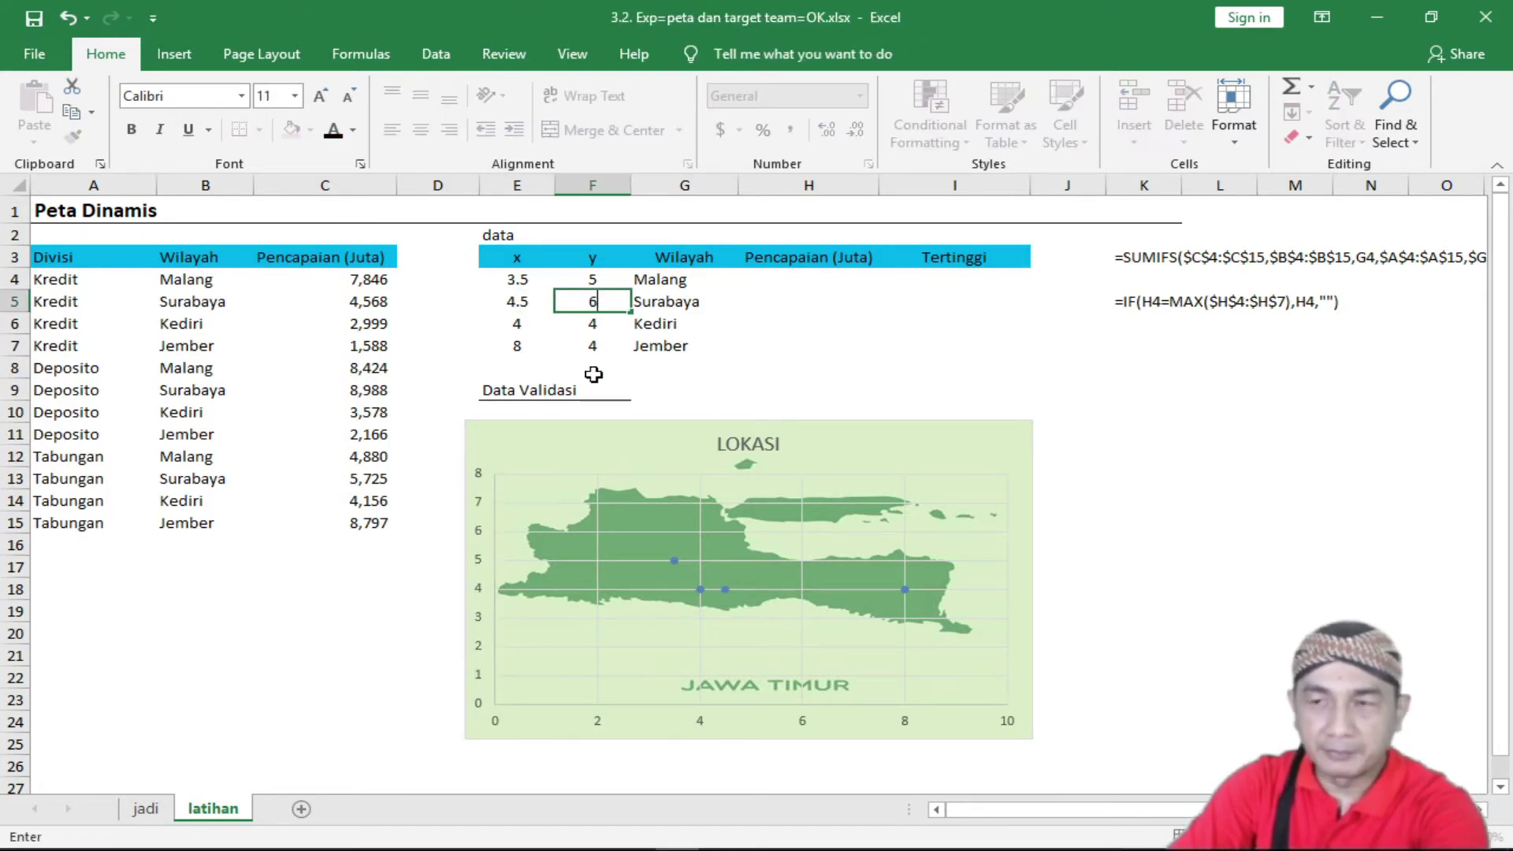
pyautogui.press('Return')
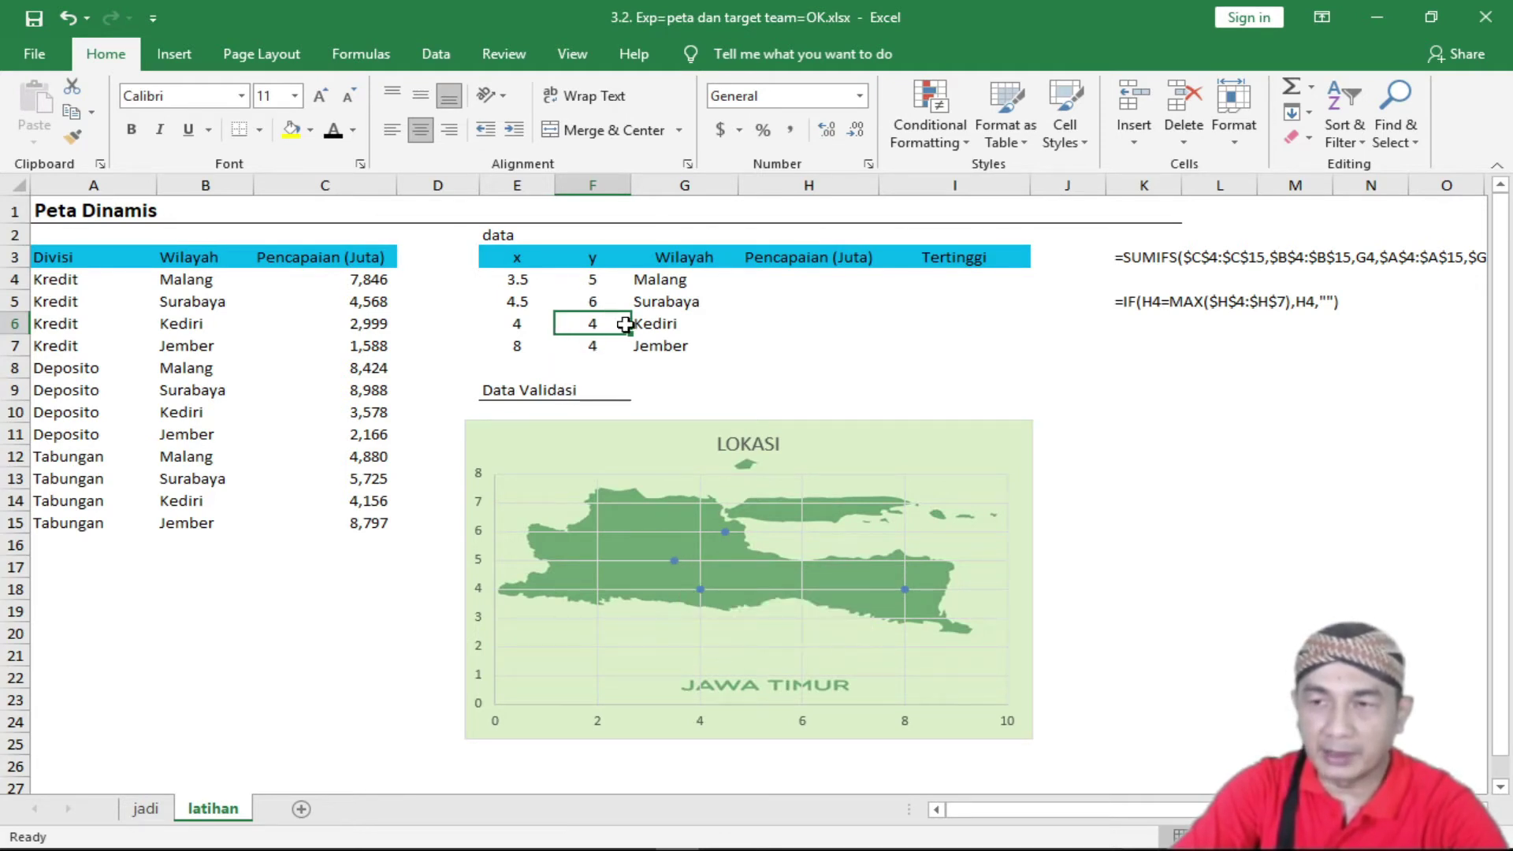
# Move Kediri's point to x 3, y 6.
pyautogui.click(540, 327)
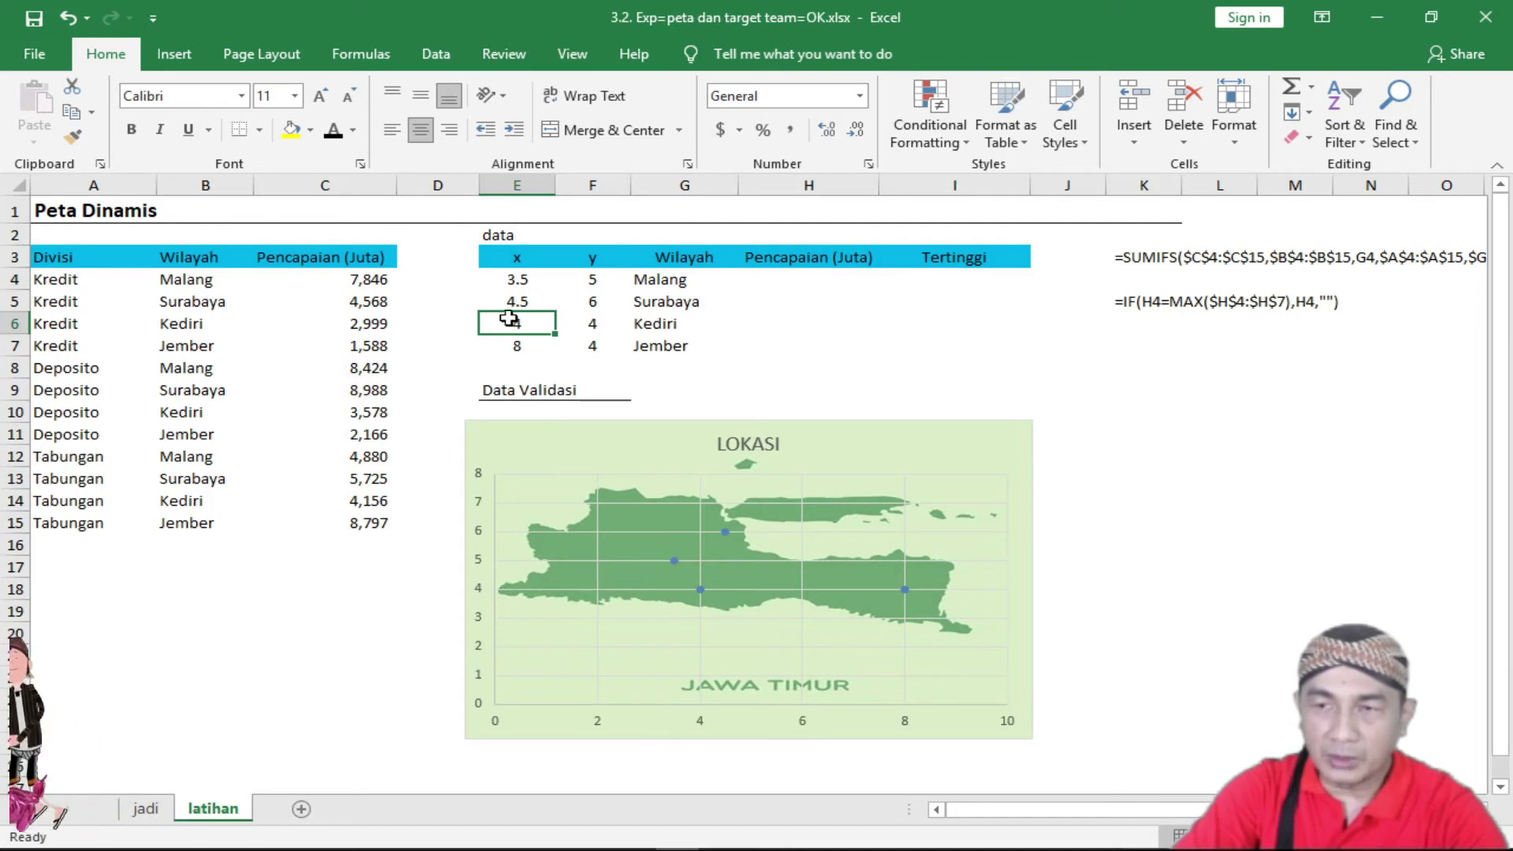
pyautogui.write('3')
pyautogui.click(590, 323)
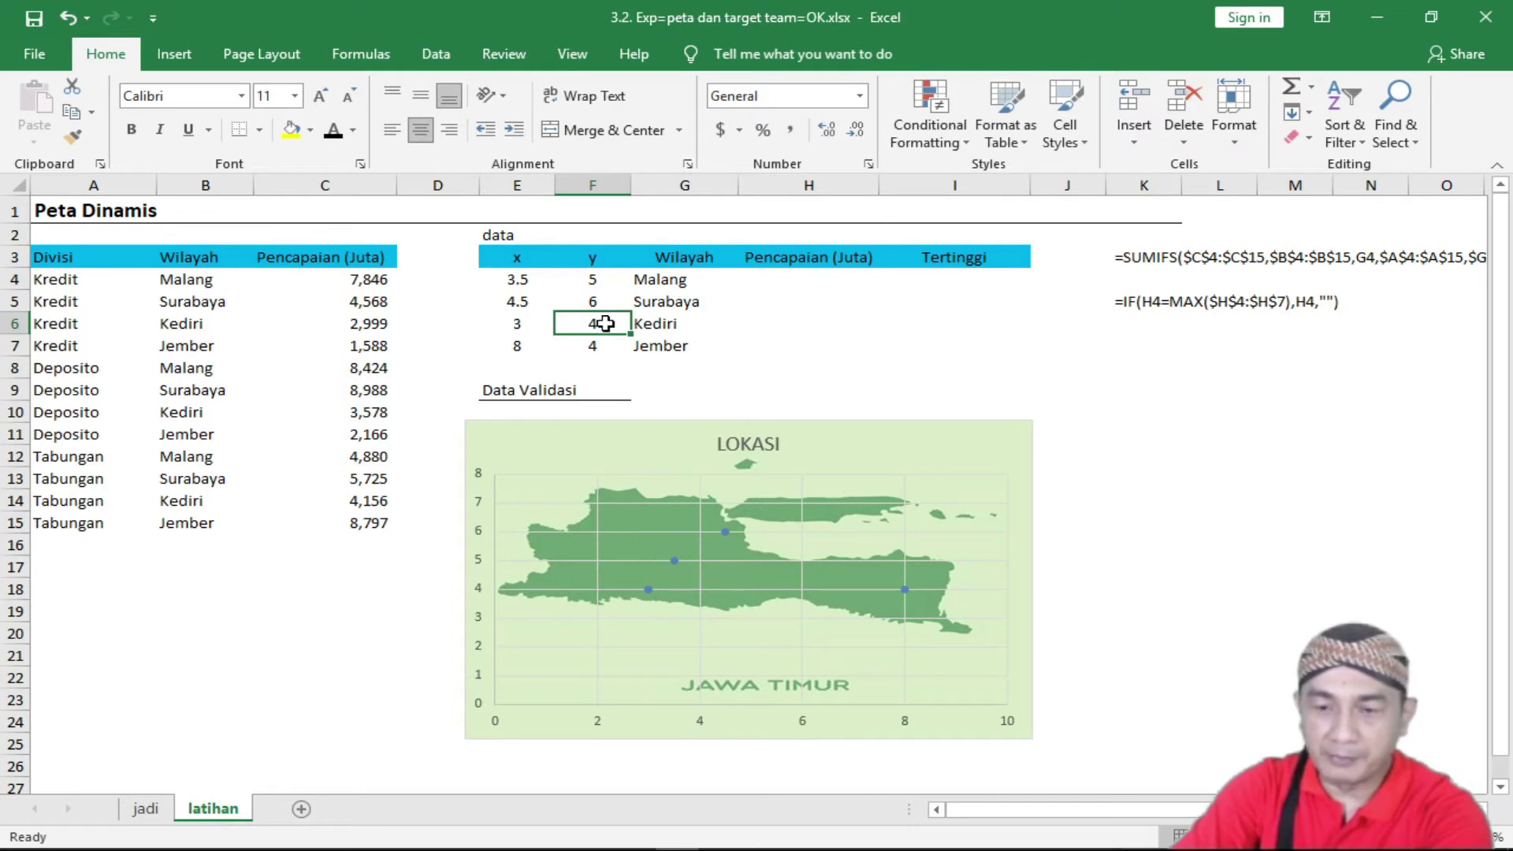
pyautogui.write('6')
pyautogui.press('Return')
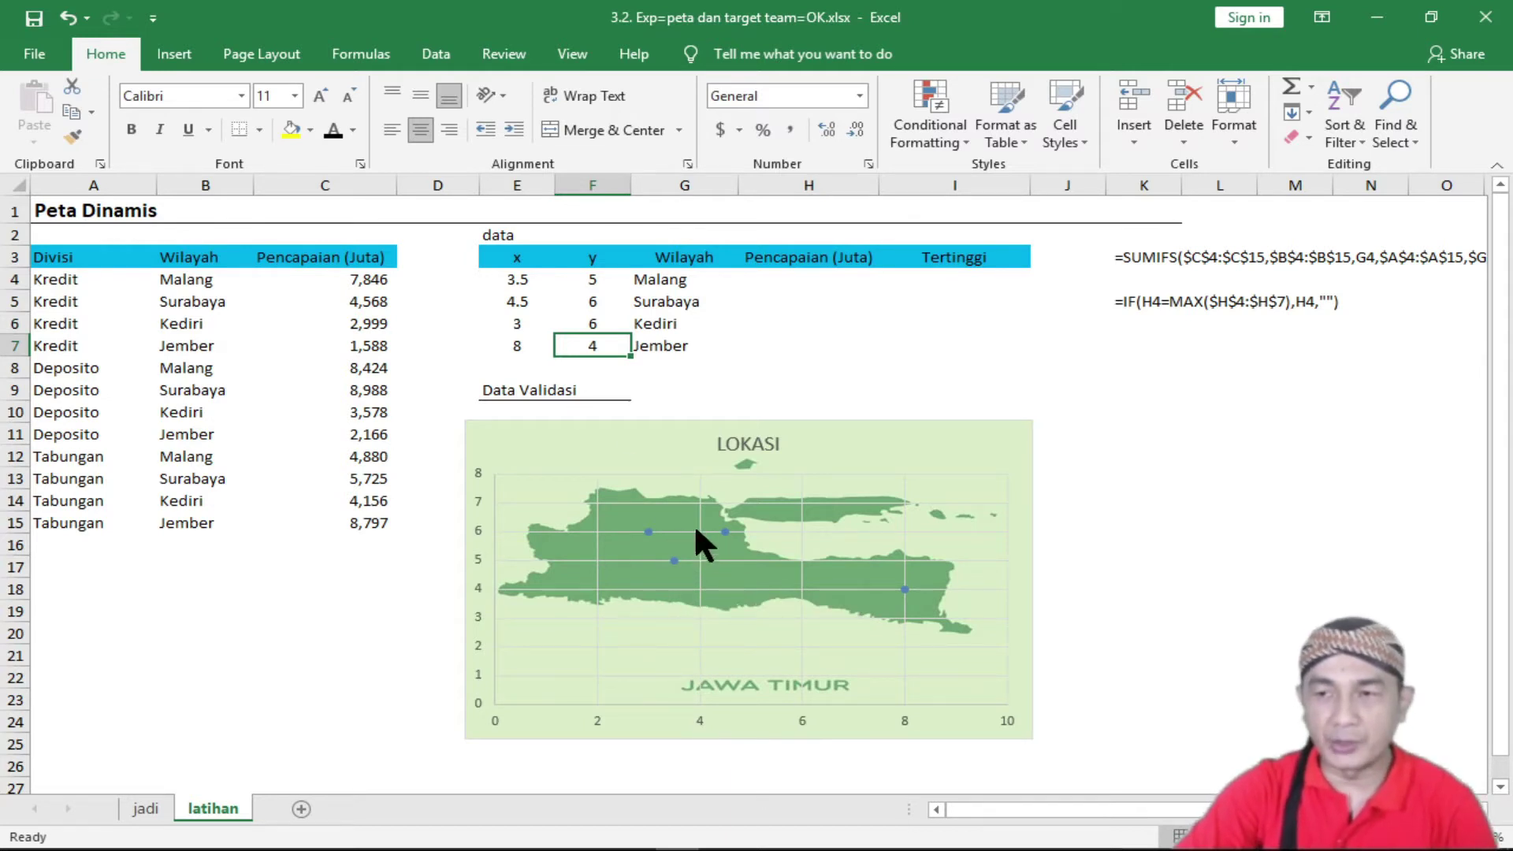
# Delete the horizontal and vertical axes from the map chart.
pyautogui.click(702, 722)
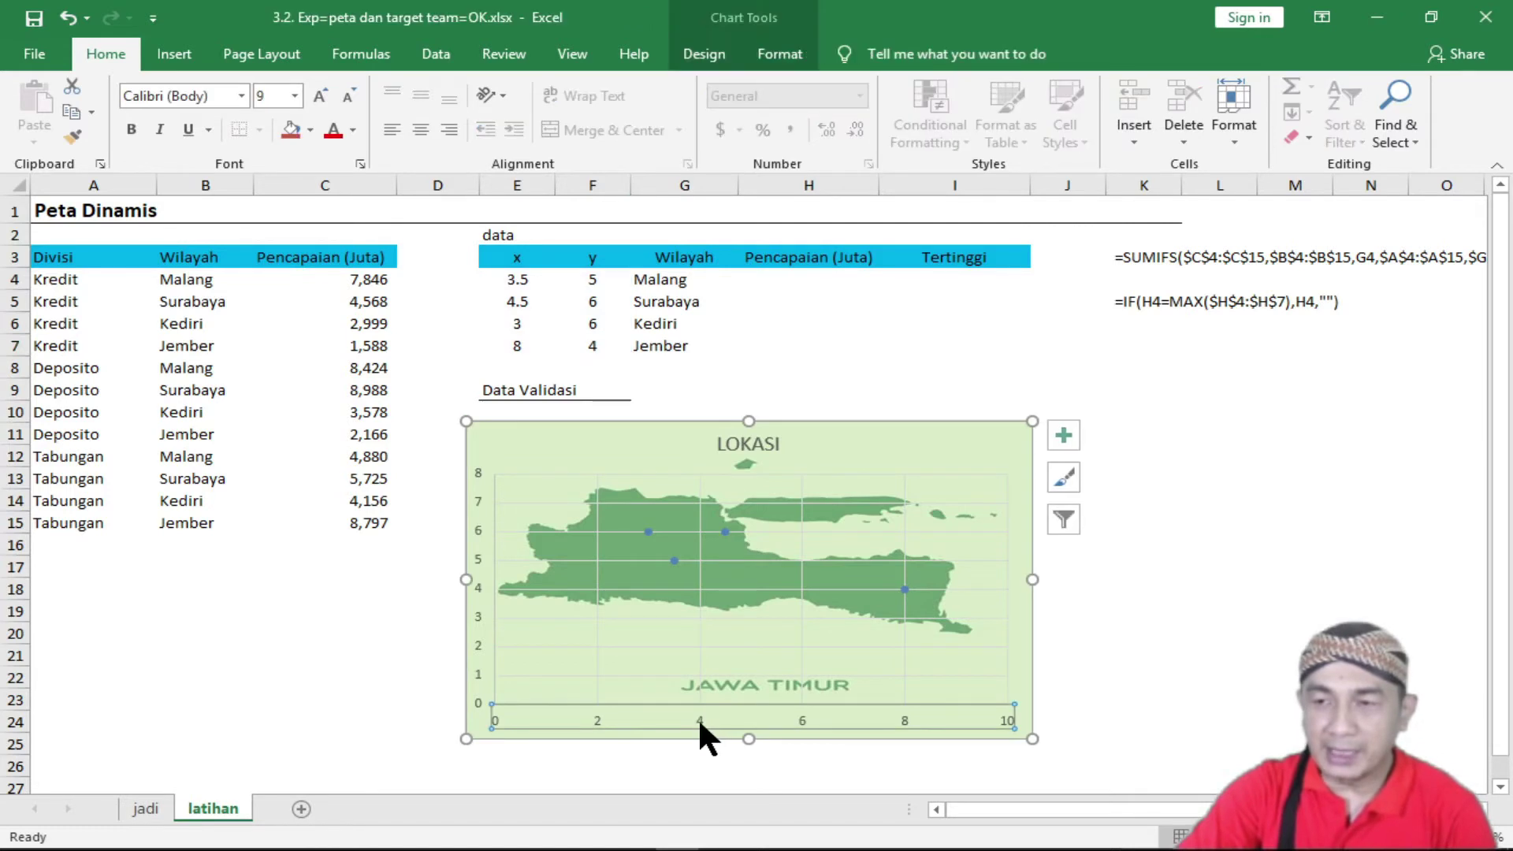
pyautogui.press('Delete')
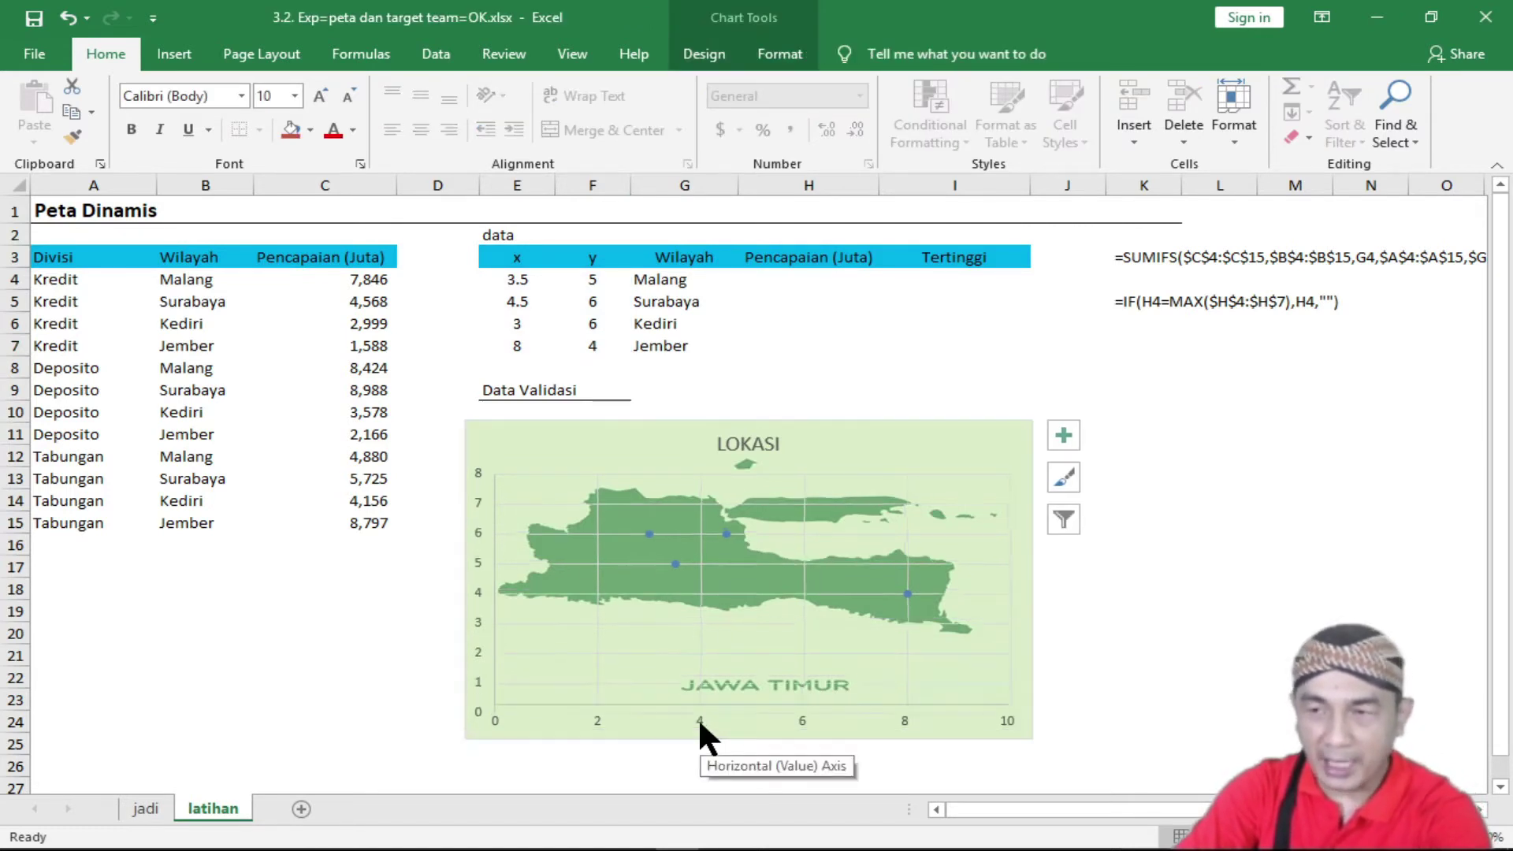
pyautogui.click(478, 574)
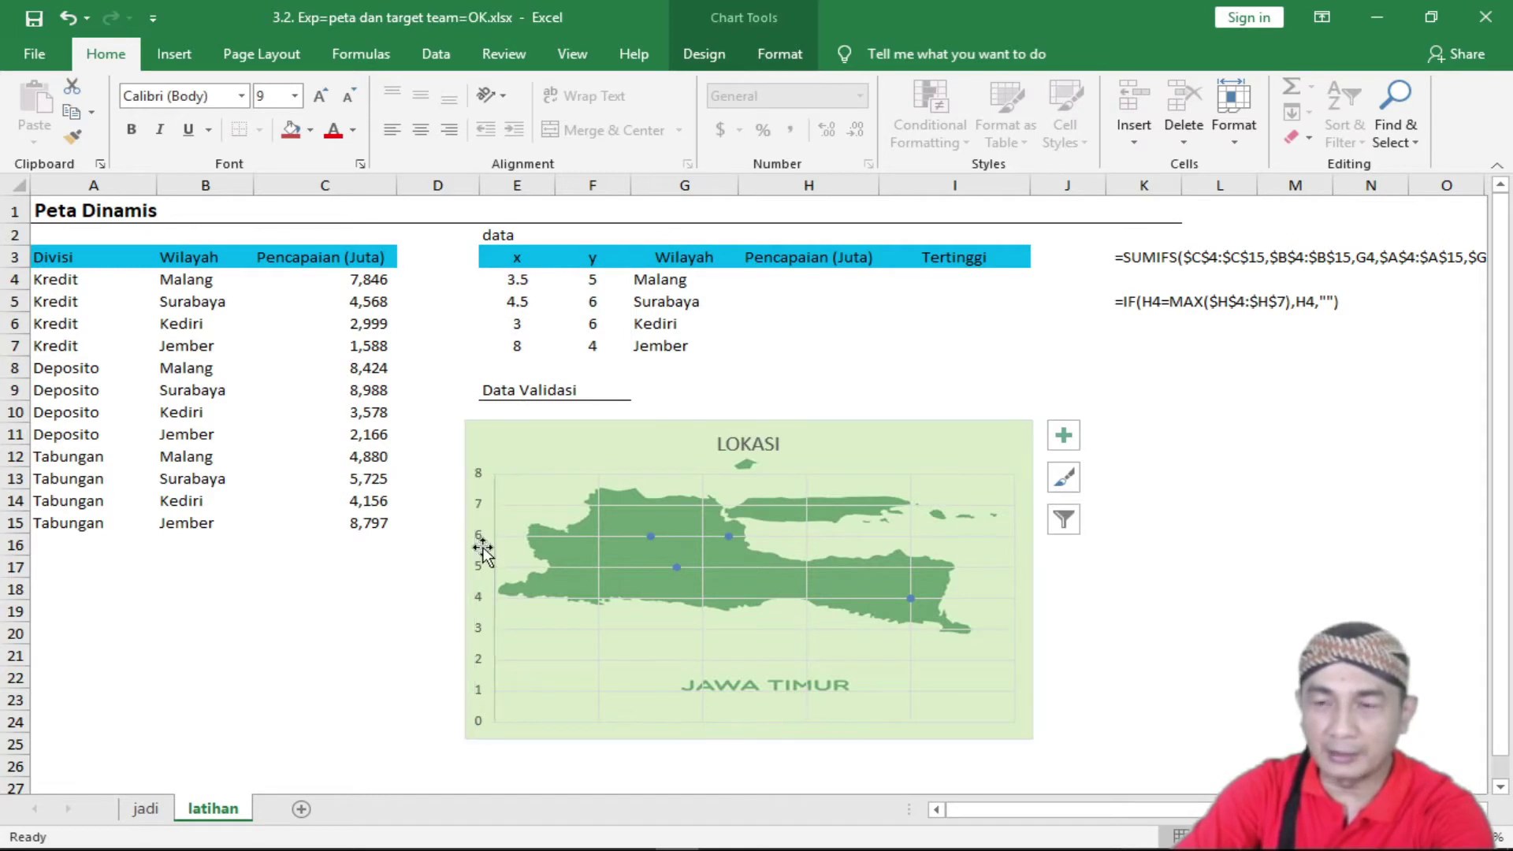
pyautogui.press('Delete')
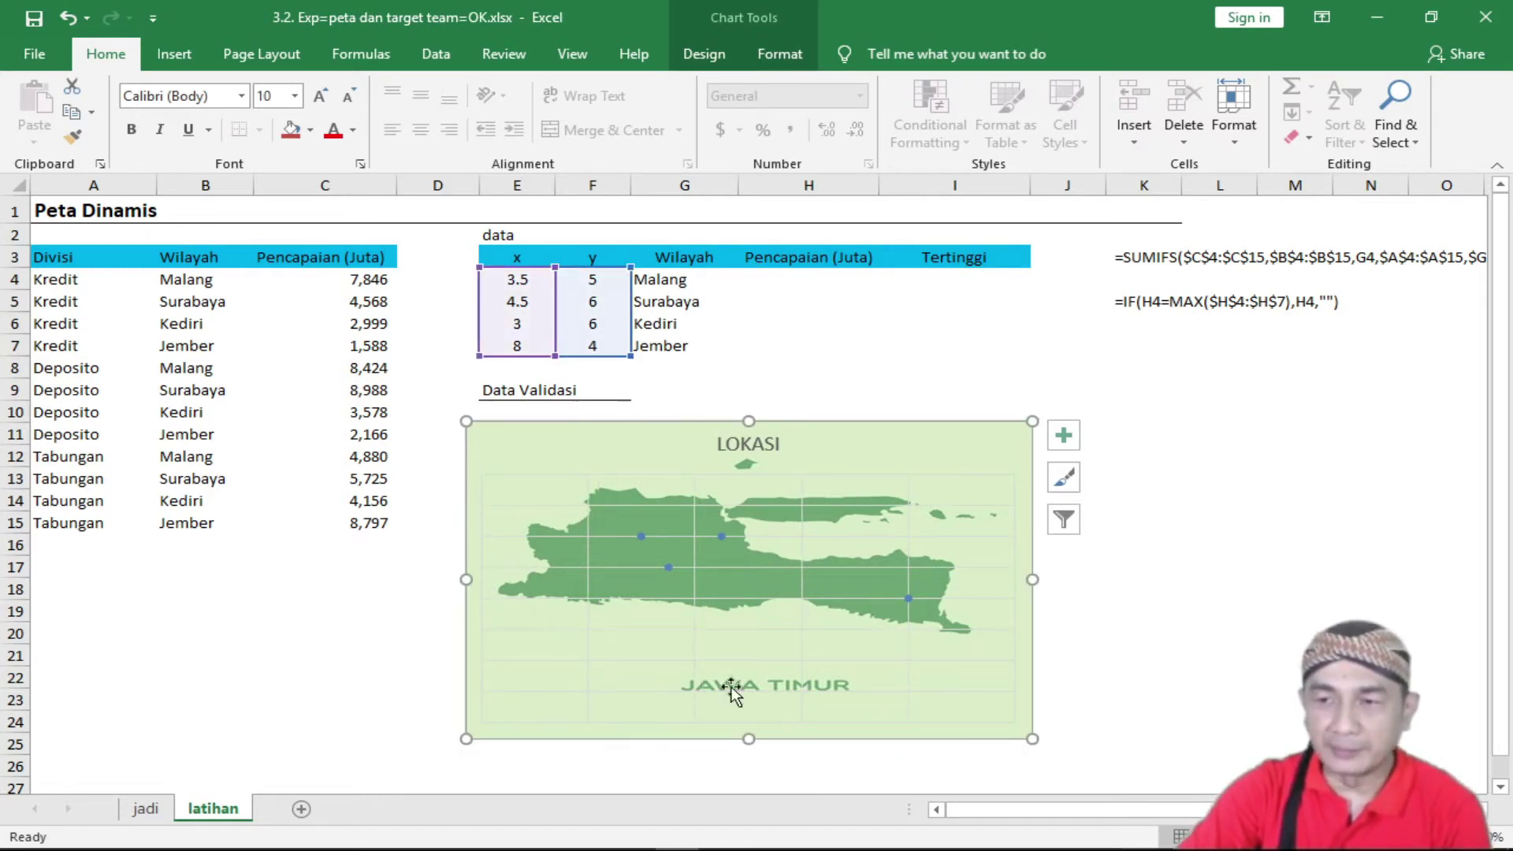
# Select cell G9, the input cell beside the Data Validasi label.
pyautogui.click(709, 391)
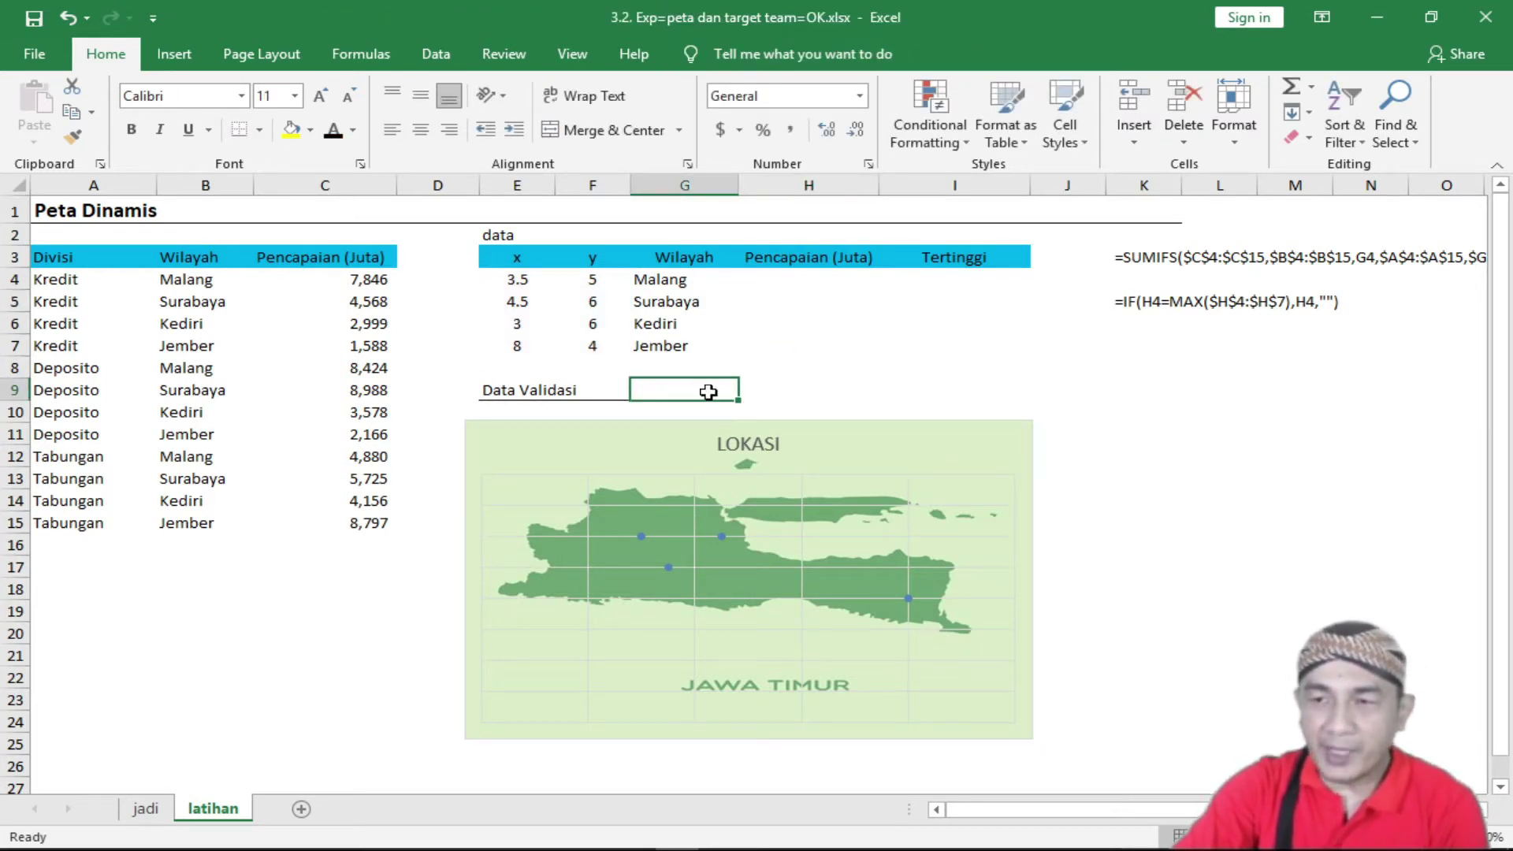
pyautogui.click(564, 394)
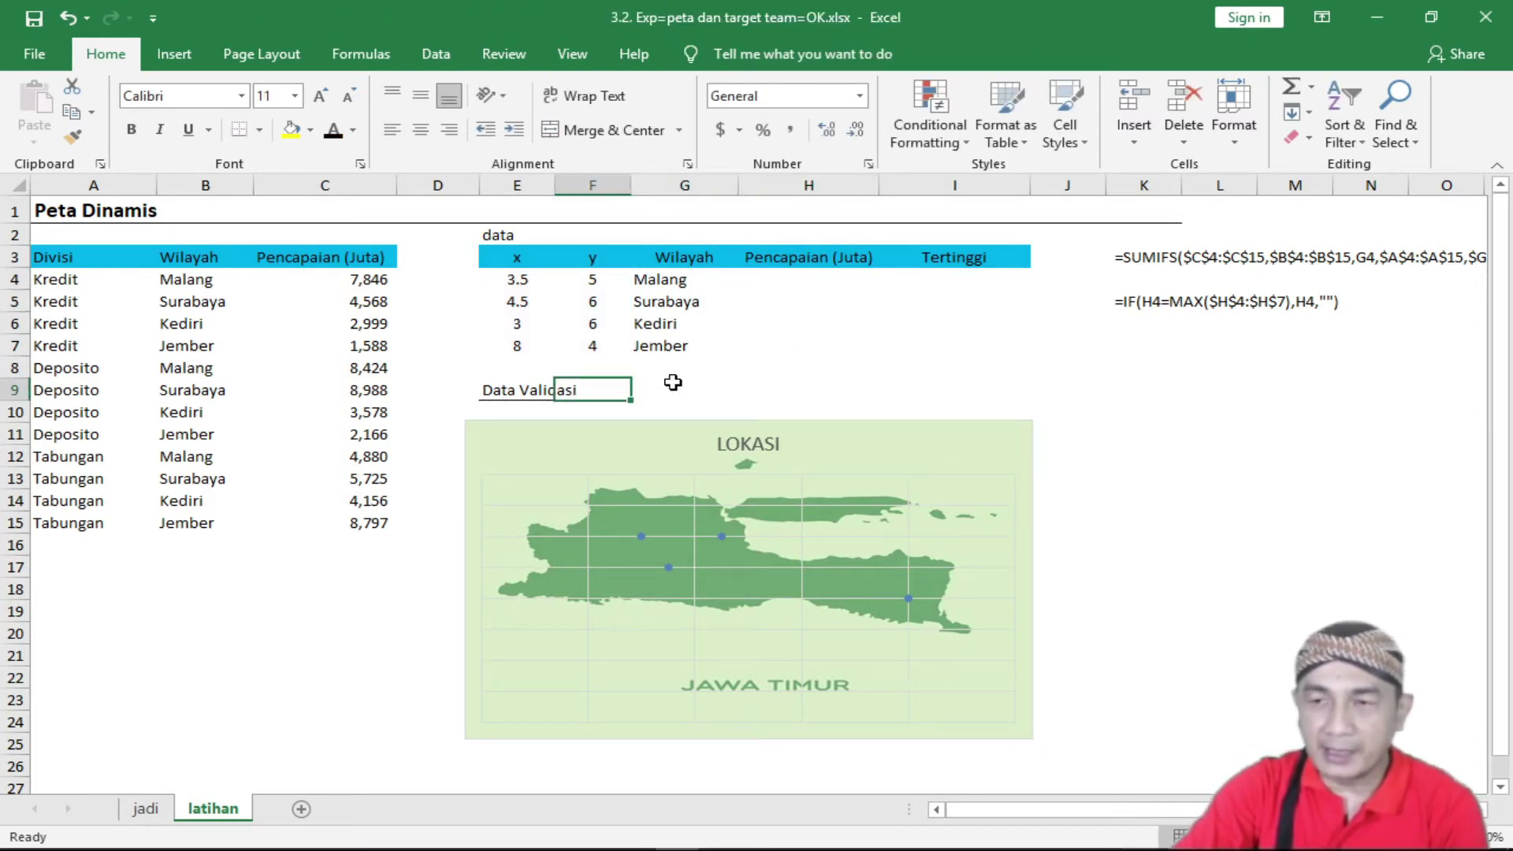
pyautogui.click(520, 393)
pyautogui.click(694, 394)
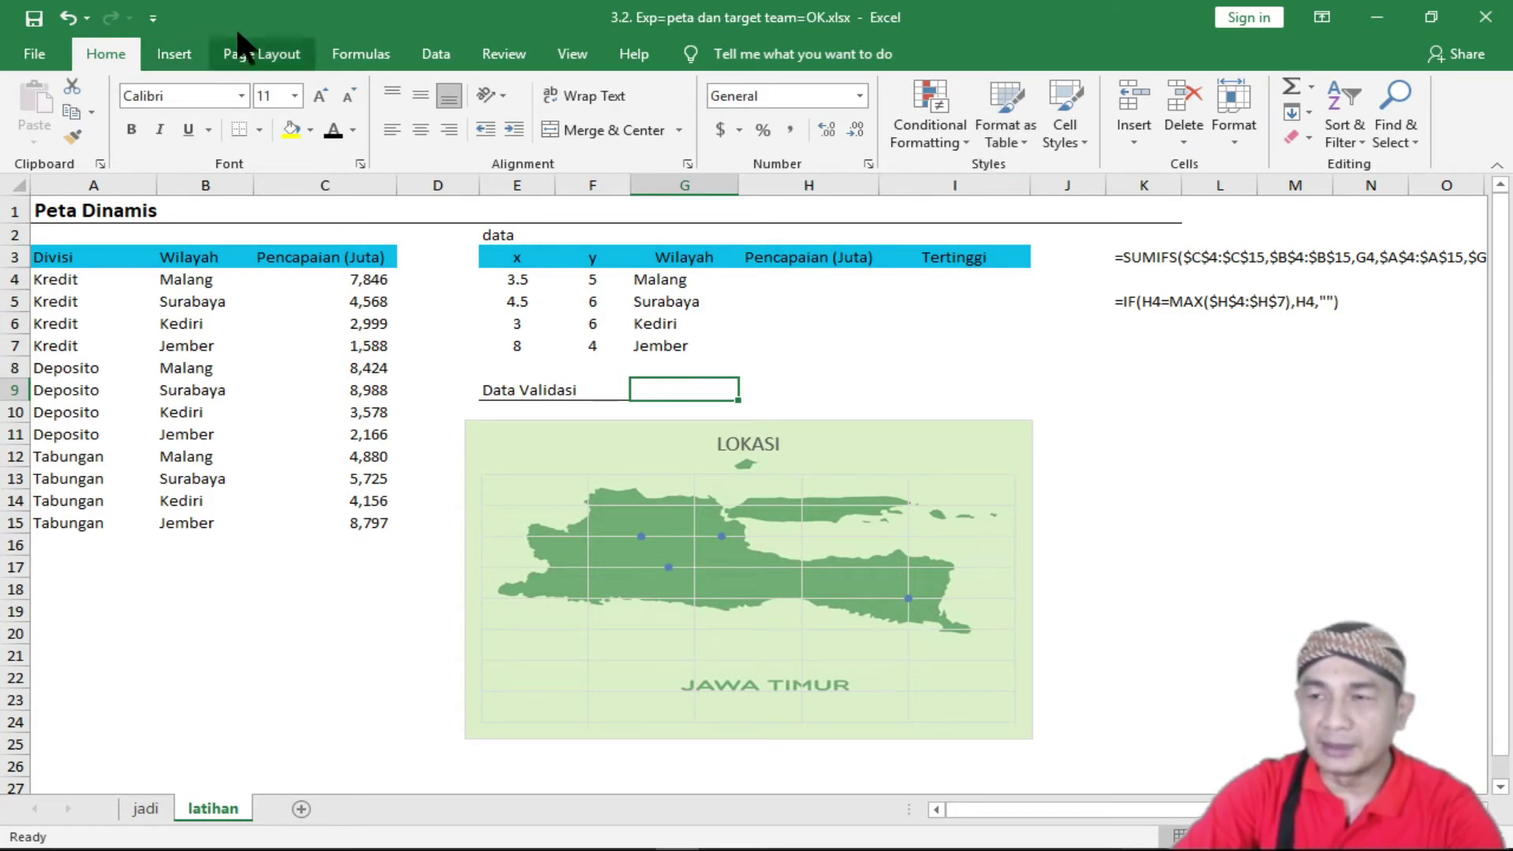
# Give cell G9 a List data validation with source Kredit, Deposito, Tabungan.
pyautogui.click(440, 51)
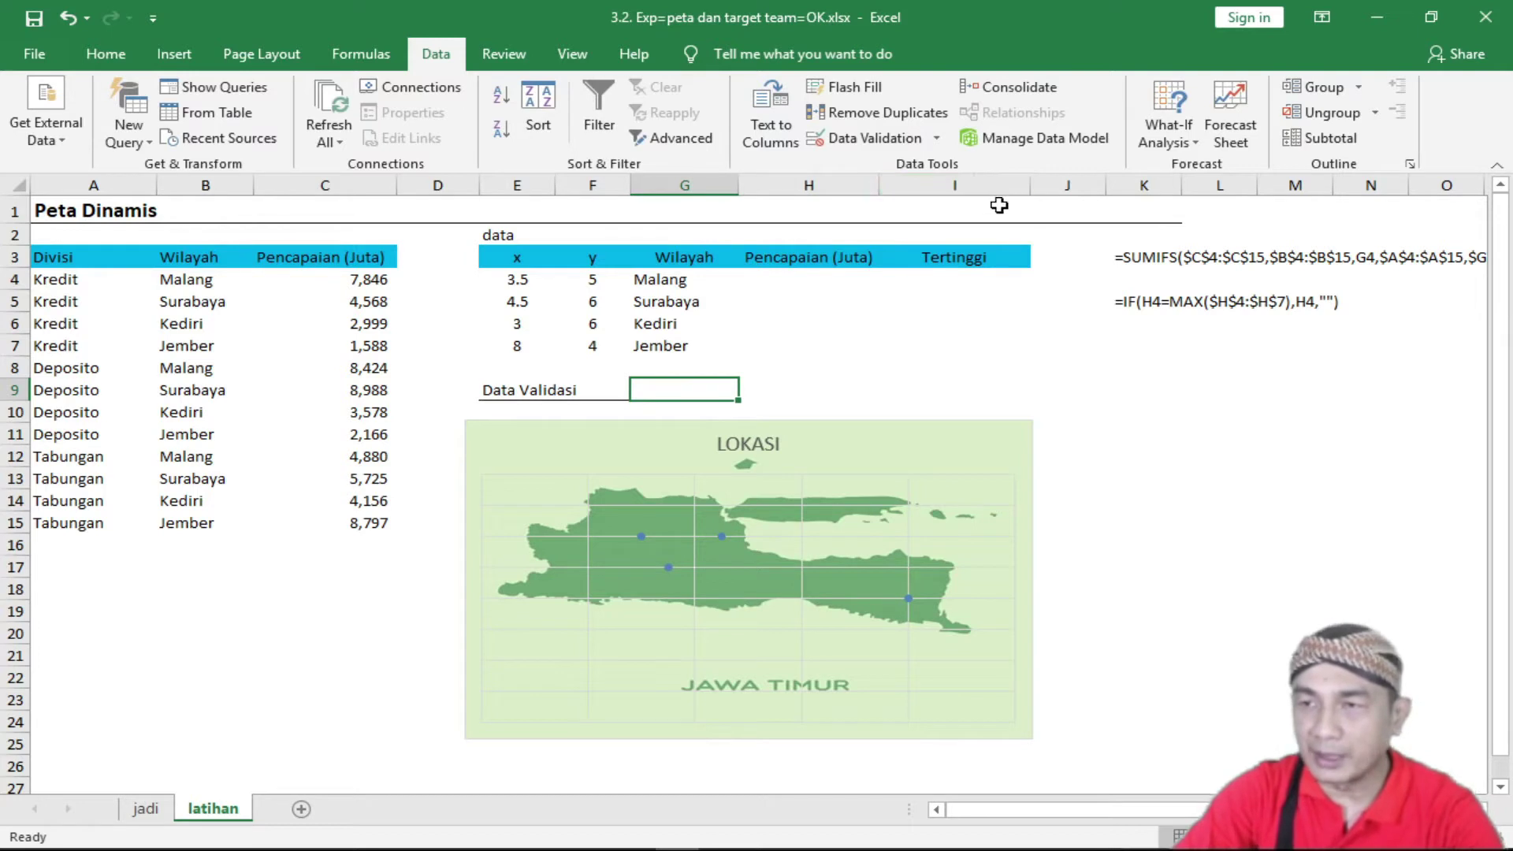
pyautogui.click(884, 148)
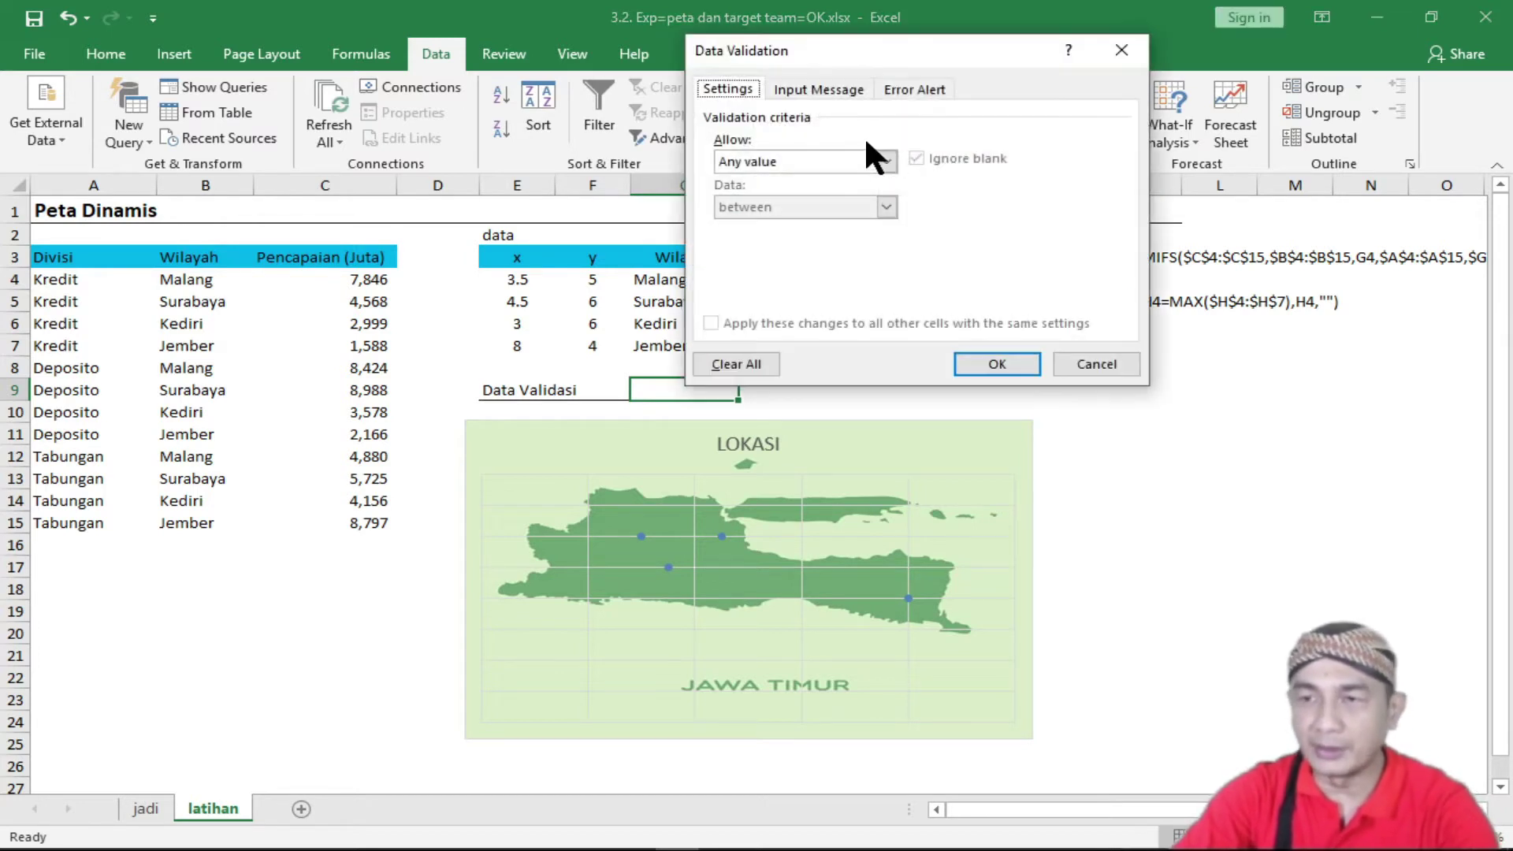
pyautogui.click(885, 161)
pyautogui.click(733, 220)
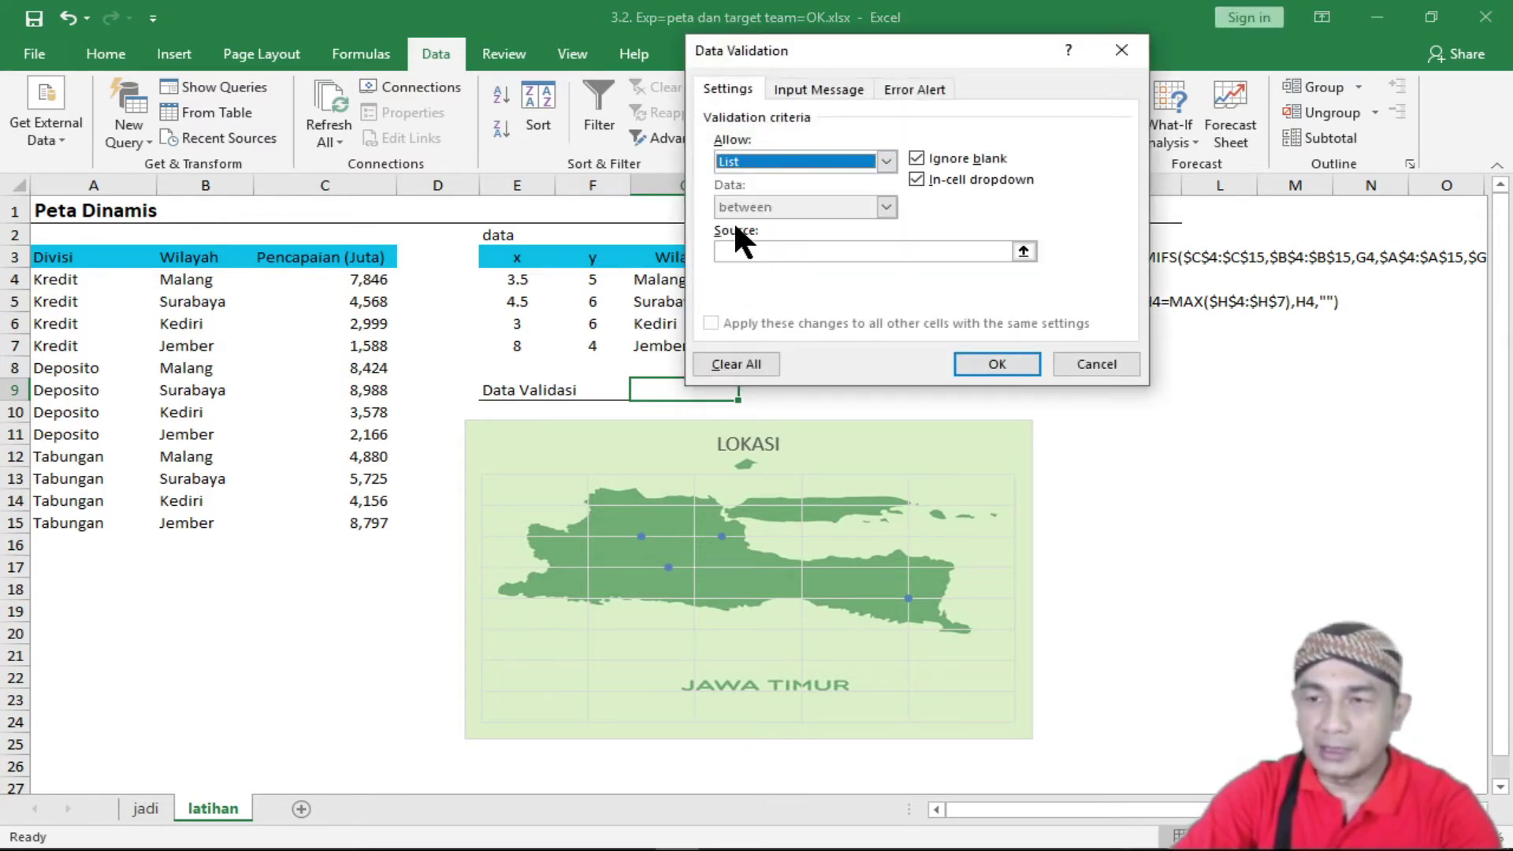
pyautogui.click(762, 249)
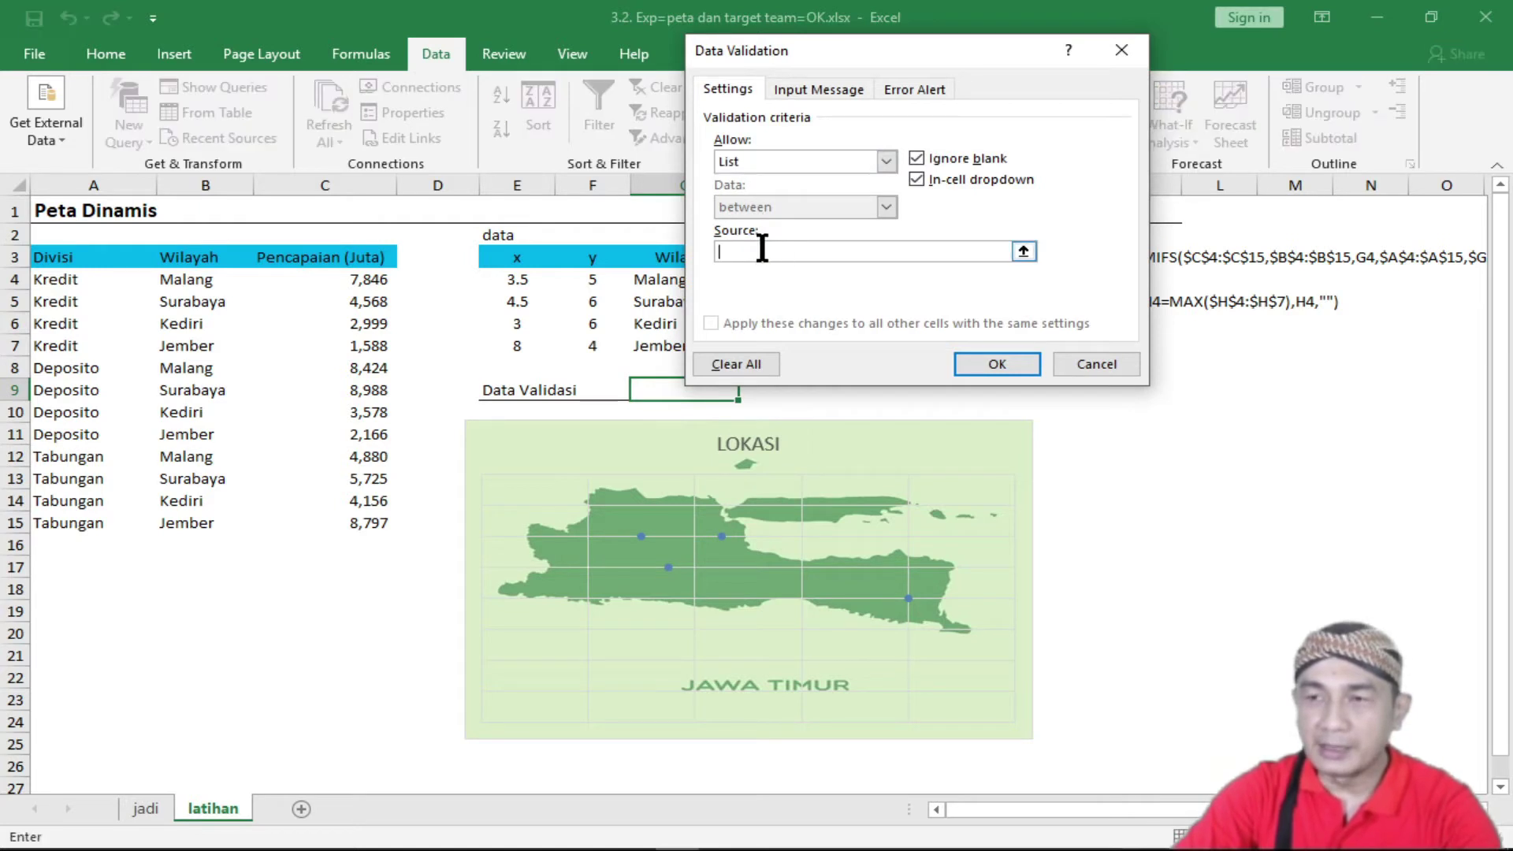
pyautogui.write('k')
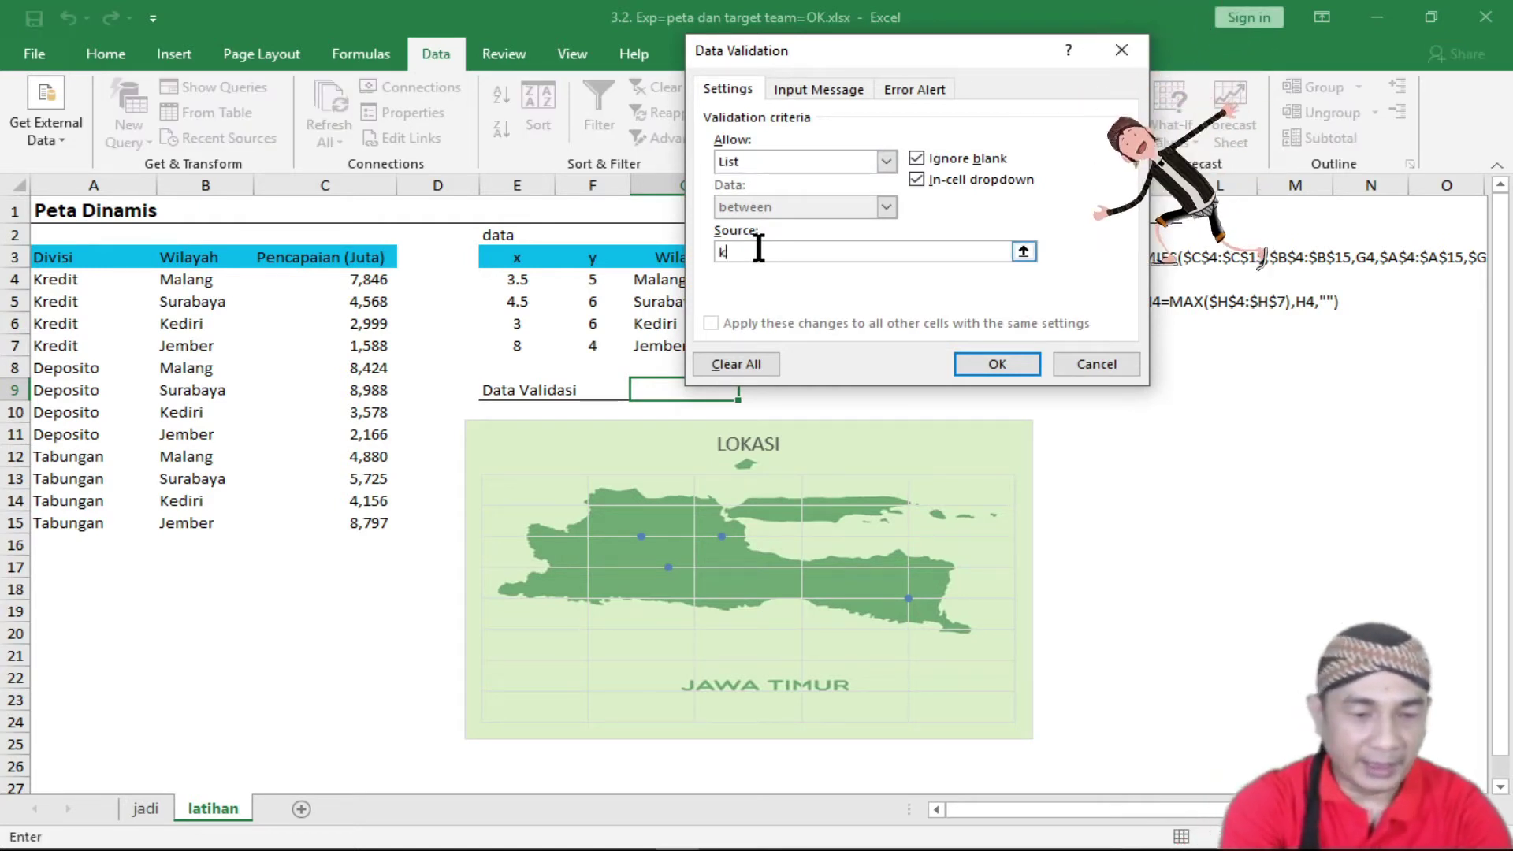
pyautogui.write('REDIT')
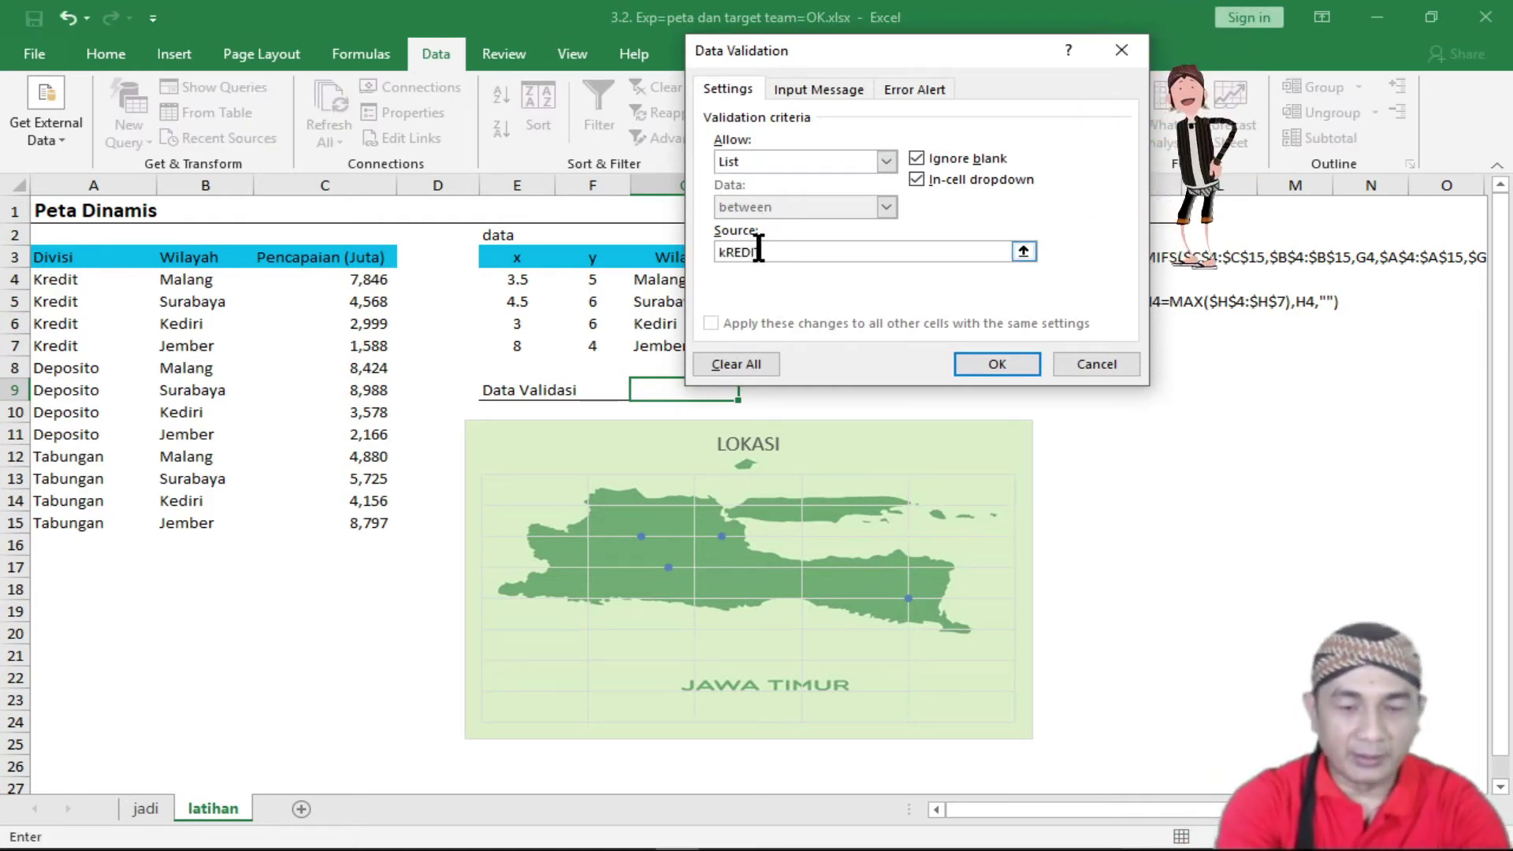
pyautogui.press('BackSpace')
pyautogui.press('BackSpace')
pyautogui.press('BackSpace')
pyautogui.write('Kredit')
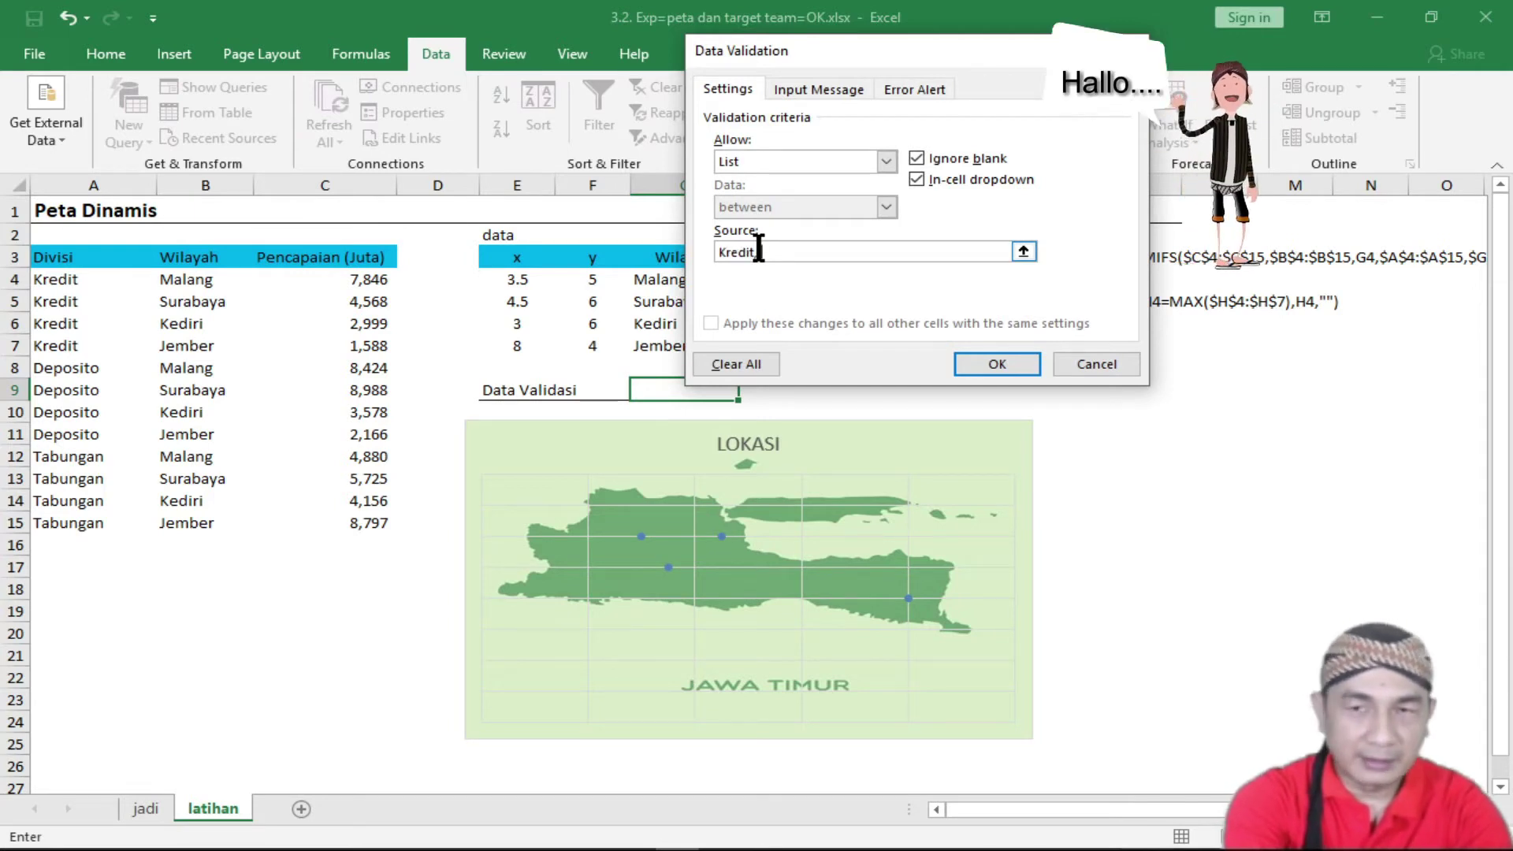
pyautogui.write(',Deposi')
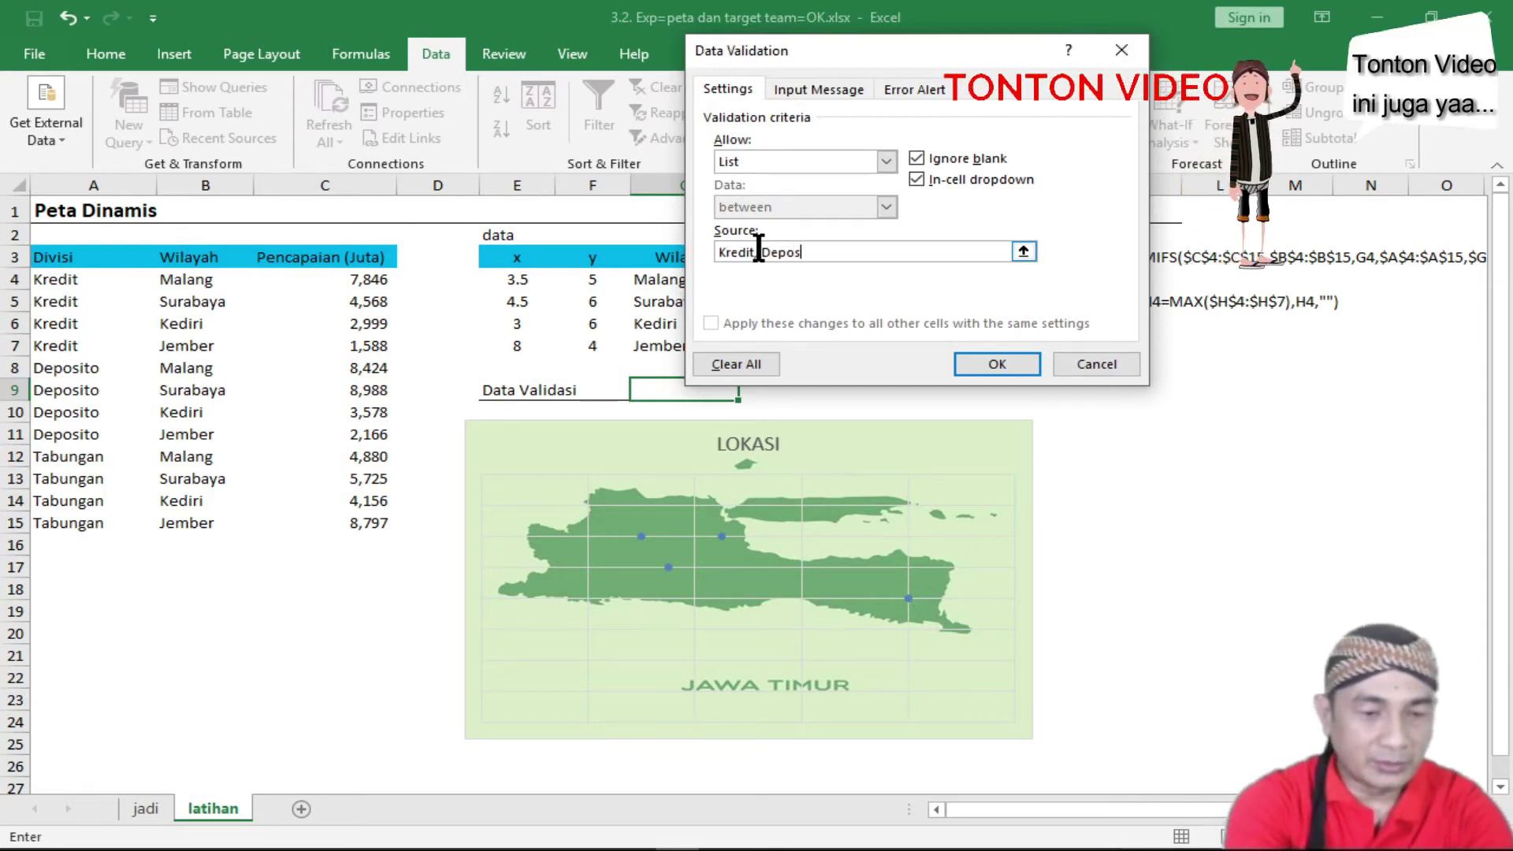
pyautogui.write('to, ')
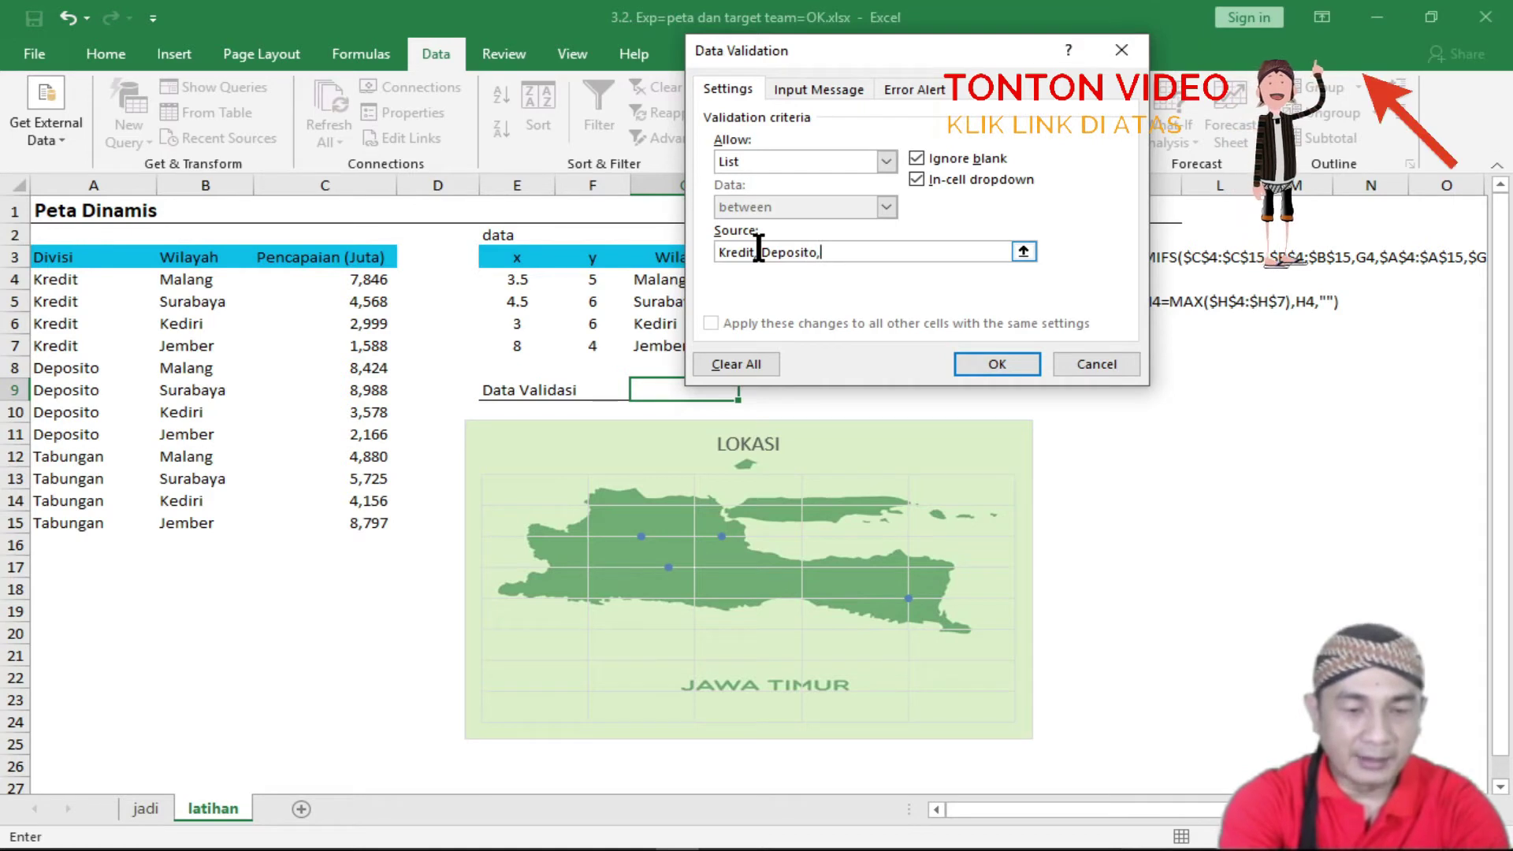
pyautogui.write('Tabun')
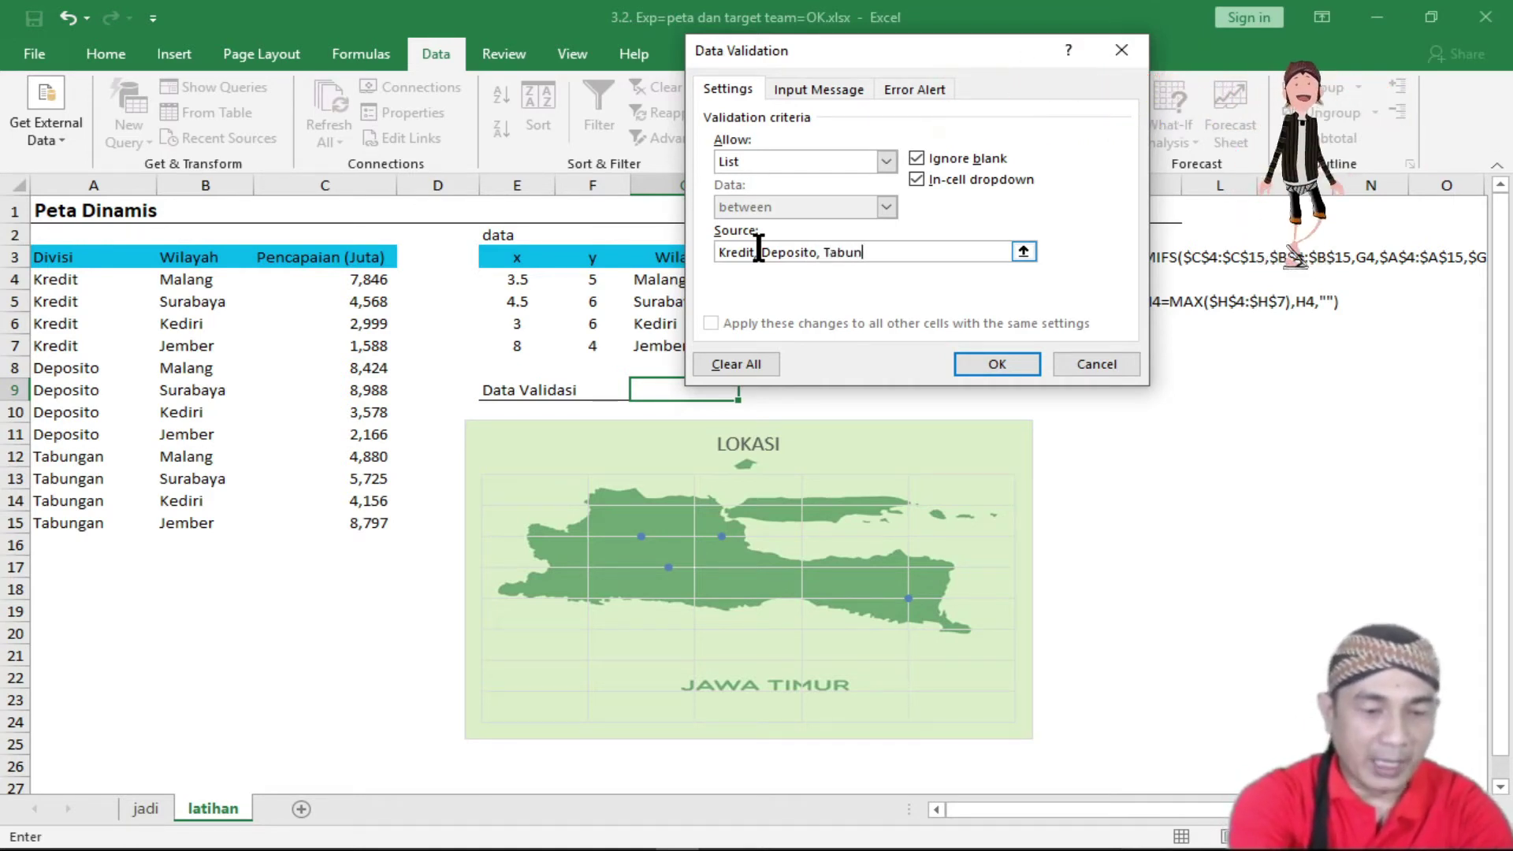
pyautogui.write('gan')
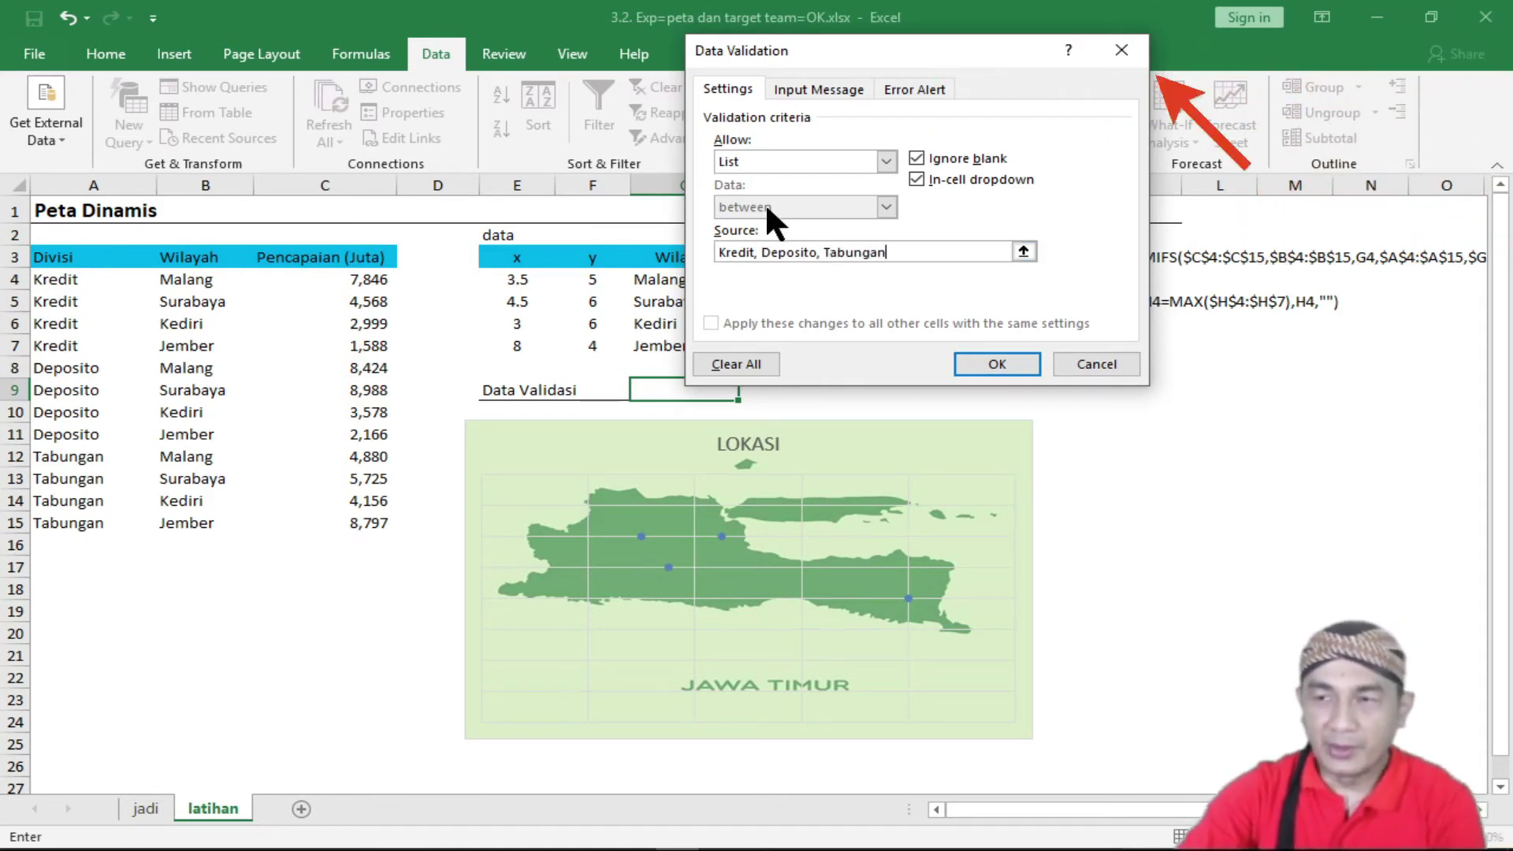
pyautogui.click(991, 364)
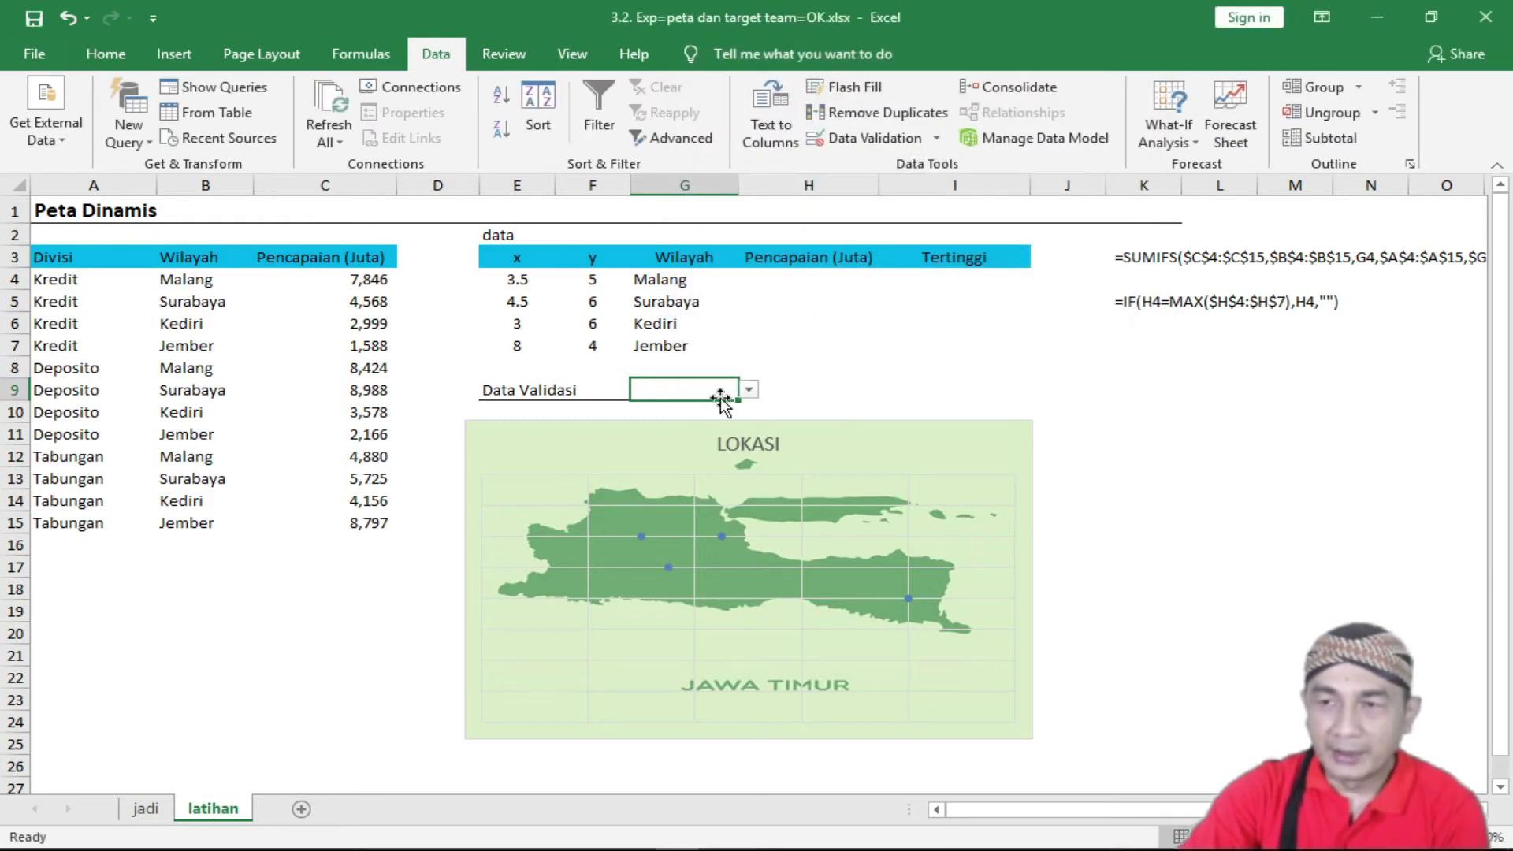
# Try G9's dropdown with Kredit, then Deposito, finally leaving it on Tabungan.
pyautogui.click(748, 390)
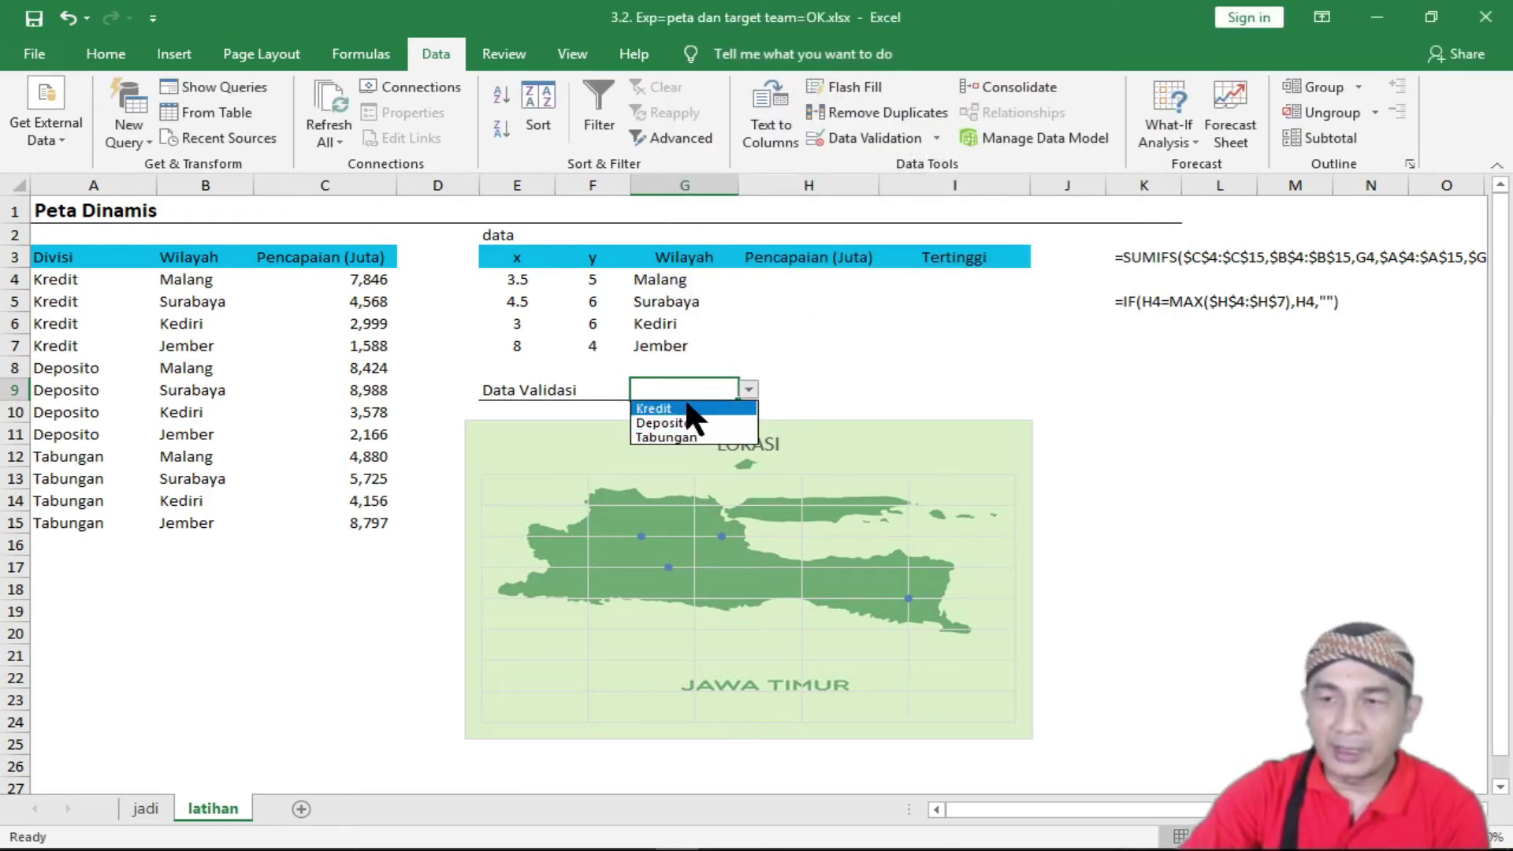
pyautogui.click(693, 406)
pyautogui.click(747, 402)
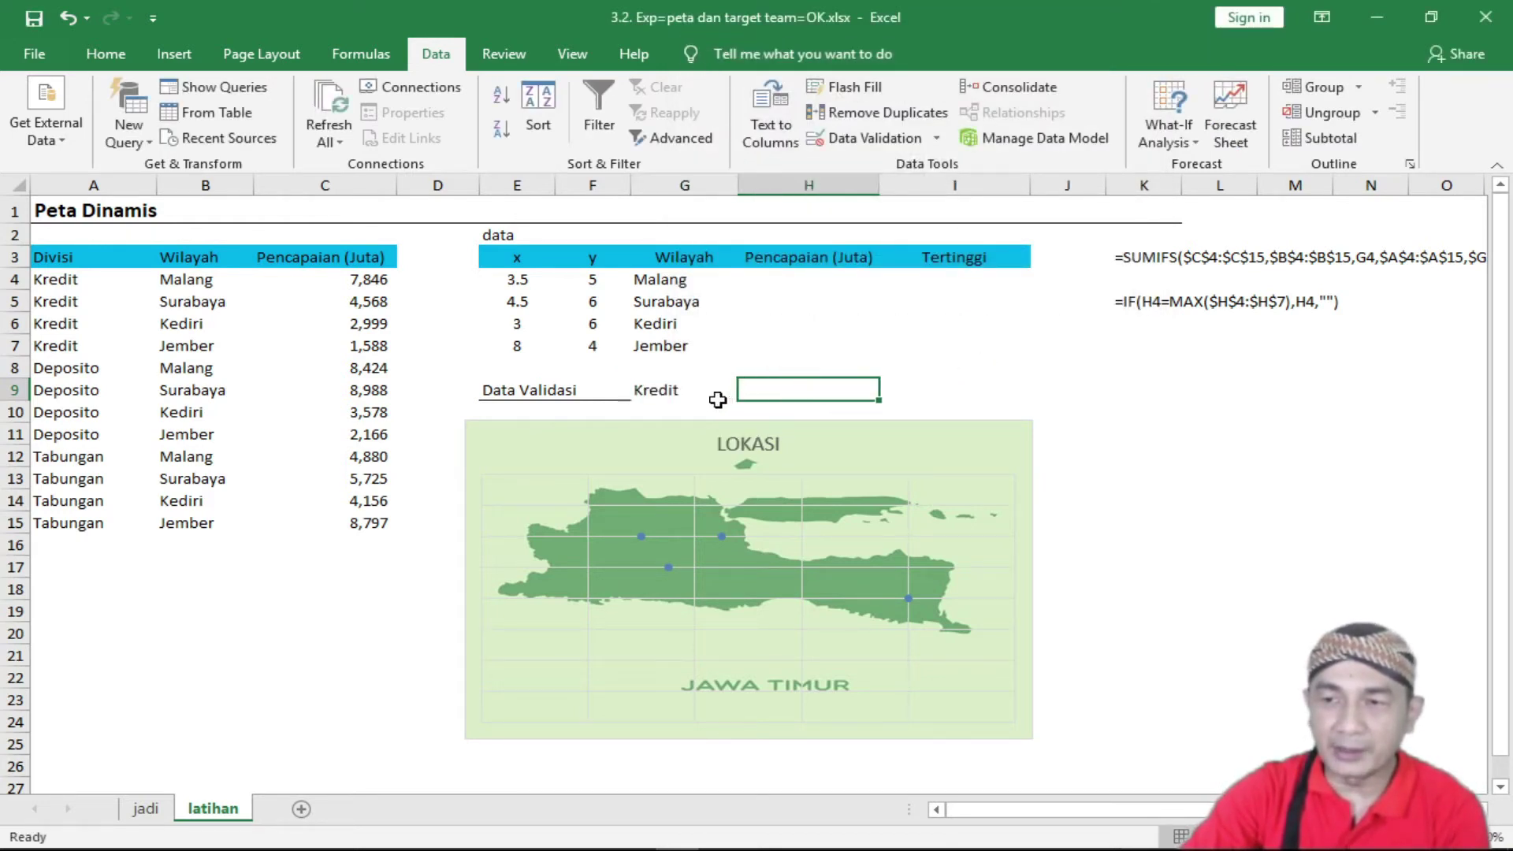
pyautogui.click(716, 398)
pyautogui.click(747, 390)
pyautogui.click(685, 423)
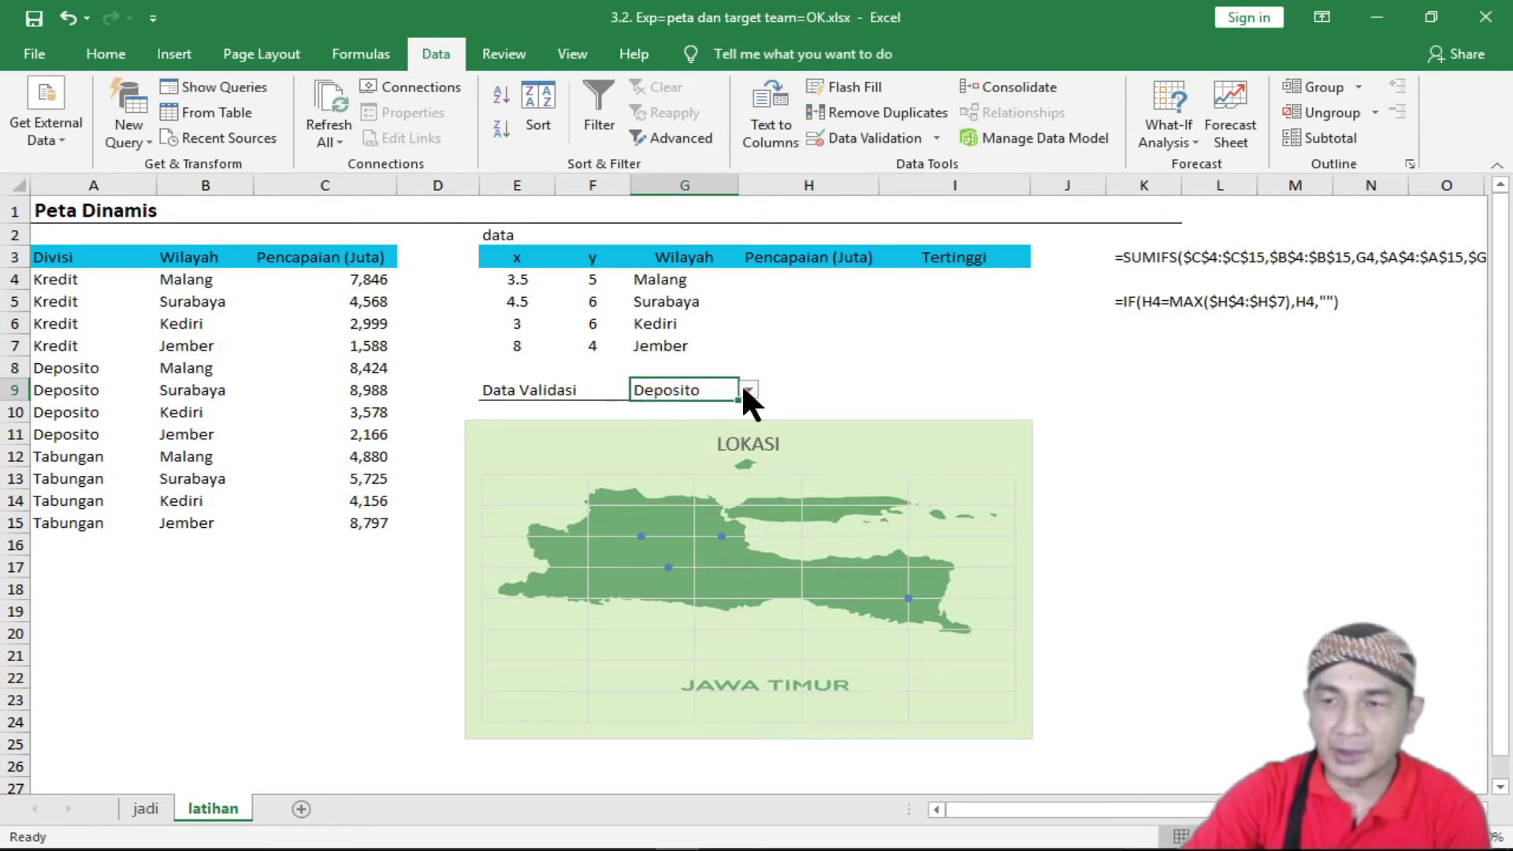
pyautogui.click(747, 390)
pyautogui.click(719, 438)
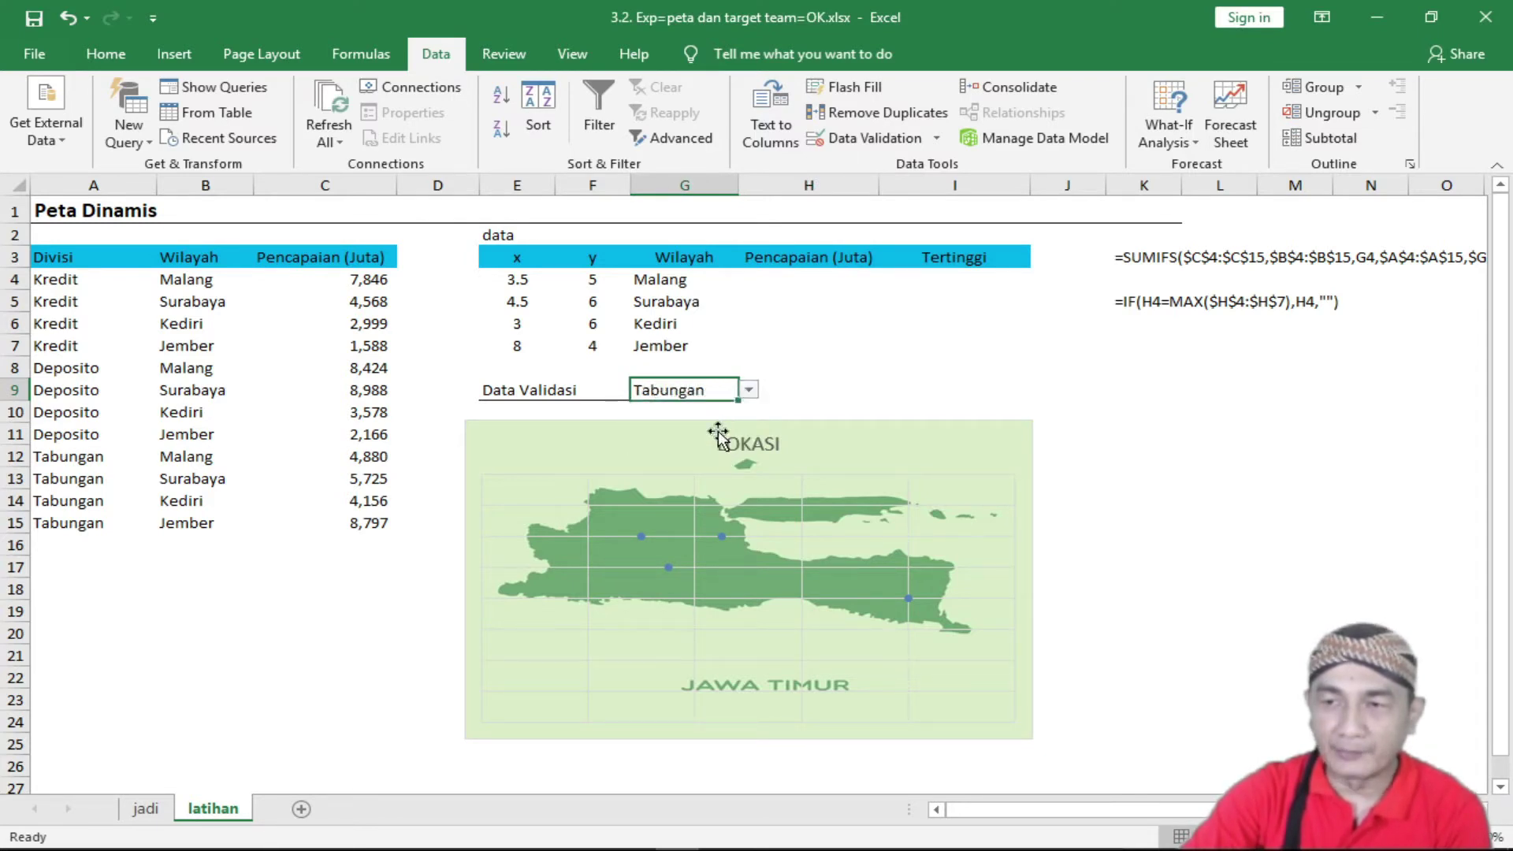
# Fill G9 yellow, then select cell H4.
pyautogui.click(96, 57)
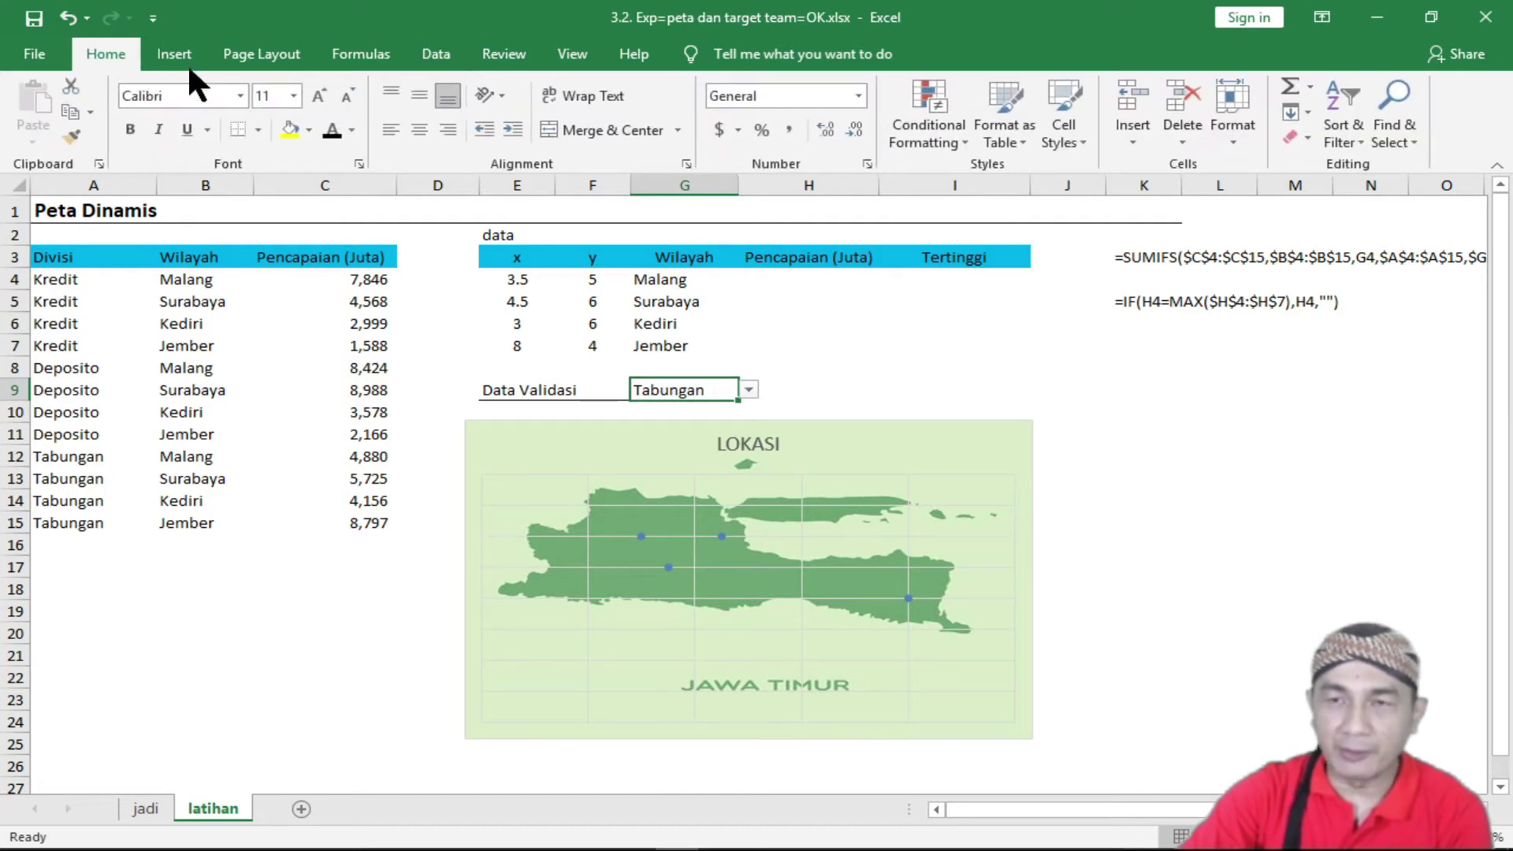
pyautogui.click(290, 131)
pyautogui.click(888, 402)
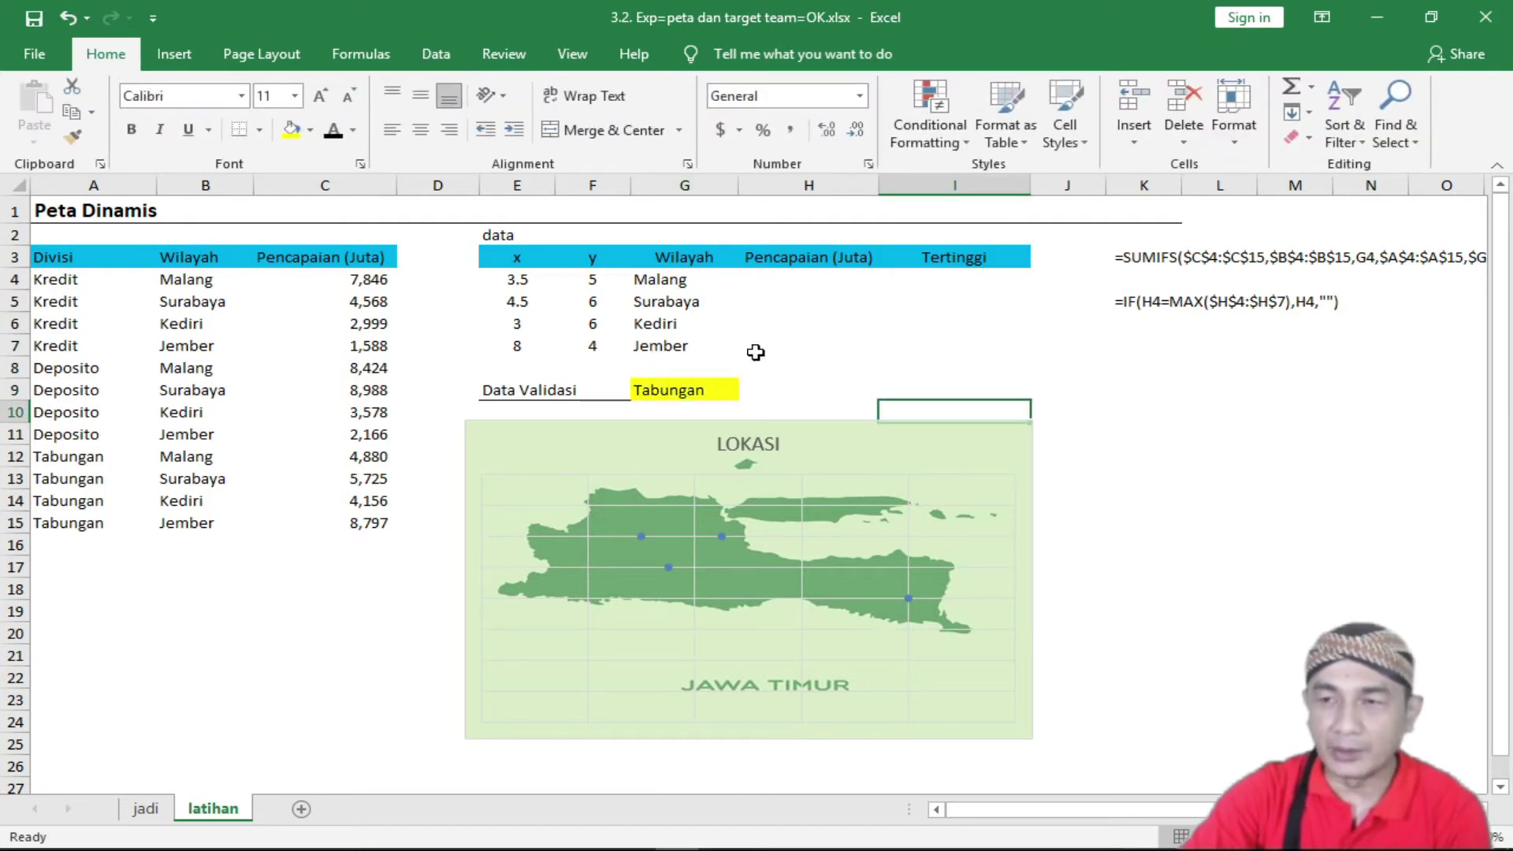
pyautogui.click(810, 295)
pyautogui.click(811, 282)
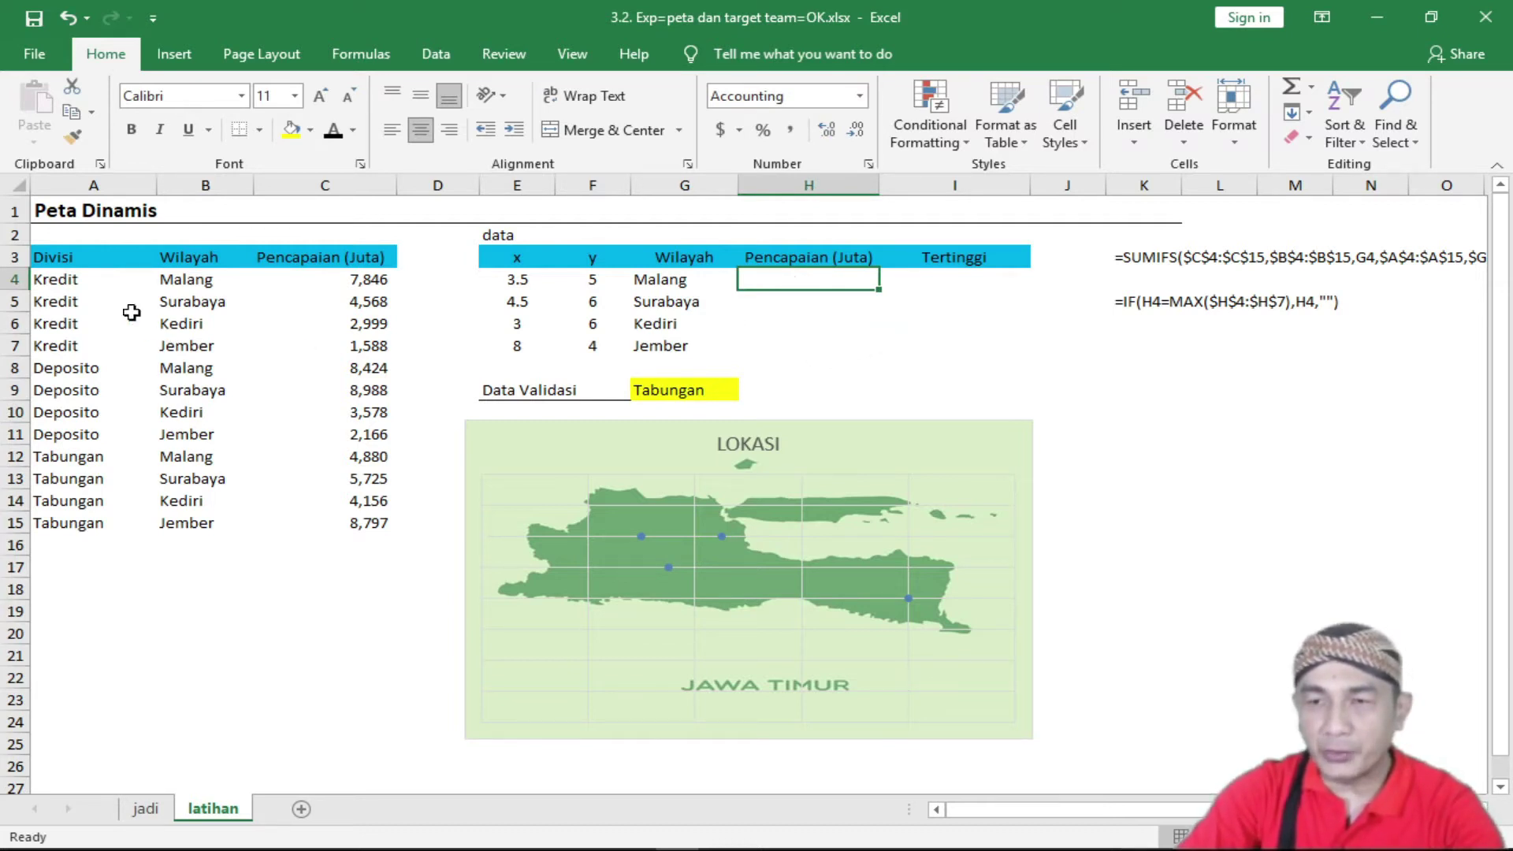
# Turn on the formula bar from the View options.
pyautogui.click(1130, 260)
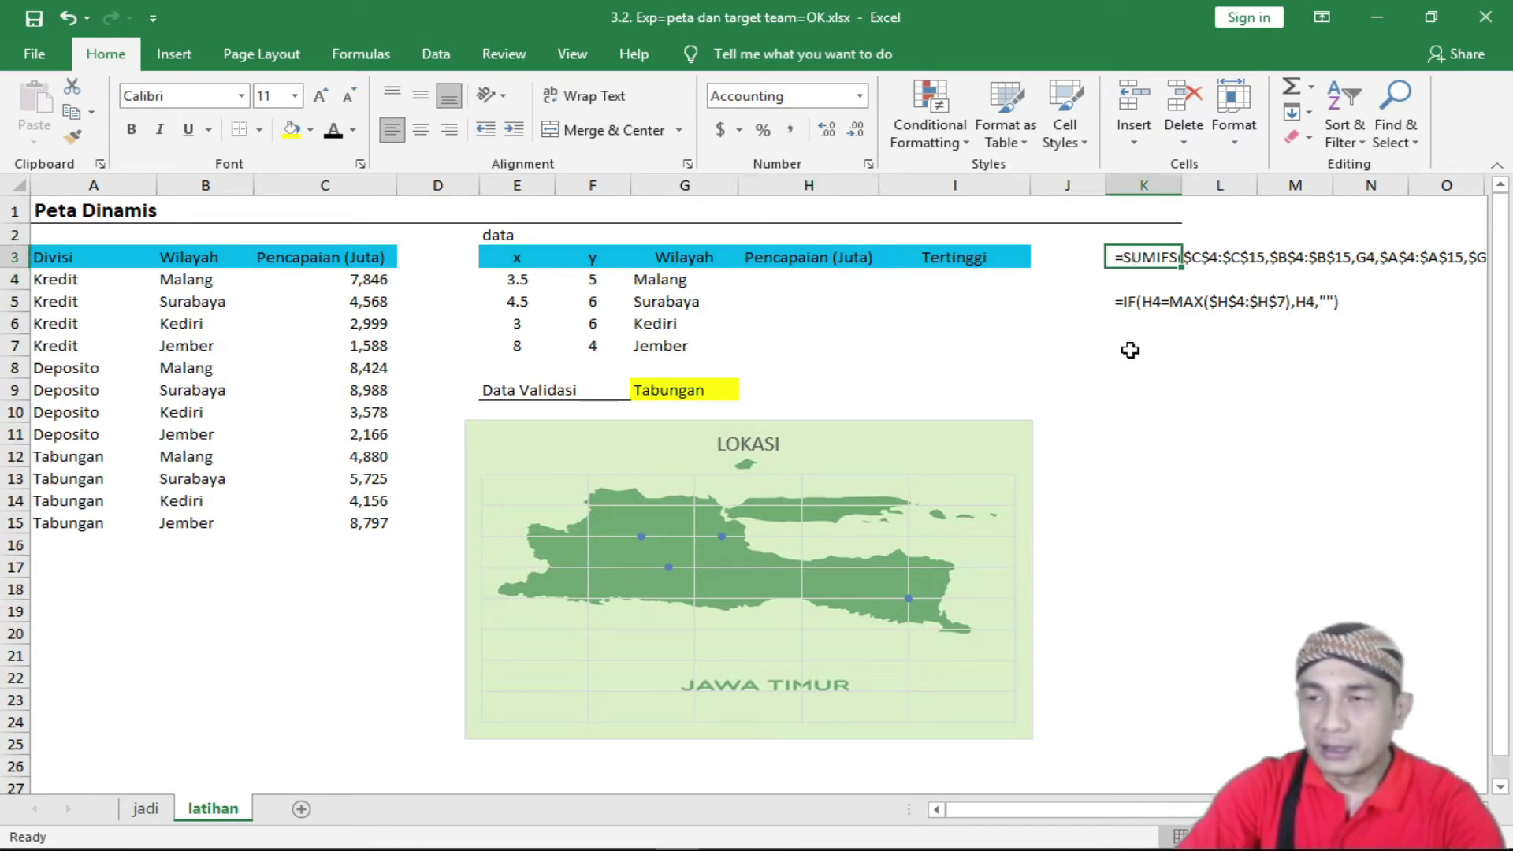
pyautogui.click(574, 53)
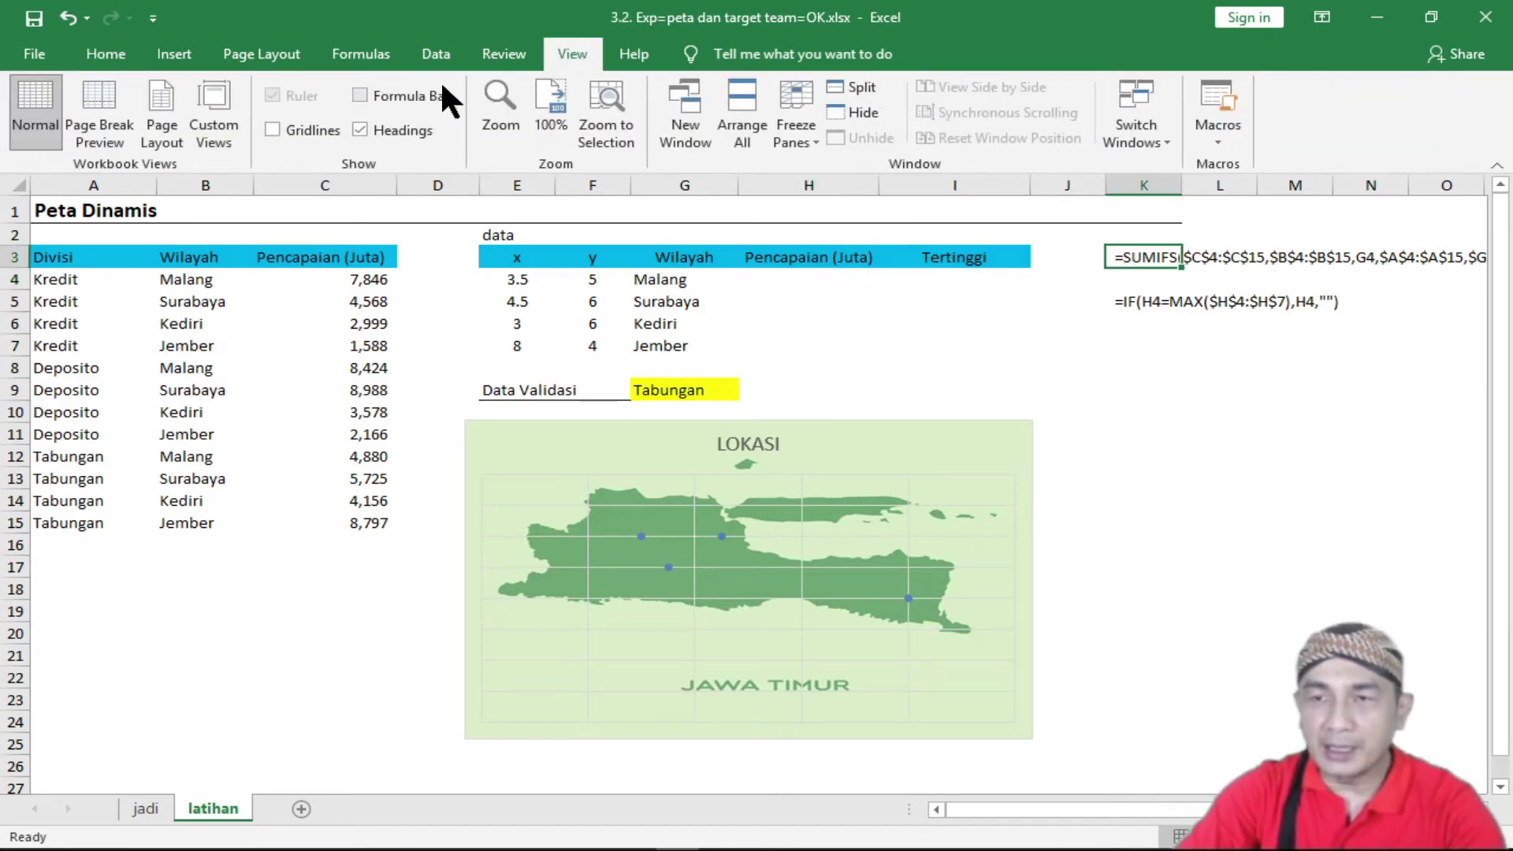
pyautogui.click(397, 95)
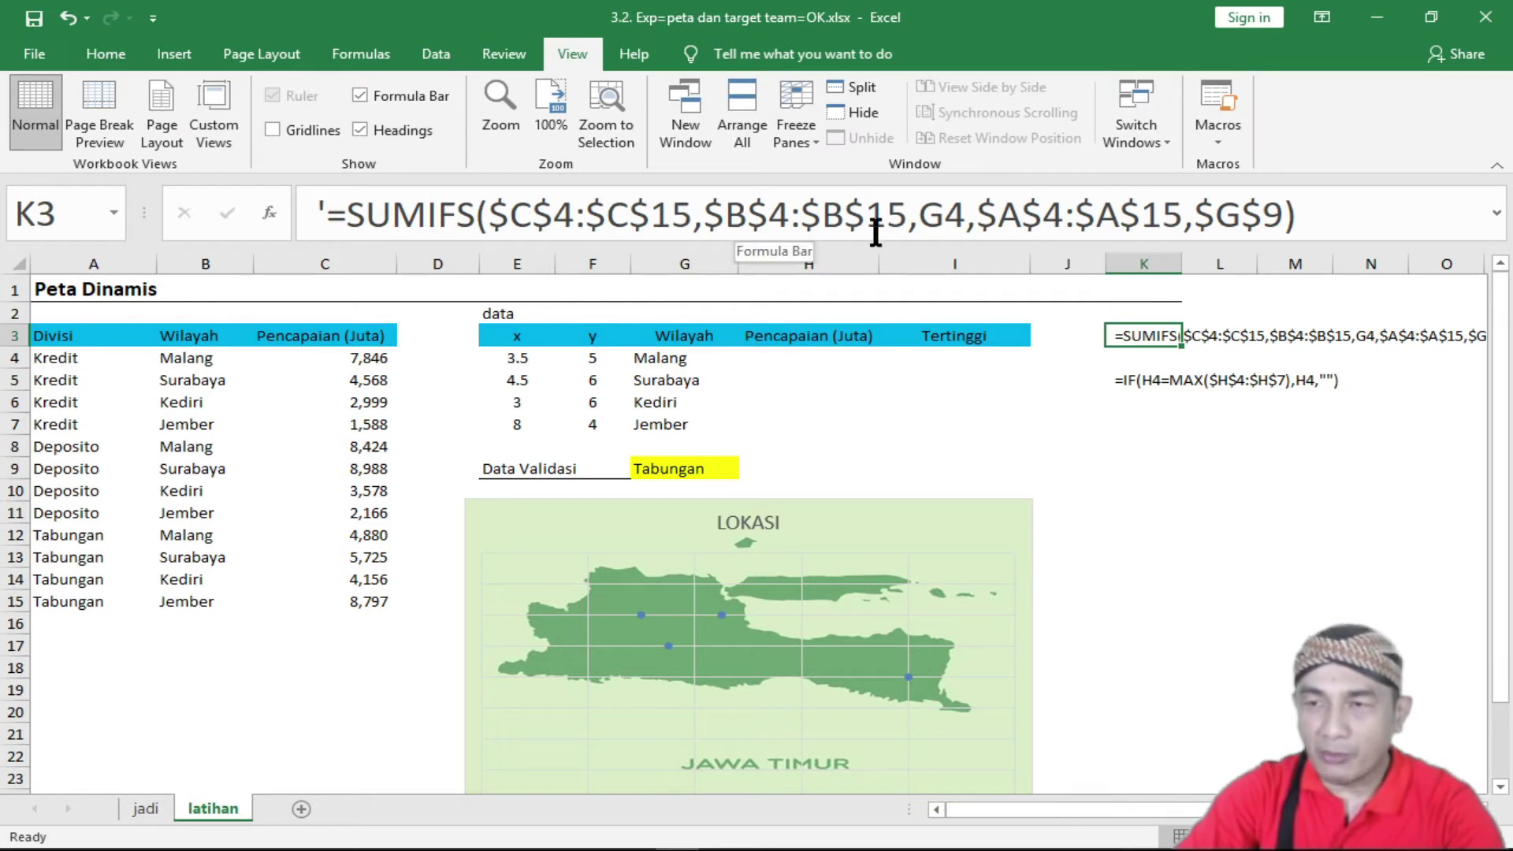
# Begin a SUMIFS in H4 summing $C$4:$C$15 where $B$4:$B$15 matches G4.
pyautogui.click(807, 360)
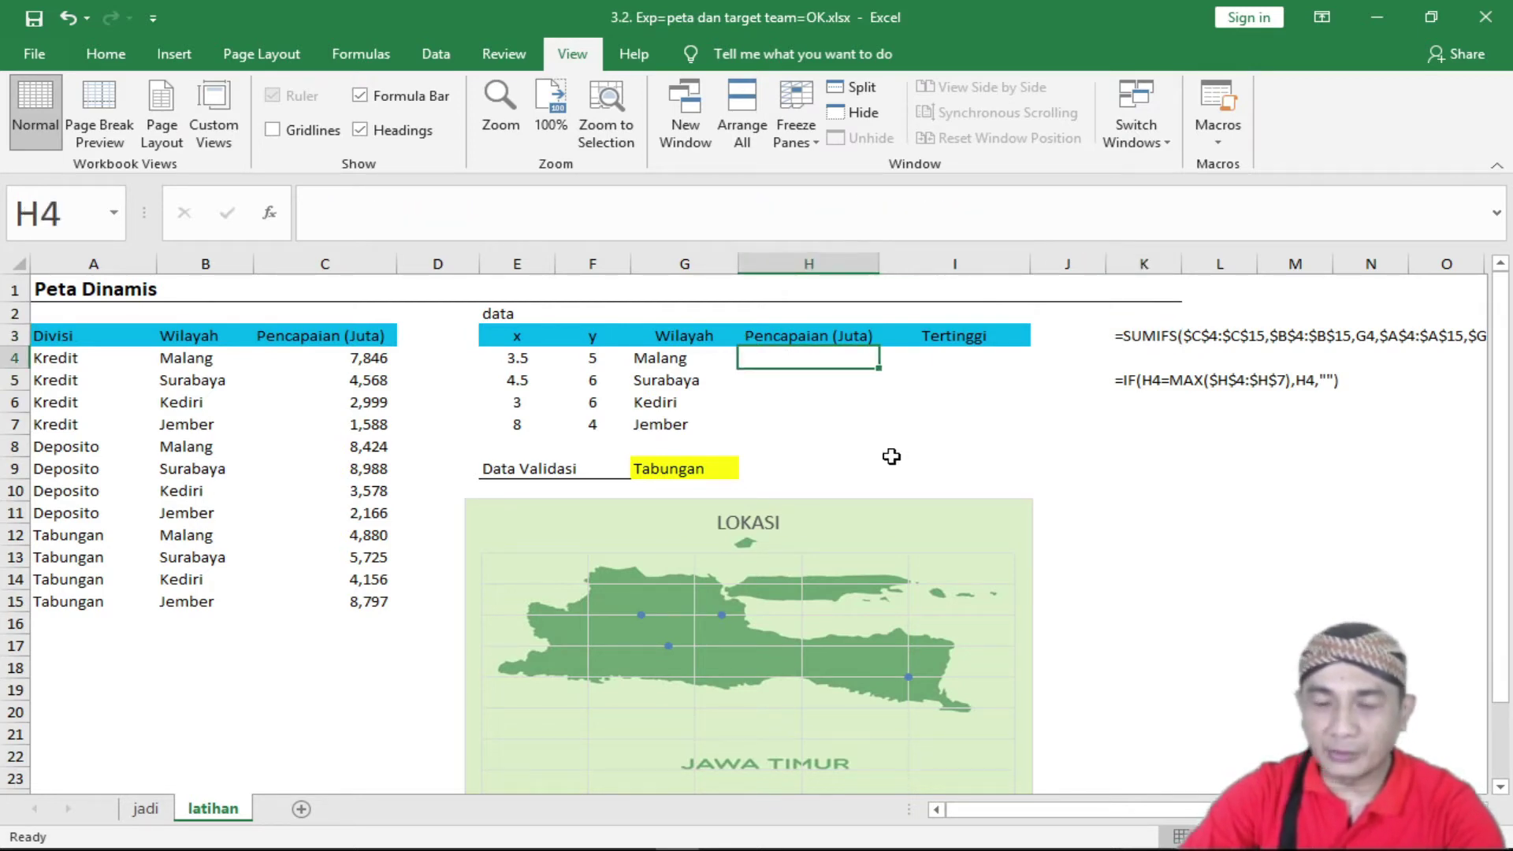
pyautogui.write('=s')
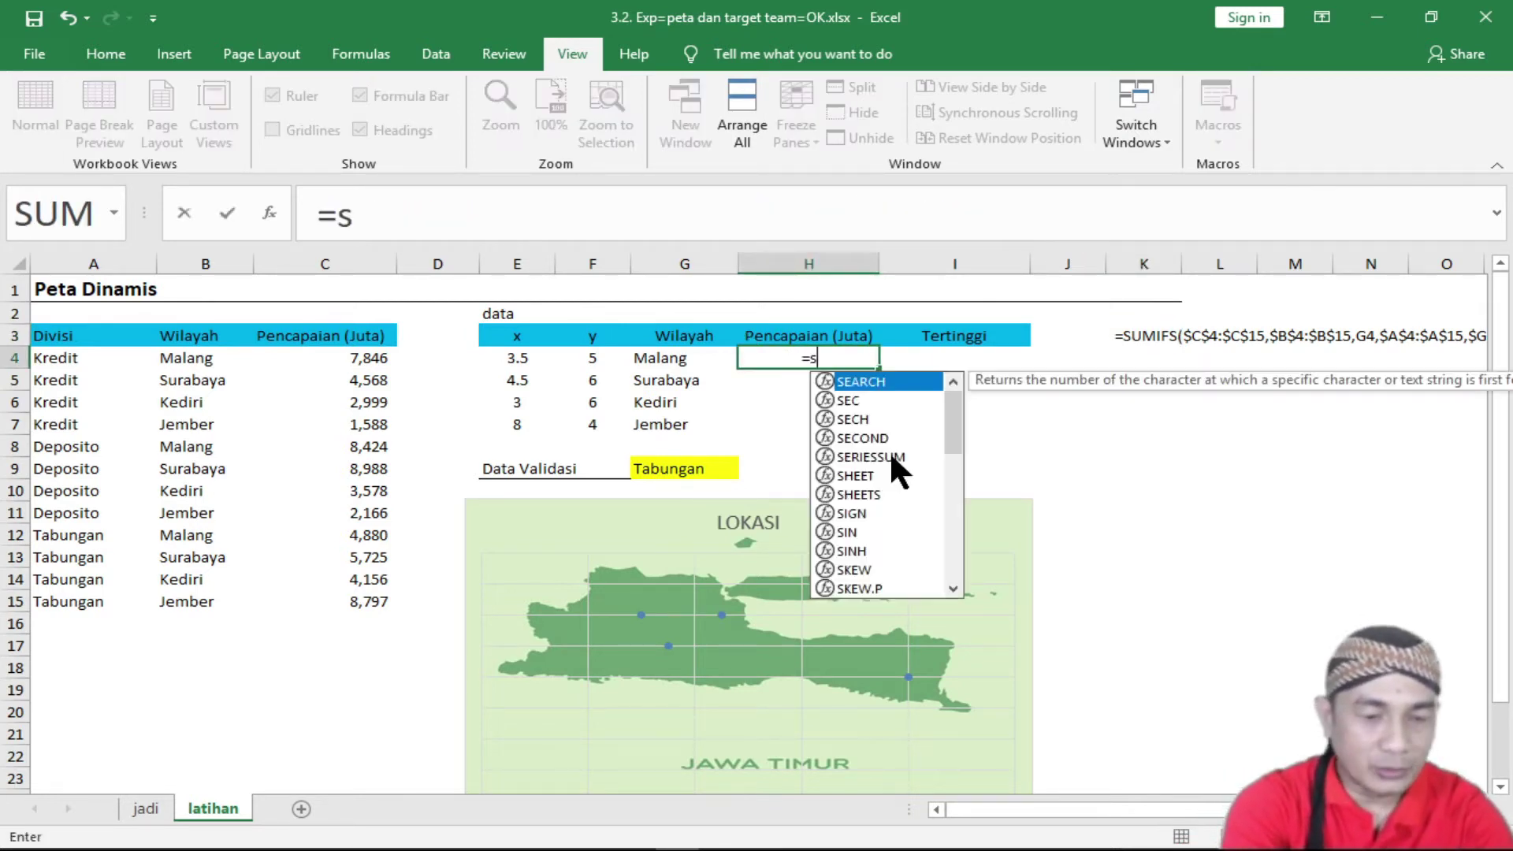
pyautogui.write('umi')
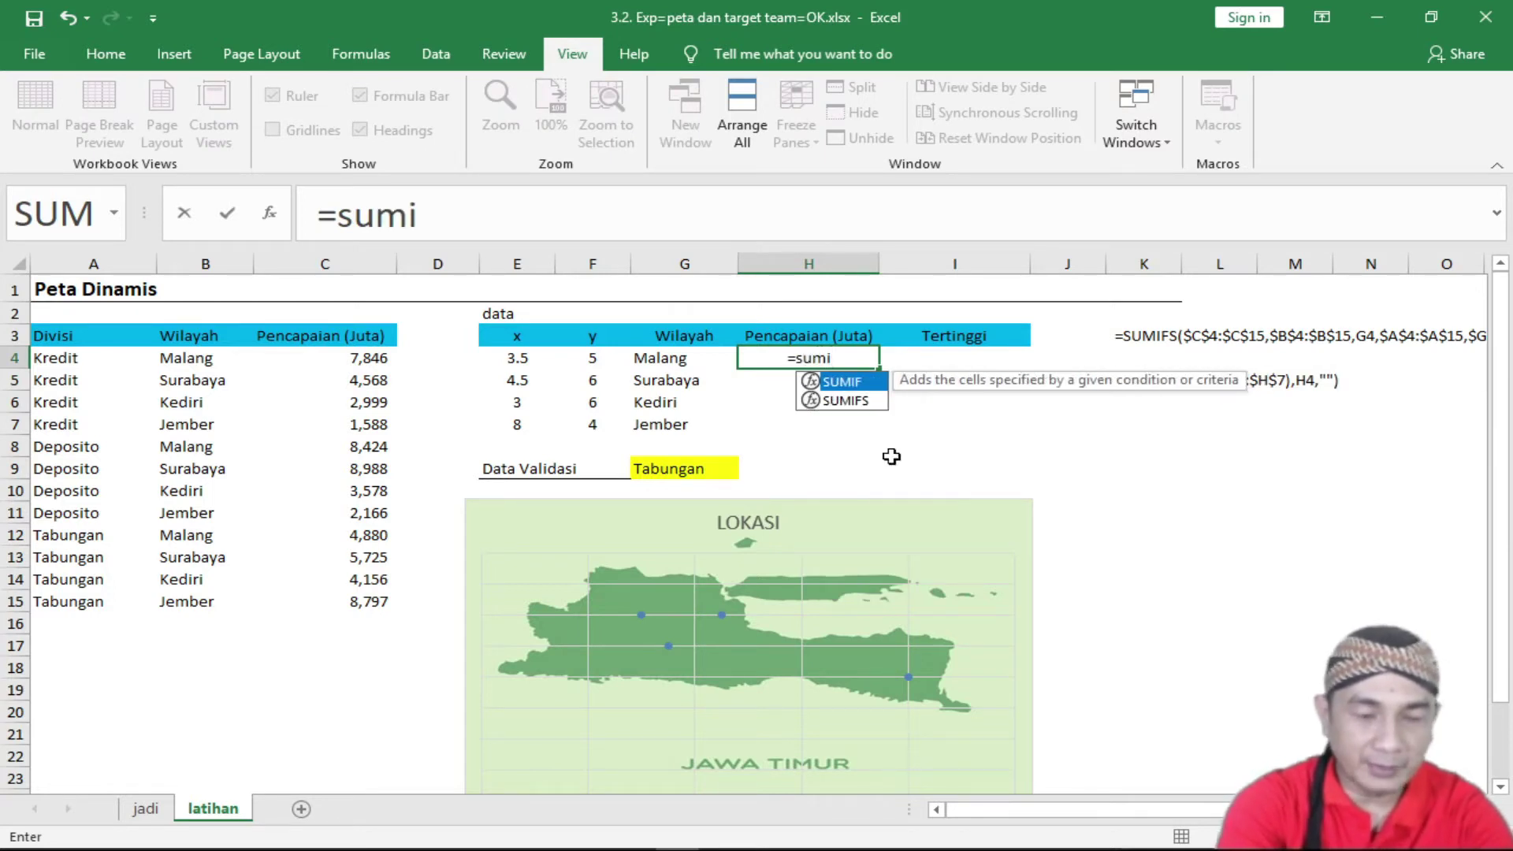
pyautogui.write('d')
pyautogui.press('BackSpace')
pyautogui.write('fs')
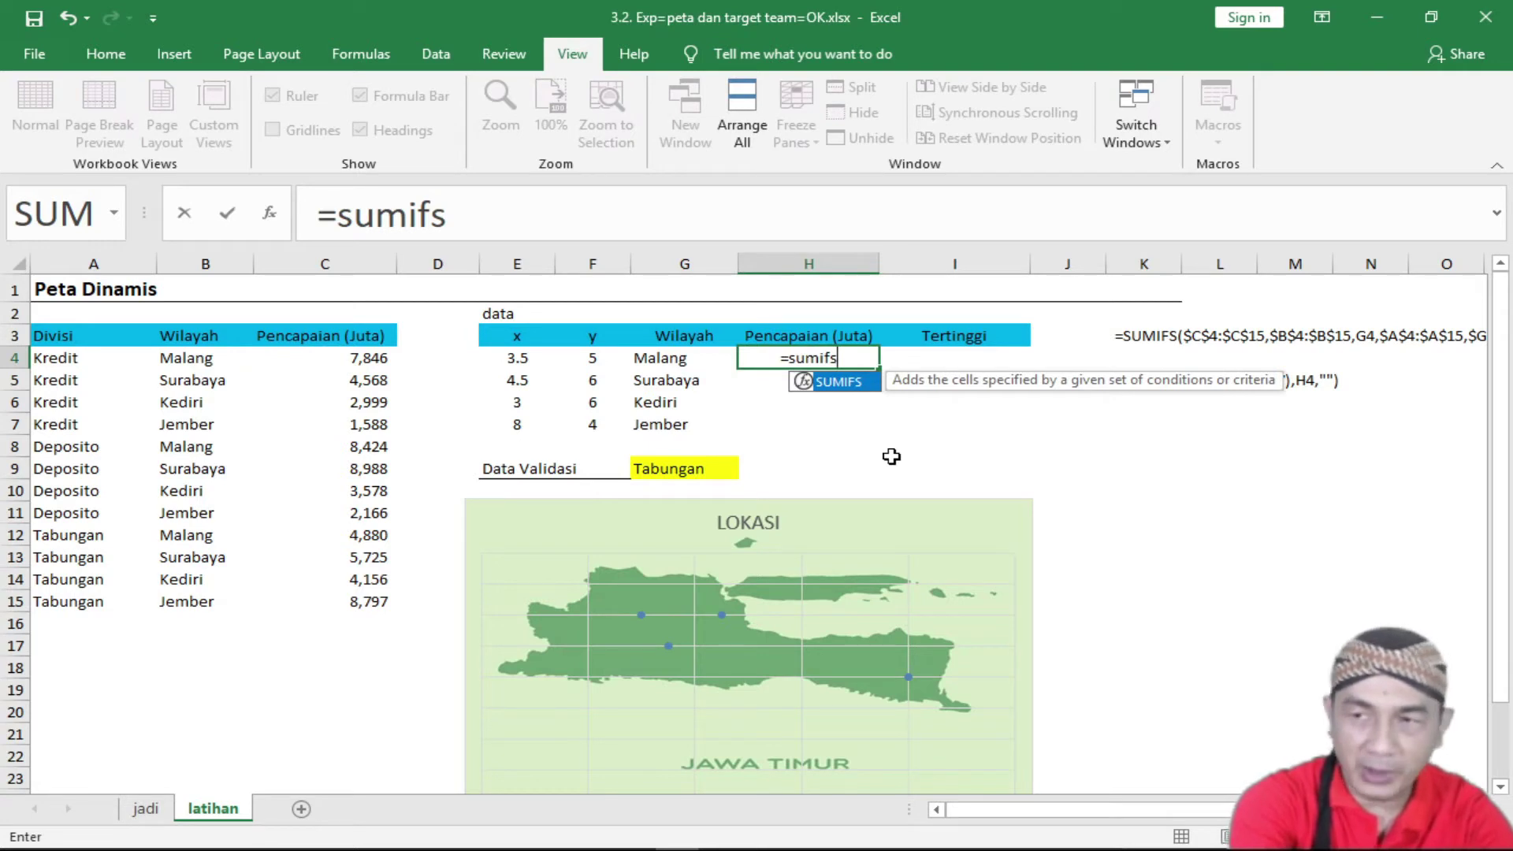
pyautogui.write('(')
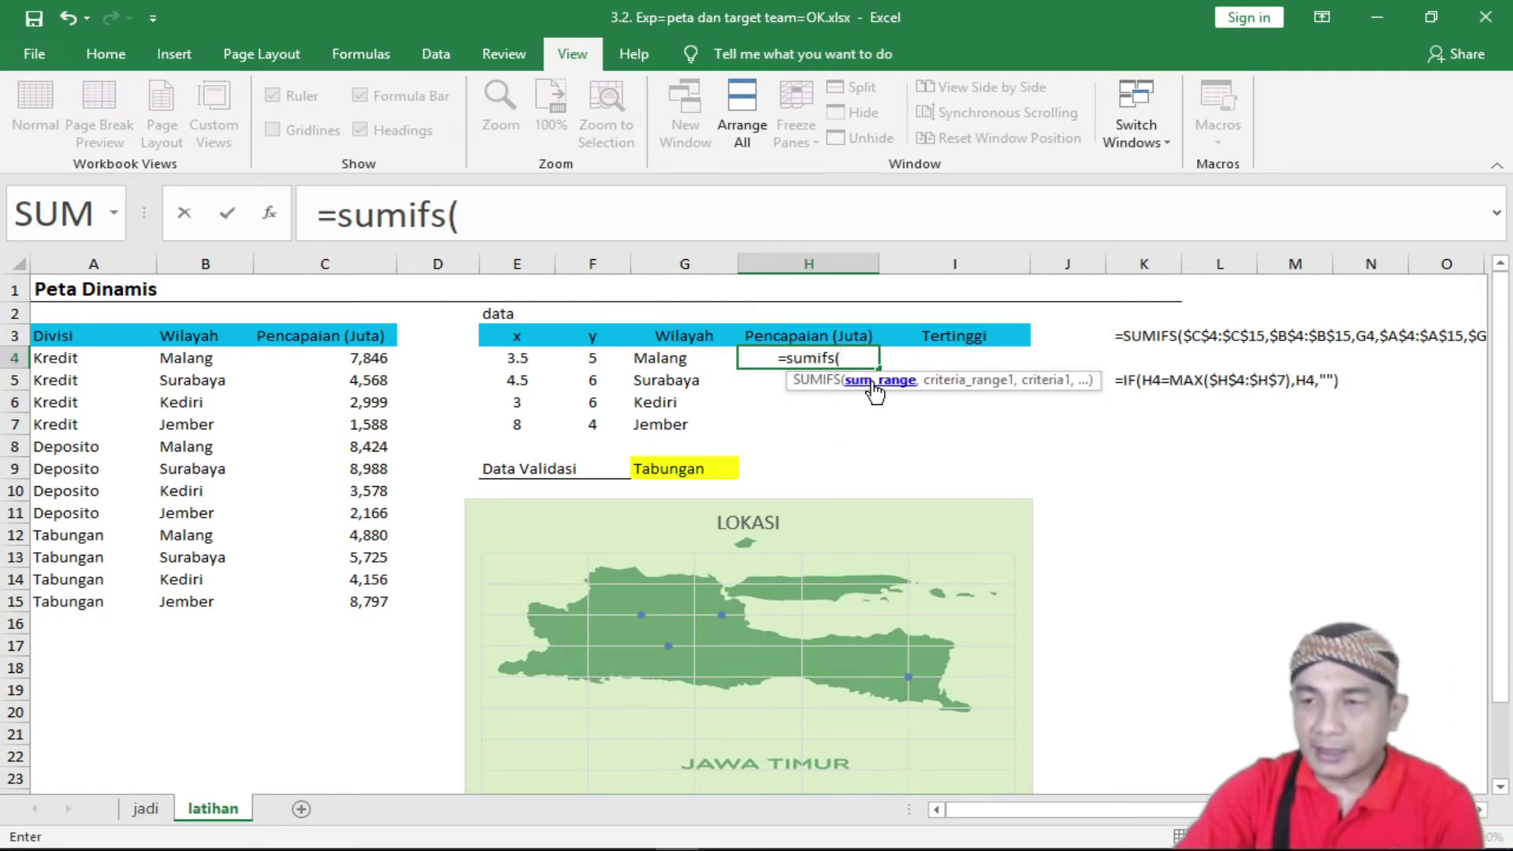
pyautogui.moveTo(378, 357); pyautogui.dragTo(357, 602)
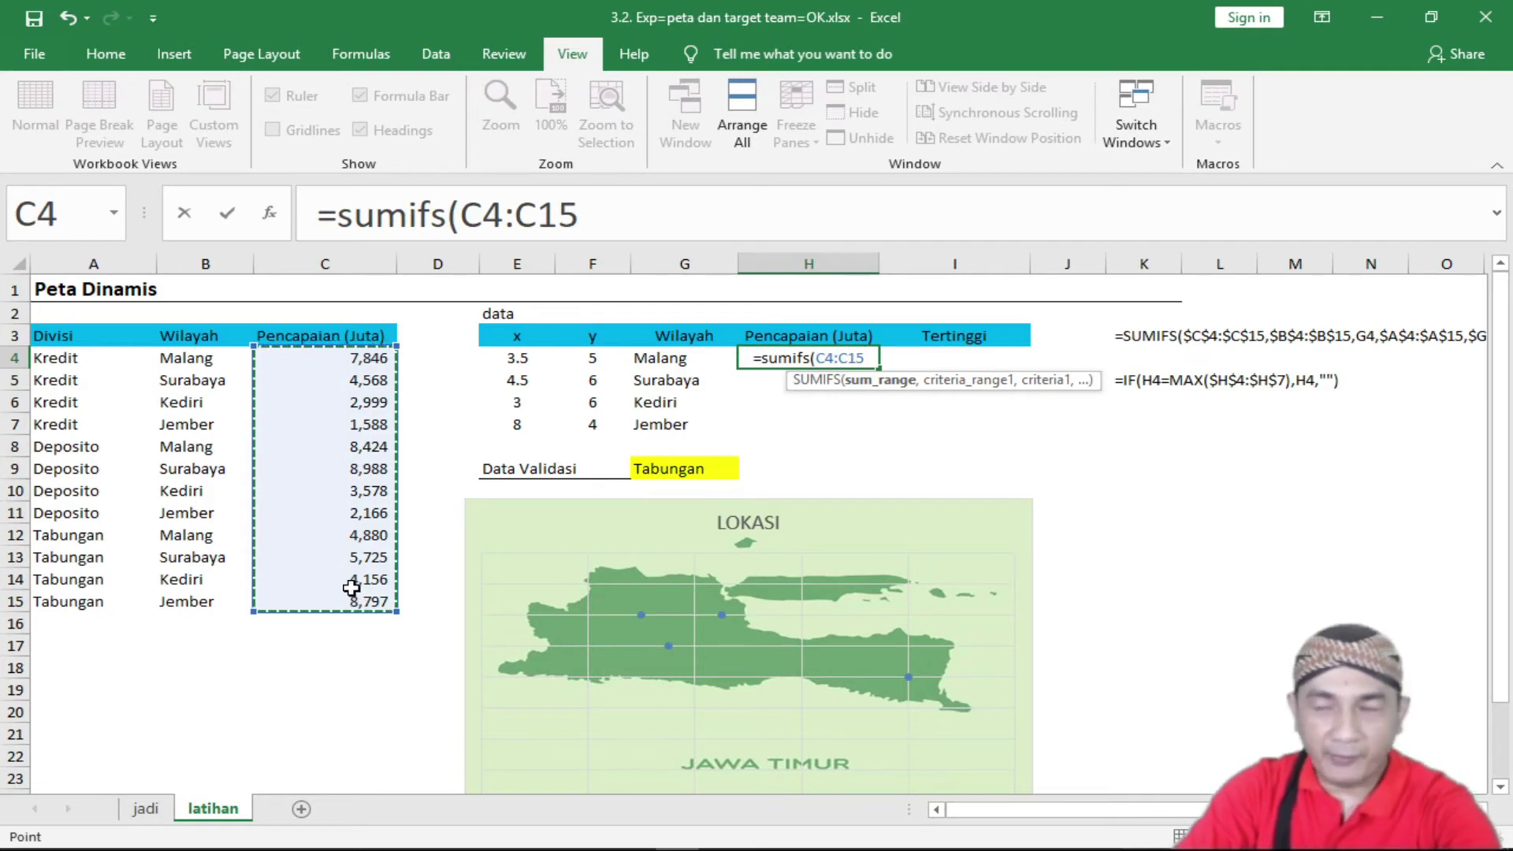
pyautogui.press('F4')
pyautogui.write('$C$15,')
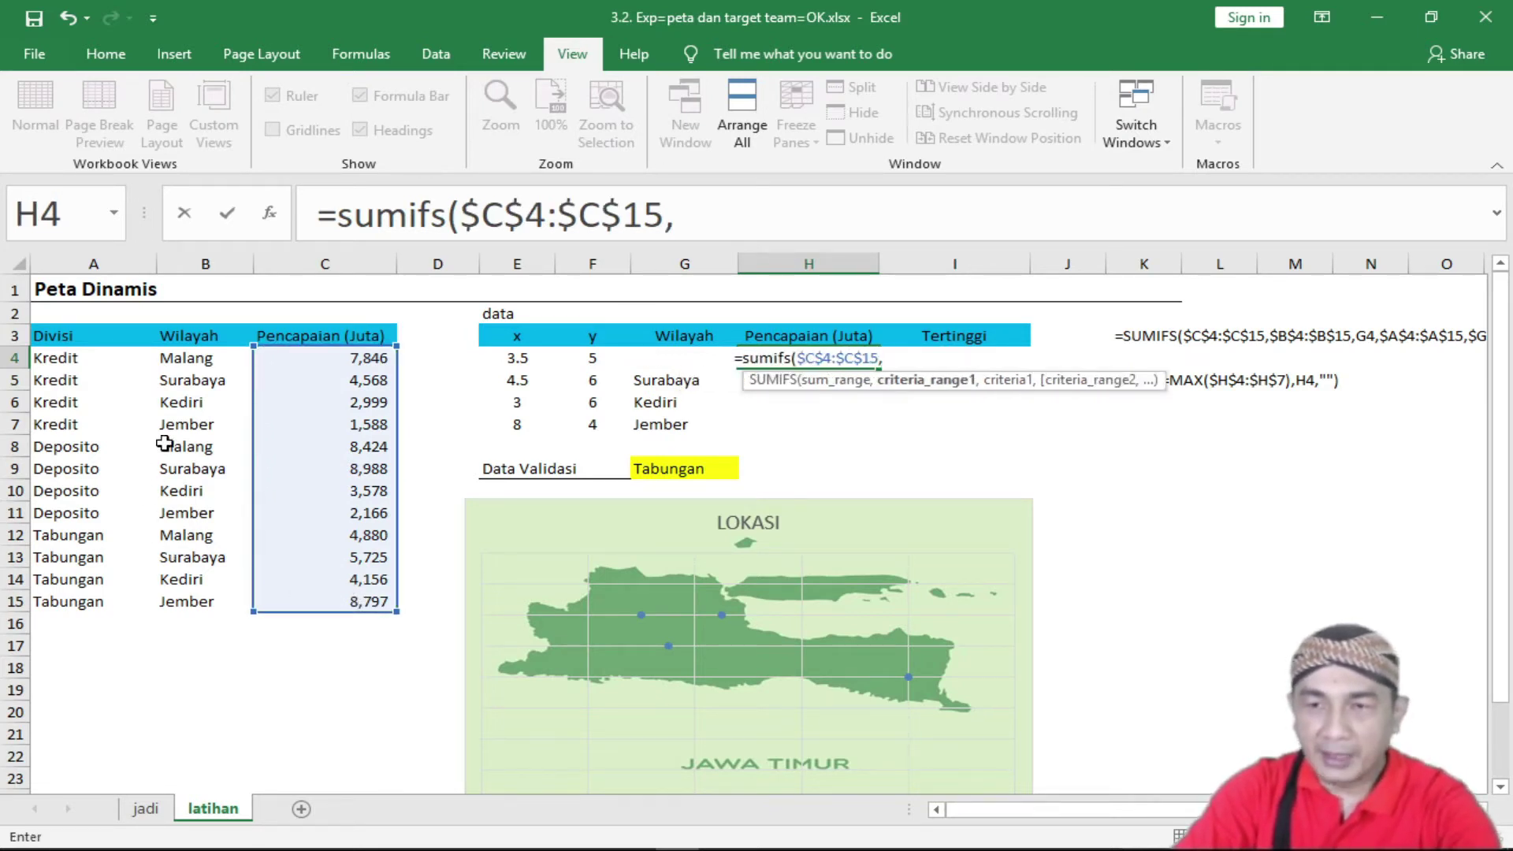
pyautogui.moveTo(191, 359); pyautogui.dragTo(197, 602)
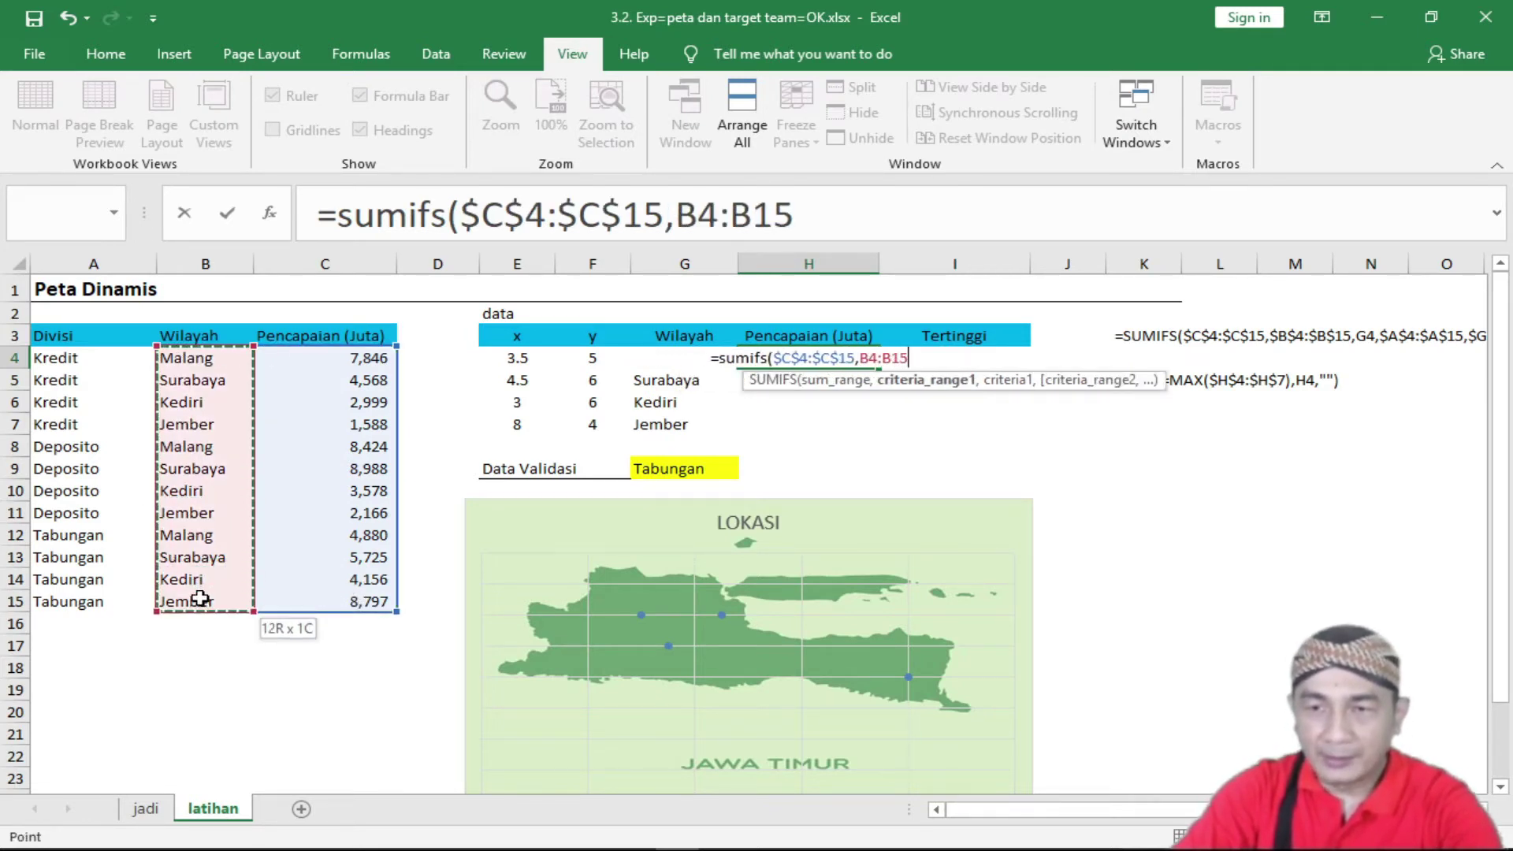
pyautogui.press('F4')
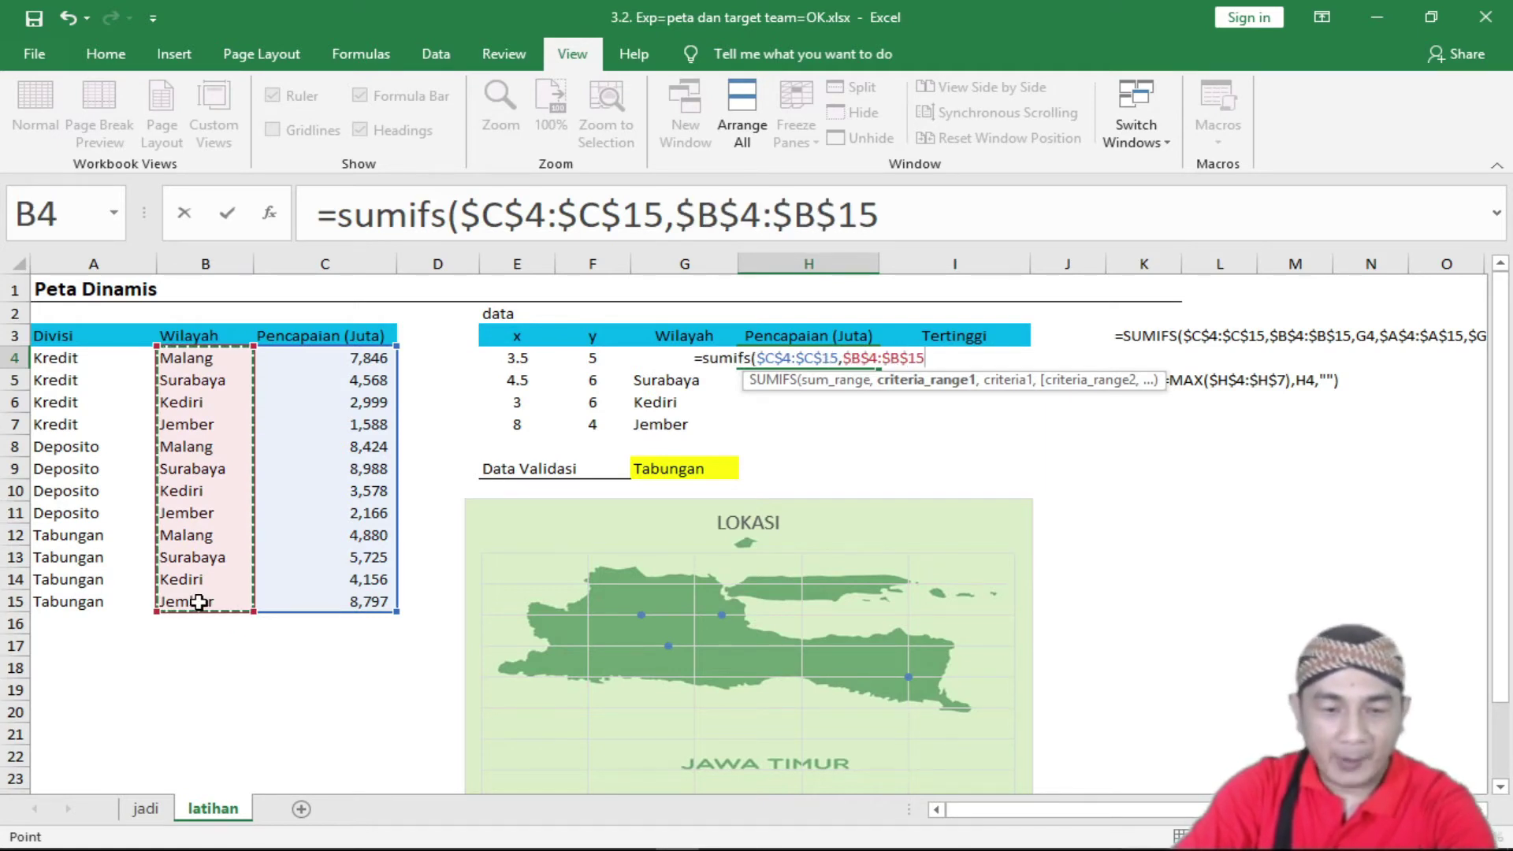
pyautogui.write(',')
pyautogui.click(684, 358)
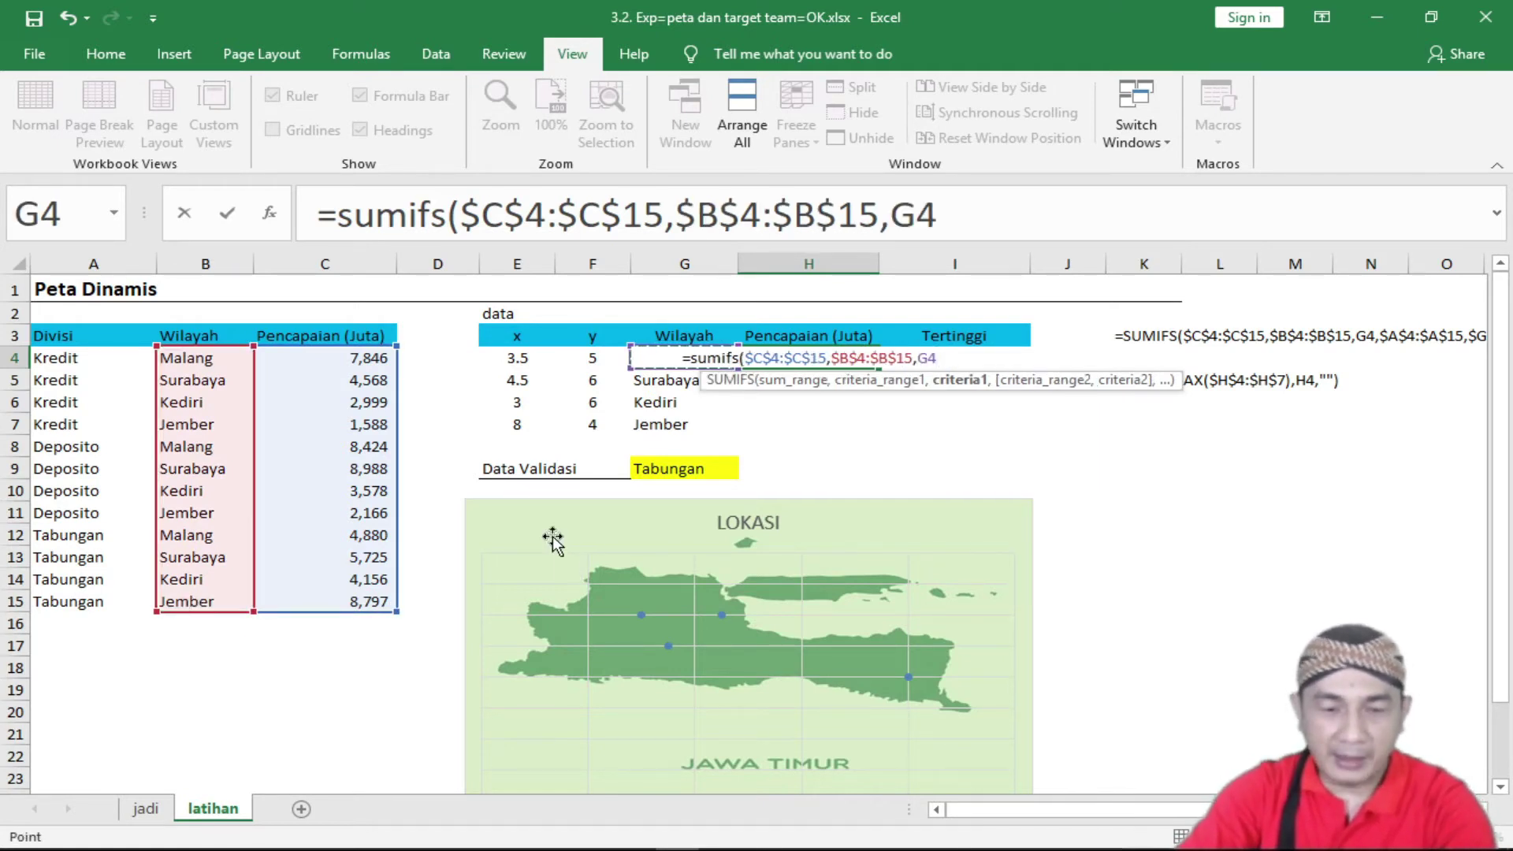
pyautogui.write(',')
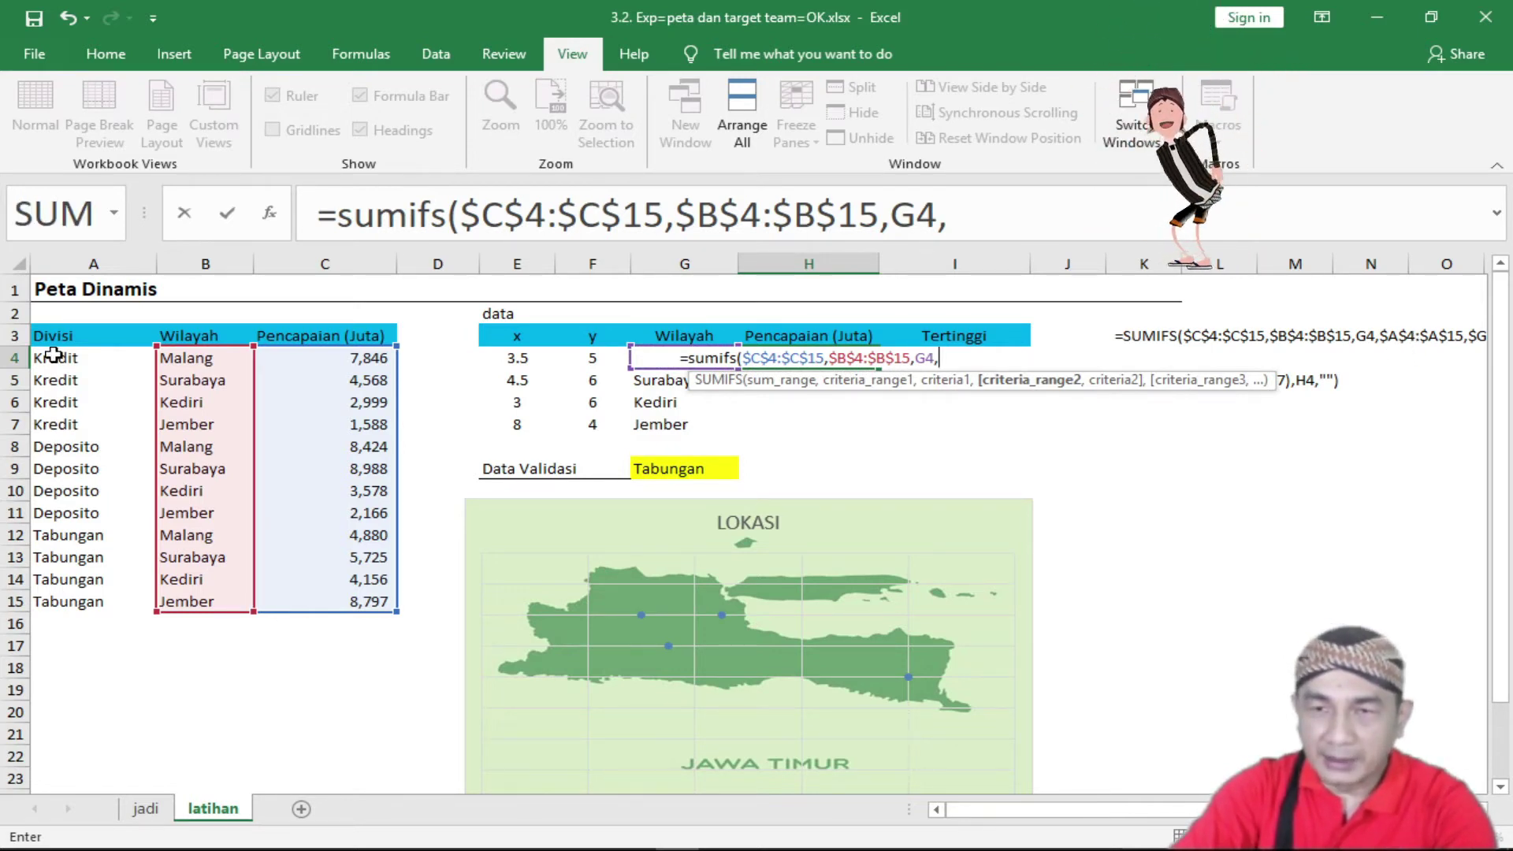
# Add the $A$4:$A$15 = $G$9 criterion and enter the formula, returning 4,880.
pyautogui.moveTo(52, 357); pyautogui.dragTo(61, 607)
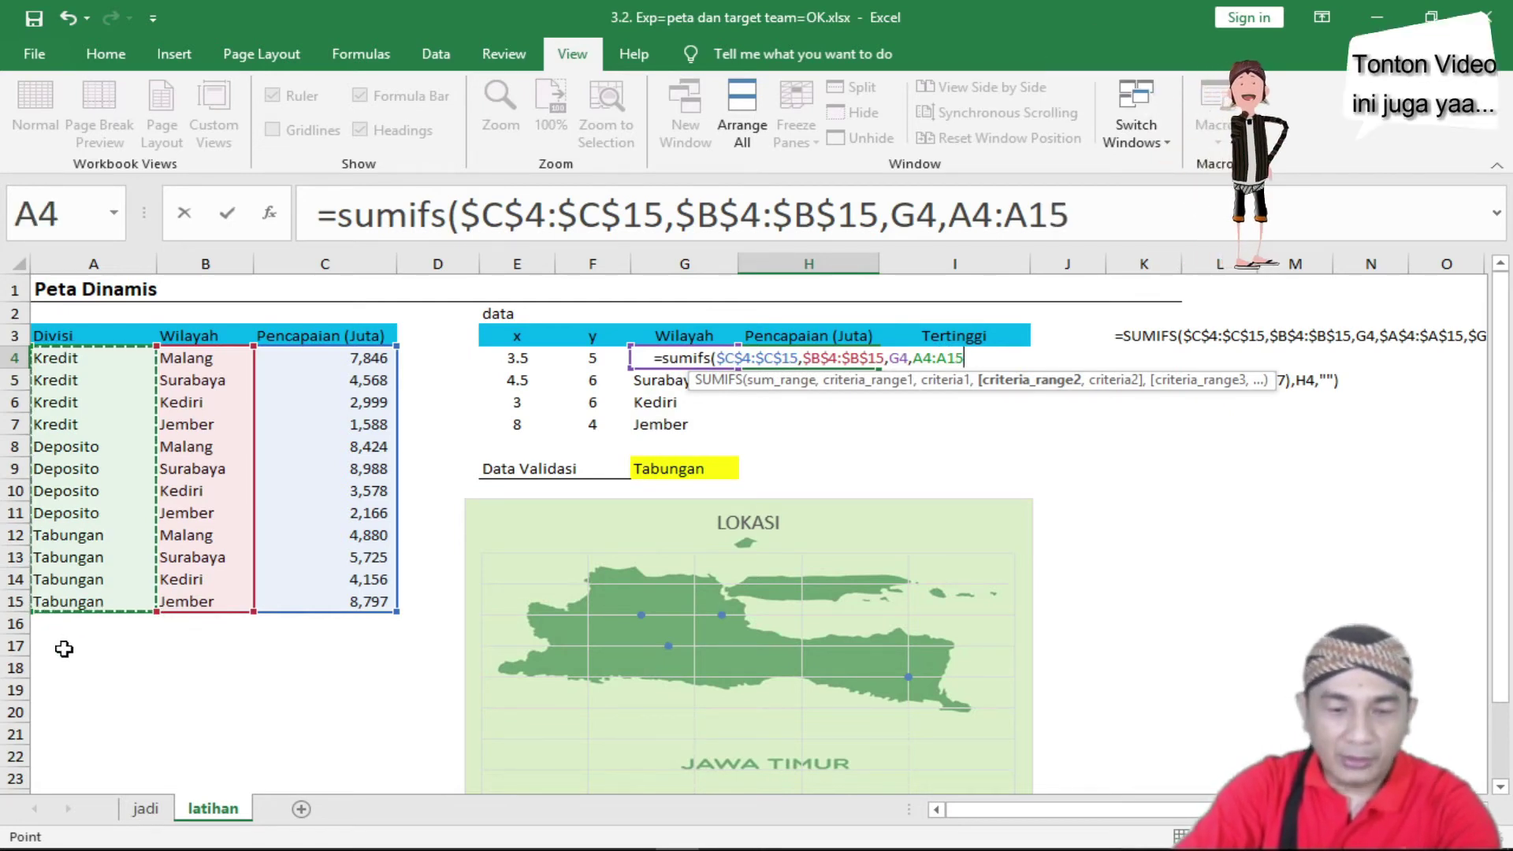
pyautogui.write(',')
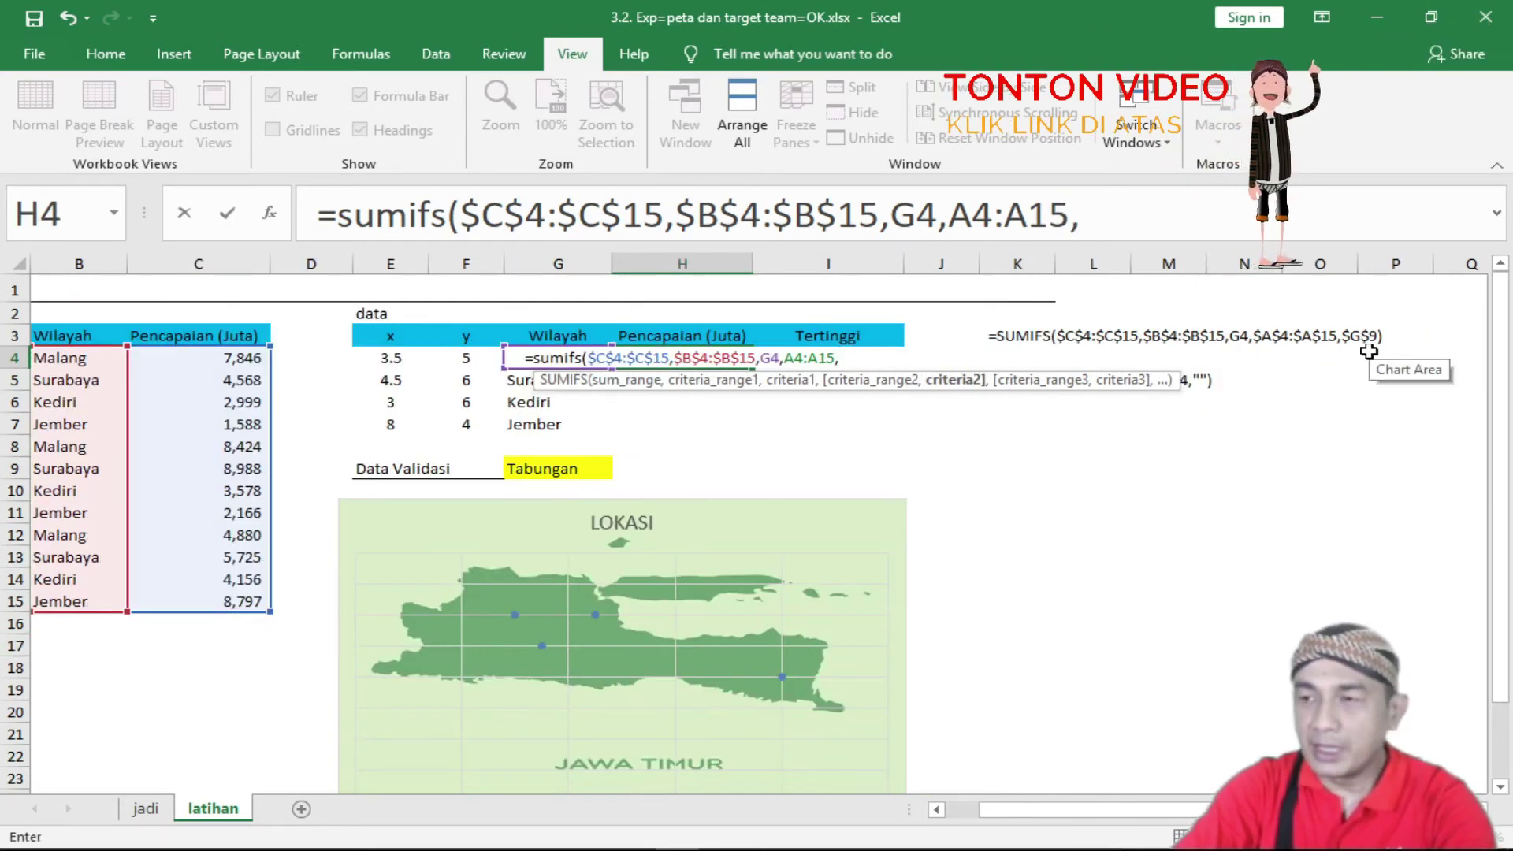
pyautogui.click(547, 470)
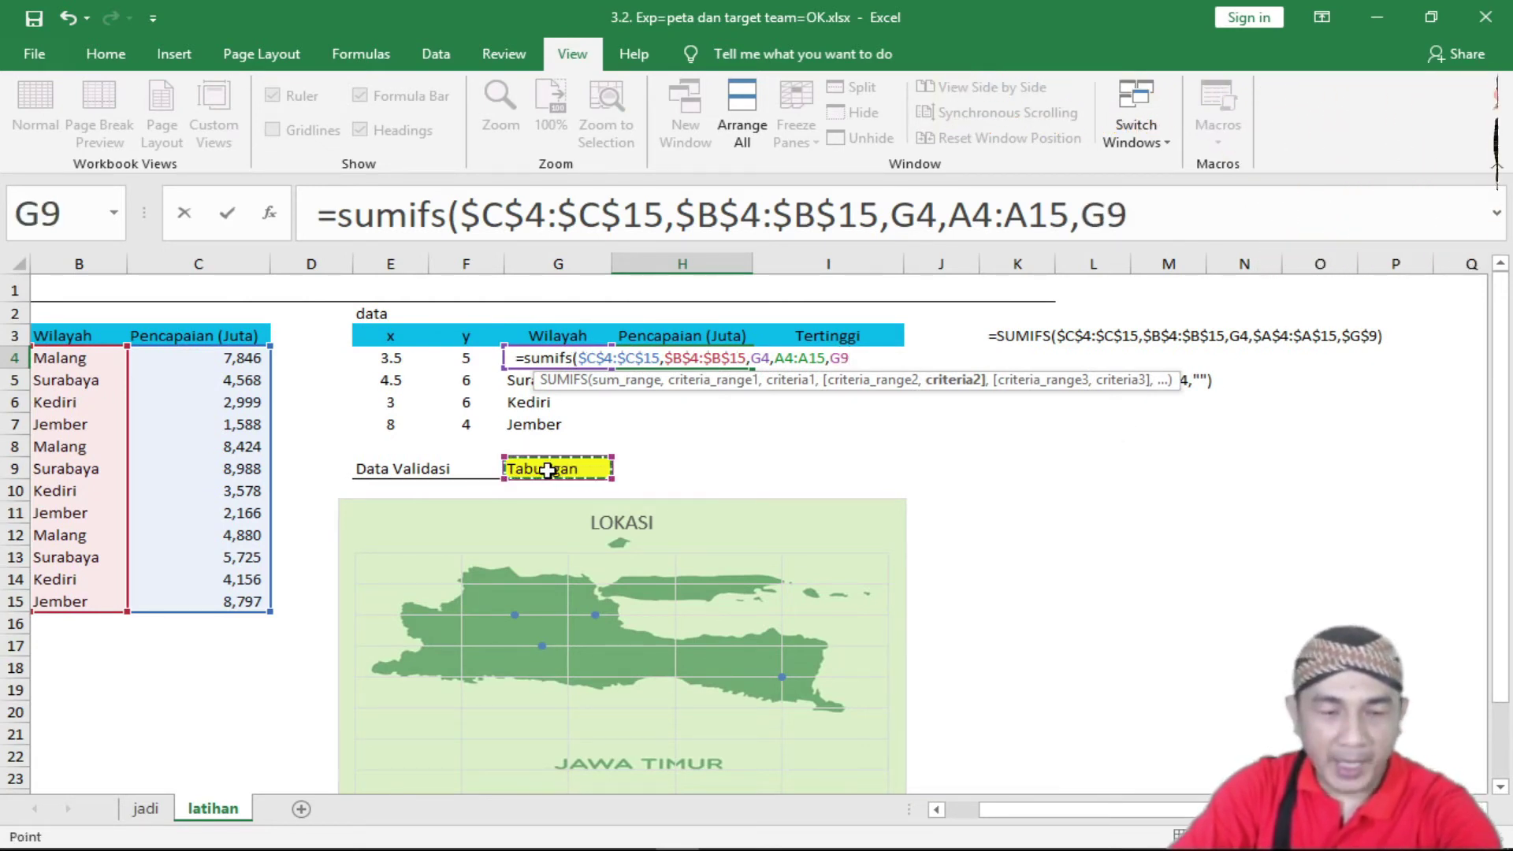
pyautogui.press('F4')
pyautogui.click(1029, 213)
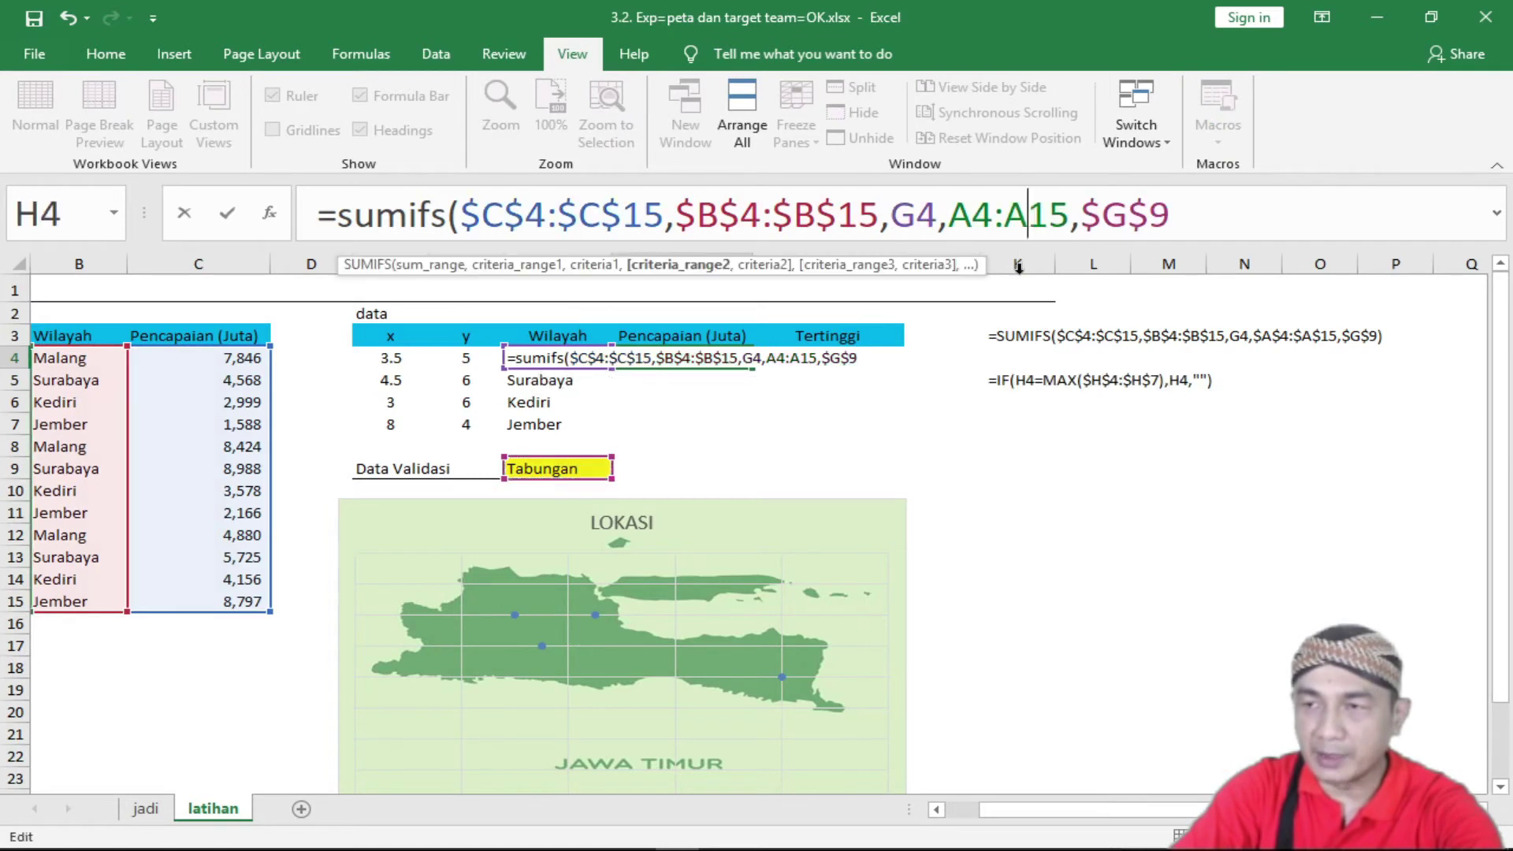
pyautogui.press('F4')
pyautogui.click(975, 212)
pyautogui.press('F4')
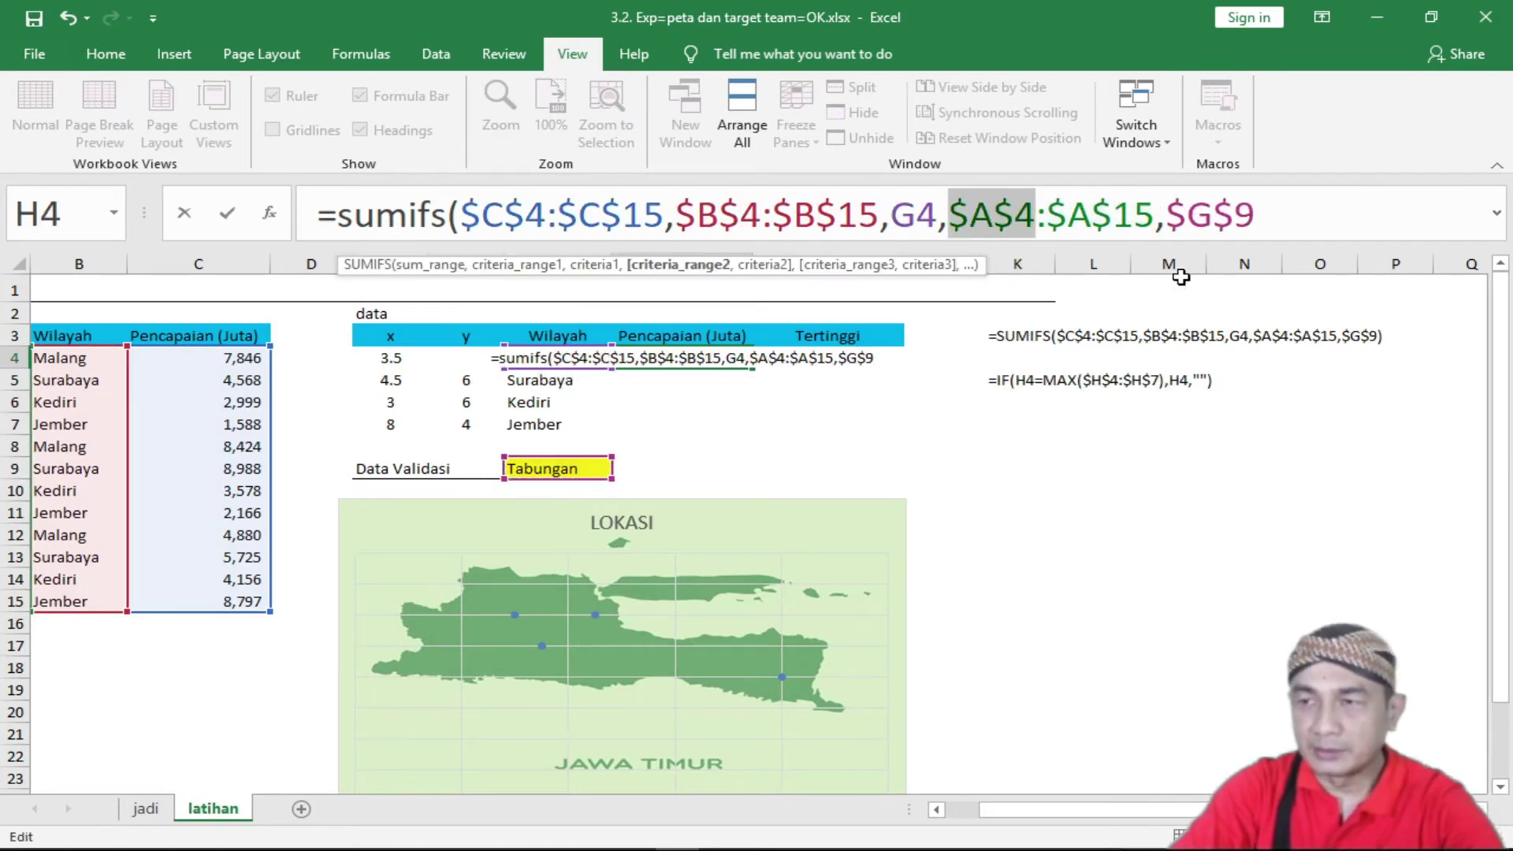
pyautogui.click(1265, 212)
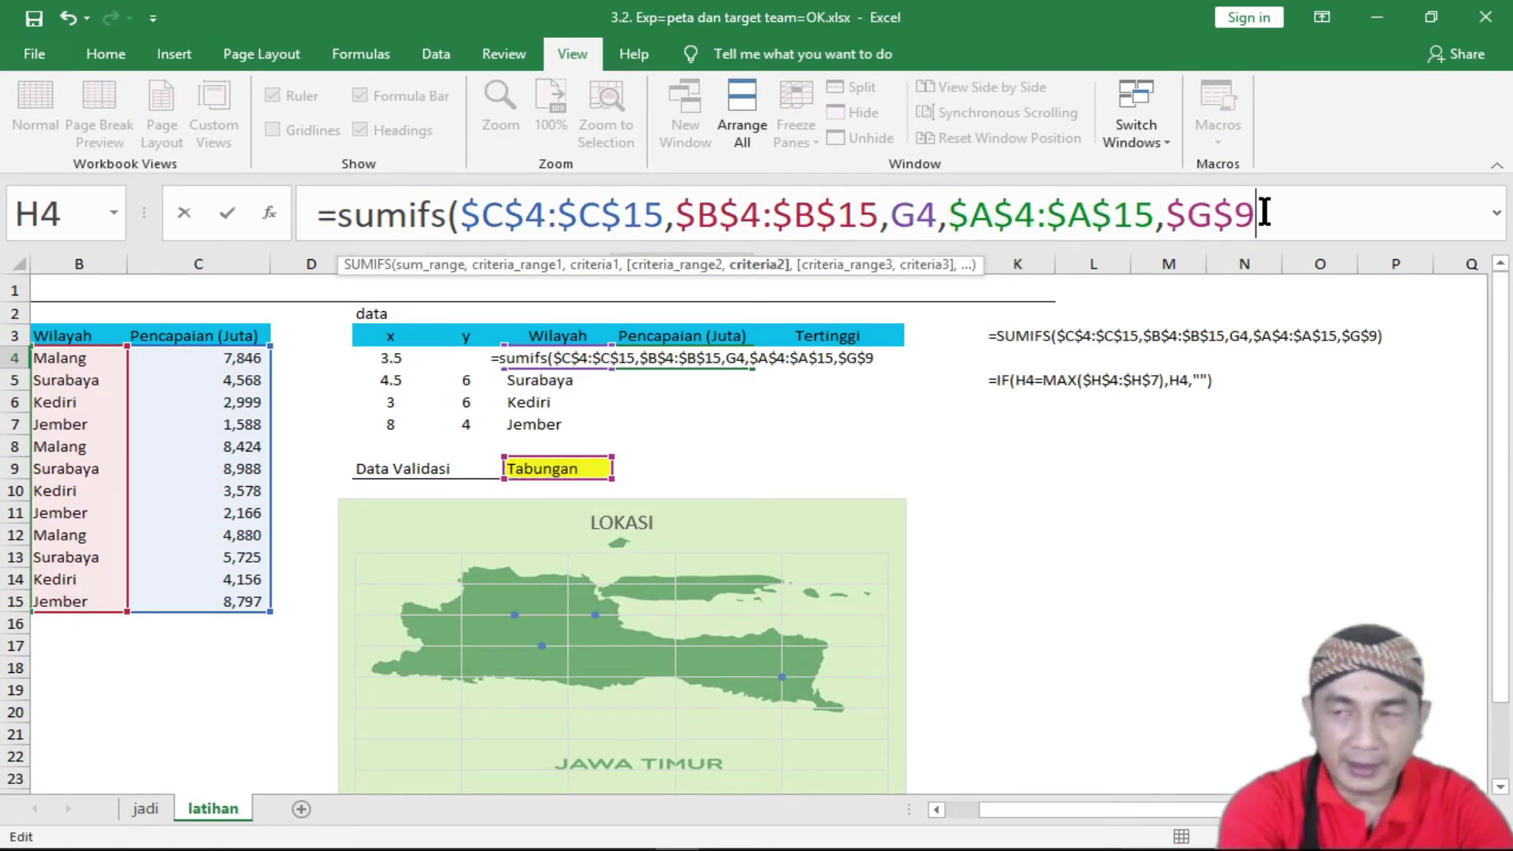
pyautogui.write(')')
pyautogui.press('Return')
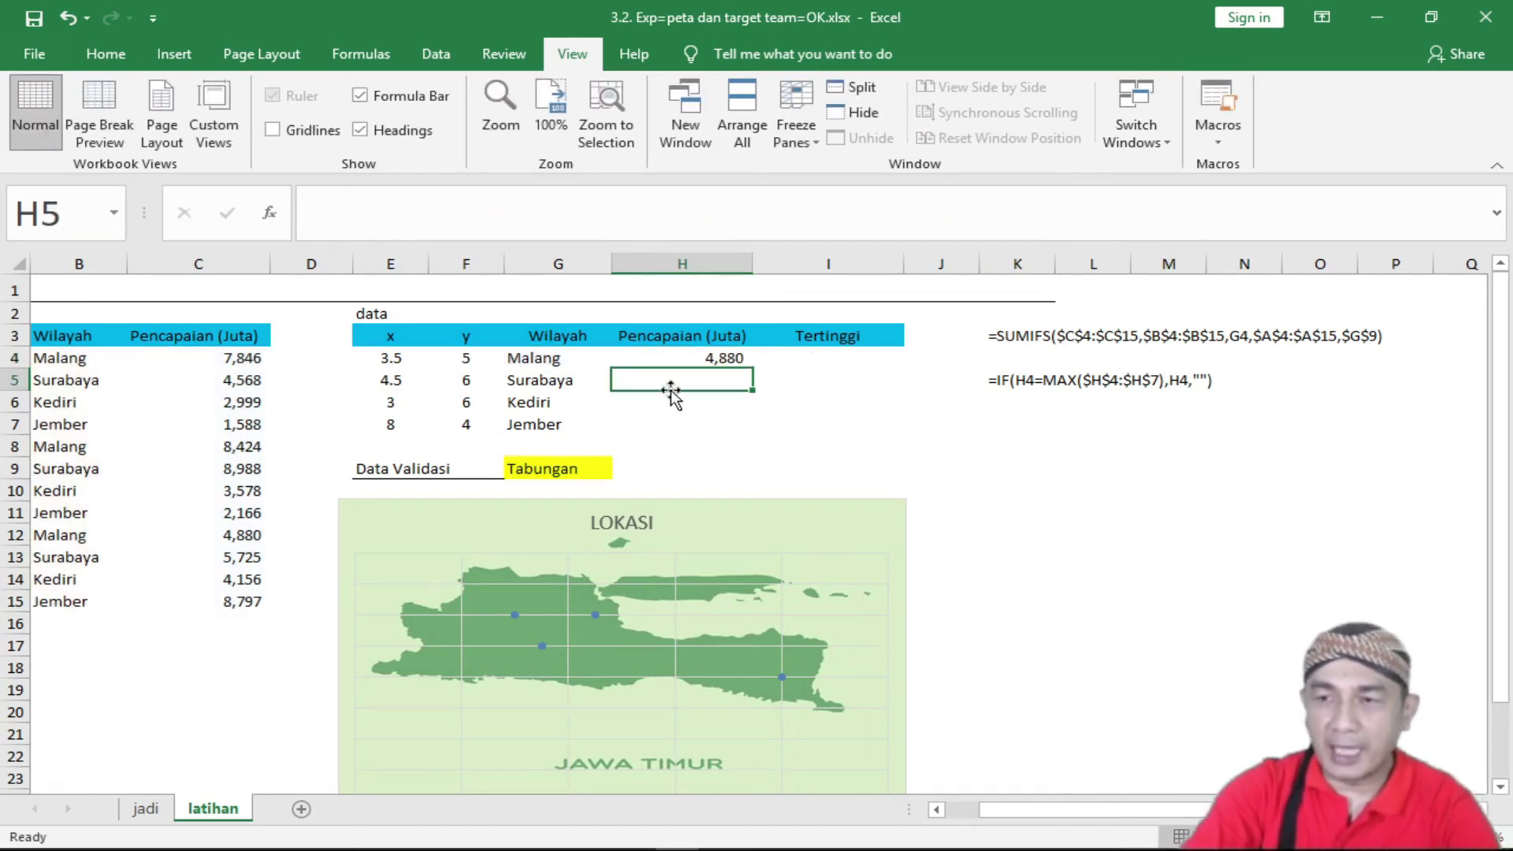
# Copy the H4 SUMIFS formula down to H7, giving 5,725, 4,156 and 8,797.
pyautogui.click(687, 357)
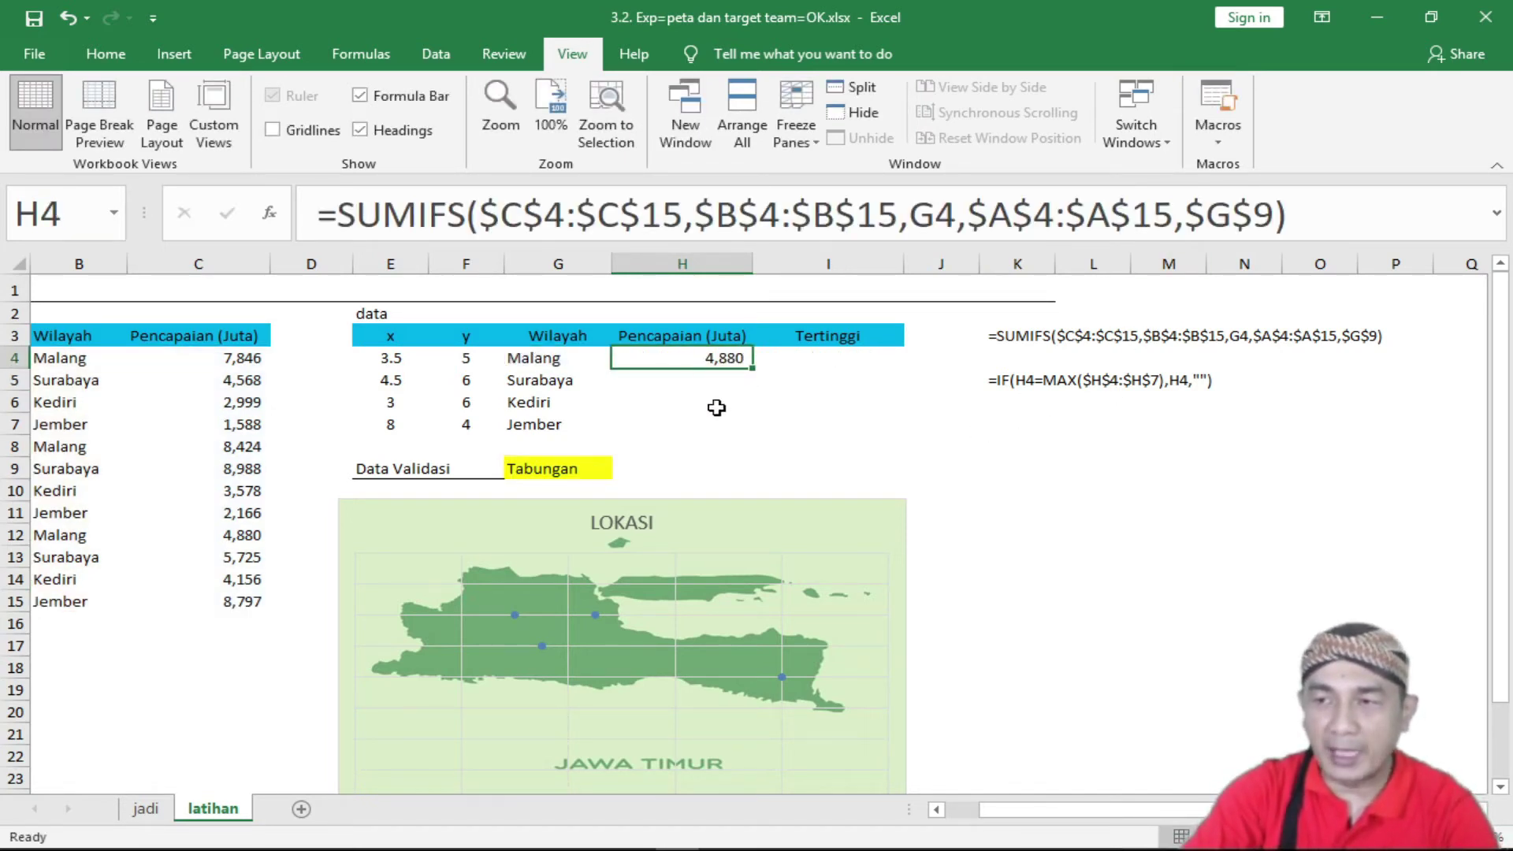
pyautogui.doubleClick(753, 370)
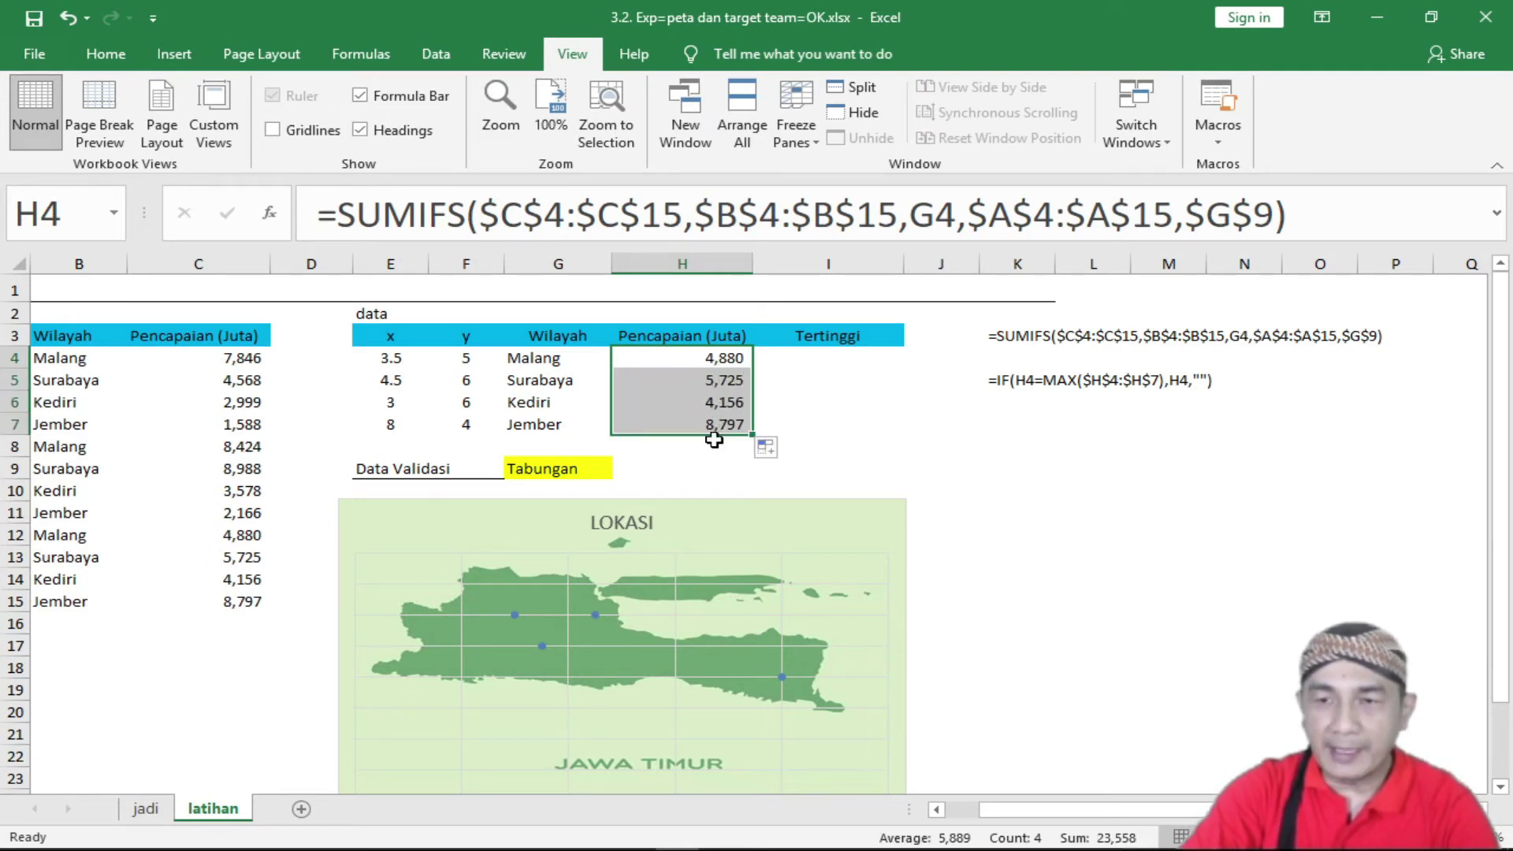
pyautogui.click(703, 354)
pyautogui.click(827, 359)
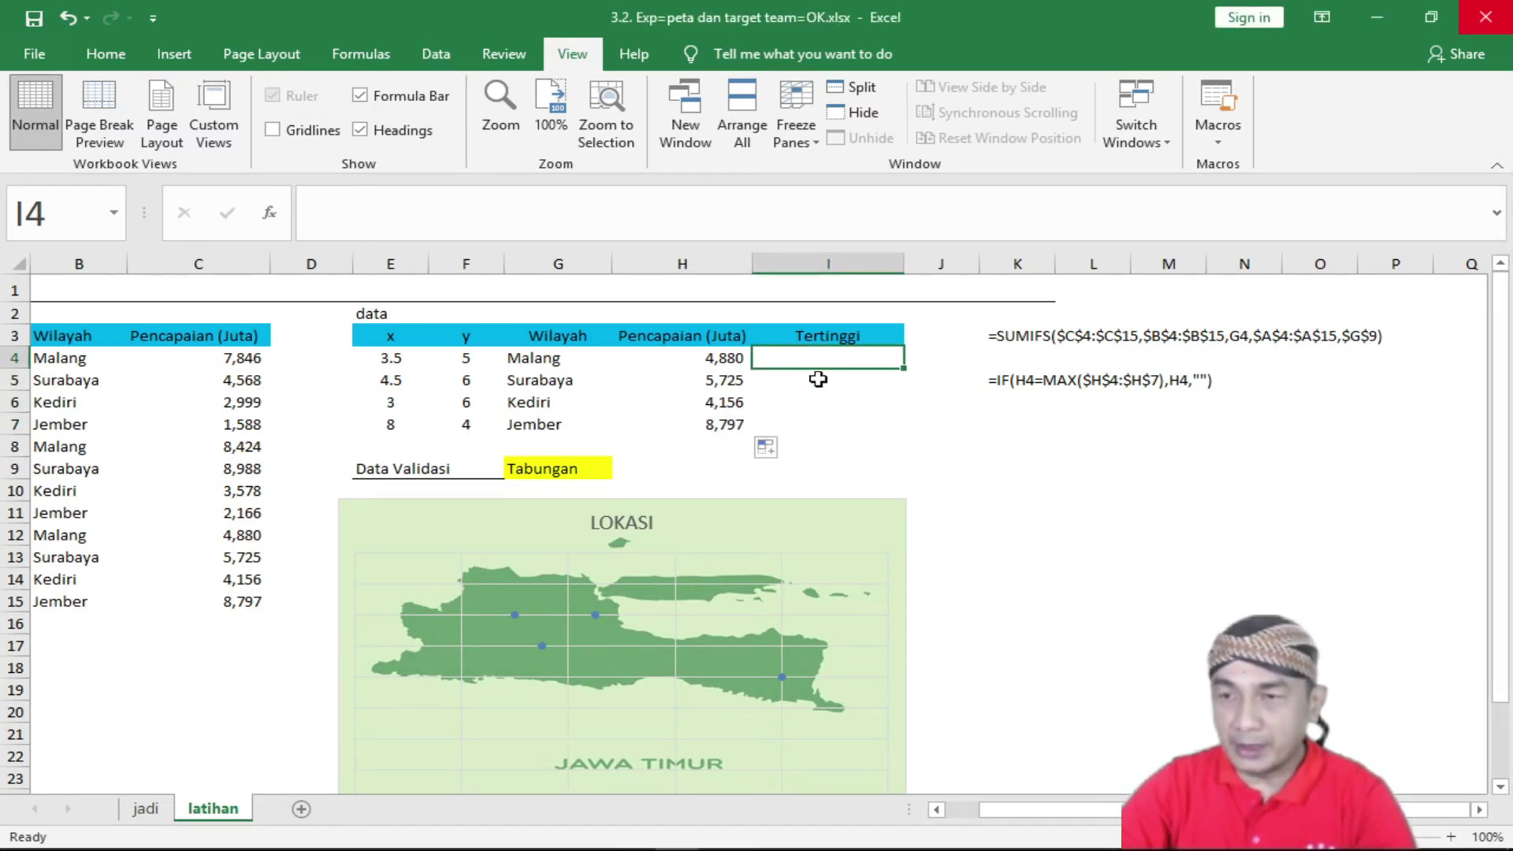
pyautogui.click(818, 379)
pyautogui.click(816, 406)
pyautogui.click(813, 425)
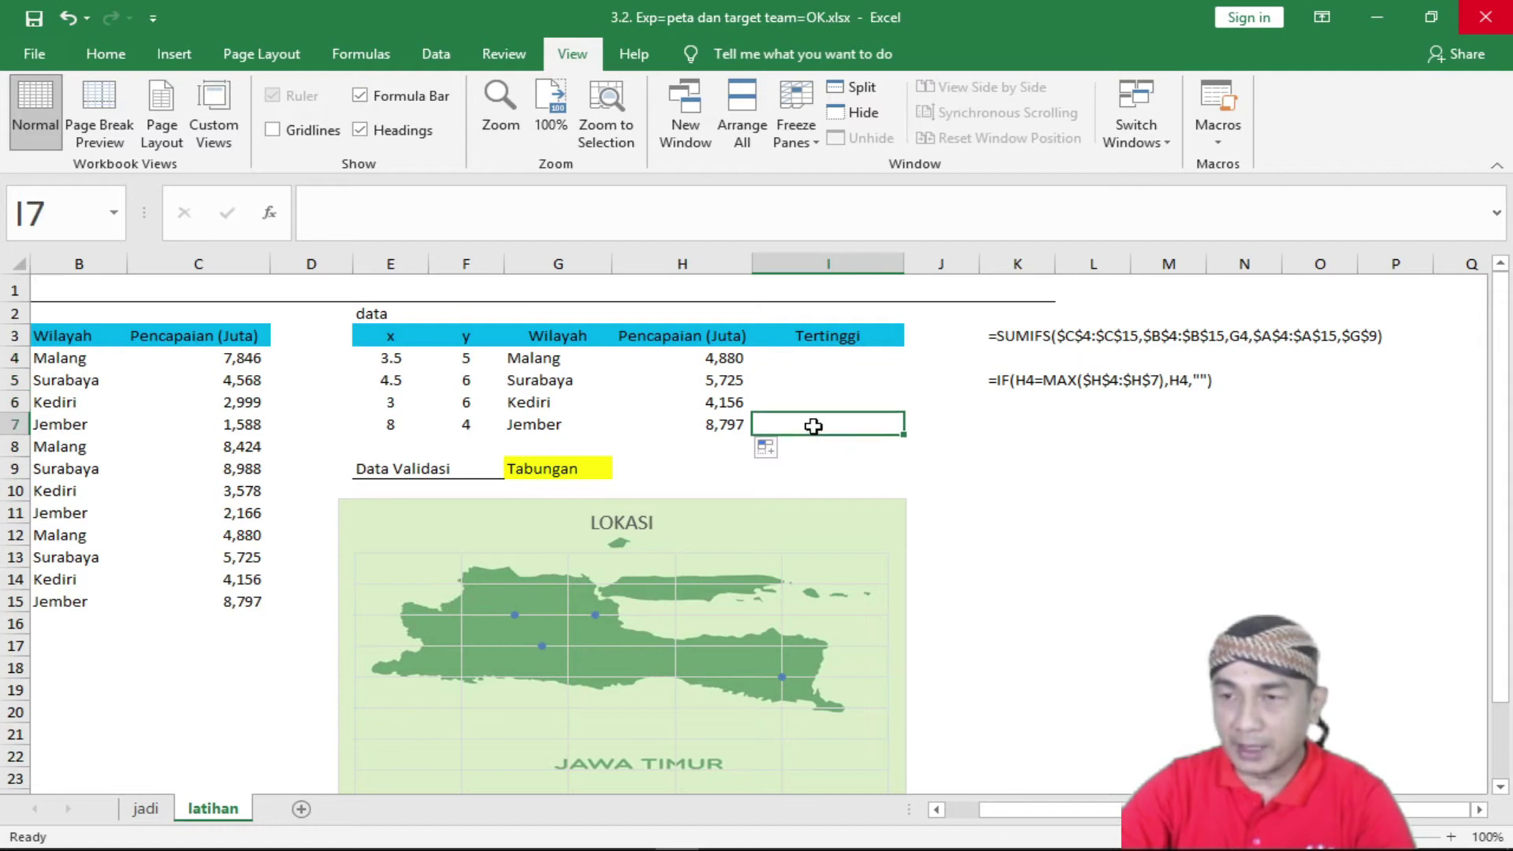
pyautogui.click(541, 473)
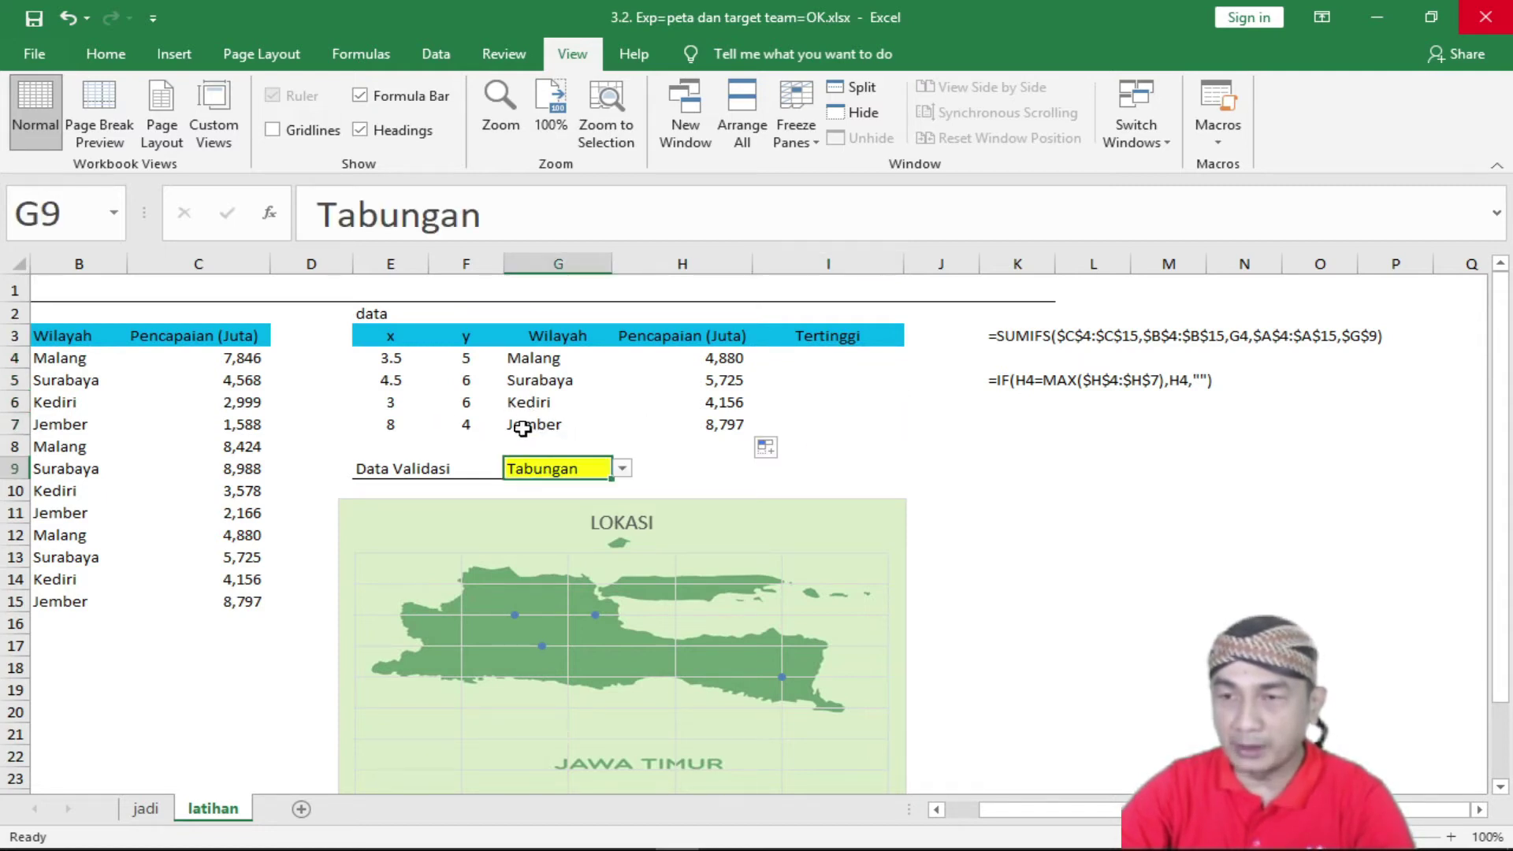
pyautogui.click(522, 429)
pyautogui.click(676, 425)
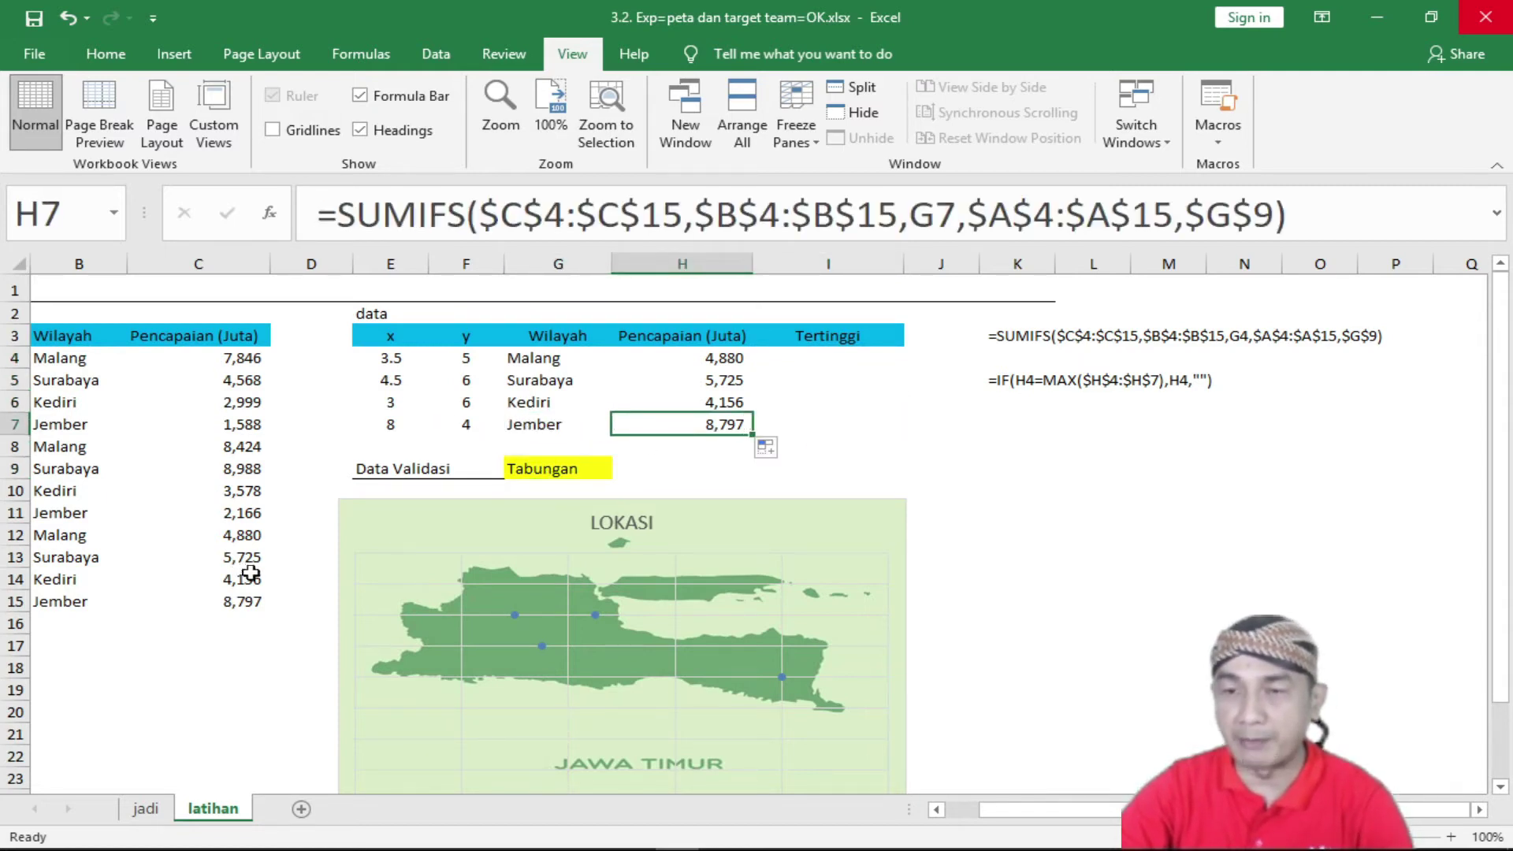
pyautogui.click(824, 424)
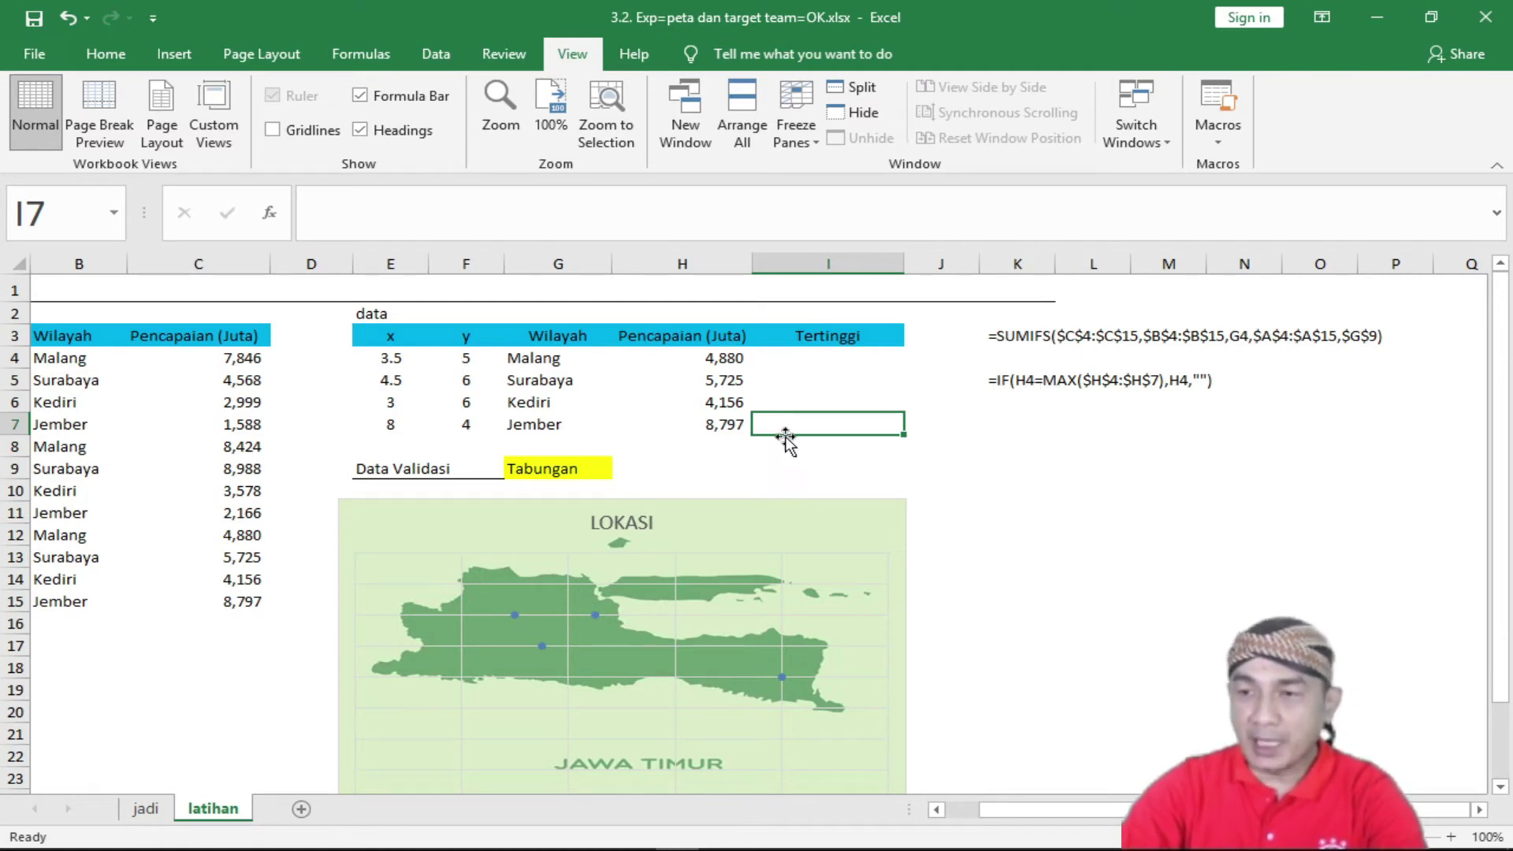
# Paste =IF(H7=MAX($H$4:$H$7),H7,"") into I7, which shows 8,797.
pyautogui.click(334, 211)
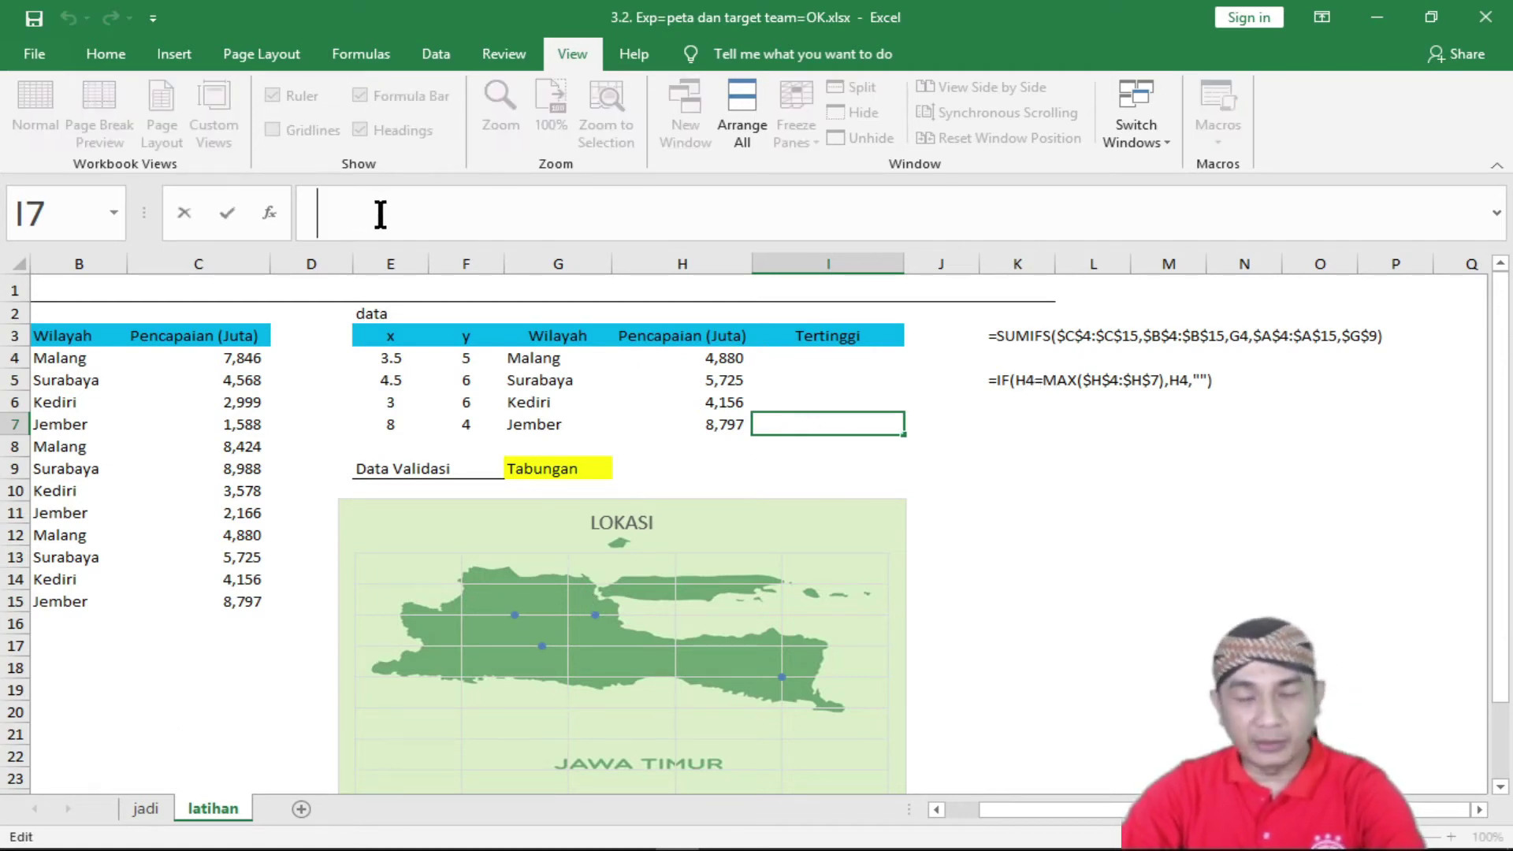
pyautogui.write('=IF(H7=MAX($H$4:$H$7),H7,"")')
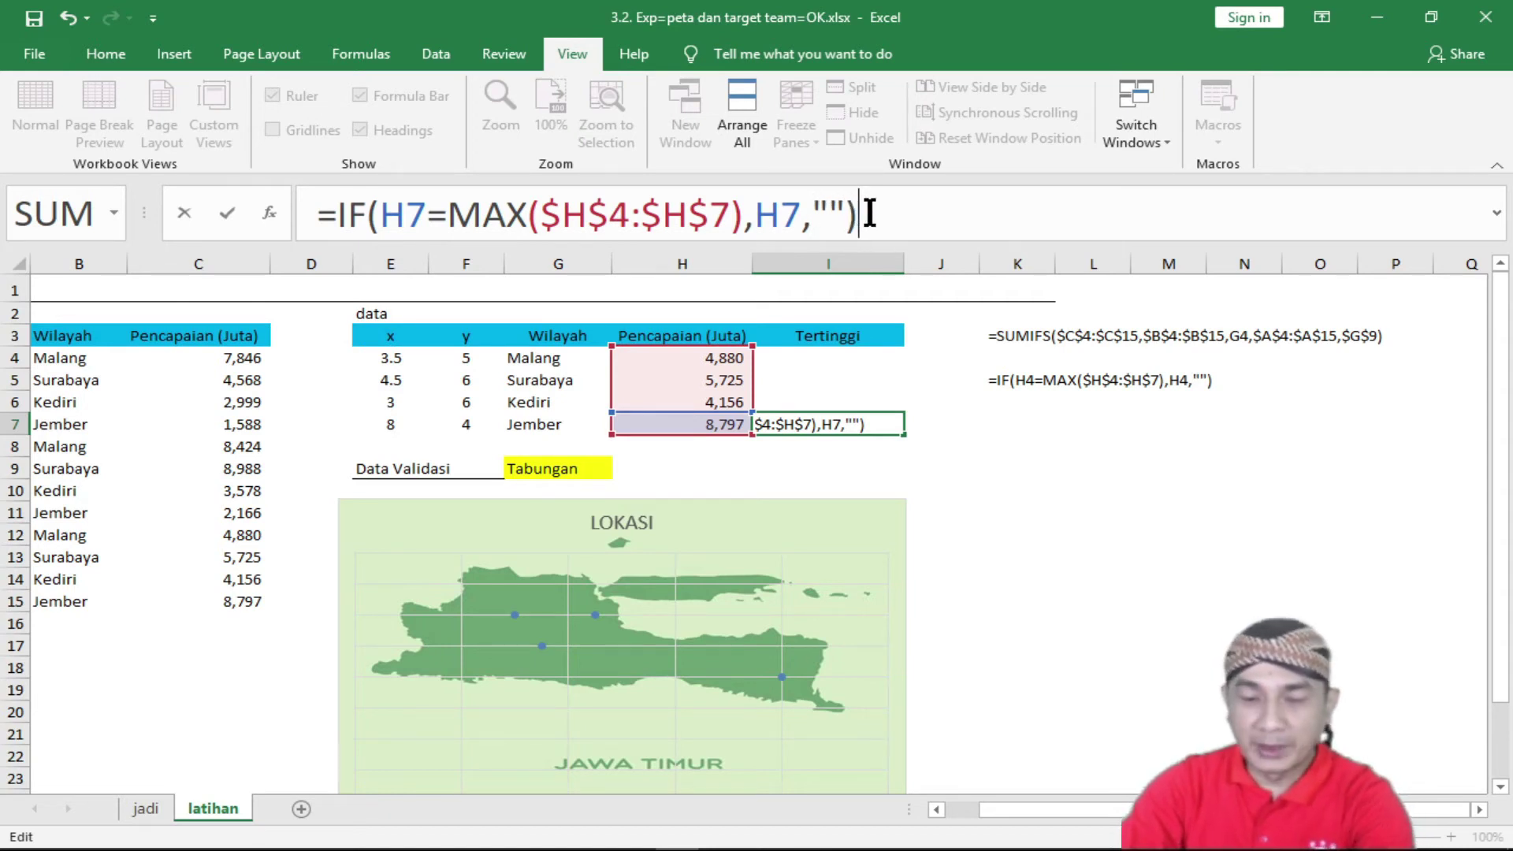
pyautogui.press('Return')
# Copy the I7 highest-value formula up through I4, leaving the other rows blank.
pyautogui.click(862, 428)
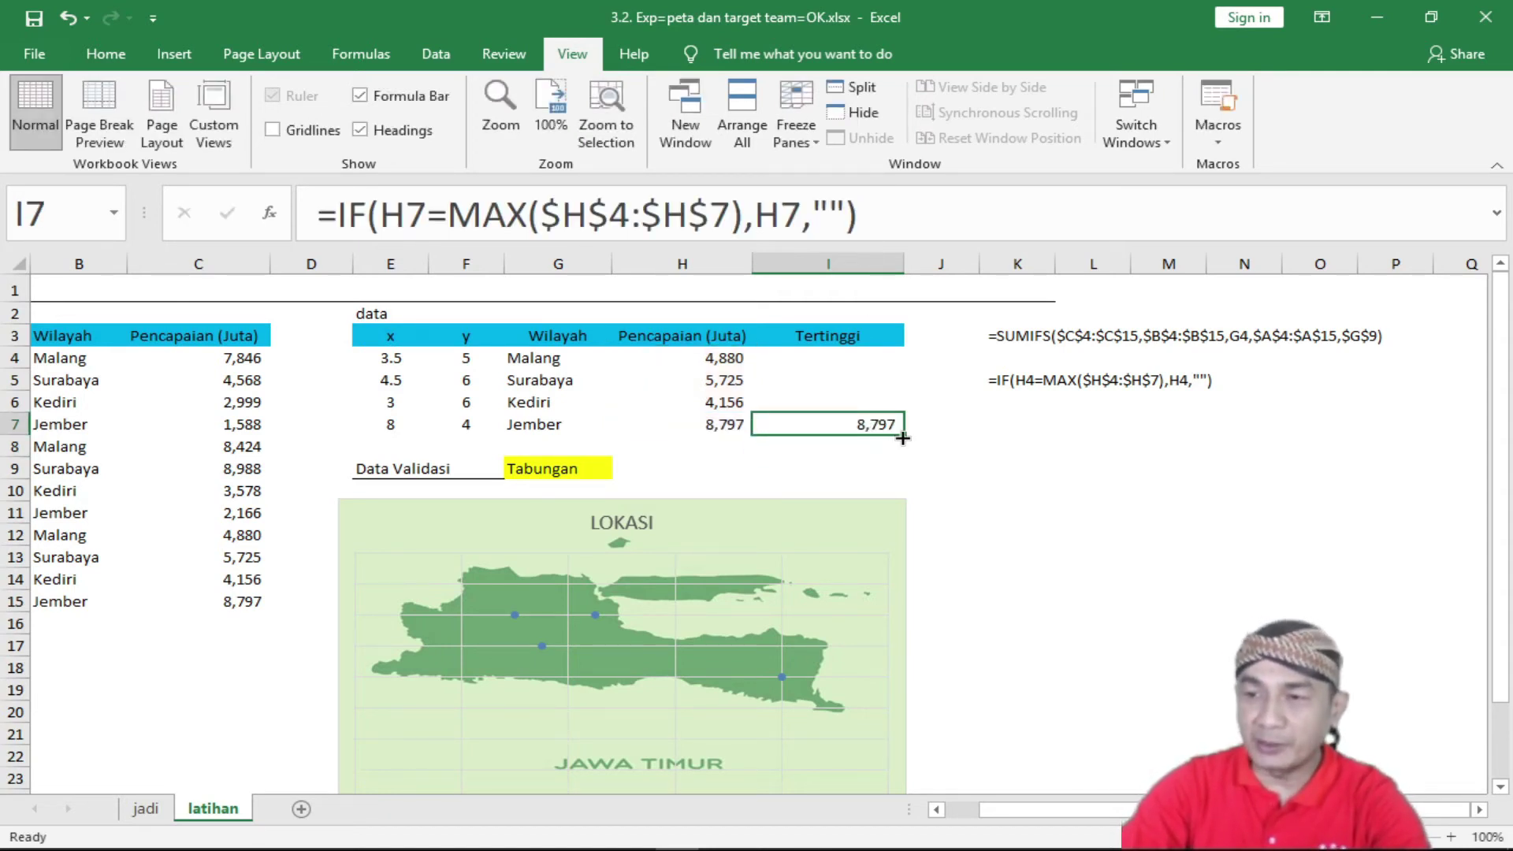
pyautogui.click(882, 401)
pyautogui.click(886, 419)
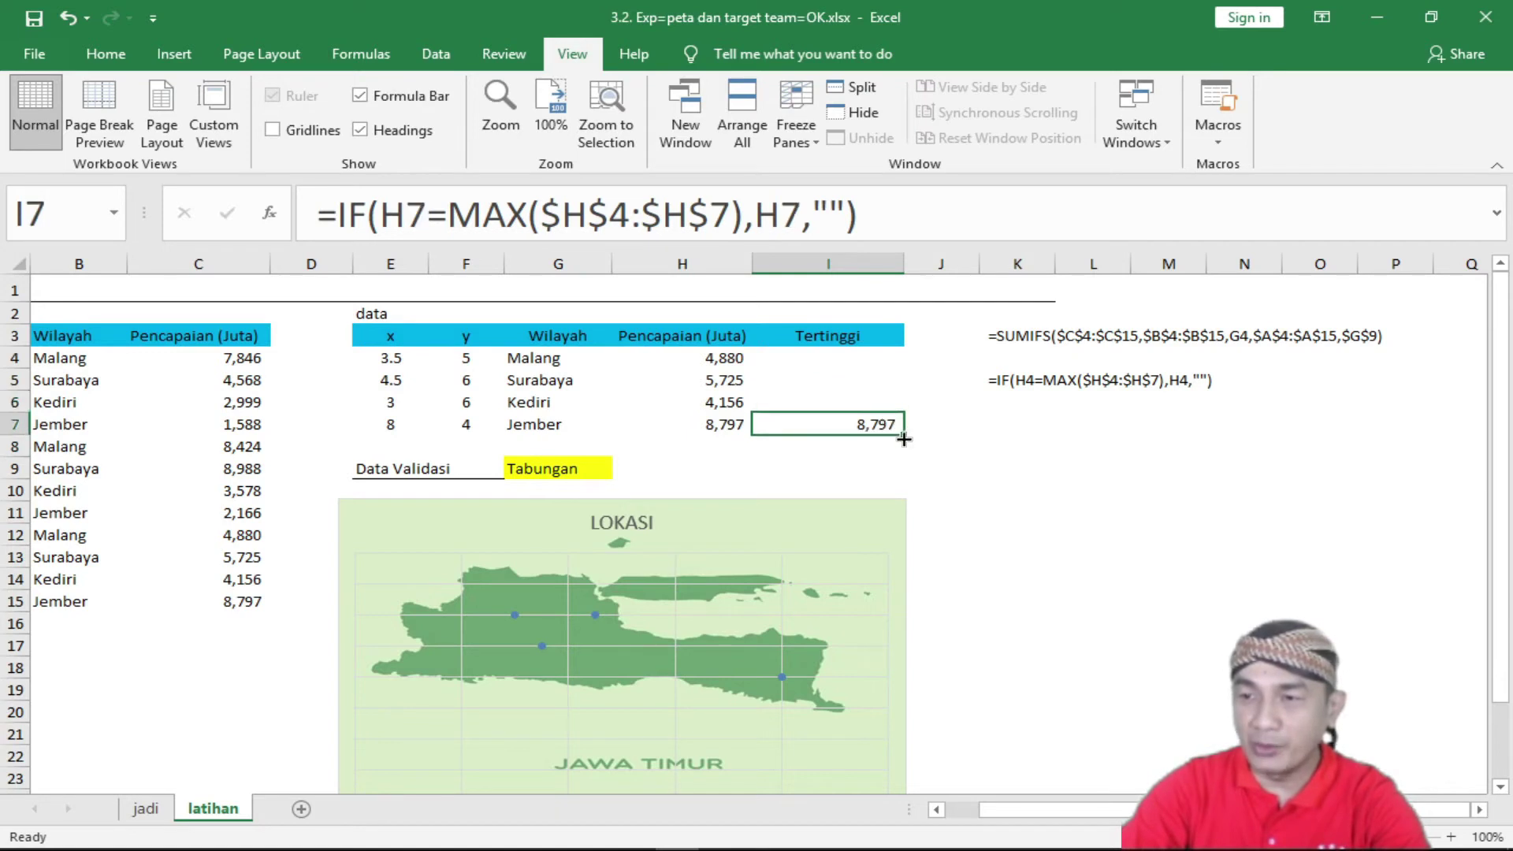
pyautogui.moveTo(906, 439); pyautogui.dragTo(888, 354)
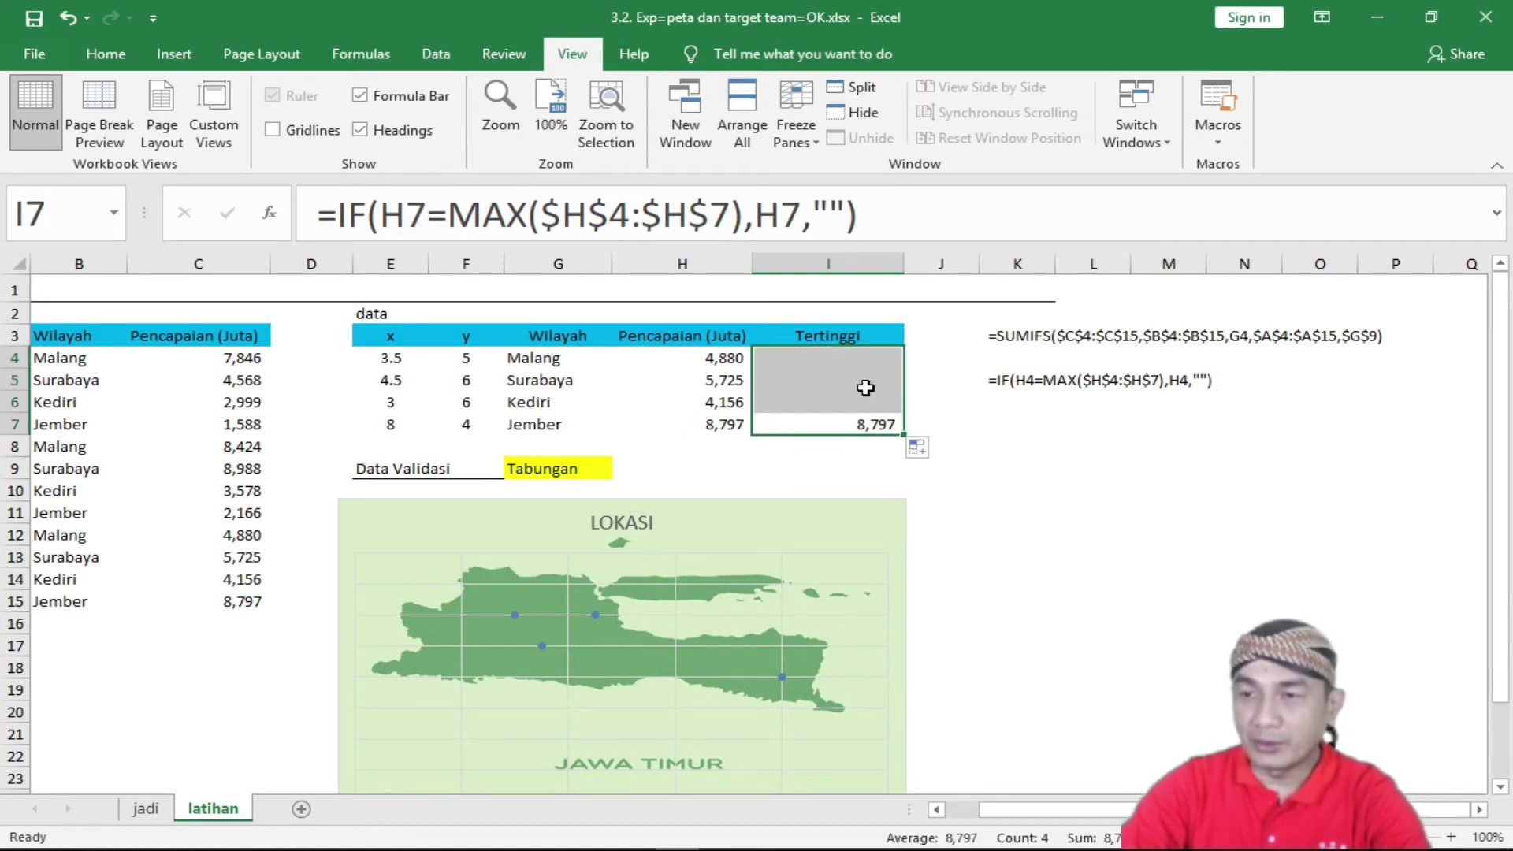
pyautogui.click(865, 385)
pyautogui.click(580, 468)
# Switch G9 to Deposito, then to Kredit, so Malang's 7,846 is flagged highest.
pyautogui.click(622, 469)
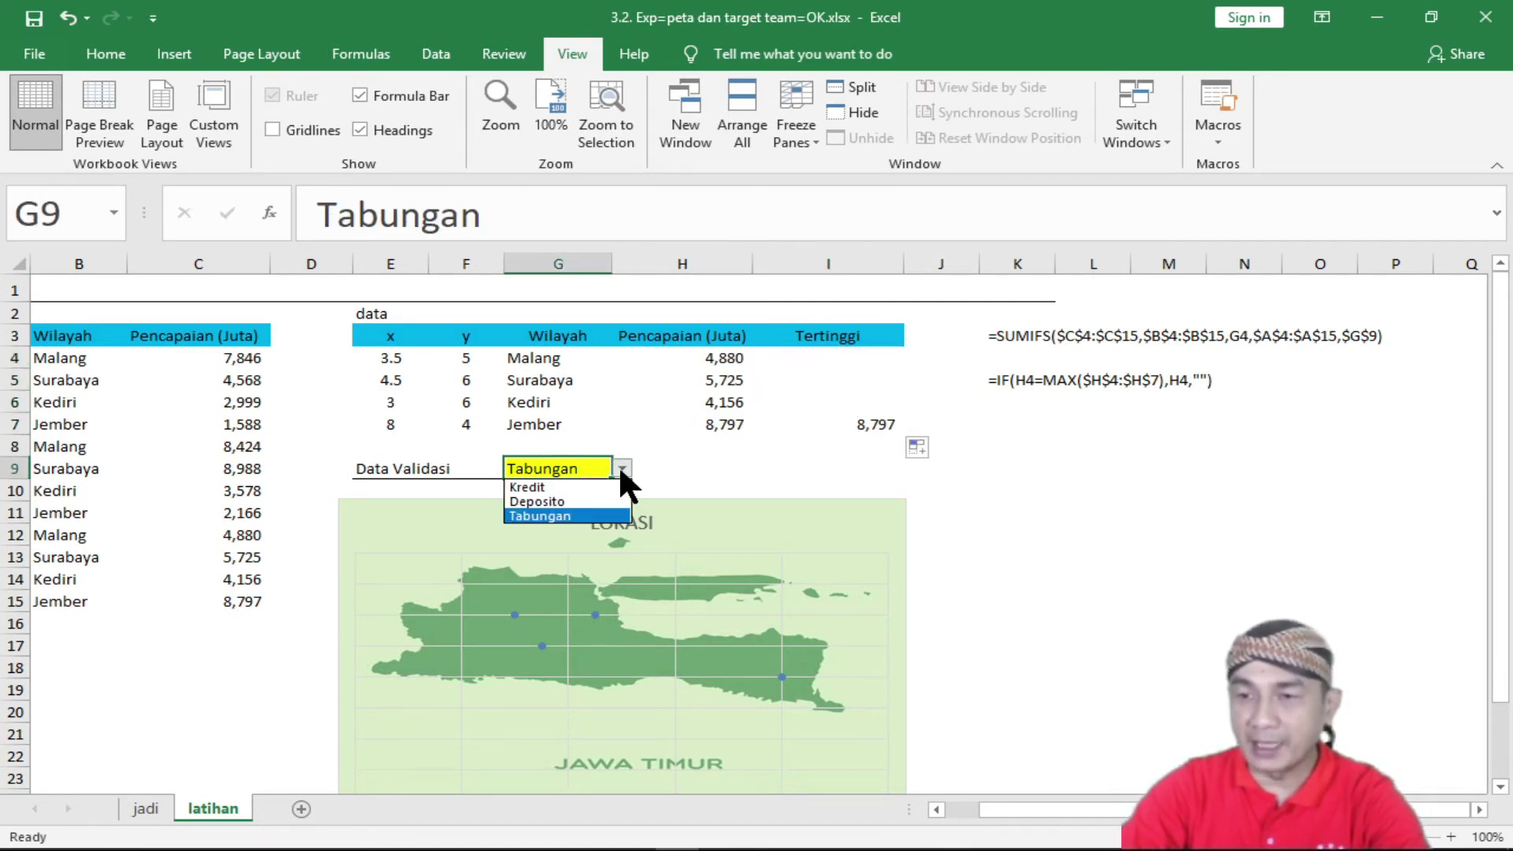
pyautogui.click(561, 504)
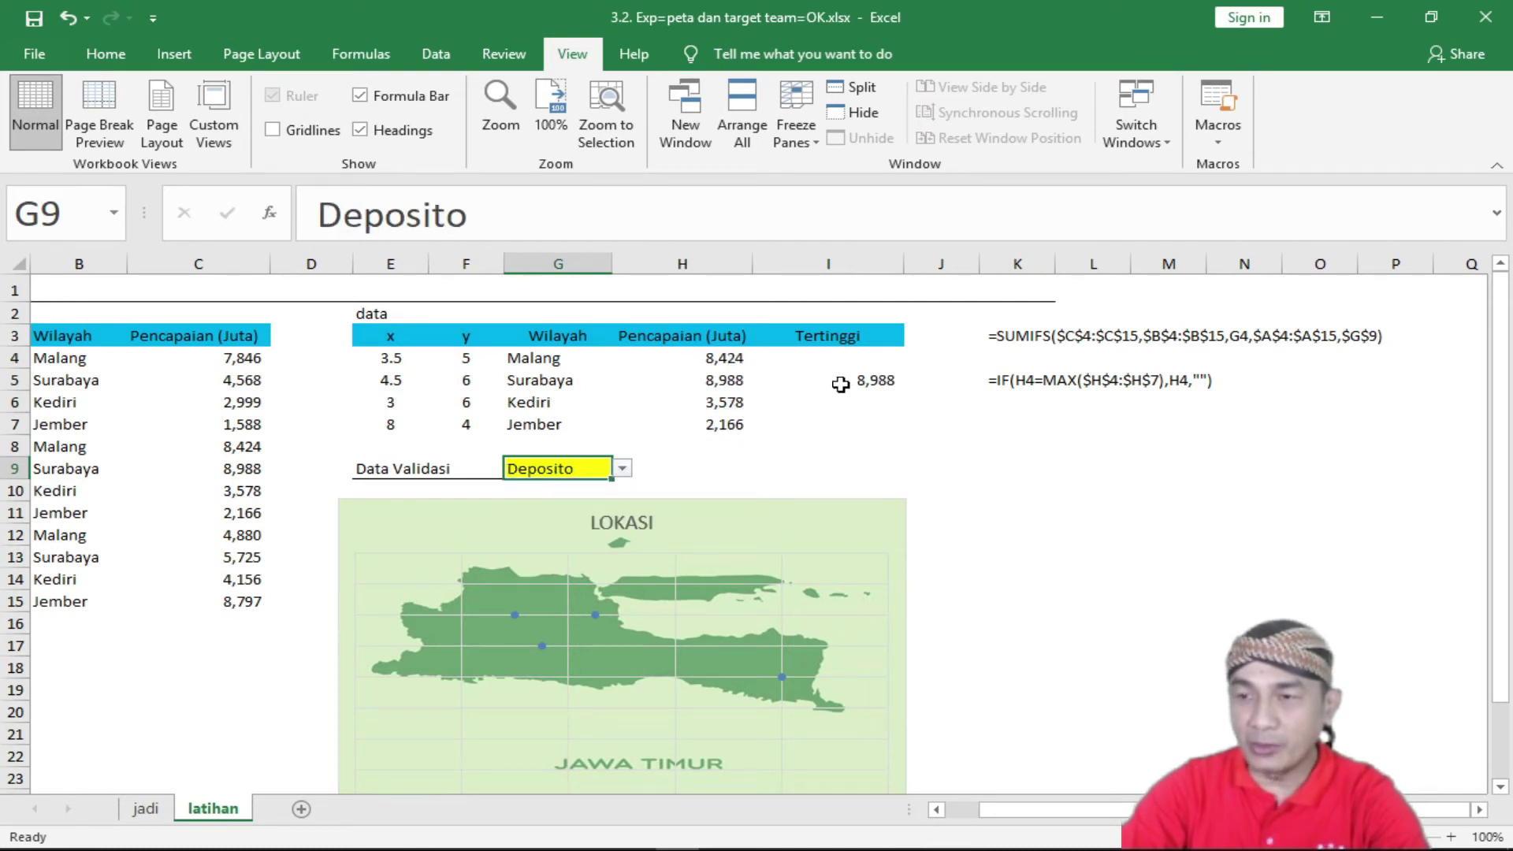
pyautogui.click(622, 469)
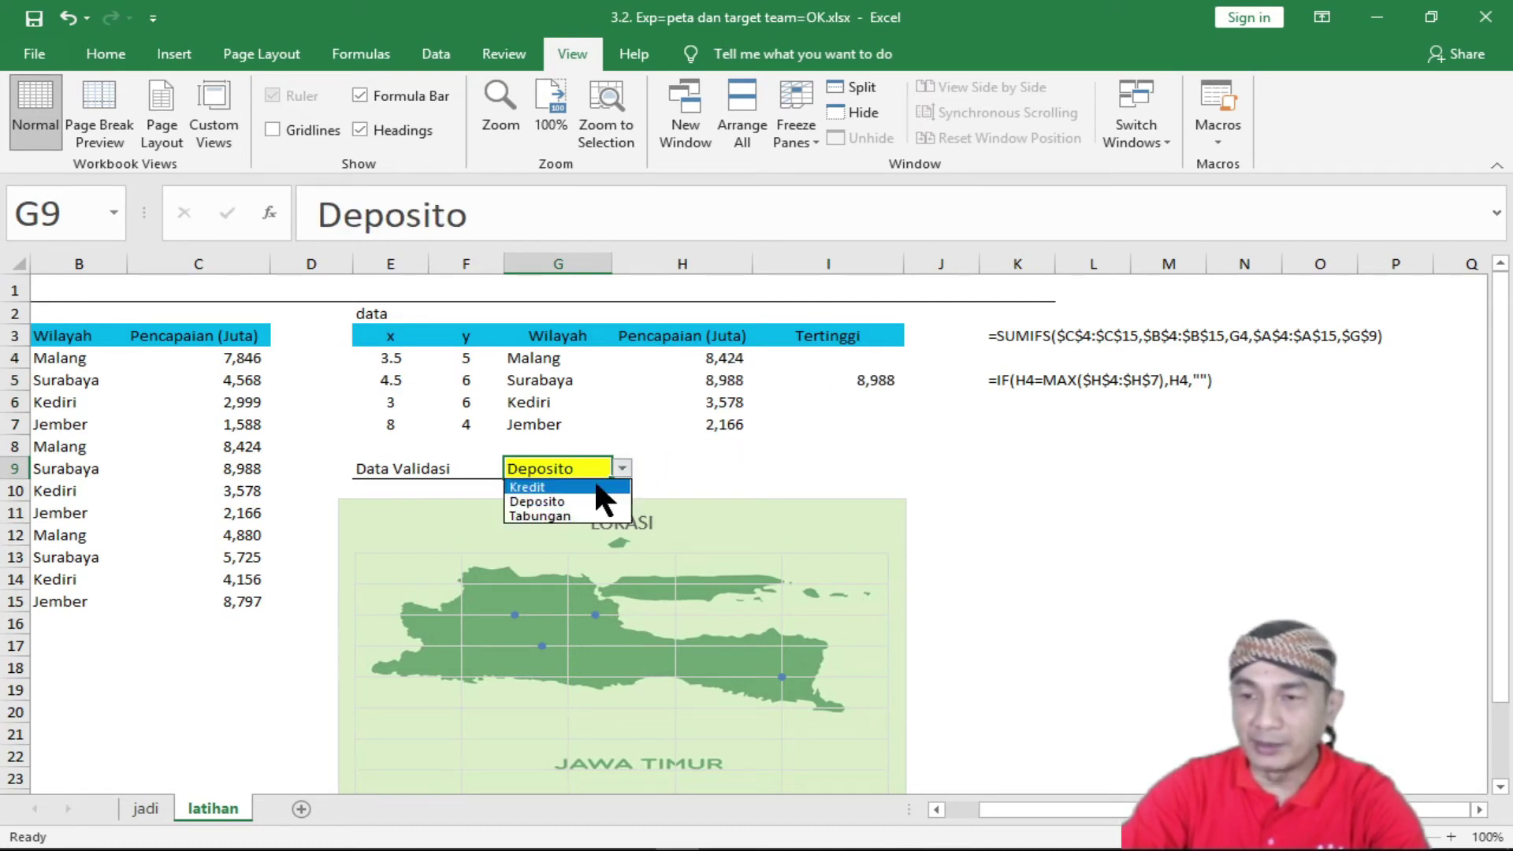
pyautogui.click(588, 488)
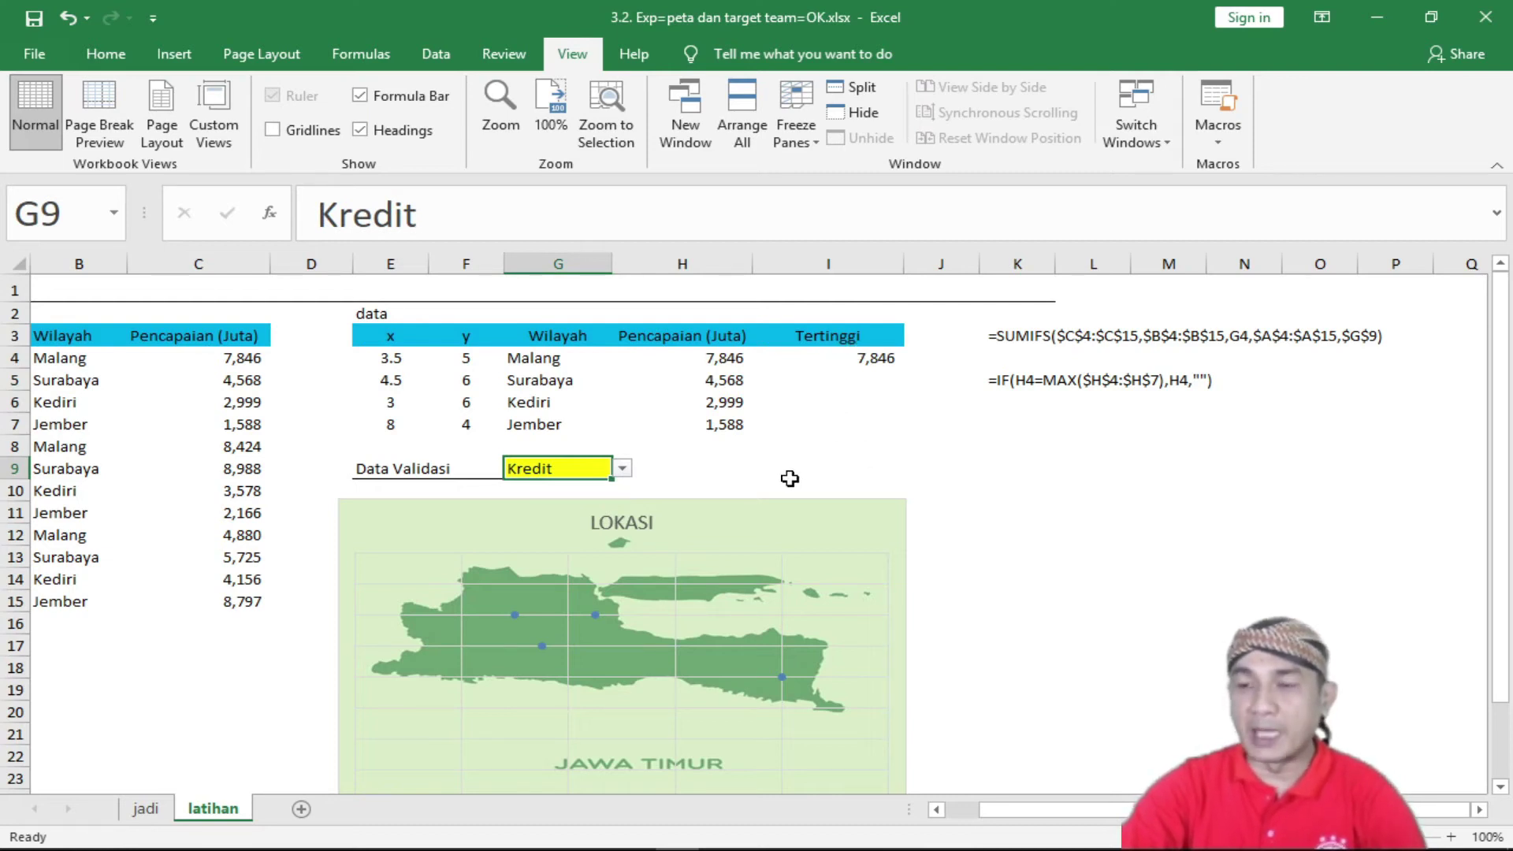
pyautogui.click(1053, 492)
# Delete the map chart's horizontal and vertical gridlines.
pyautogui.scroll(-1, 984, 544)
pyautogui.scroll(-1, 977, 547)
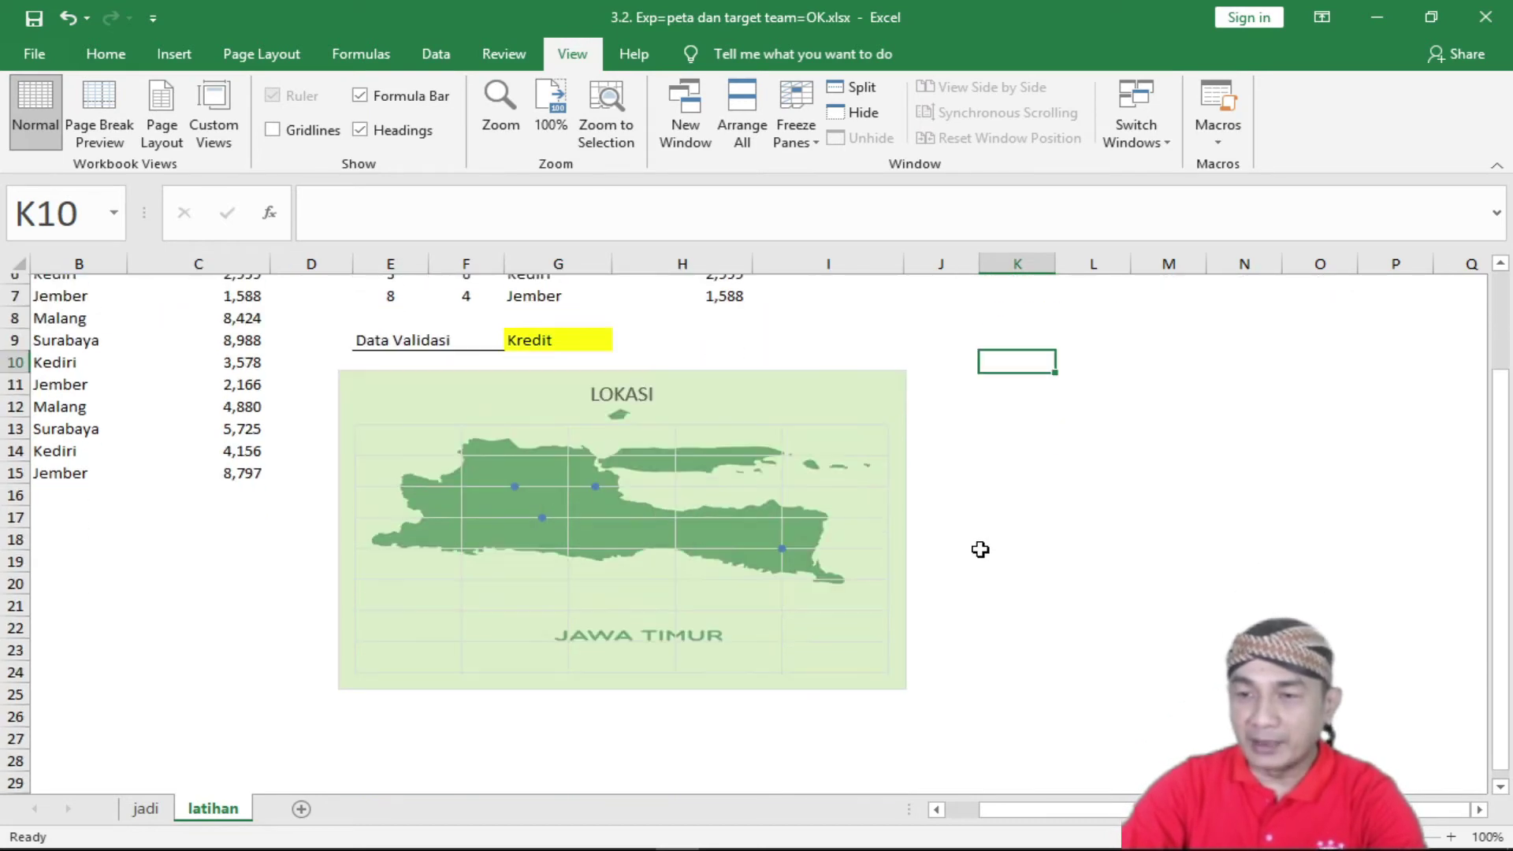
pyautogui.click(649, 500)
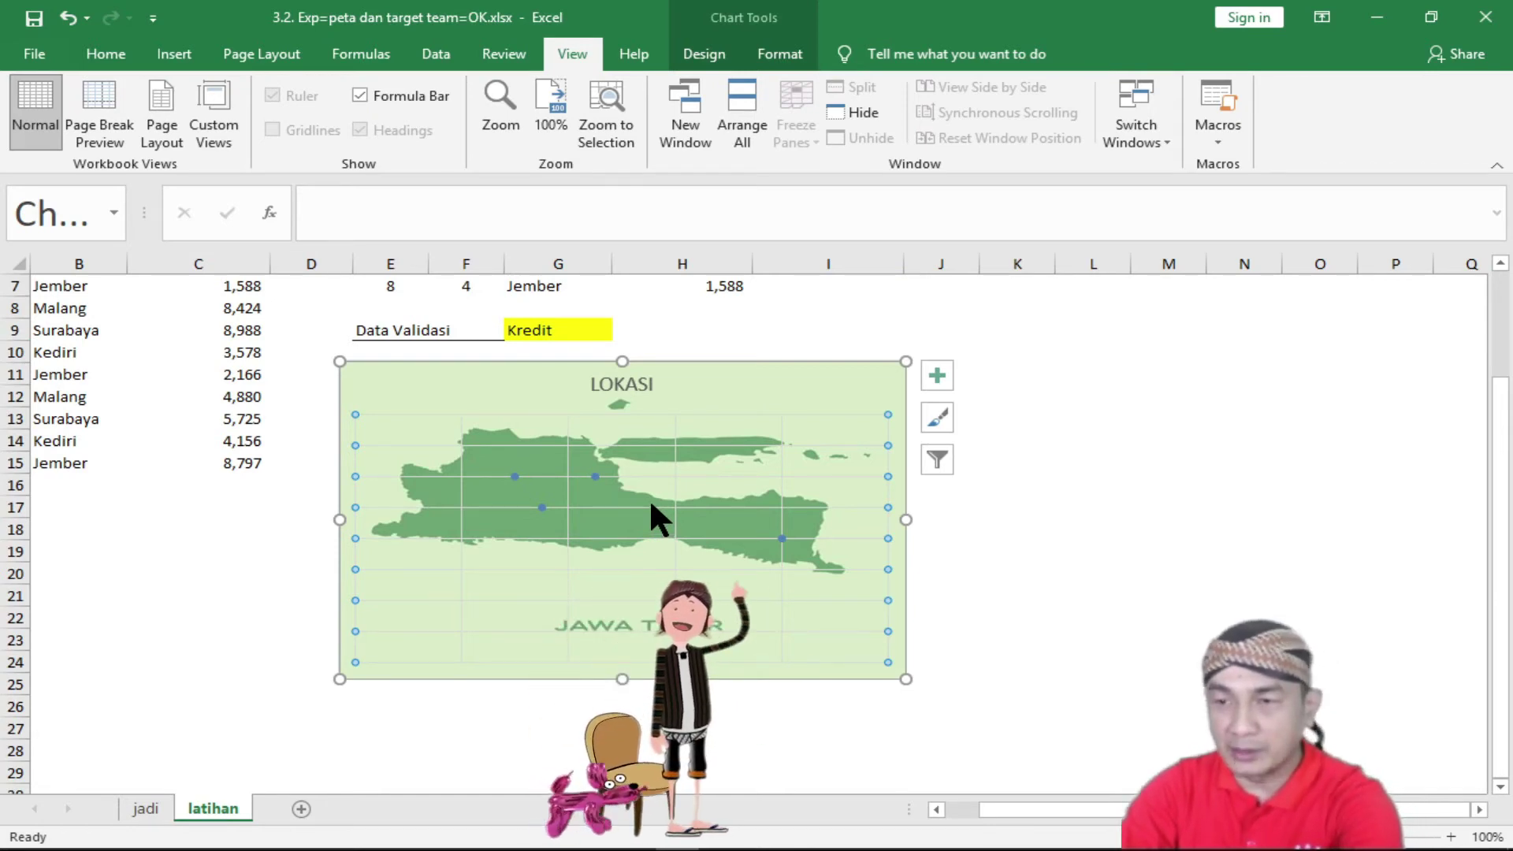
pyautogui.press('Delete')
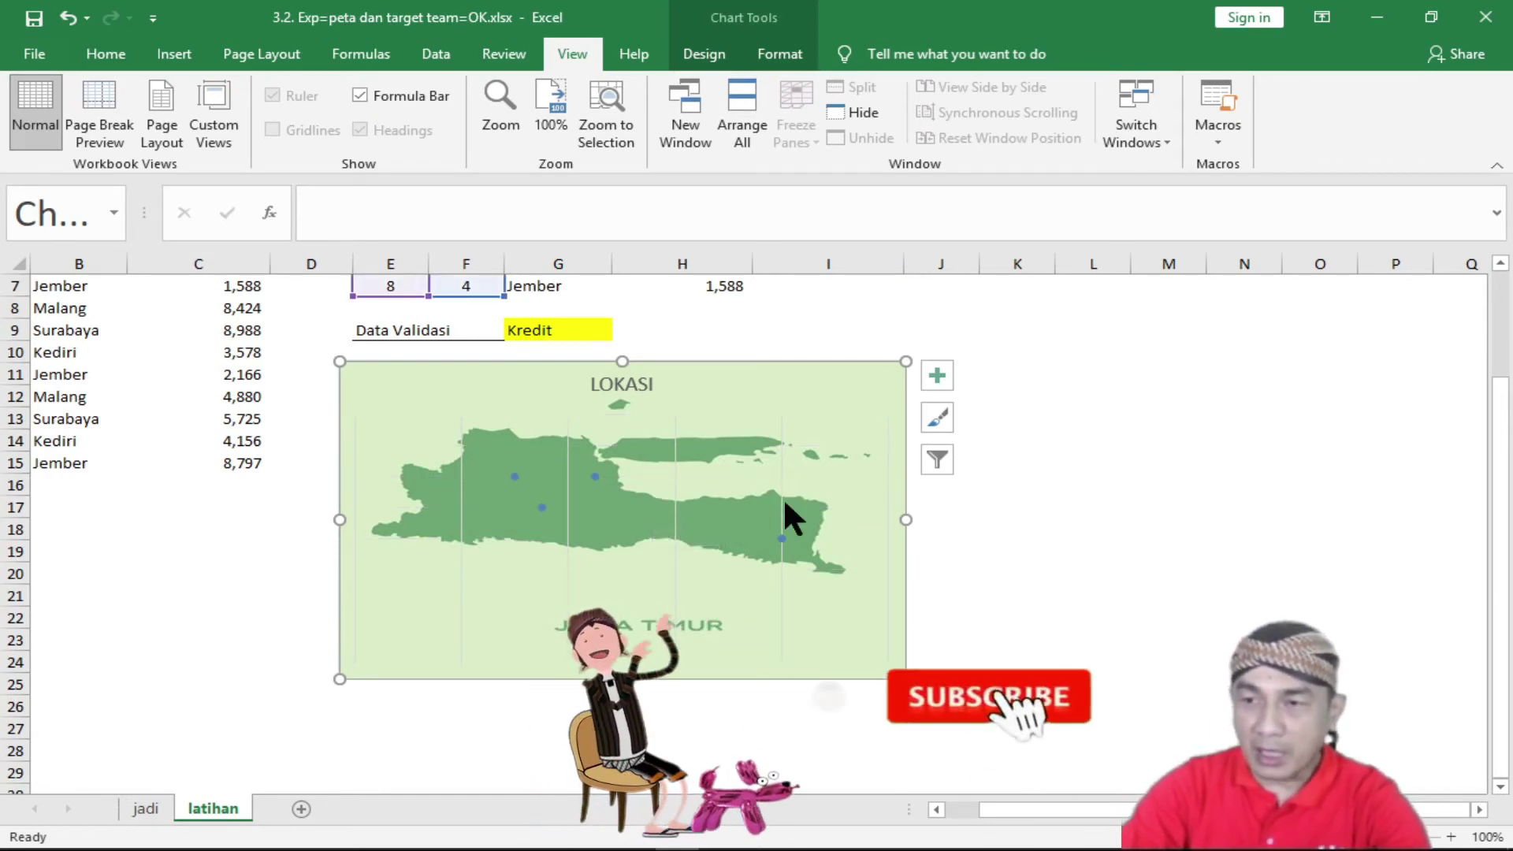
pyautogui.click(781, 507)
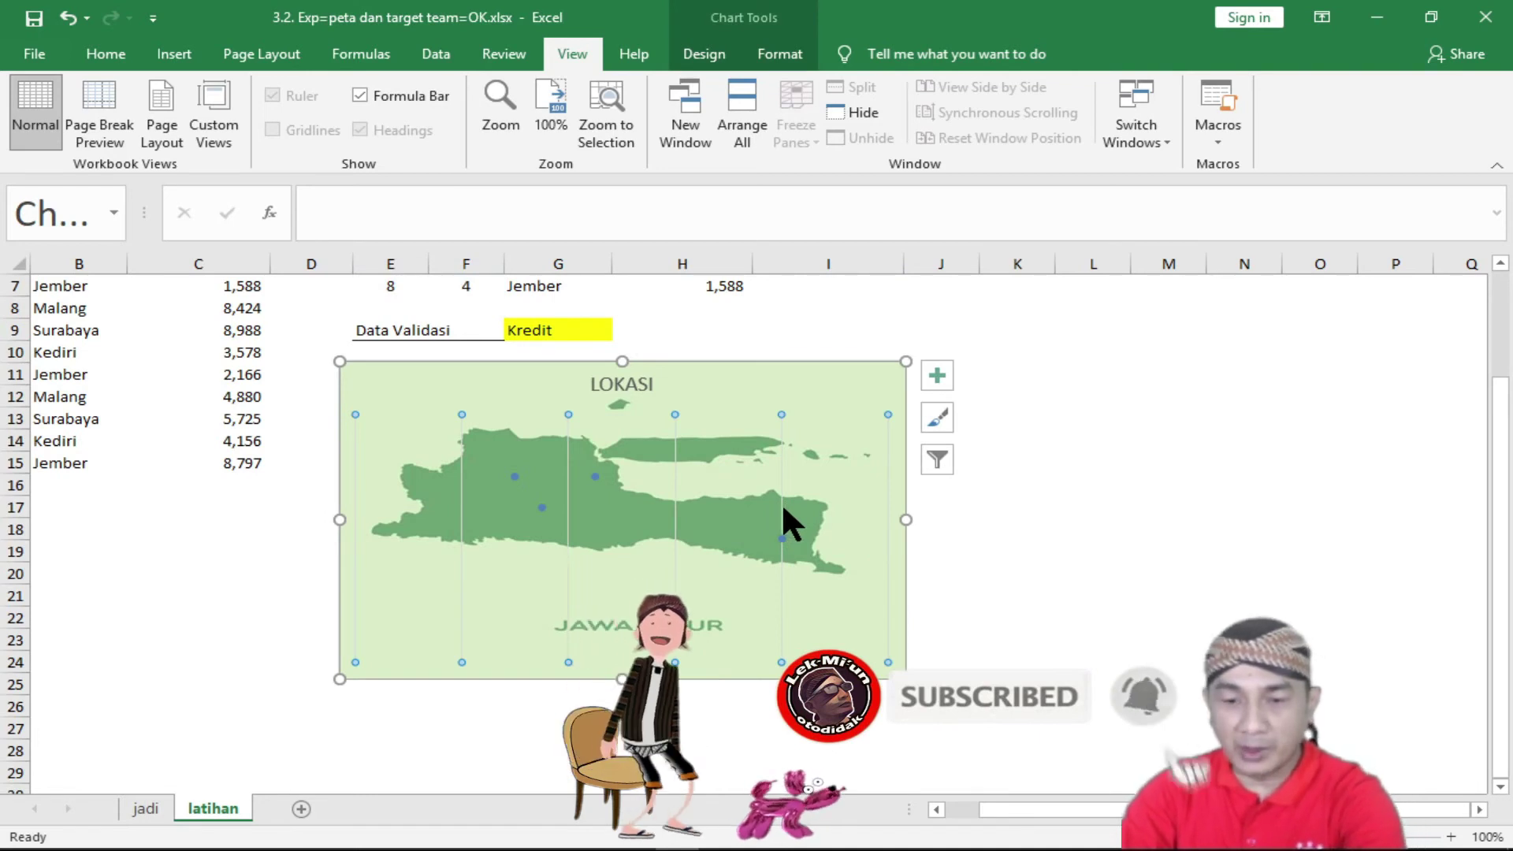
pyautogui.press('Delete')
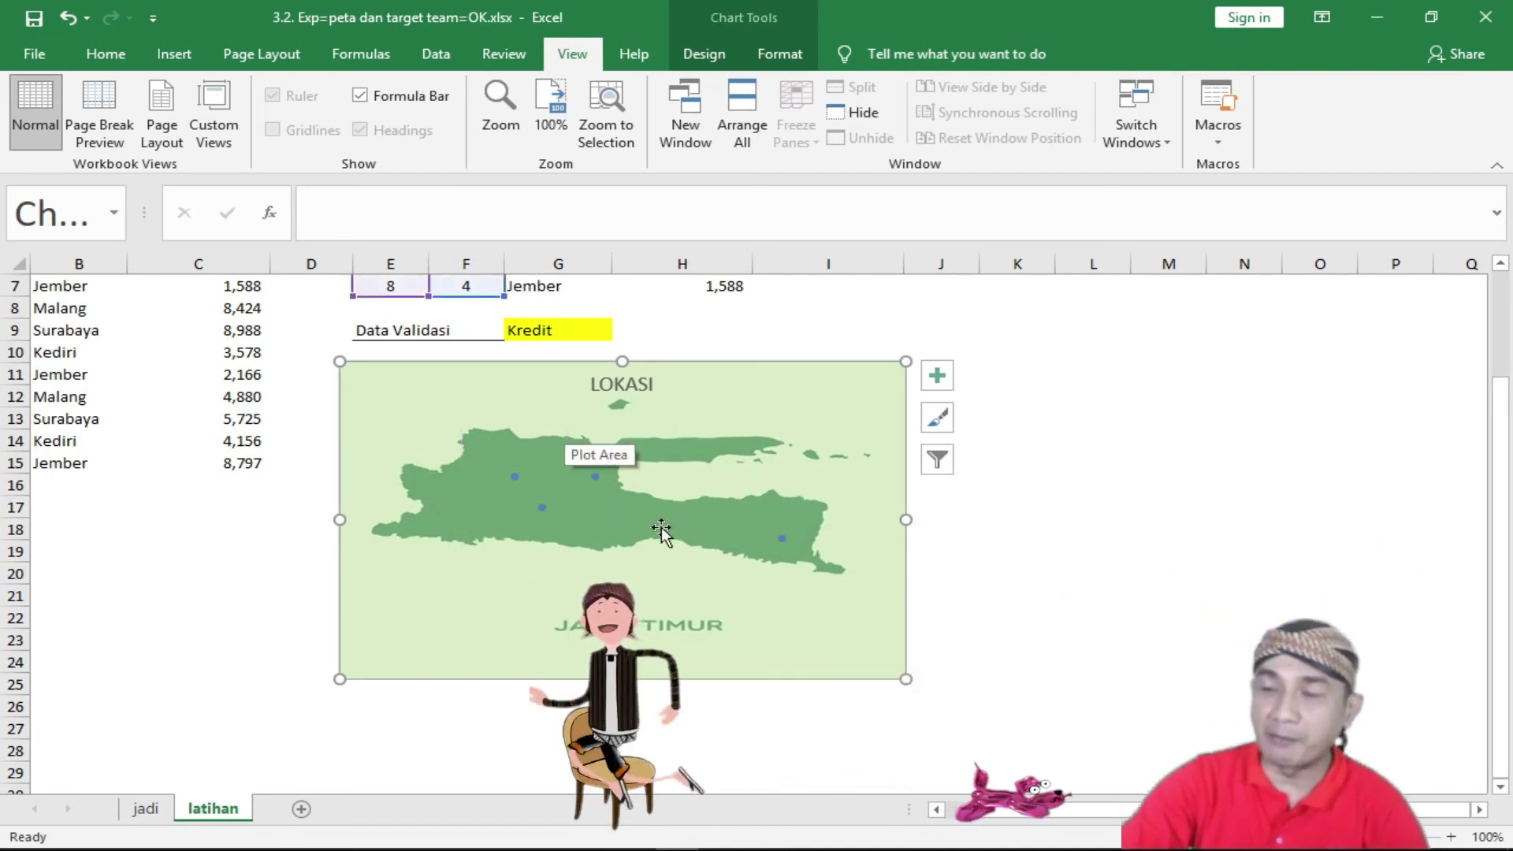
# Open the LOKASI series' marker border settings in Format Data Series.
pyautogui.click(514, 477)
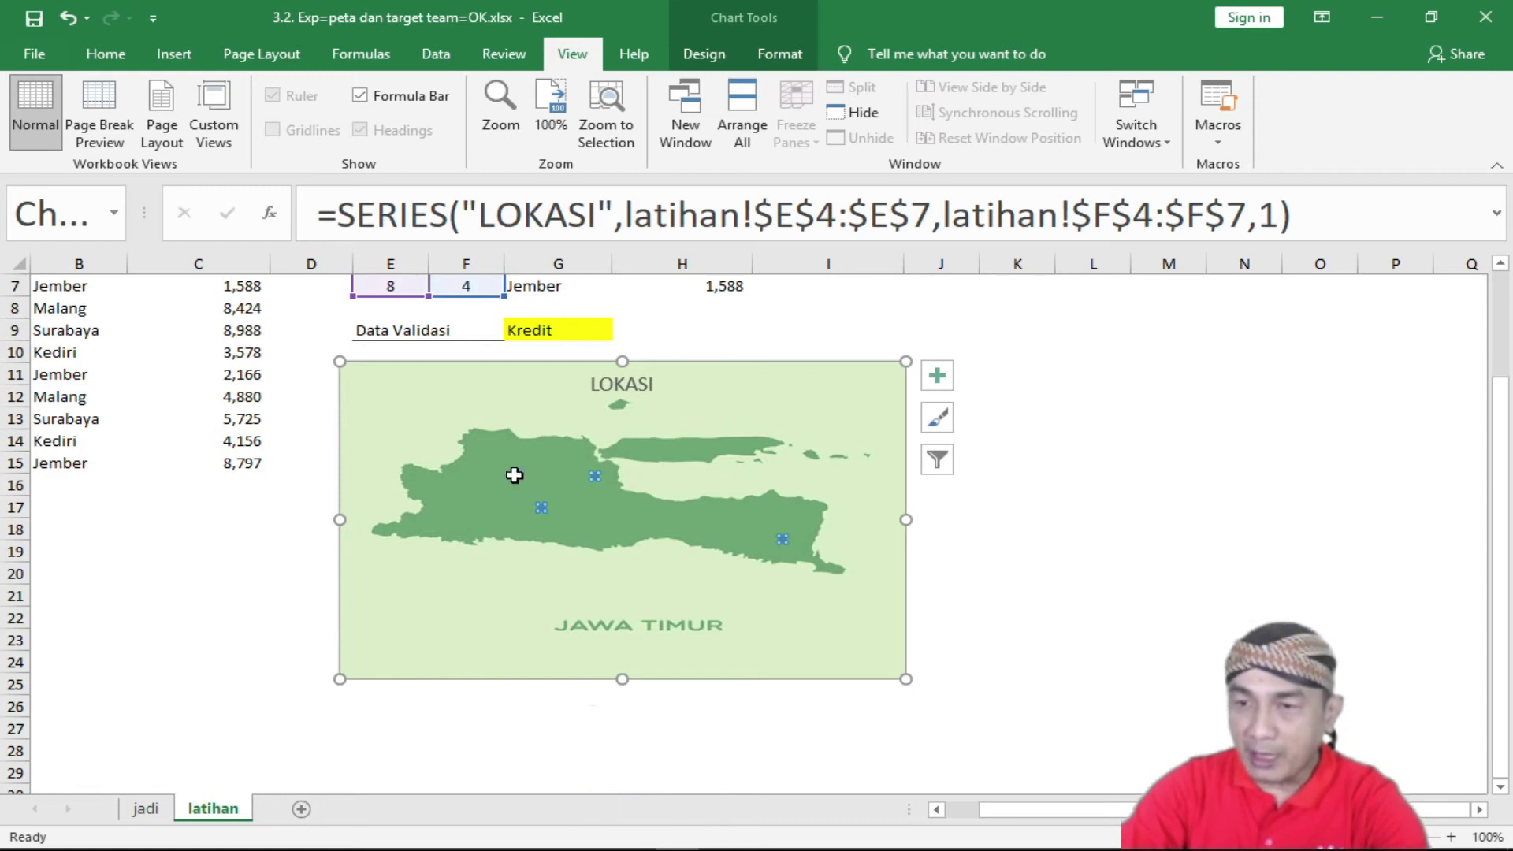
pyautogui.rightClick(514, 474)
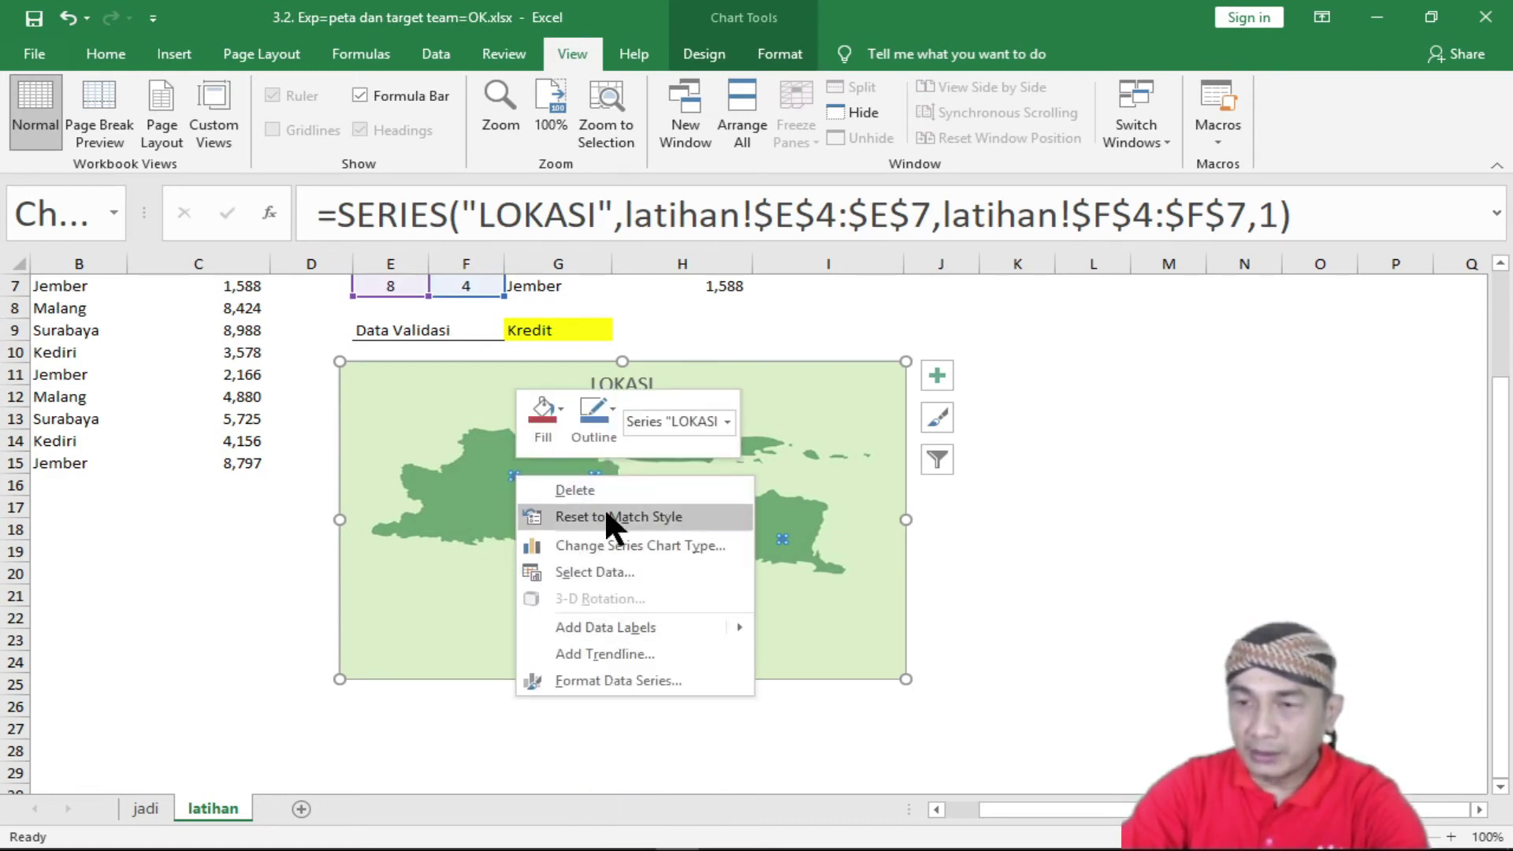
pyautogui.click(601, 682)
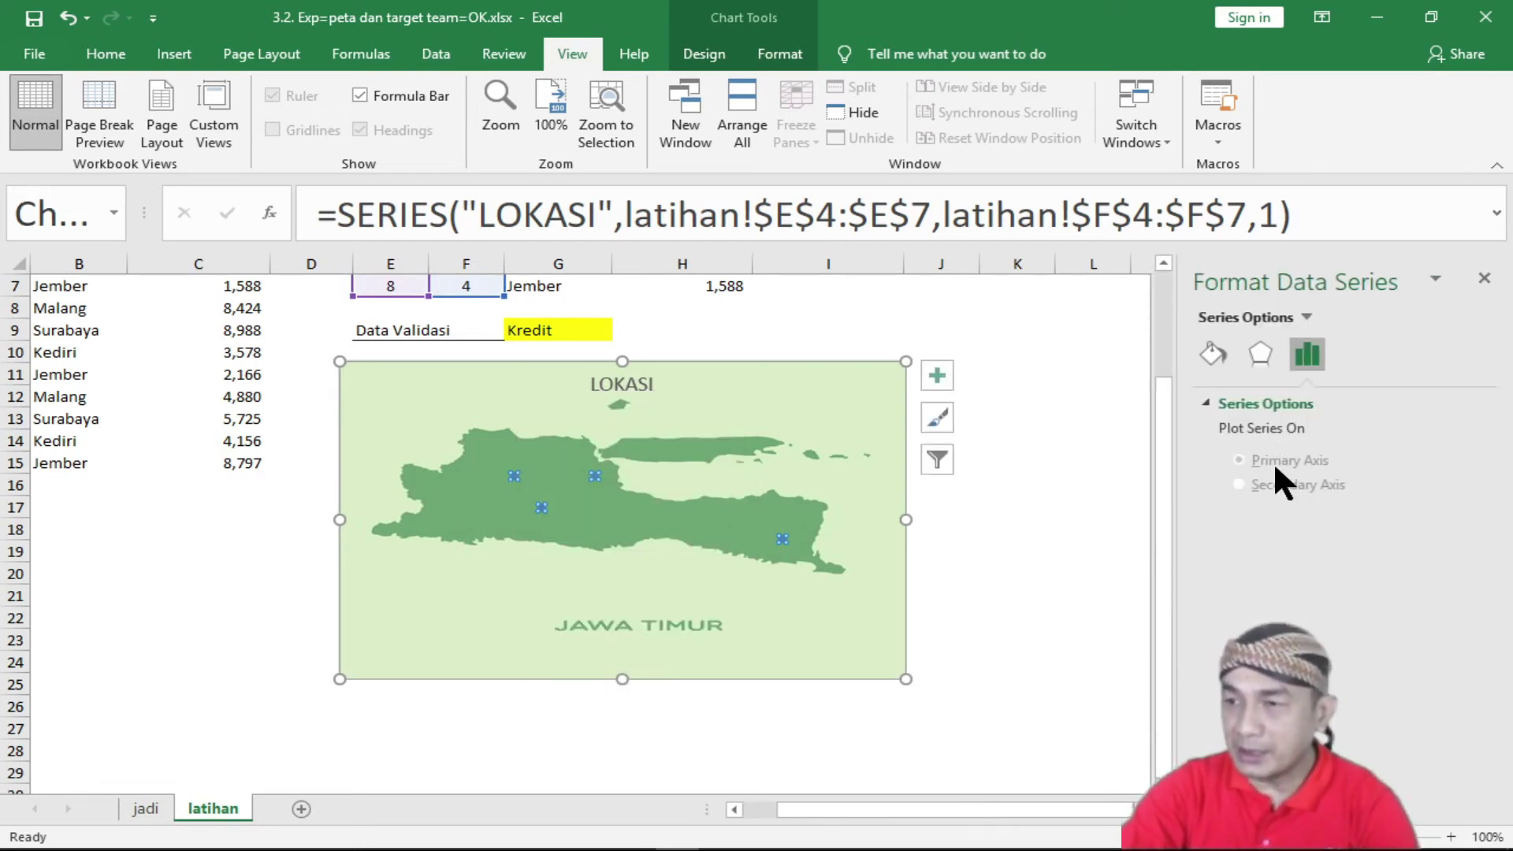
pyautogui.click(1213, 354)
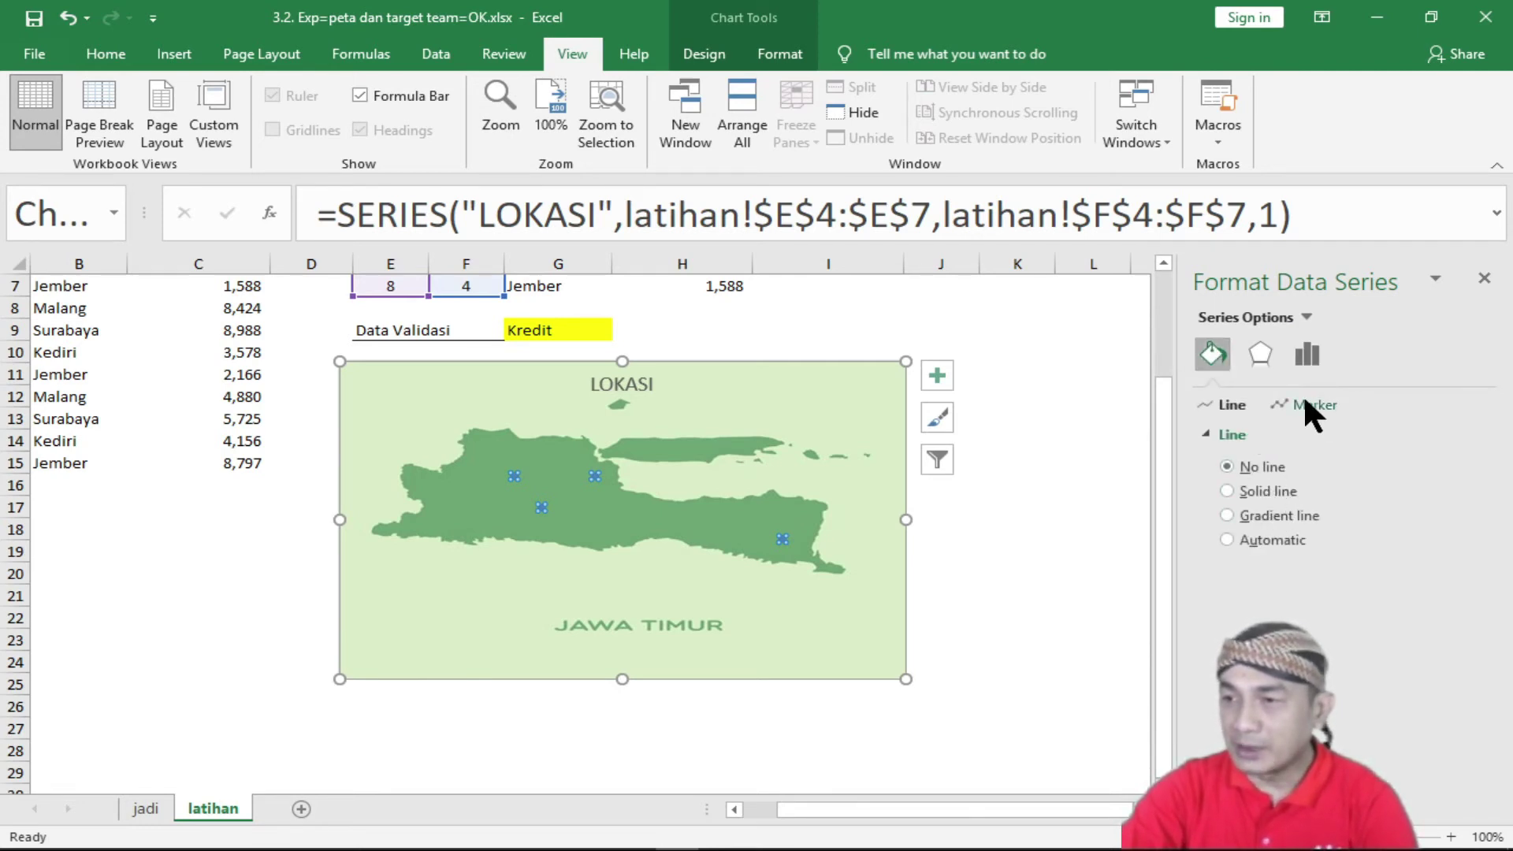
pyautogui.click(1308, 404)
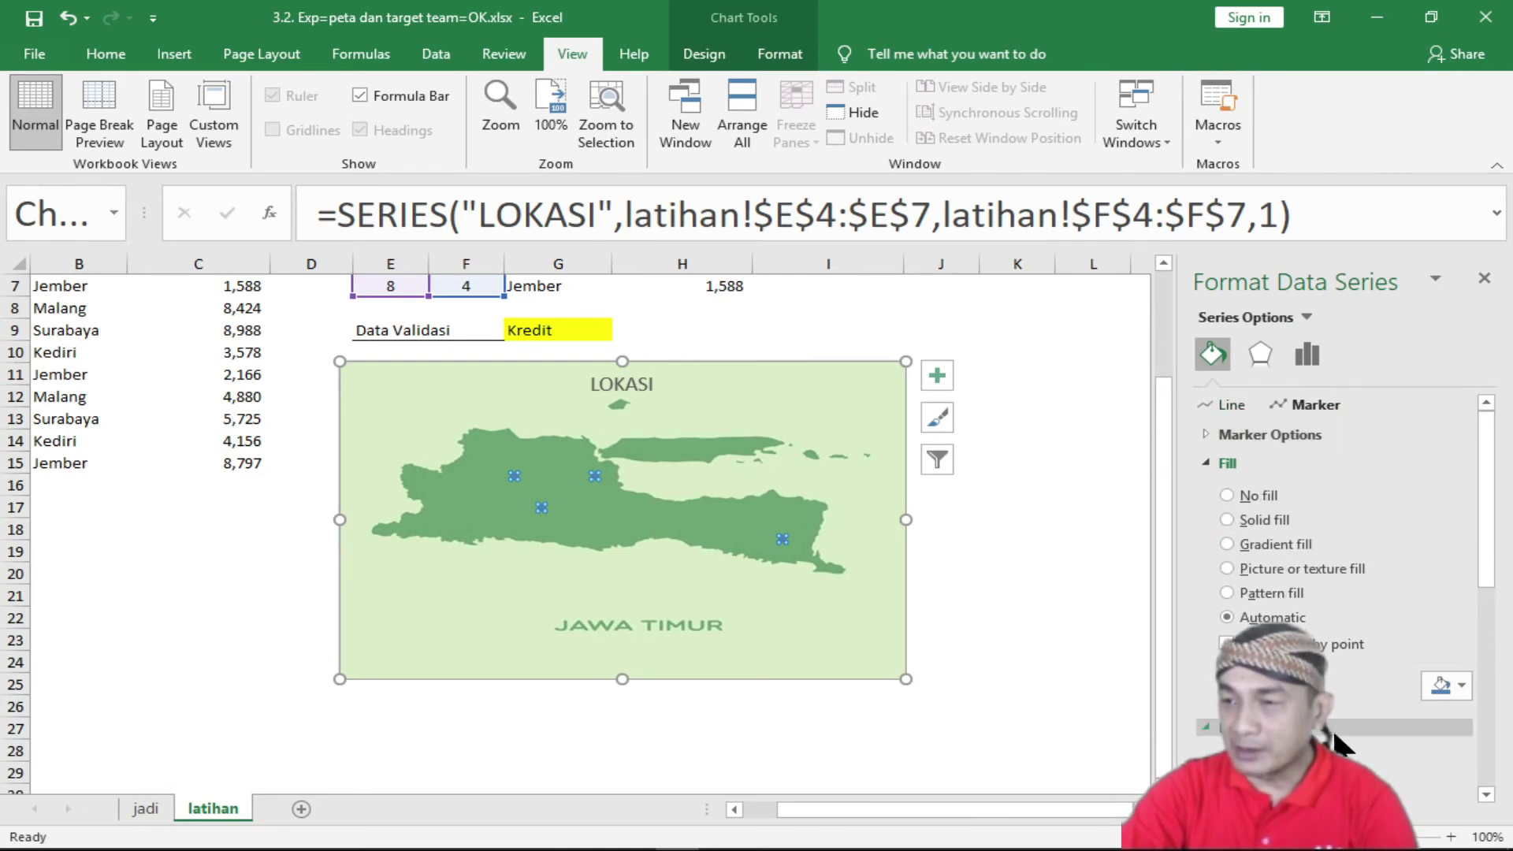
pyautogui.click(1335, 729)
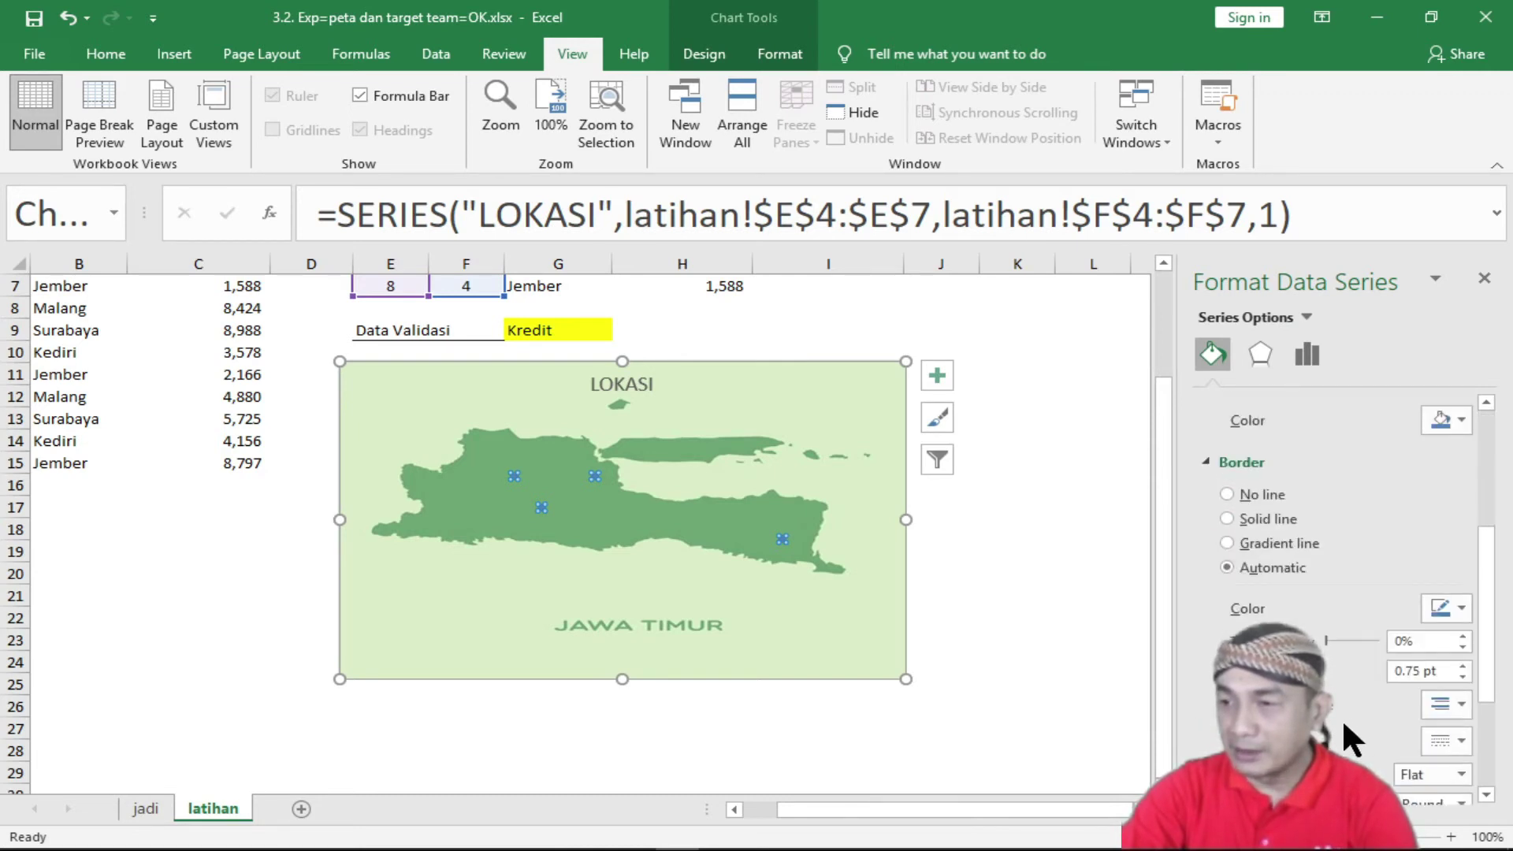
pyautogui.scroll(-2, 1340, 717)
pyautogui.scroll(-1, 1337, 675)
pyautogui.scroll(-1, 1337, 675)
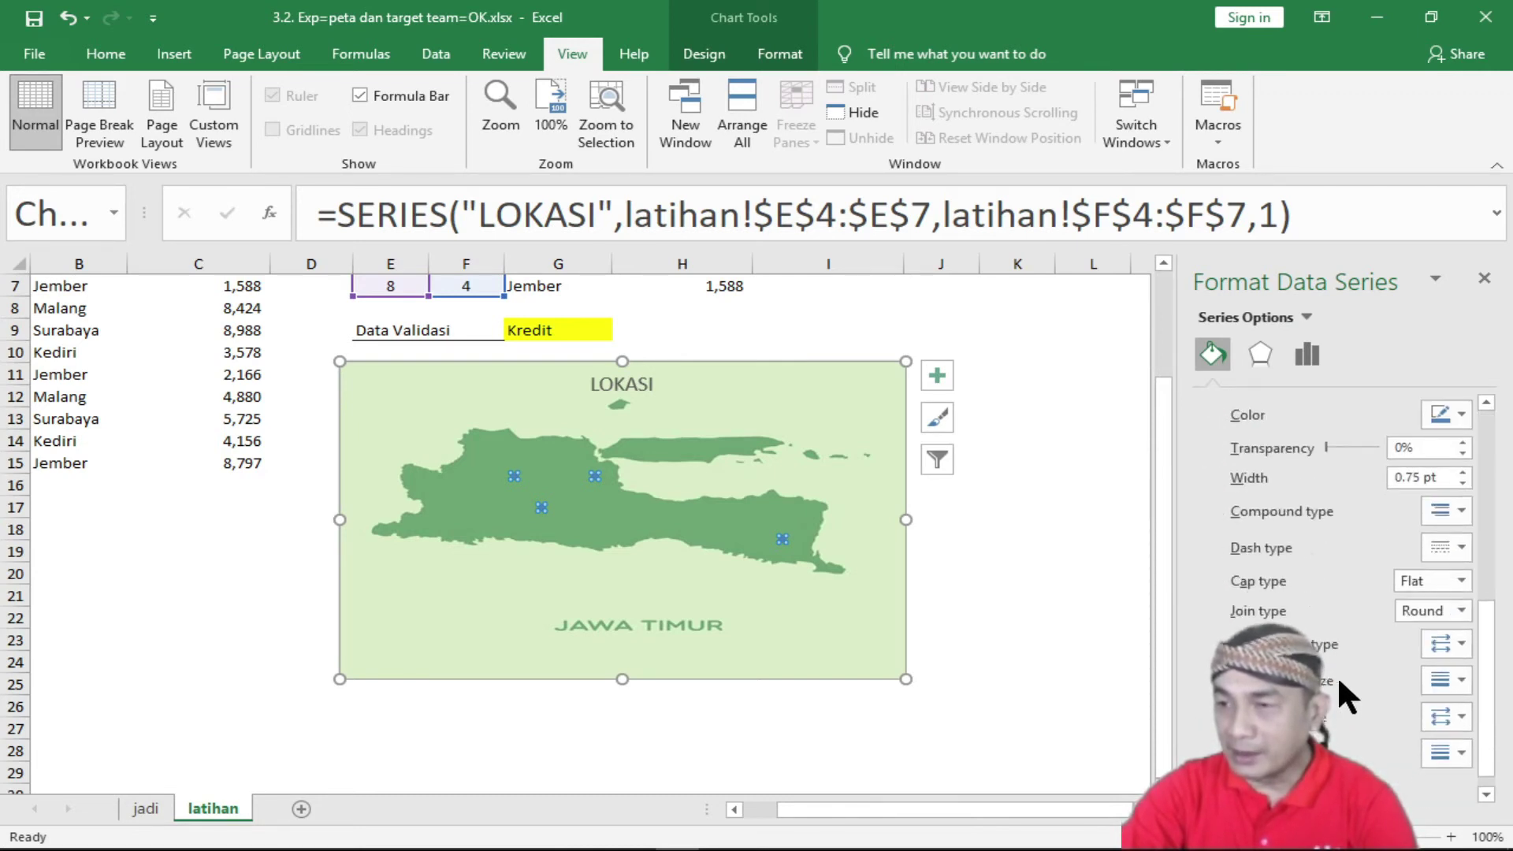
# Raise the marker border width to 8.5 pt so the markers become large bubbles.
pyautogui.click(1463, 472)
pyautogui.click(1463, 472)
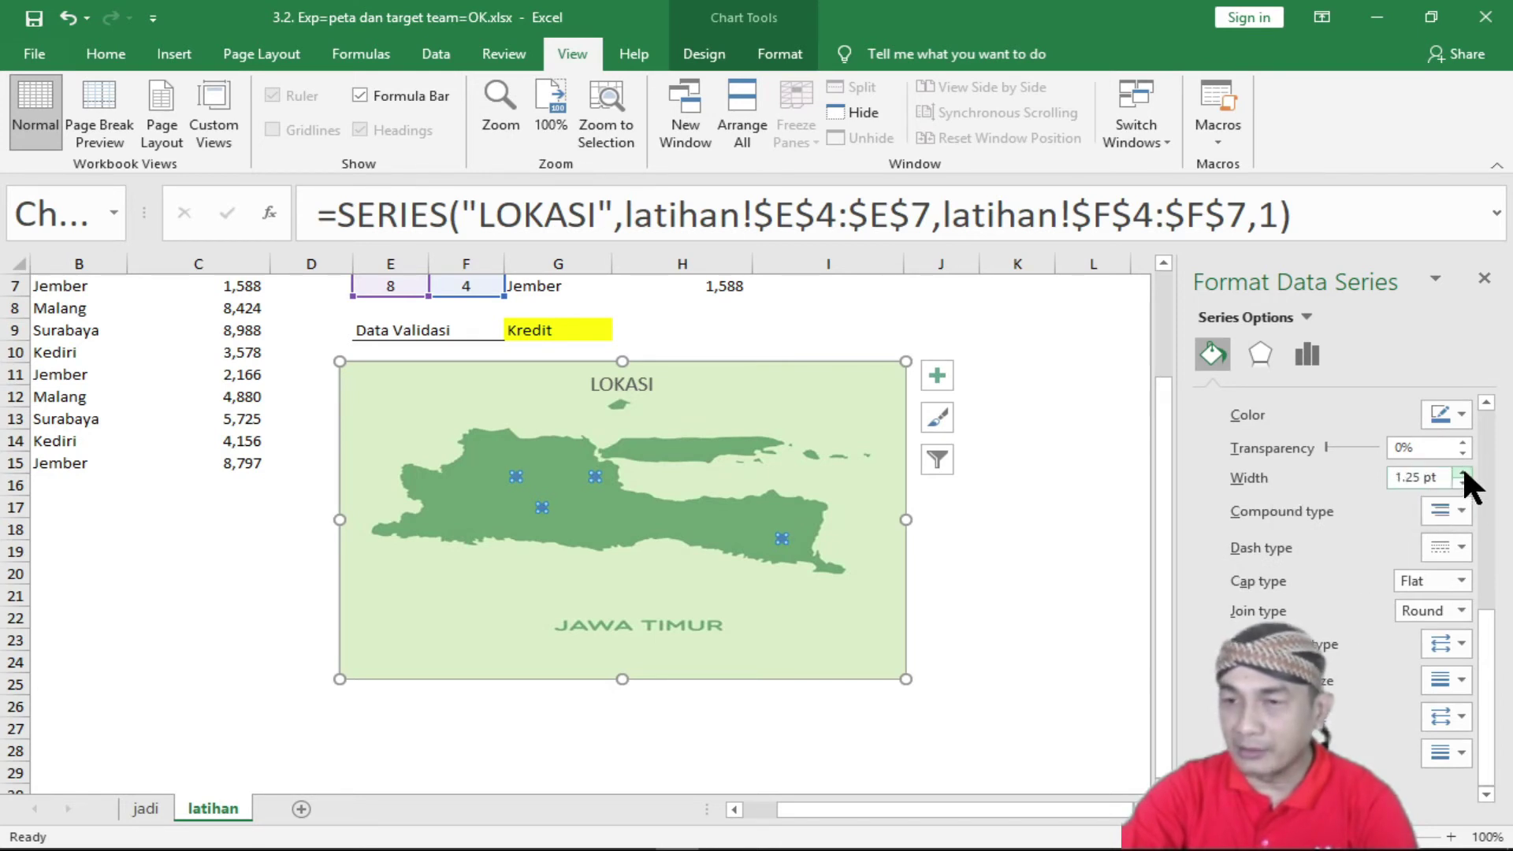
pyautogui.click(1463, 473)
pyautogui.click(1463, 472)
pyautogui.click(1463, 472)
pyautogui.click(1463, 472)
pyautogui.click(1462, 472)
pyautogui.click(1462, 472)
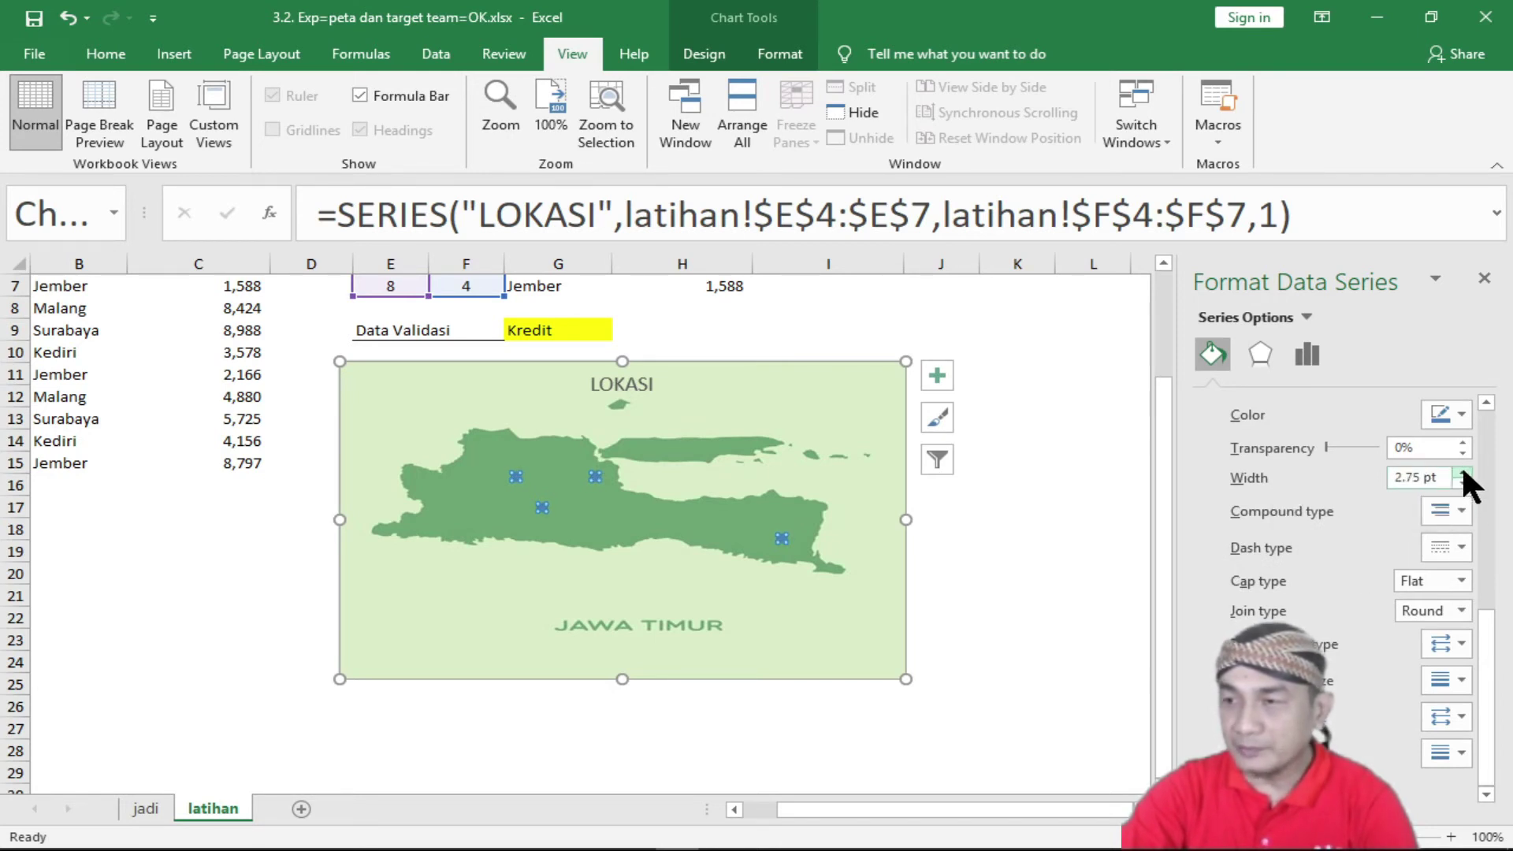
pyautogui.click(1463, 472)
pyautogui.click(1462, 473)
pyautogui.click(1460, 472)
pyautogui.click(1458, 472)
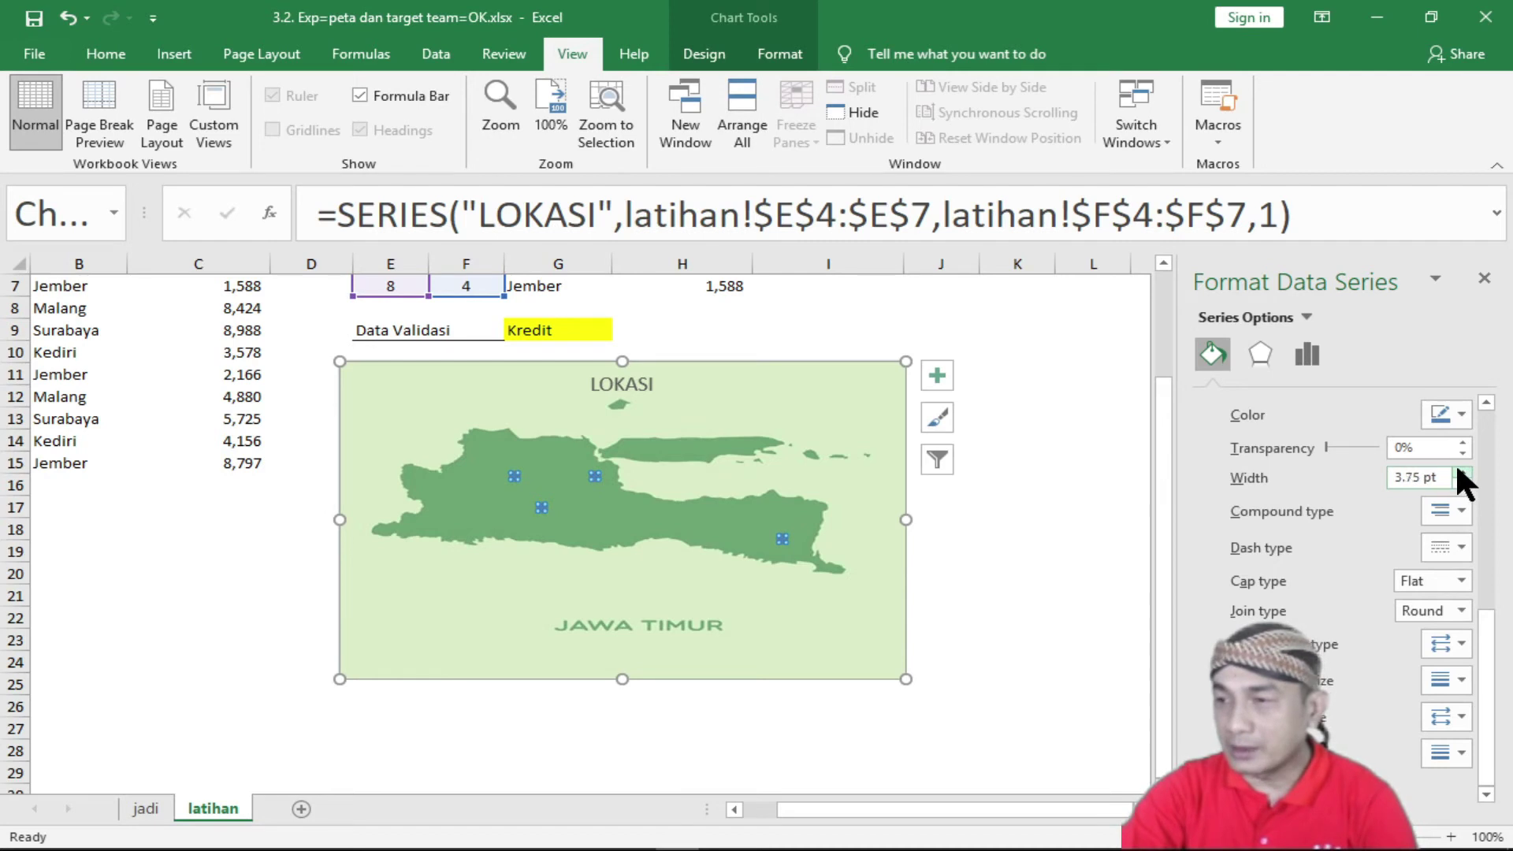
pyautogui.click(1459, 472)
pyautogui.click(1460, 472)
pyautogui.click(1460, 472)
pyautogui.click(1460, 472)
pyautogui.click(1460, 473)
pyautogui.click(1460, 472)
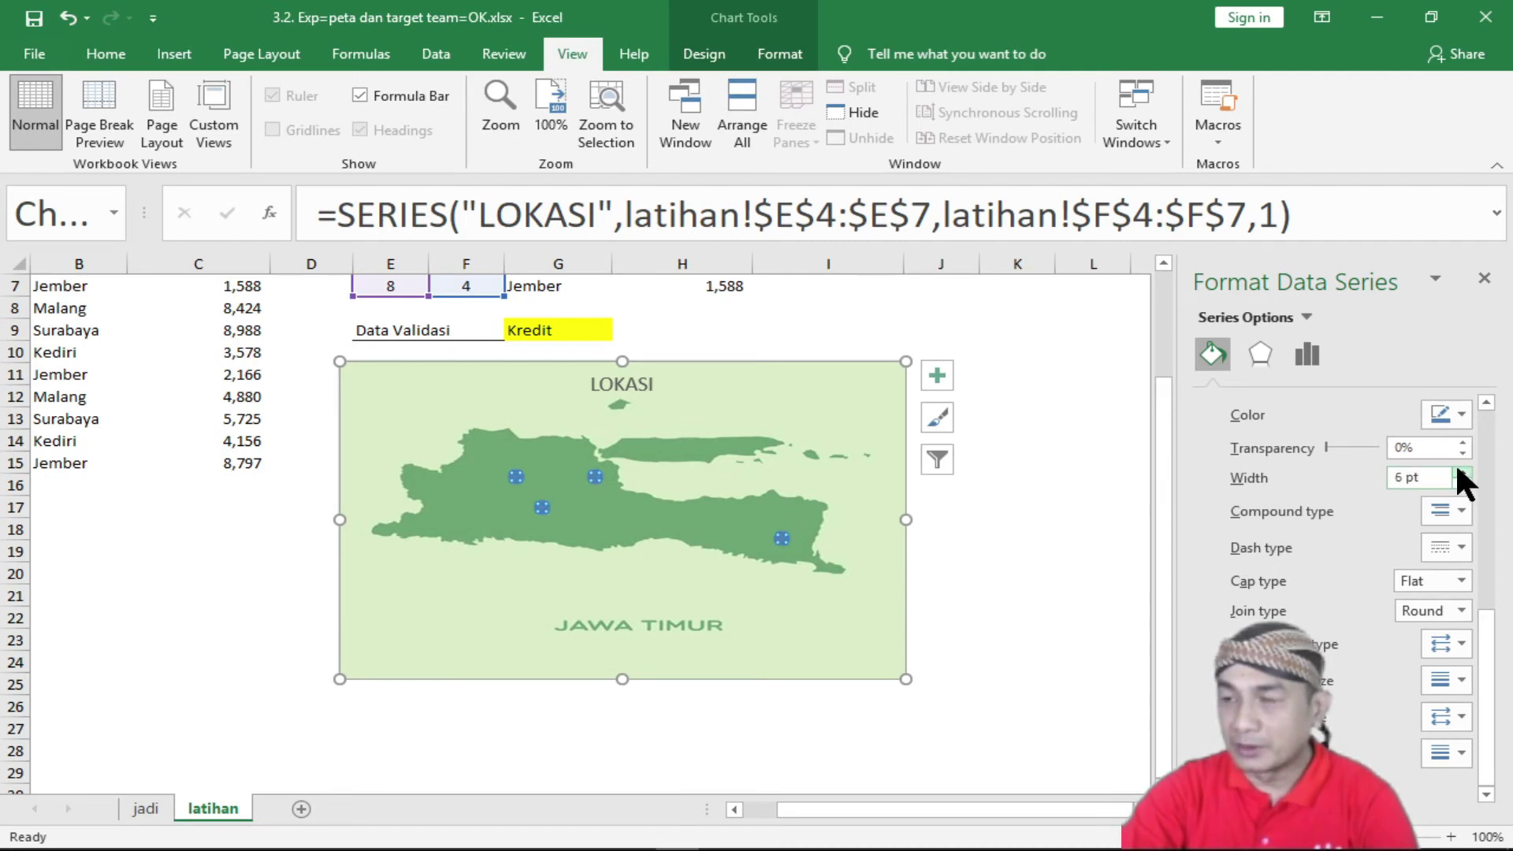
pyautogui.click(1460, 472)
pyautogui.click(1459, 472)
pyautogui.click(1460, 473)
pyautogui.click(1459, 472)
pyautogui.click(1460, 472)
pyautogui.click(1459, 472)
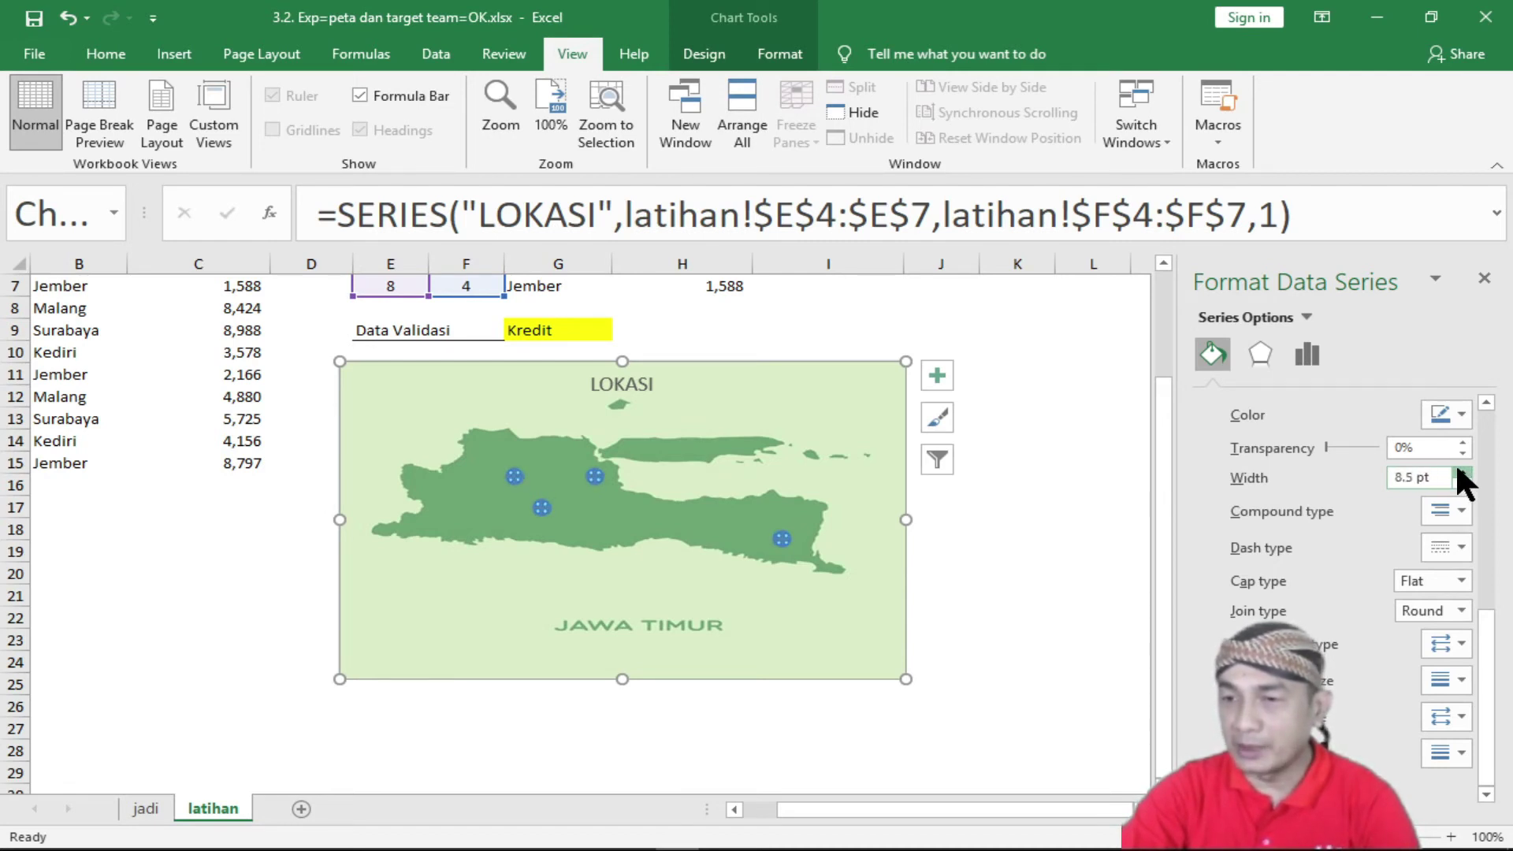
pyautogui.click(938, 375)
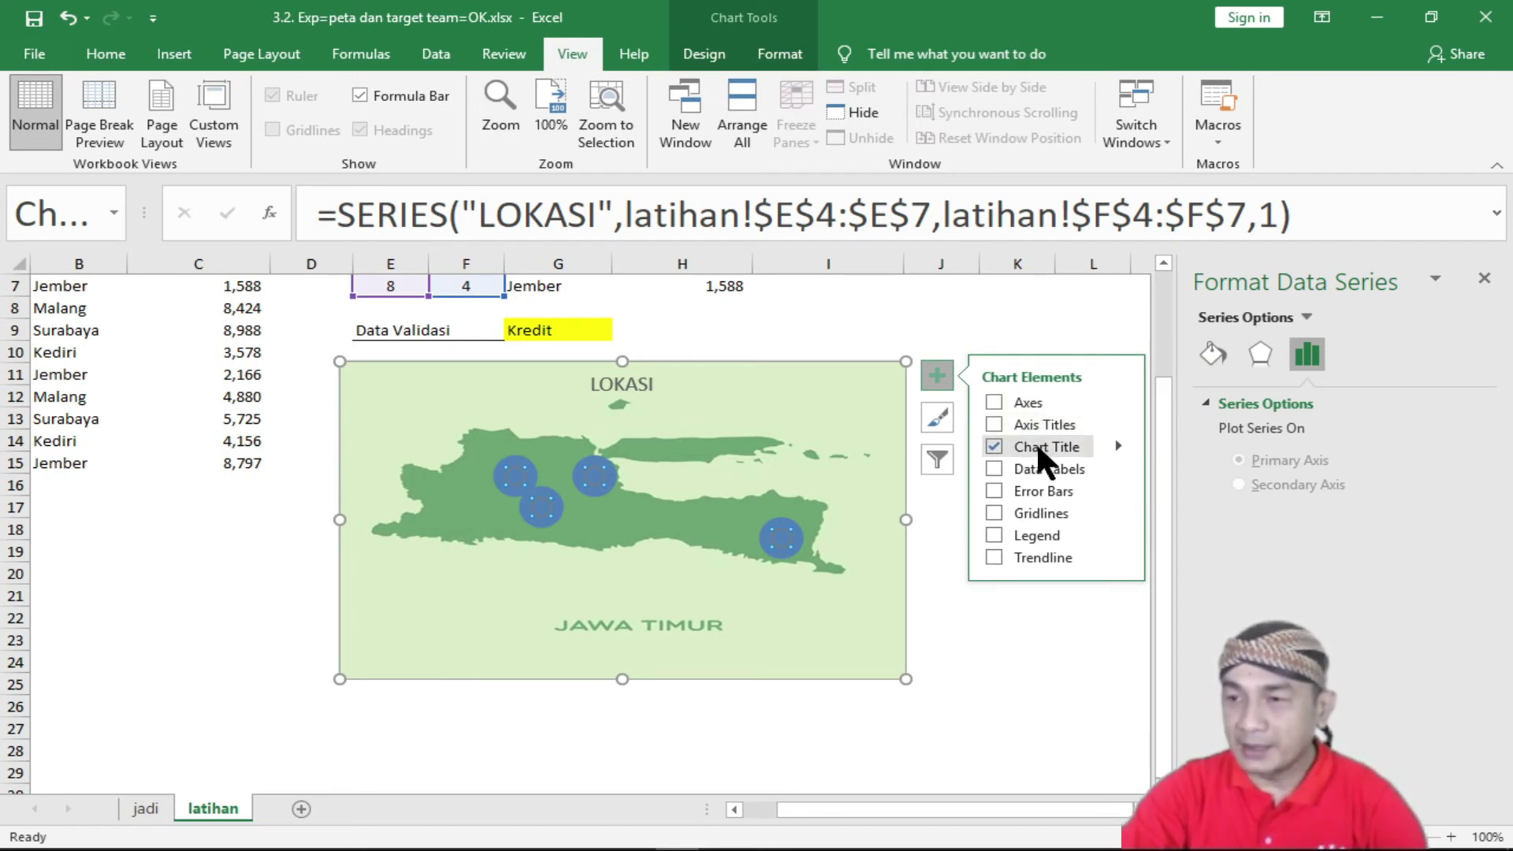
# Add centred data labels to the bubbles, showing 6, 6, 5 and 4.
pyautogui.click(1031, 463)
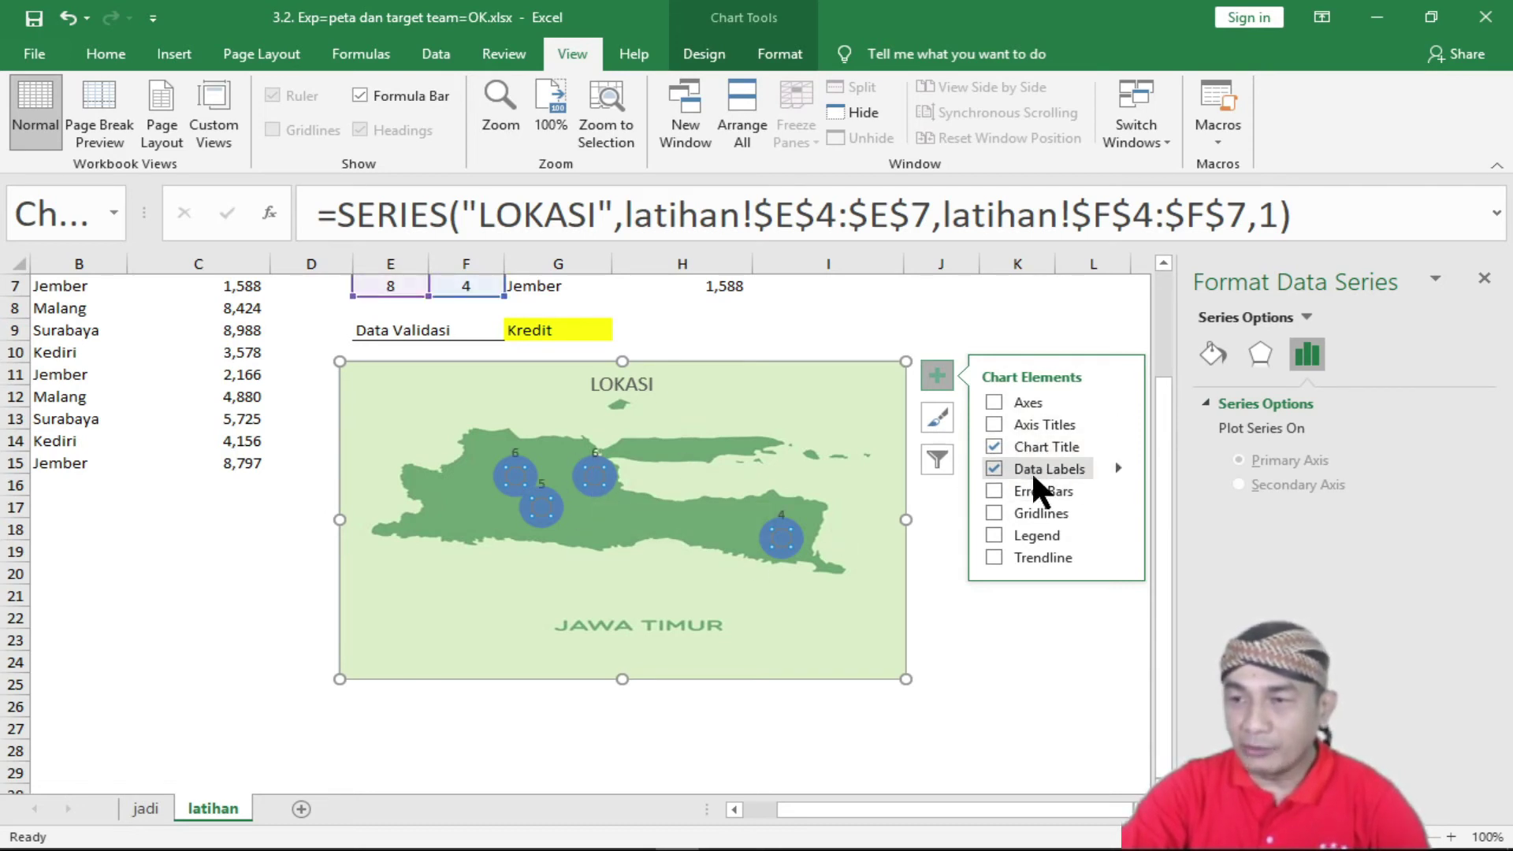
pyautogui.click(994, 447)
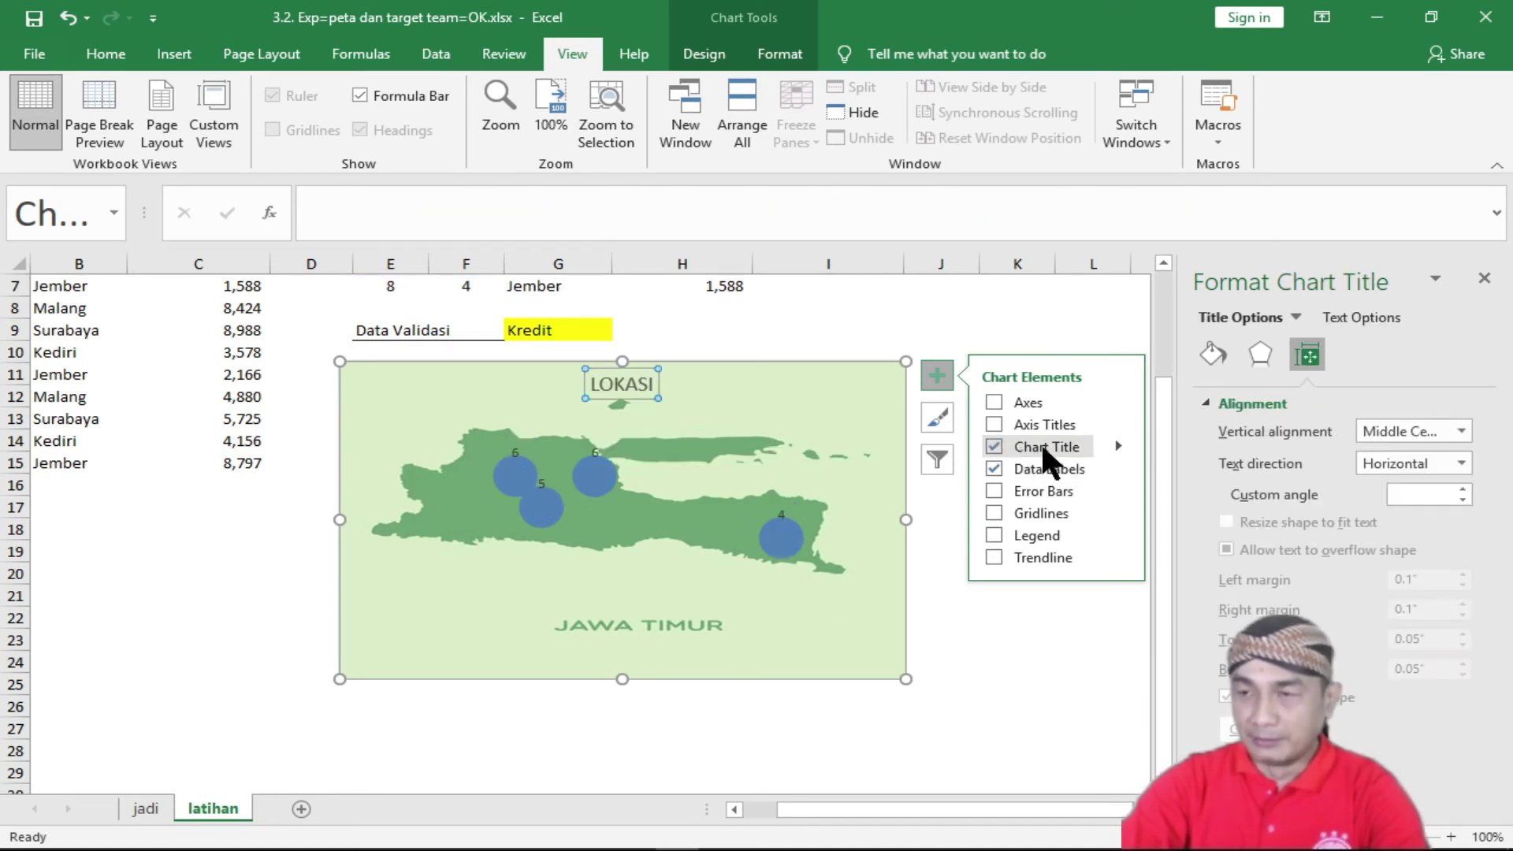
pyautogui.moveTo(1048, 469)
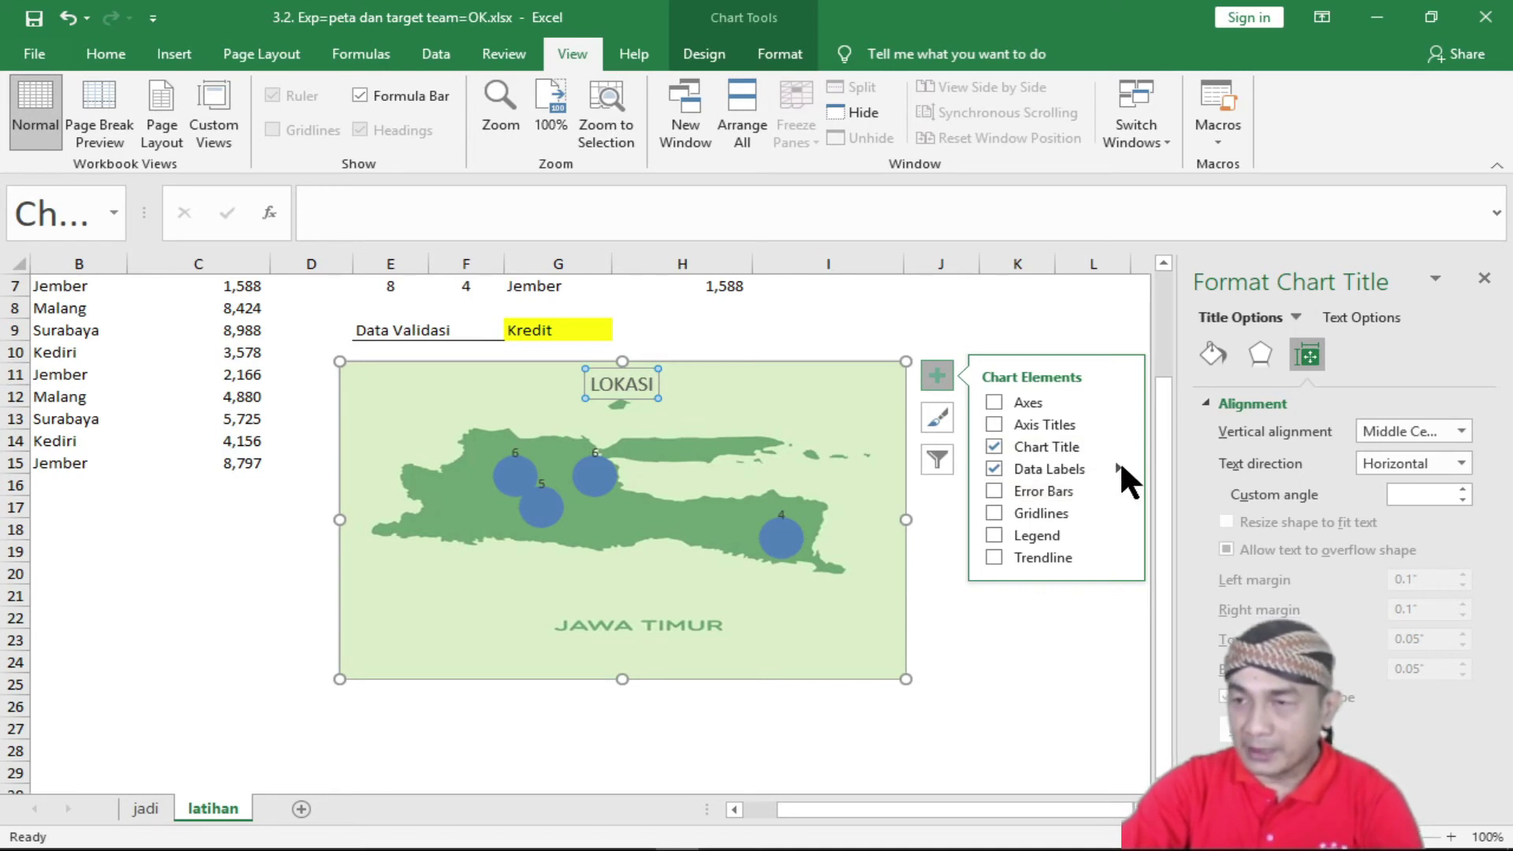
pyautogui.click(1119, 468)
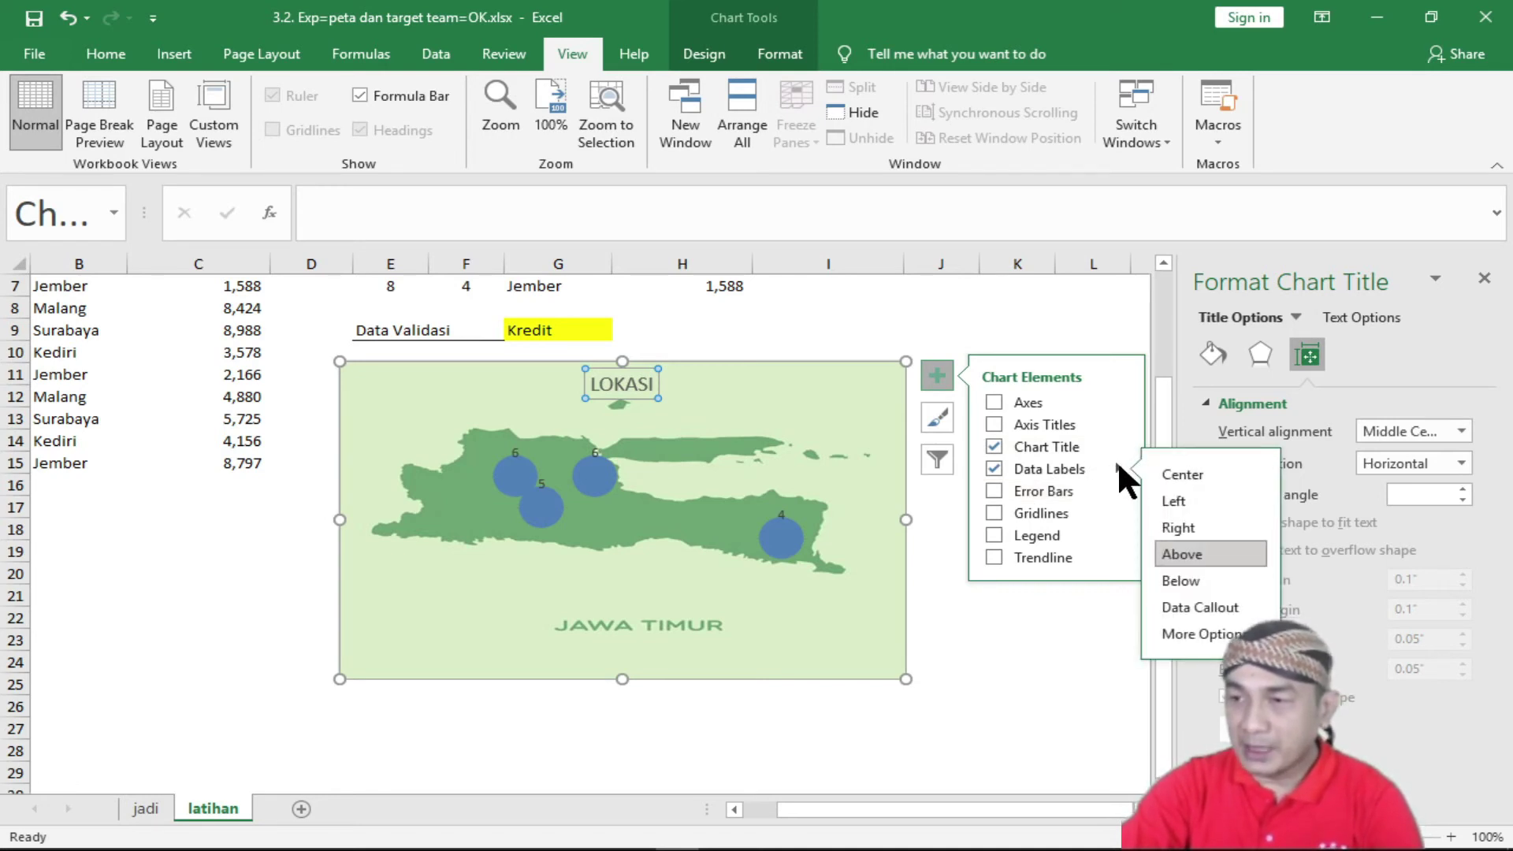
pyautogui.click(1119, 467)
pyautogui.click(1119, 467)
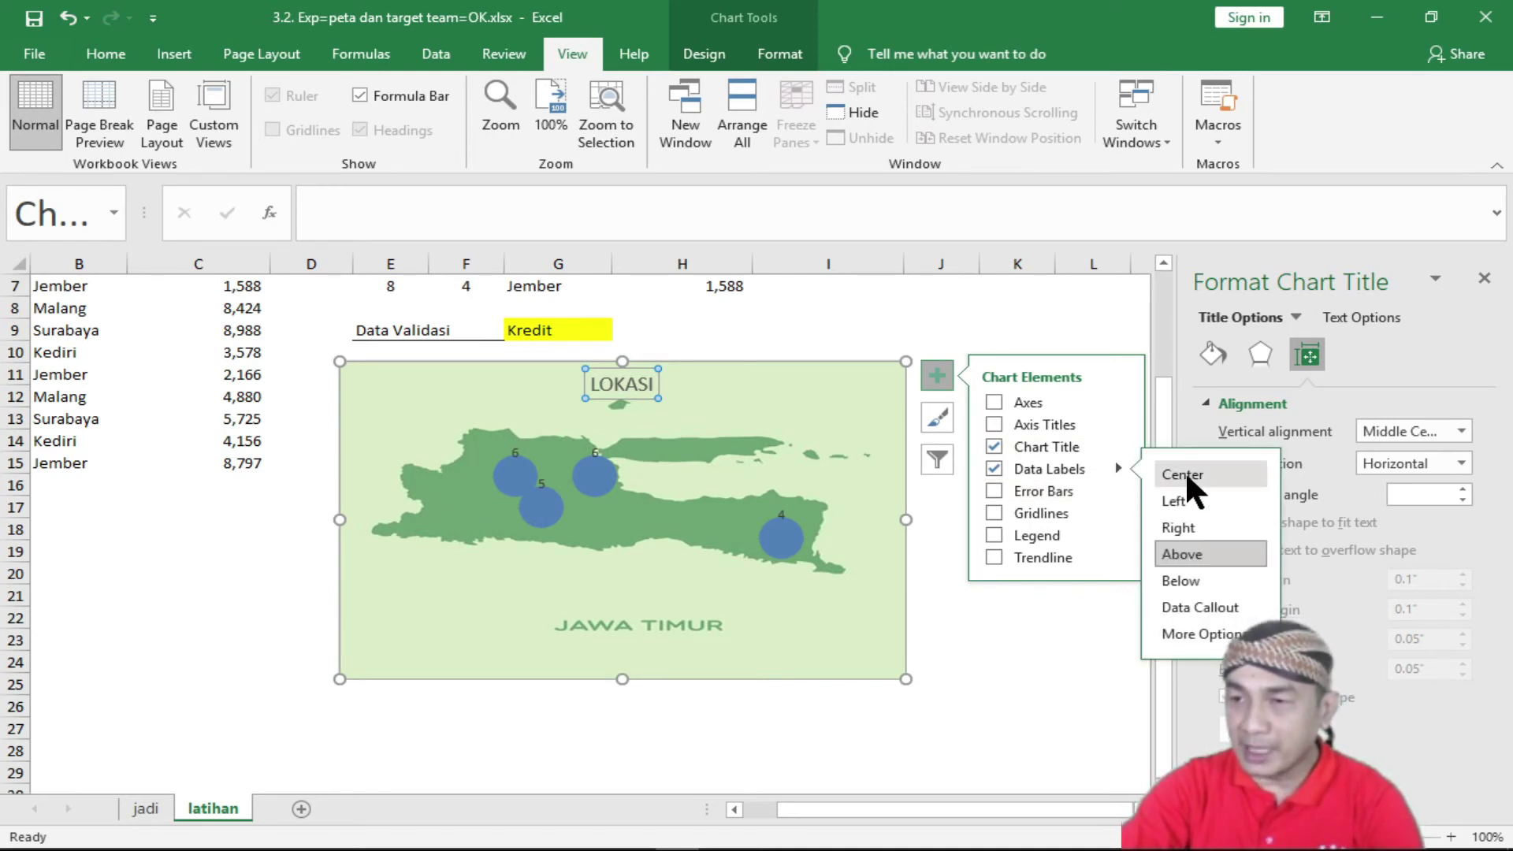
pyautogui.click(1184, 473)
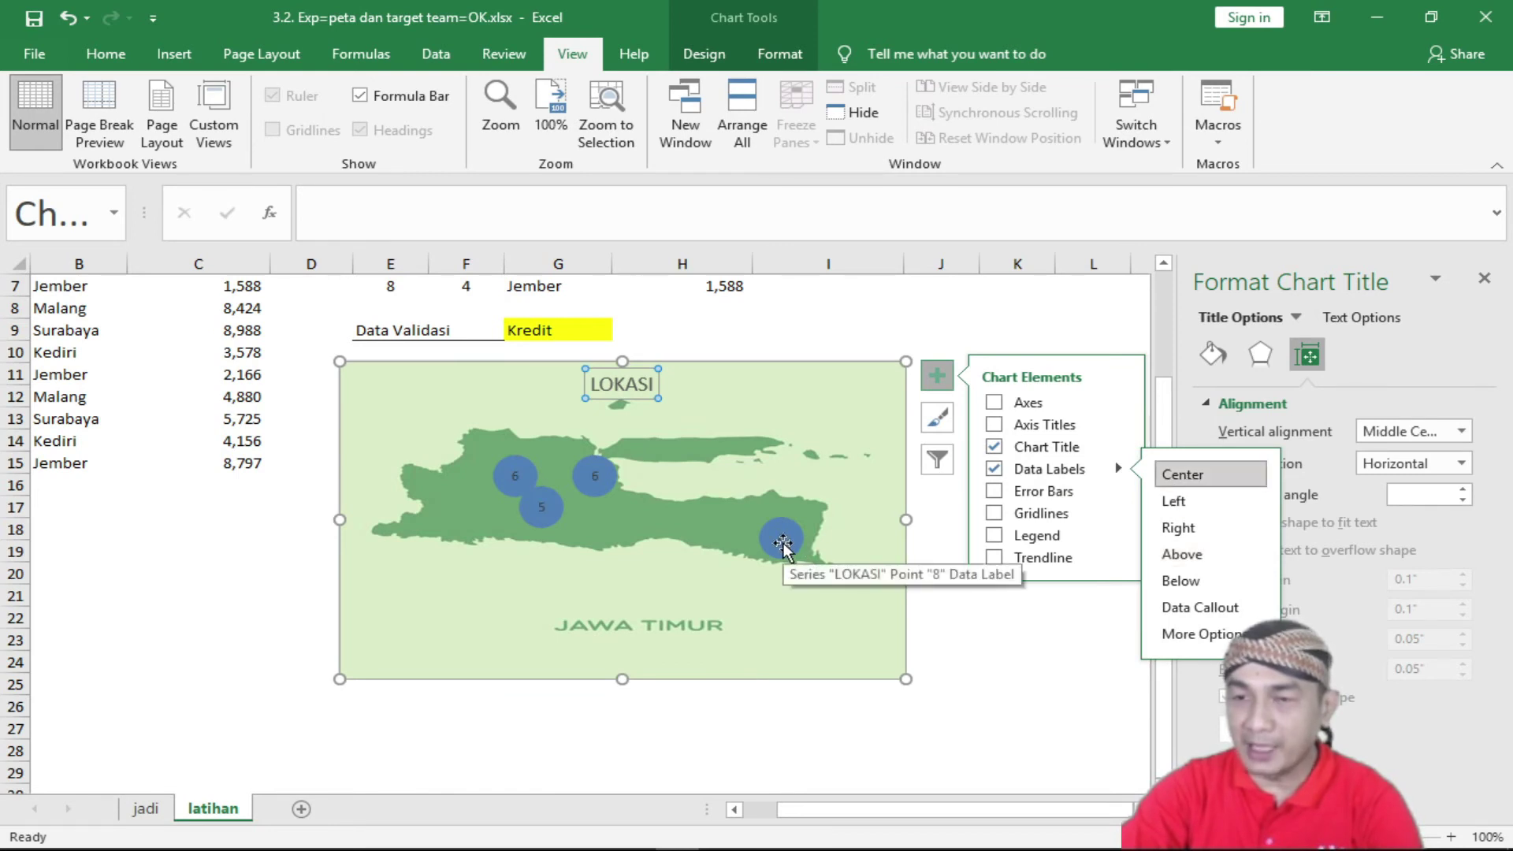
# Make the bubble labels show values from cells H4:H7.
pyautogui.click(106, 53)
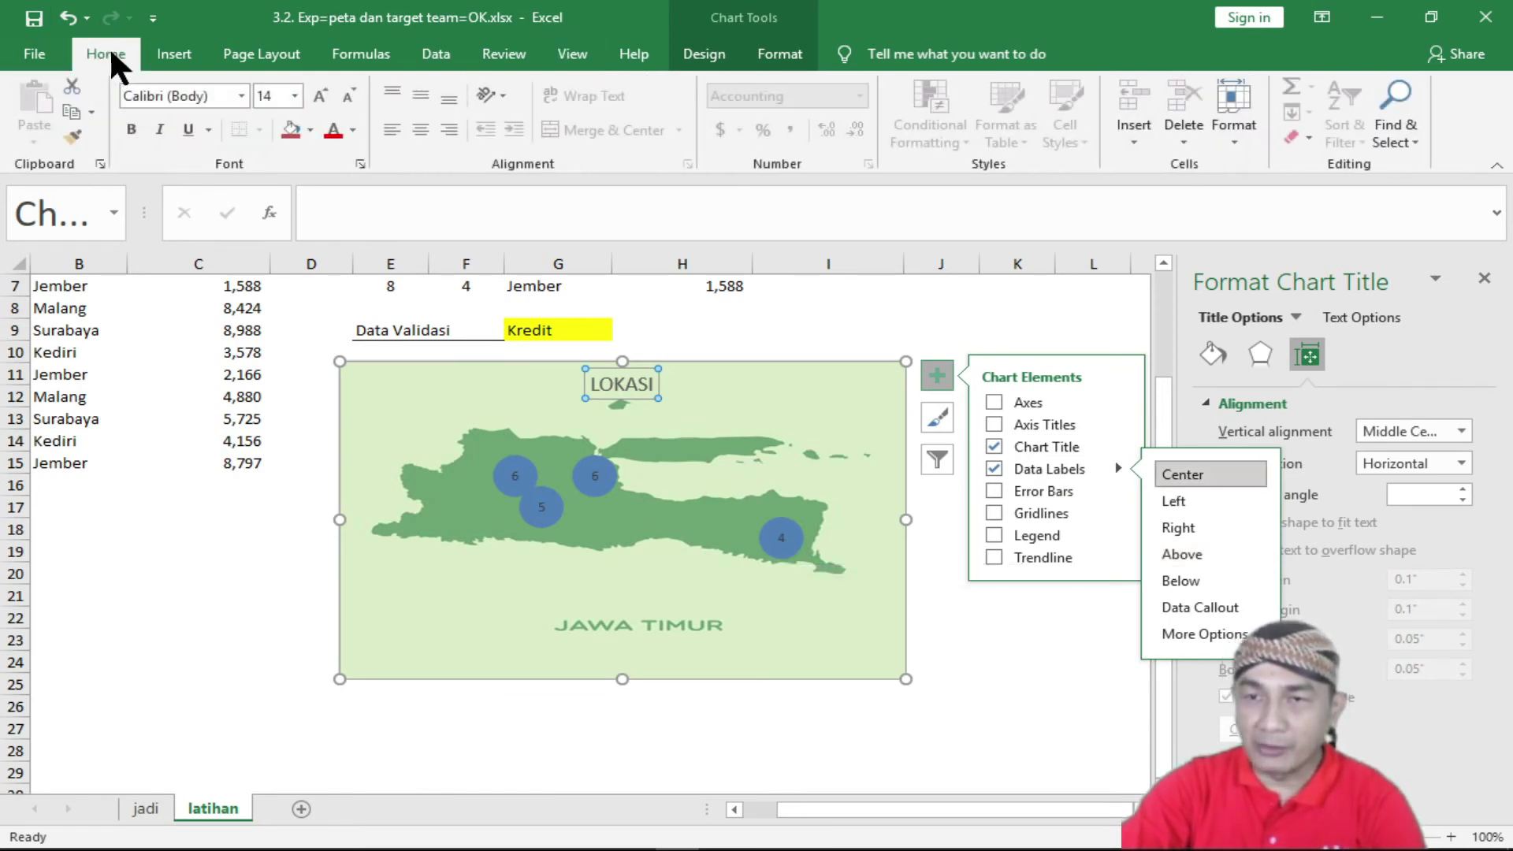
pyautogui.click(1238, 452)
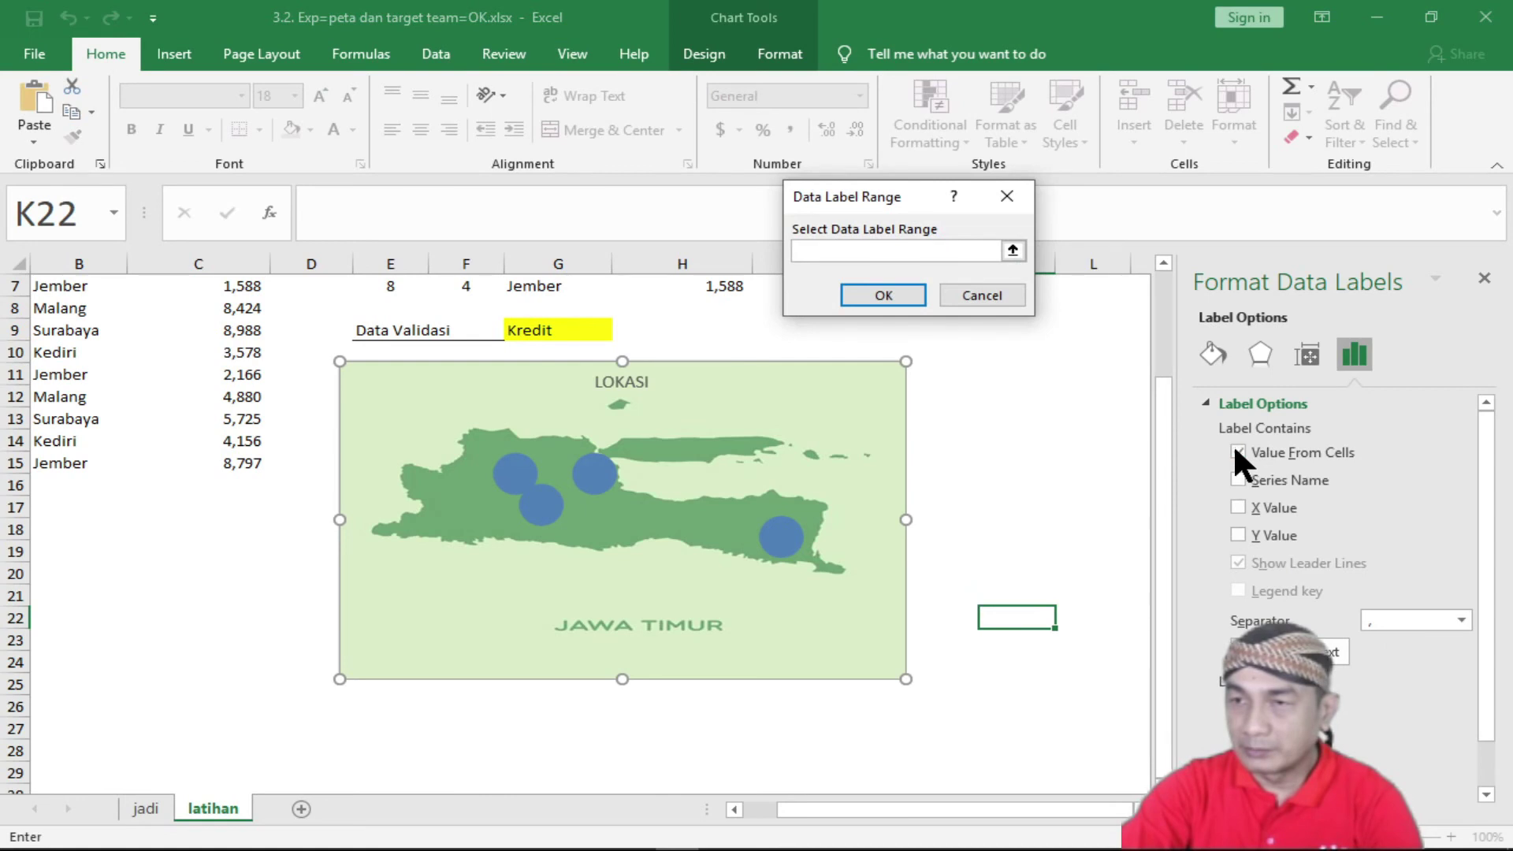
pyautogui.scroll(2, 710, 473)
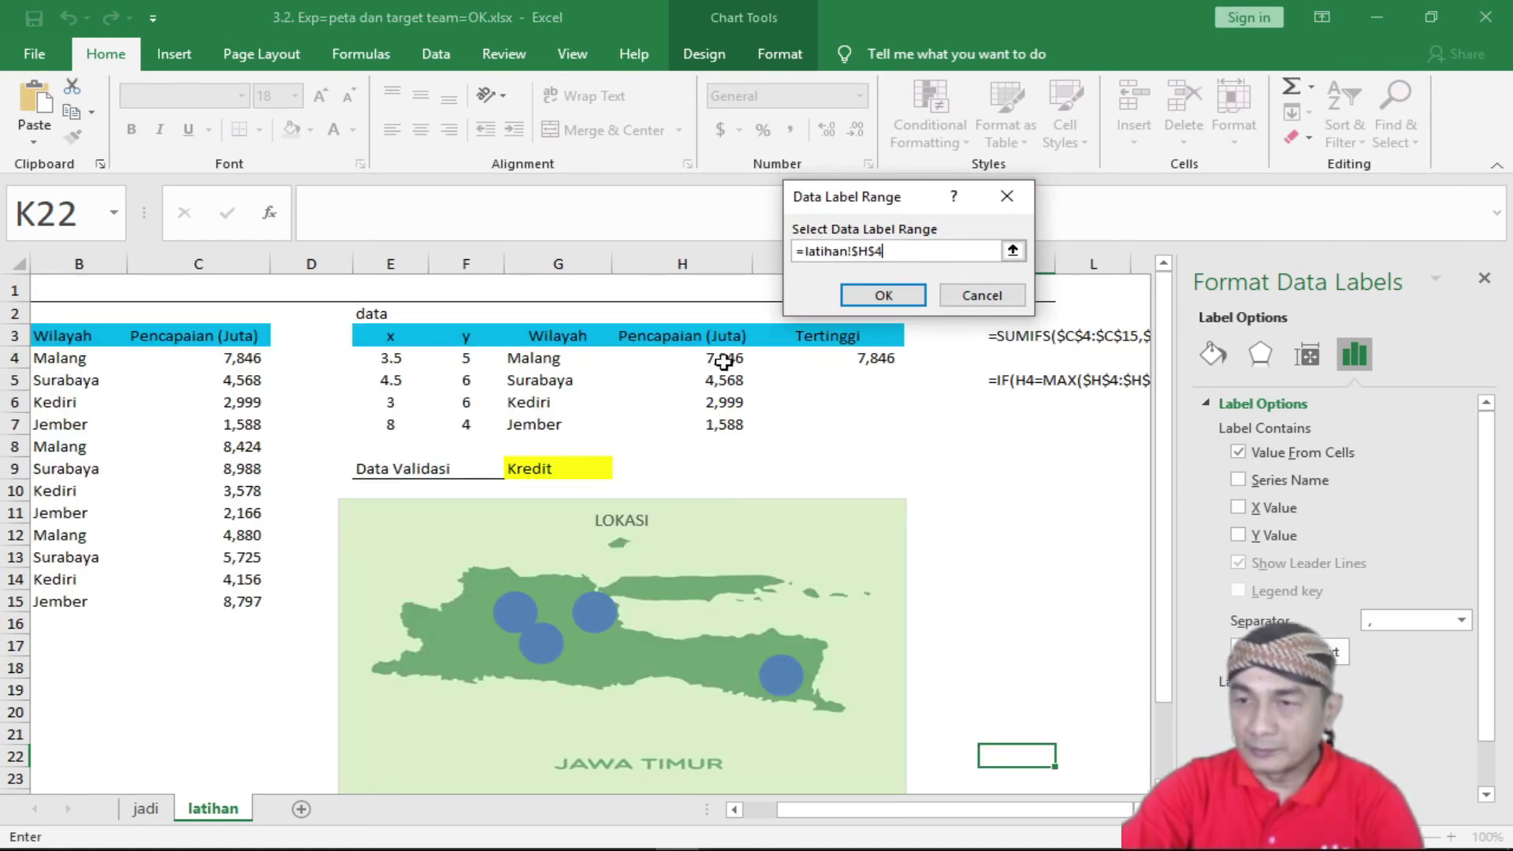
pyautogui.moveTo(724, 362); pyautogui.dragTo(730, 430)
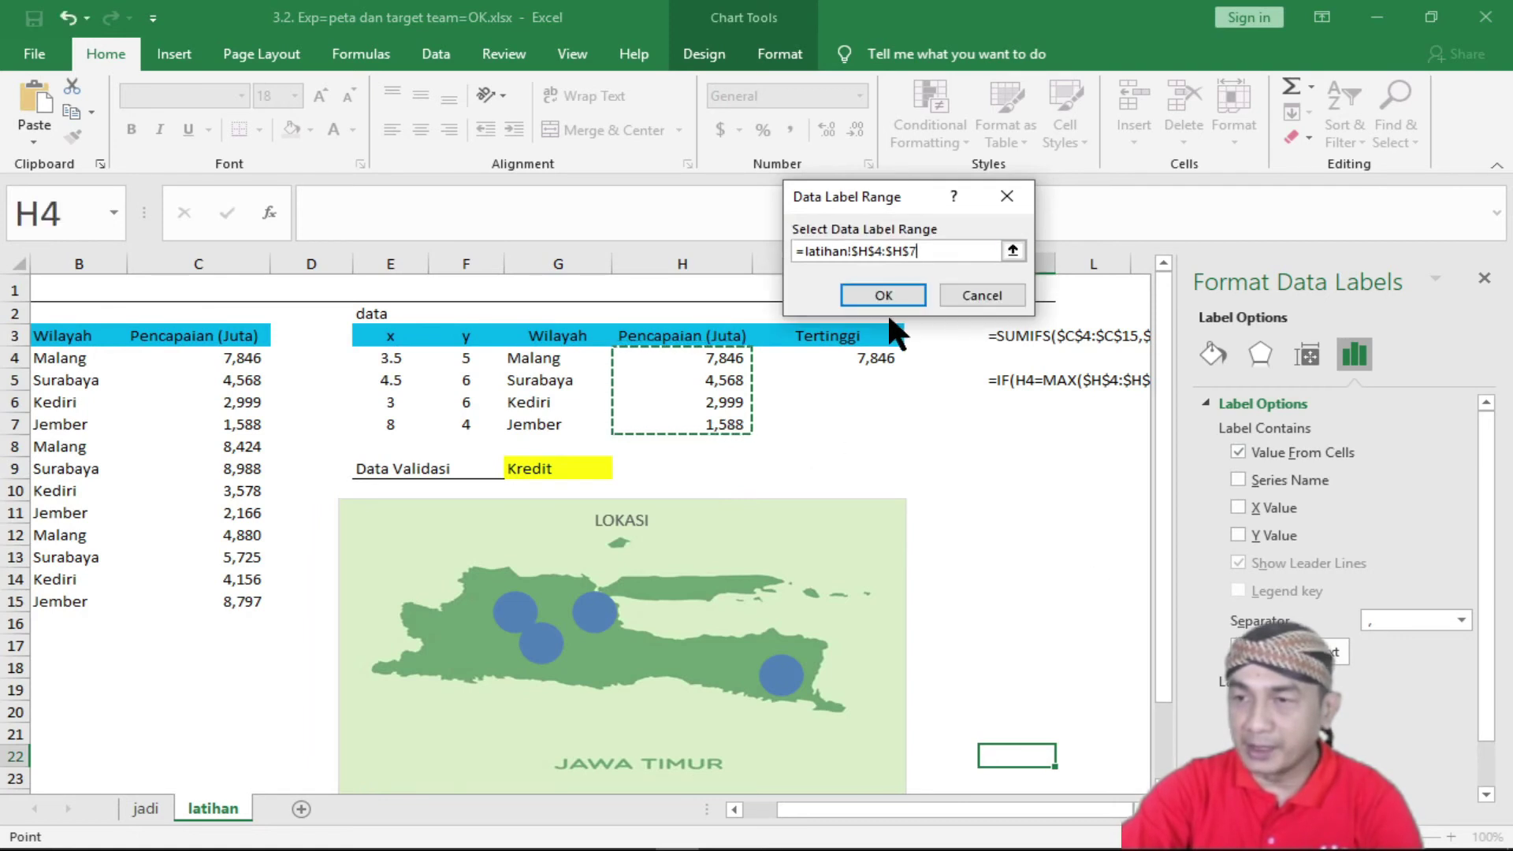
pyautogui.click(883, 296)
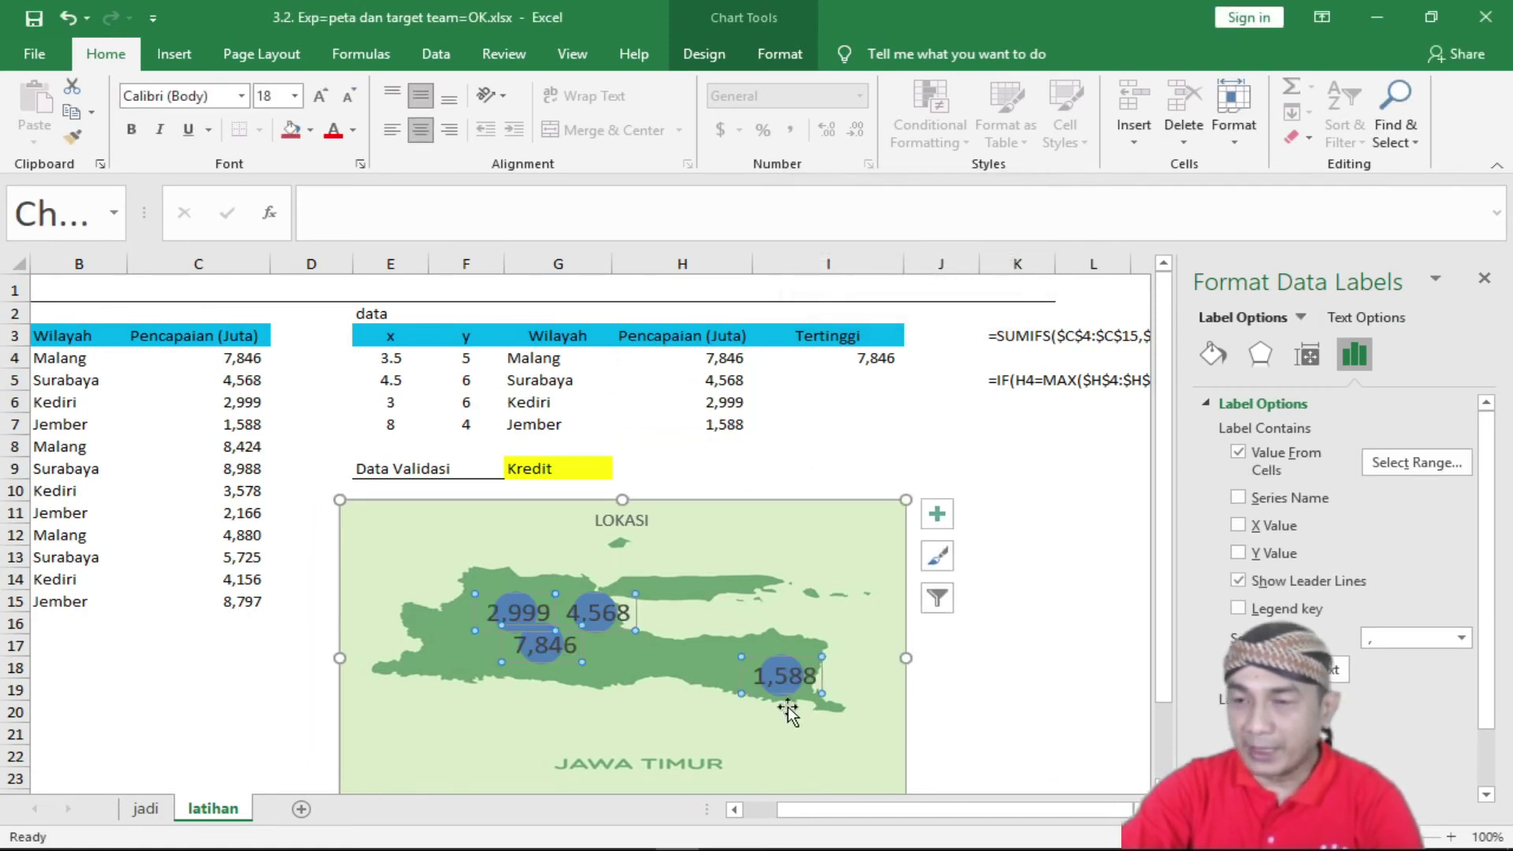
# Shrink the bubble label font four steps and make the text white.
pyautogui.click(345, 93)
pyautogui.click(346, 93)
pyautogui.click(345, 93)
pyautogui.click(346, 93)
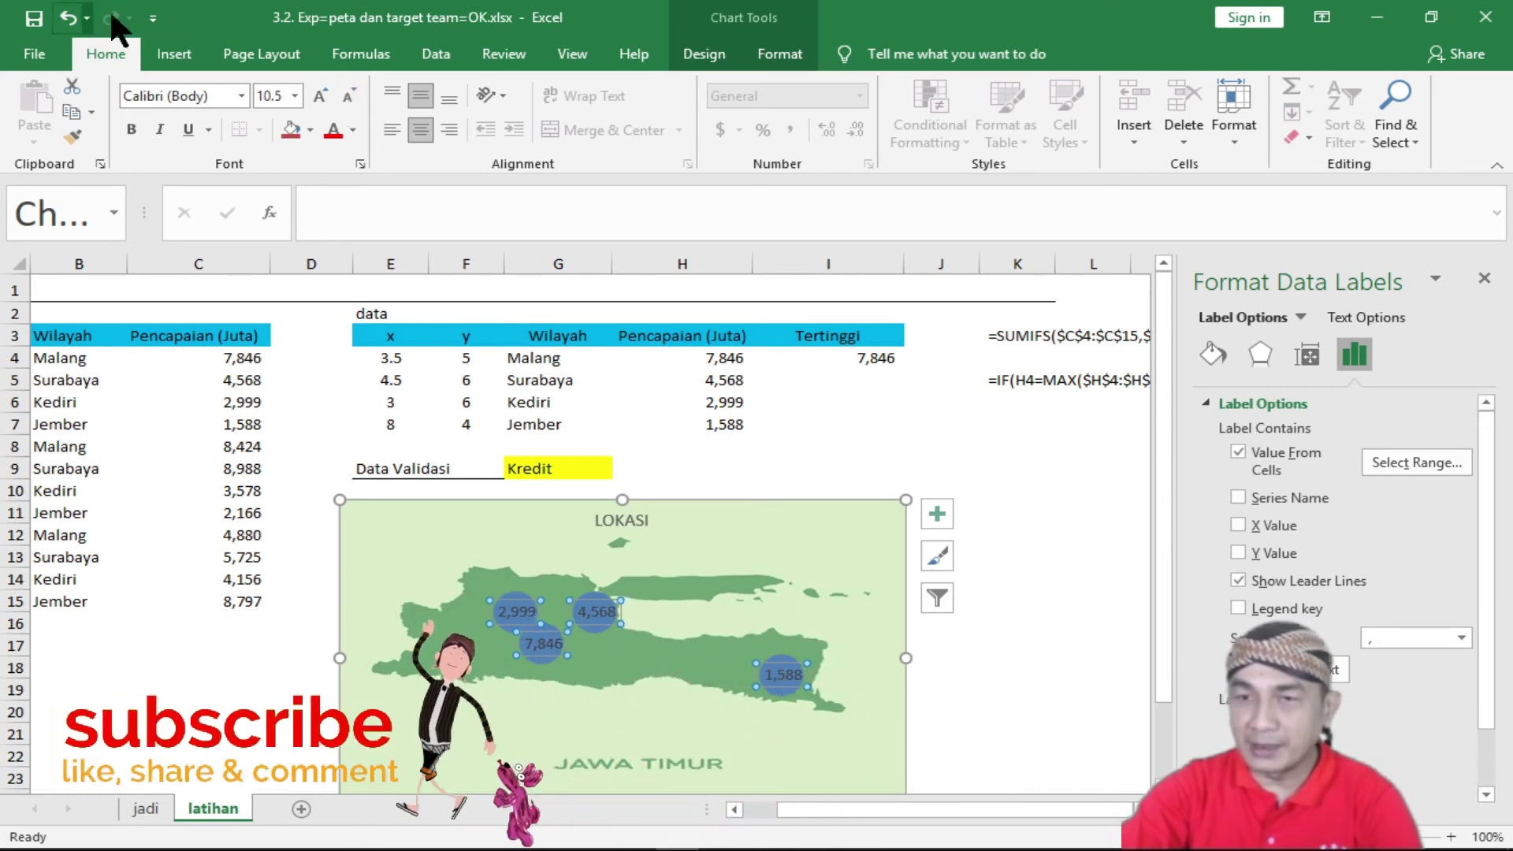
pyautogui.click(352, 128)
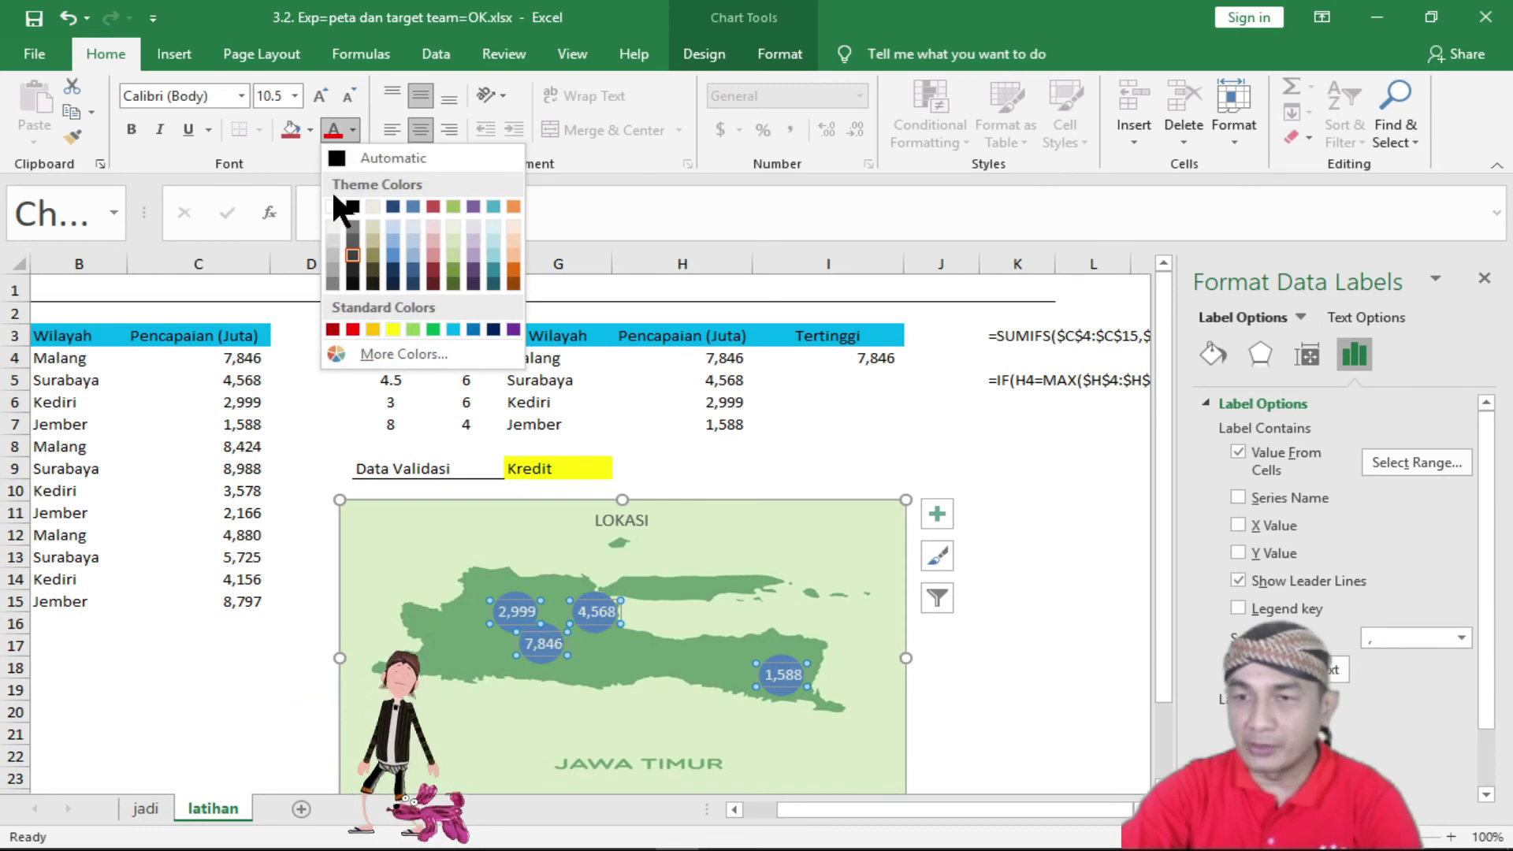
pyautogui.click(333, 207)
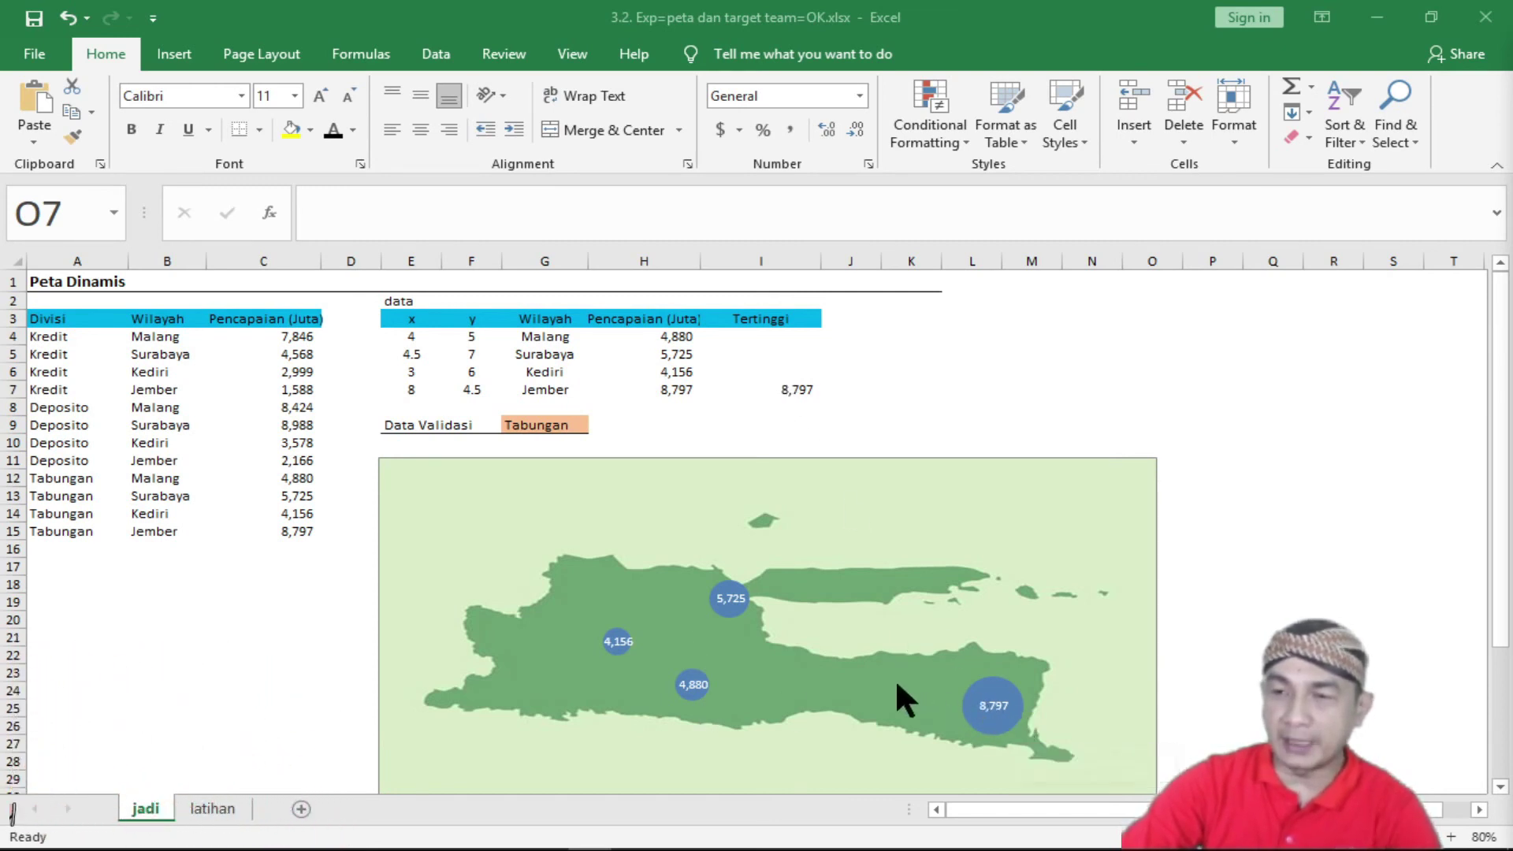
# Add a new chart series named from Tertinggi in I3.
pyautogui.rightClick(845, 619)
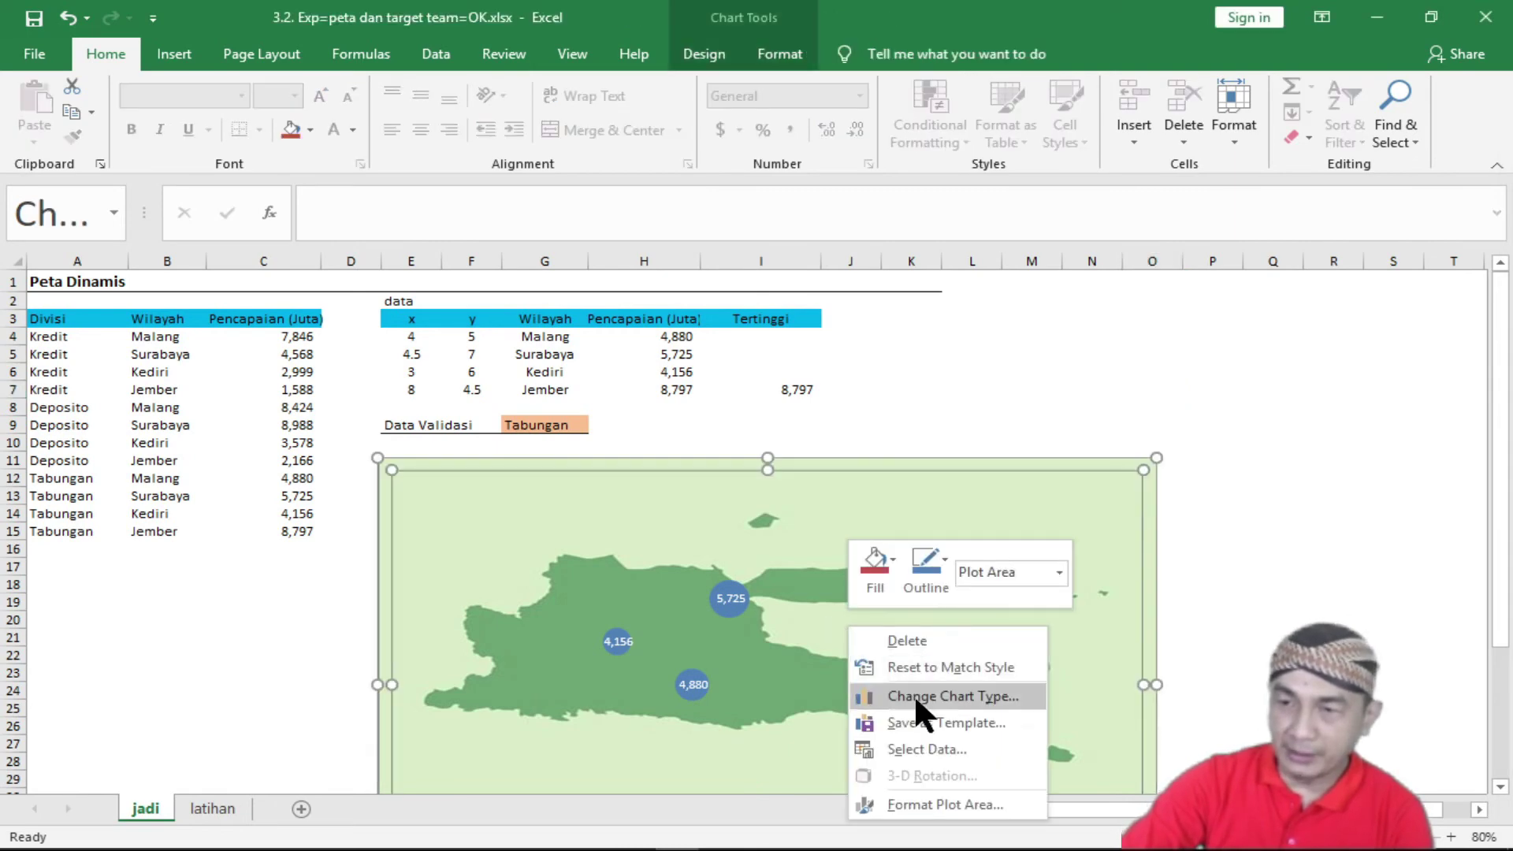
pyautogui.click(916, 738)
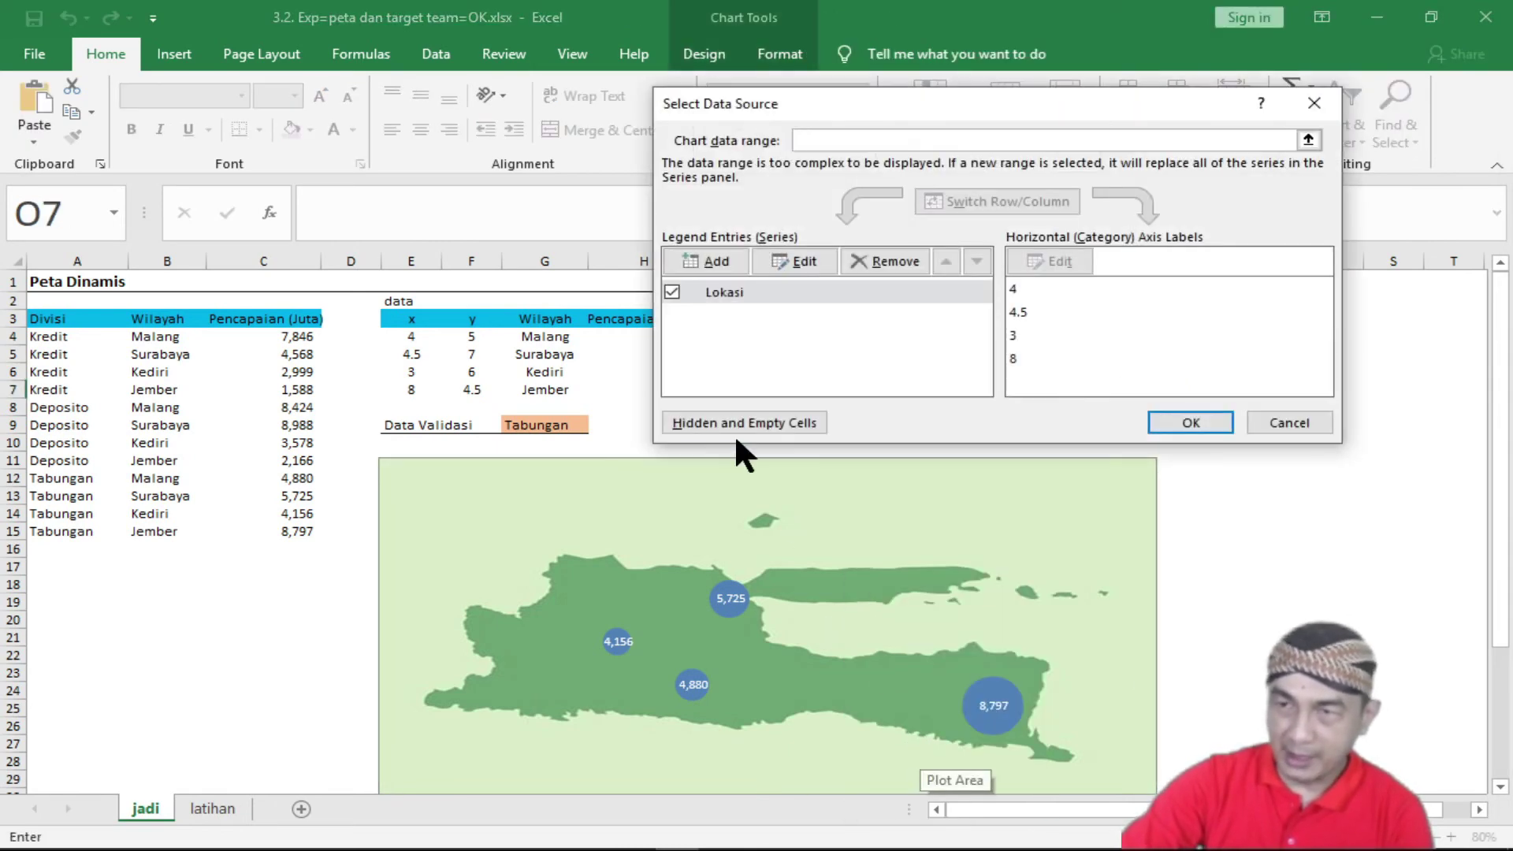
pyautogui.click(707, 260)
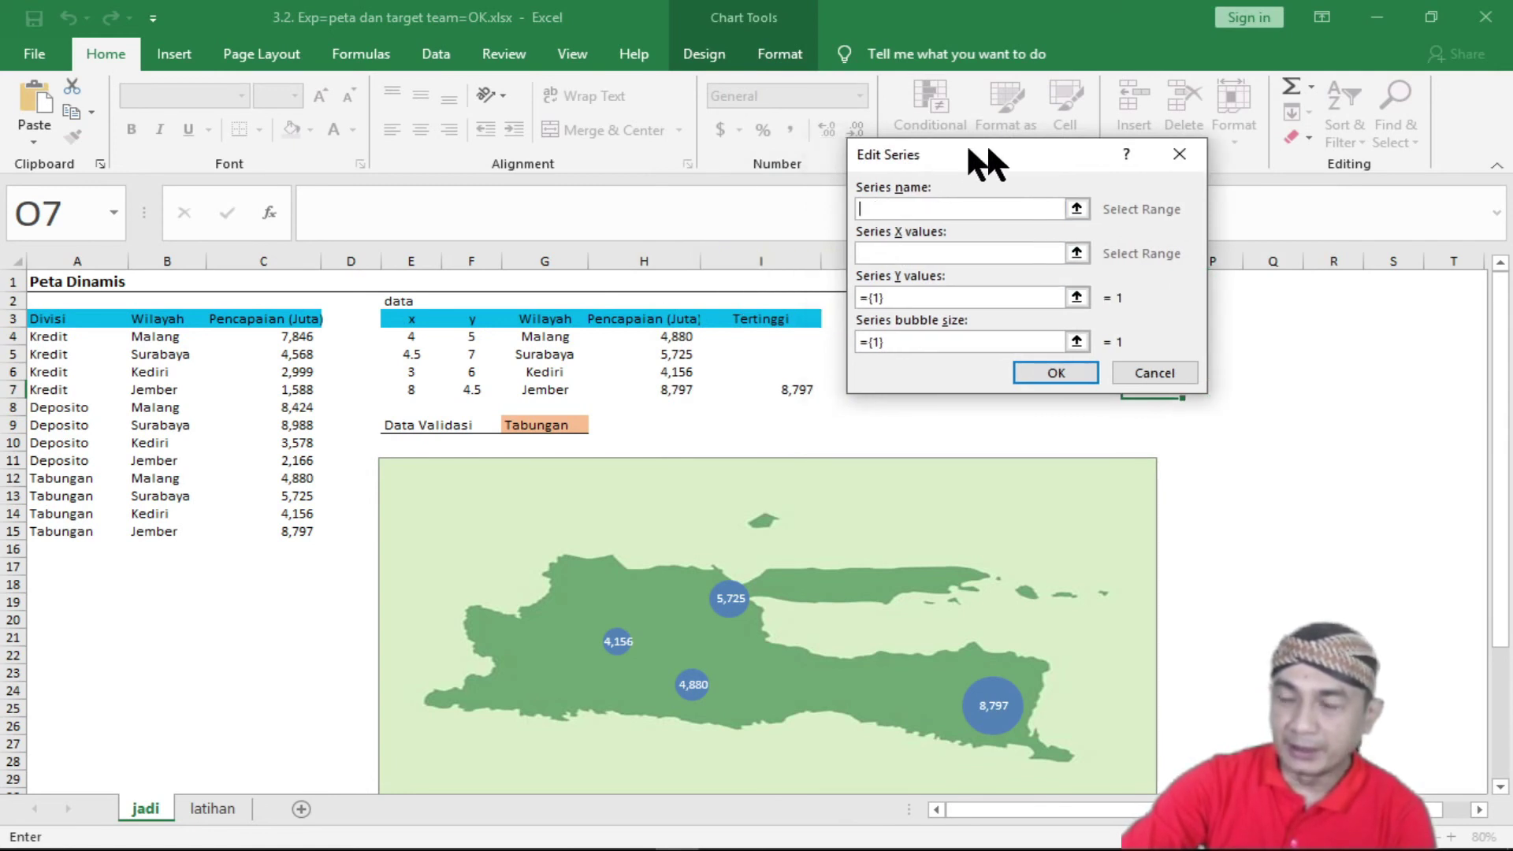
pyautogui.moveTo(938, 142); pyautogui.dragTo(1102, 126)
pyautogui.click(771, 318)
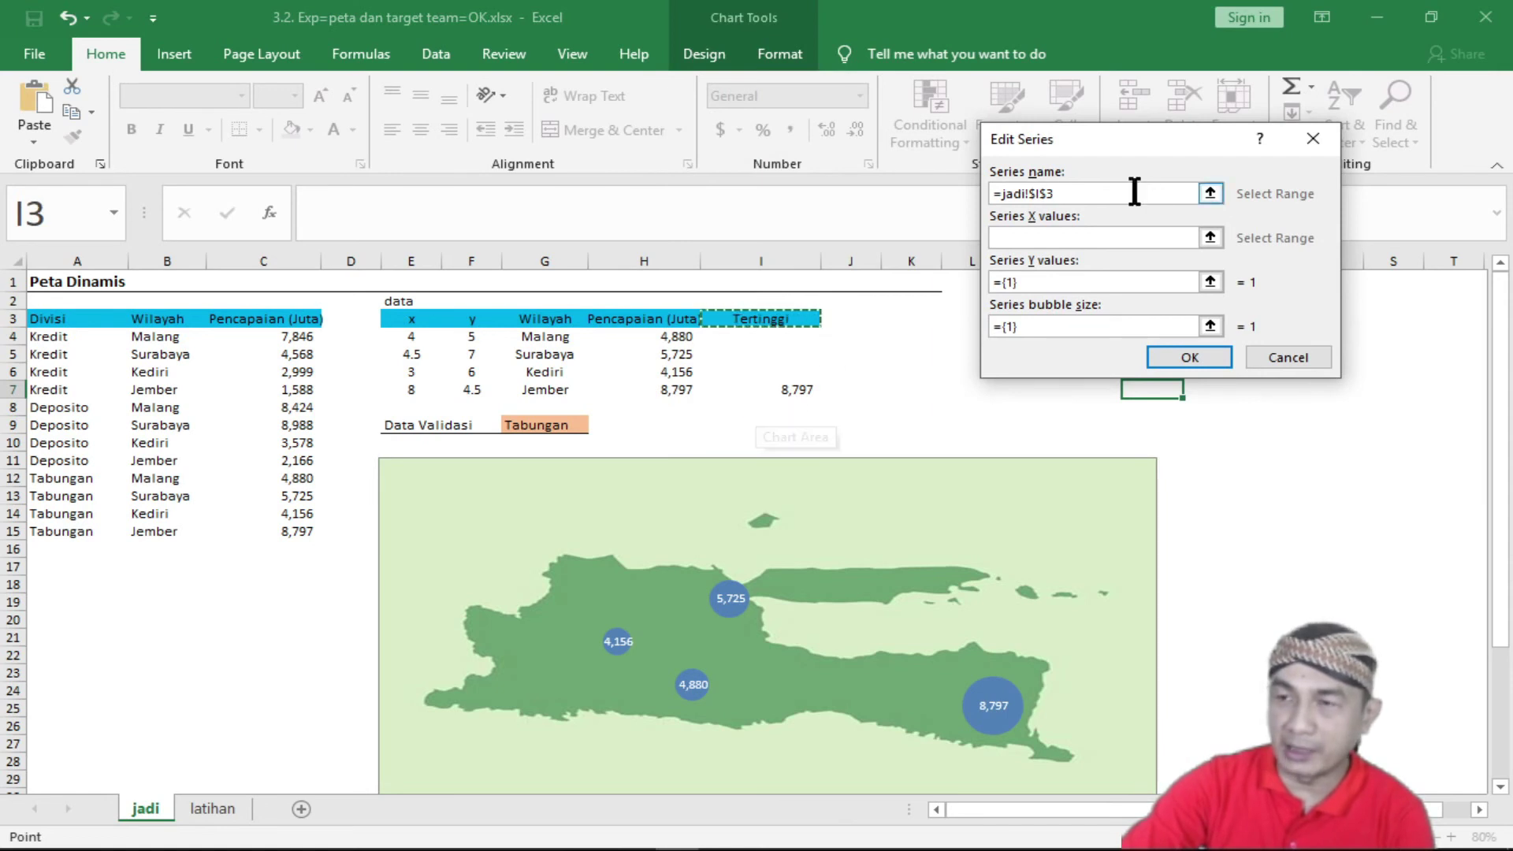
# Give the Tertinggi series X values E4:E7, Y values F4:F7 and bubble sizes I4:I7.
pyautogui.click(1029, 237)
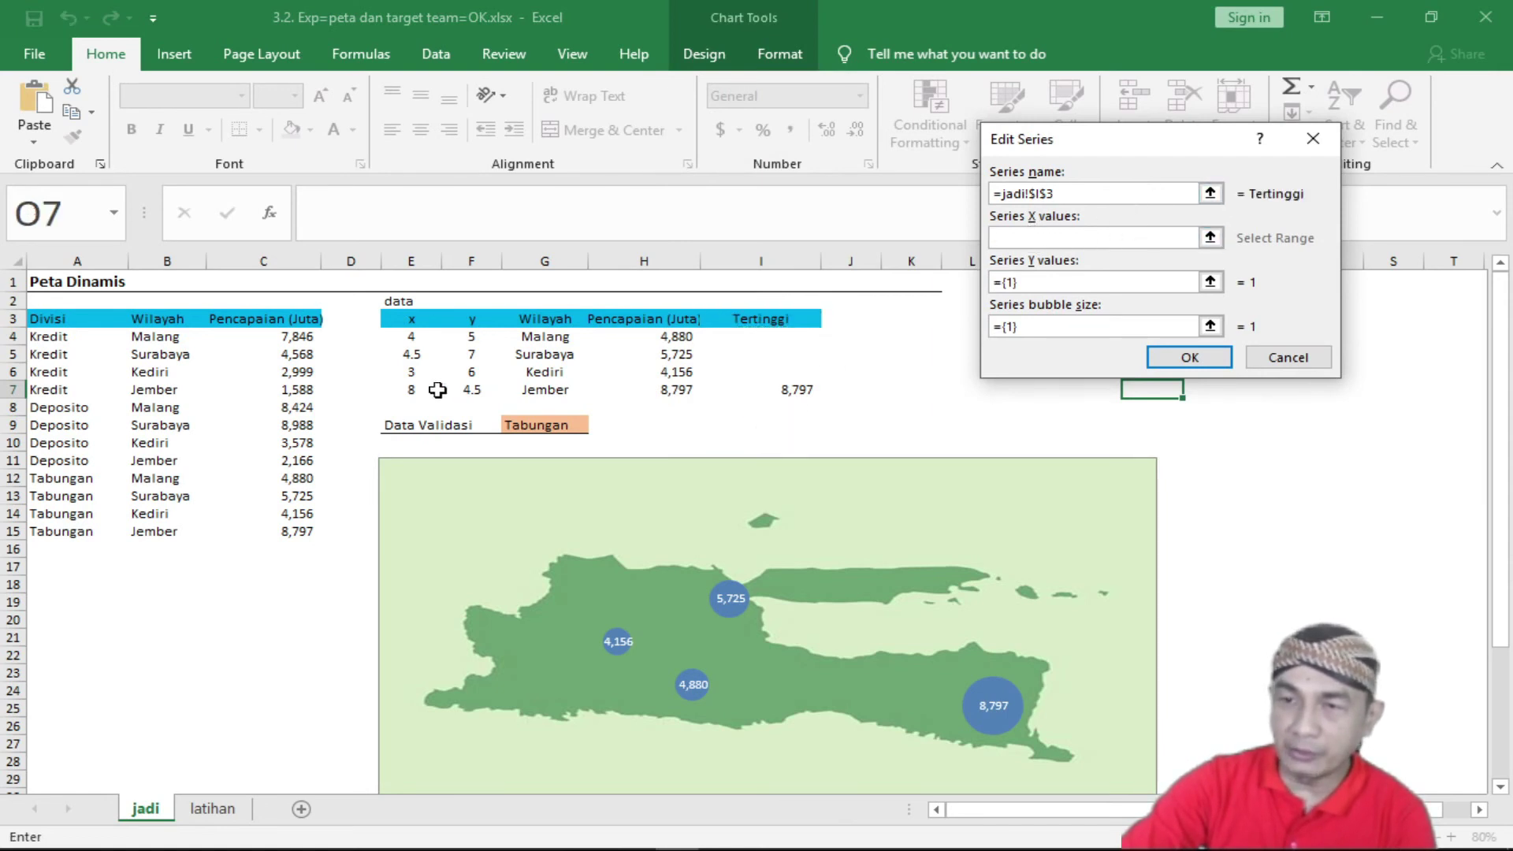
pyautogui.moveTo(410, 345); pyautogui.dragTo(410, 389)
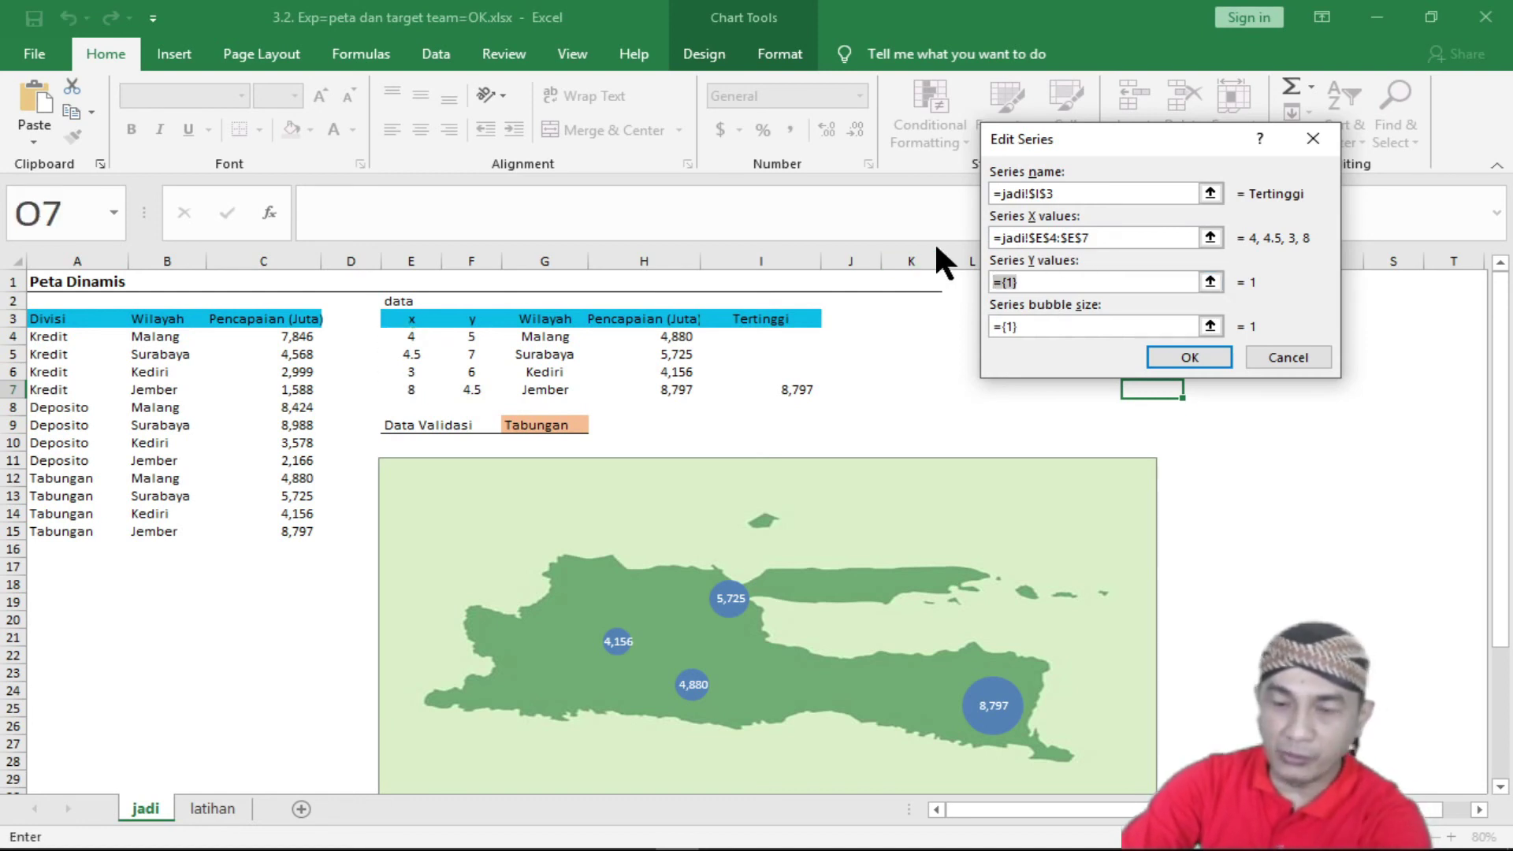
pyautogui.moveTo(487, 339); pyautogui.dragTo(471, 390)
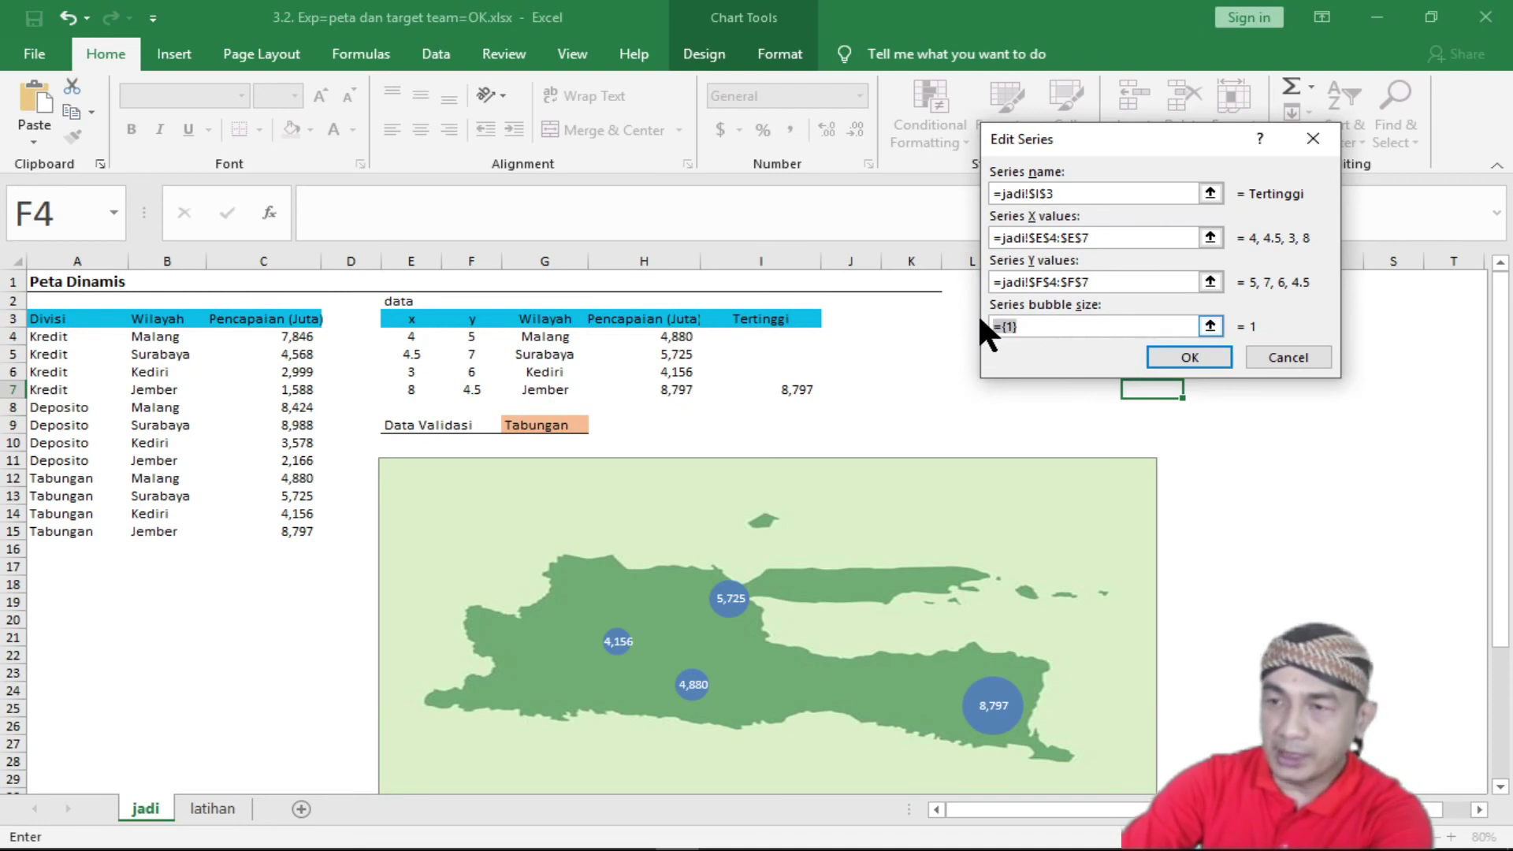
pyautogui.click(985, 326)
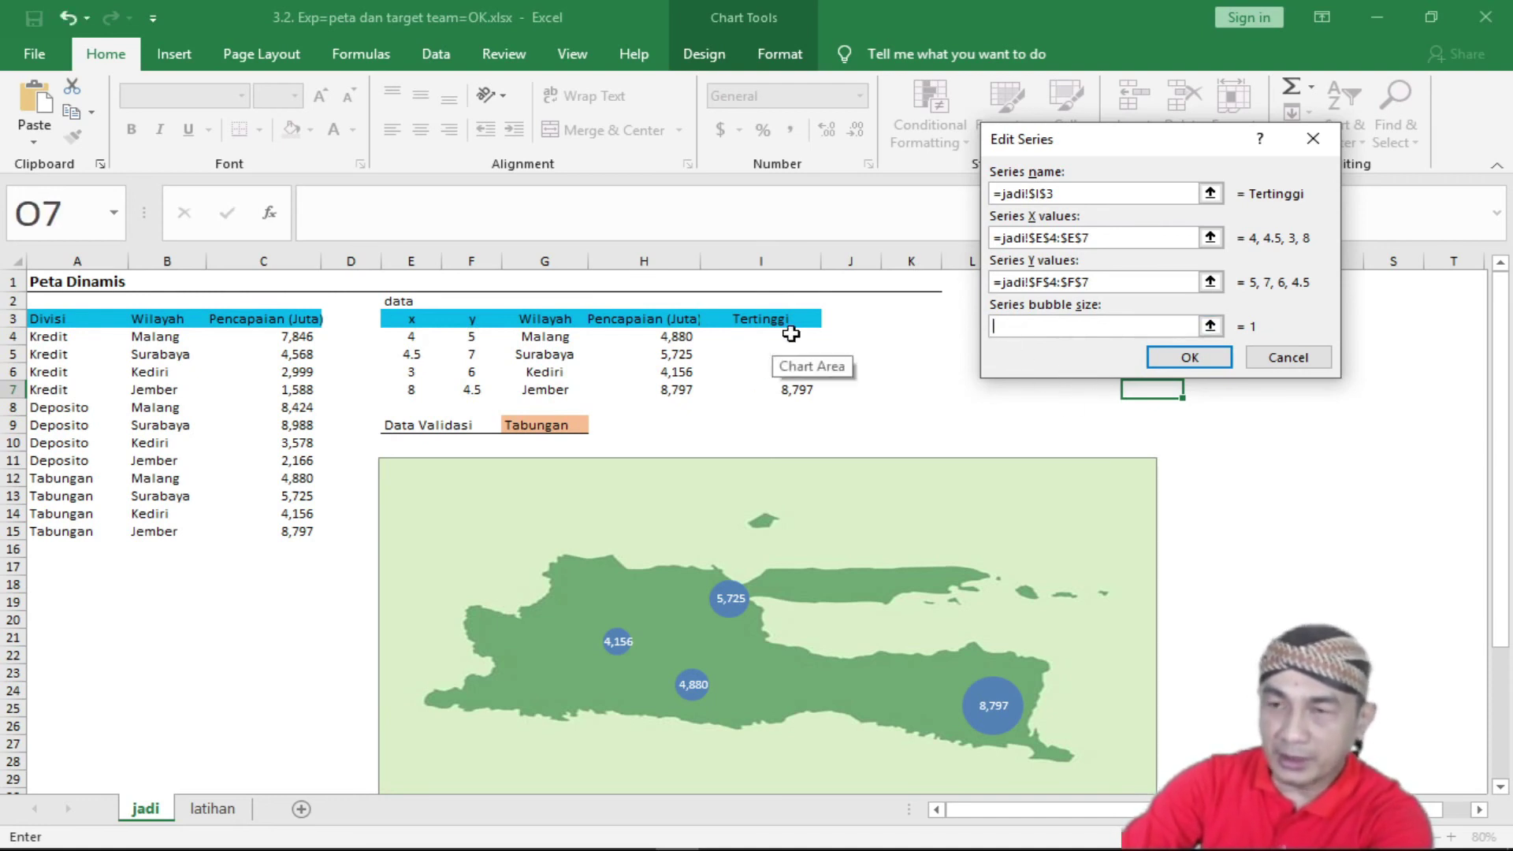
pyautogui.moveTo(791, 334)
pyautogui.mouseDown()
pyautogui.moveTo(799, 407)
pyautogui.moveTo(801, 394)
pyautogui.mouseUp()
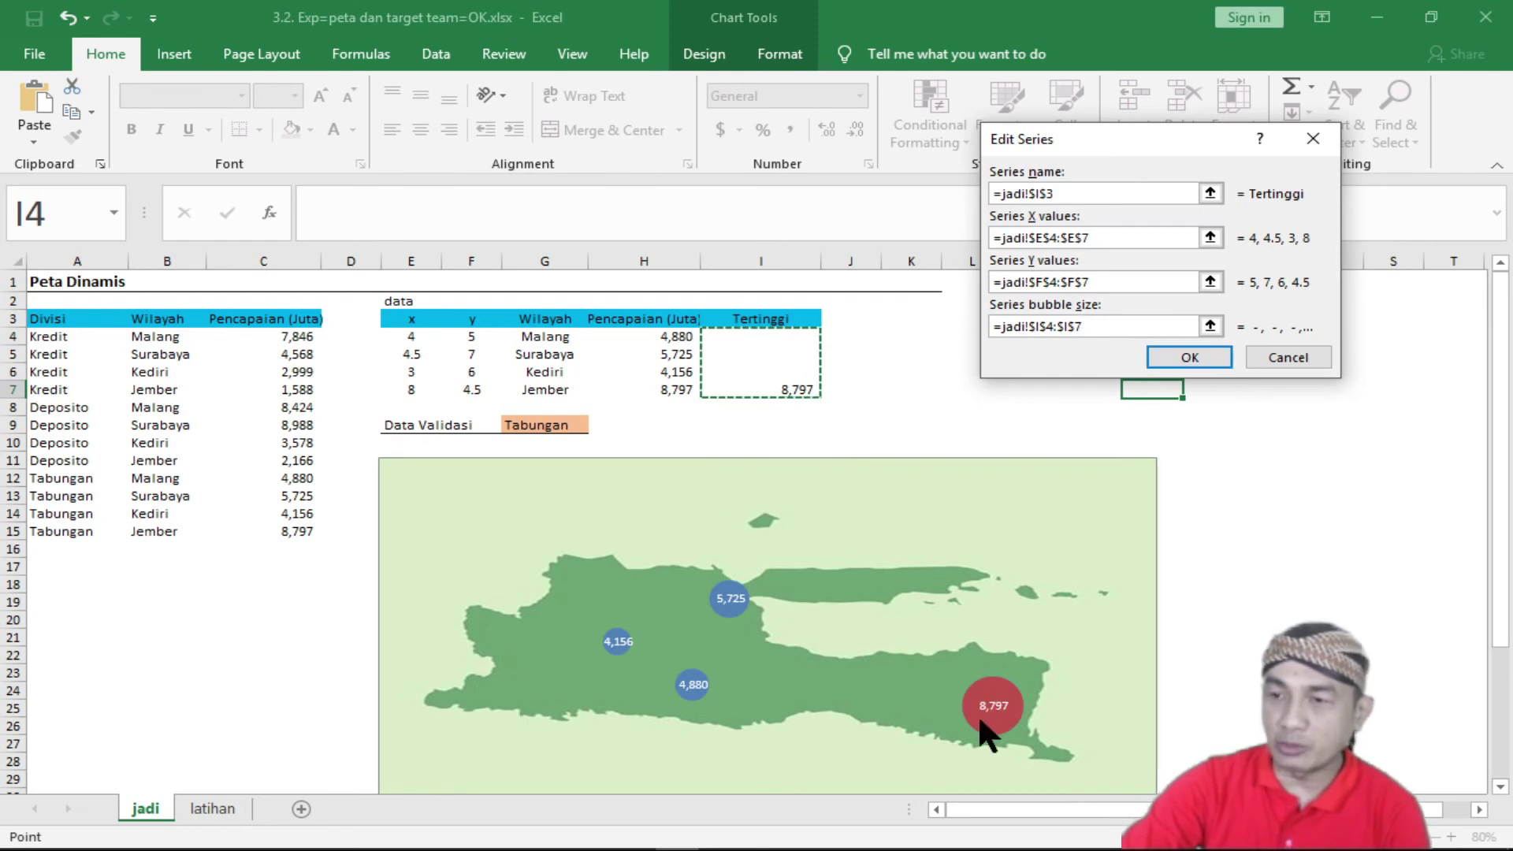
pyautogui.click(1180, 355)
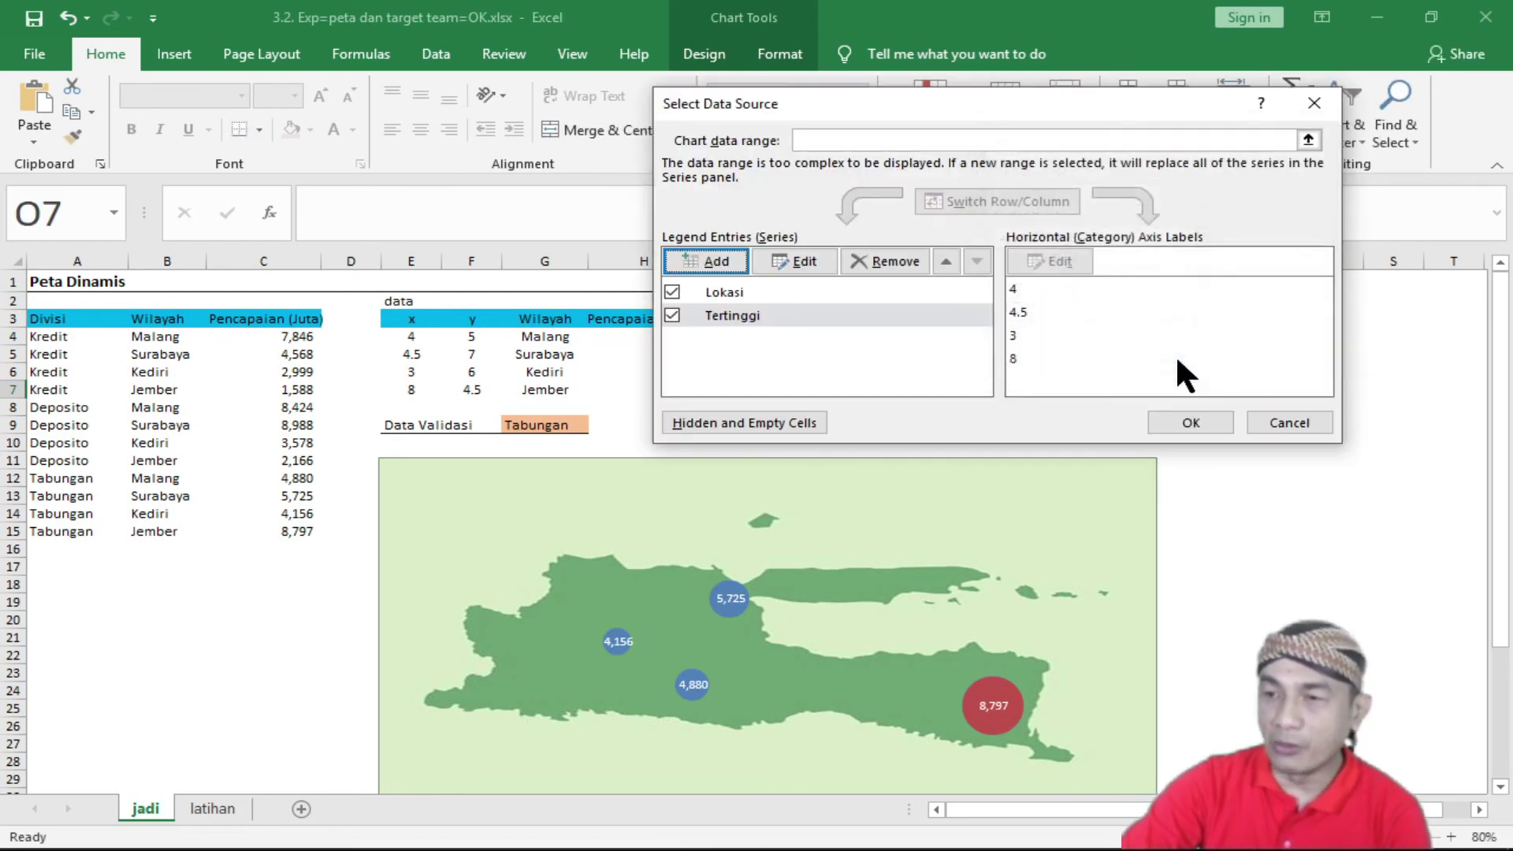
pyautogui.click(1195, 419)
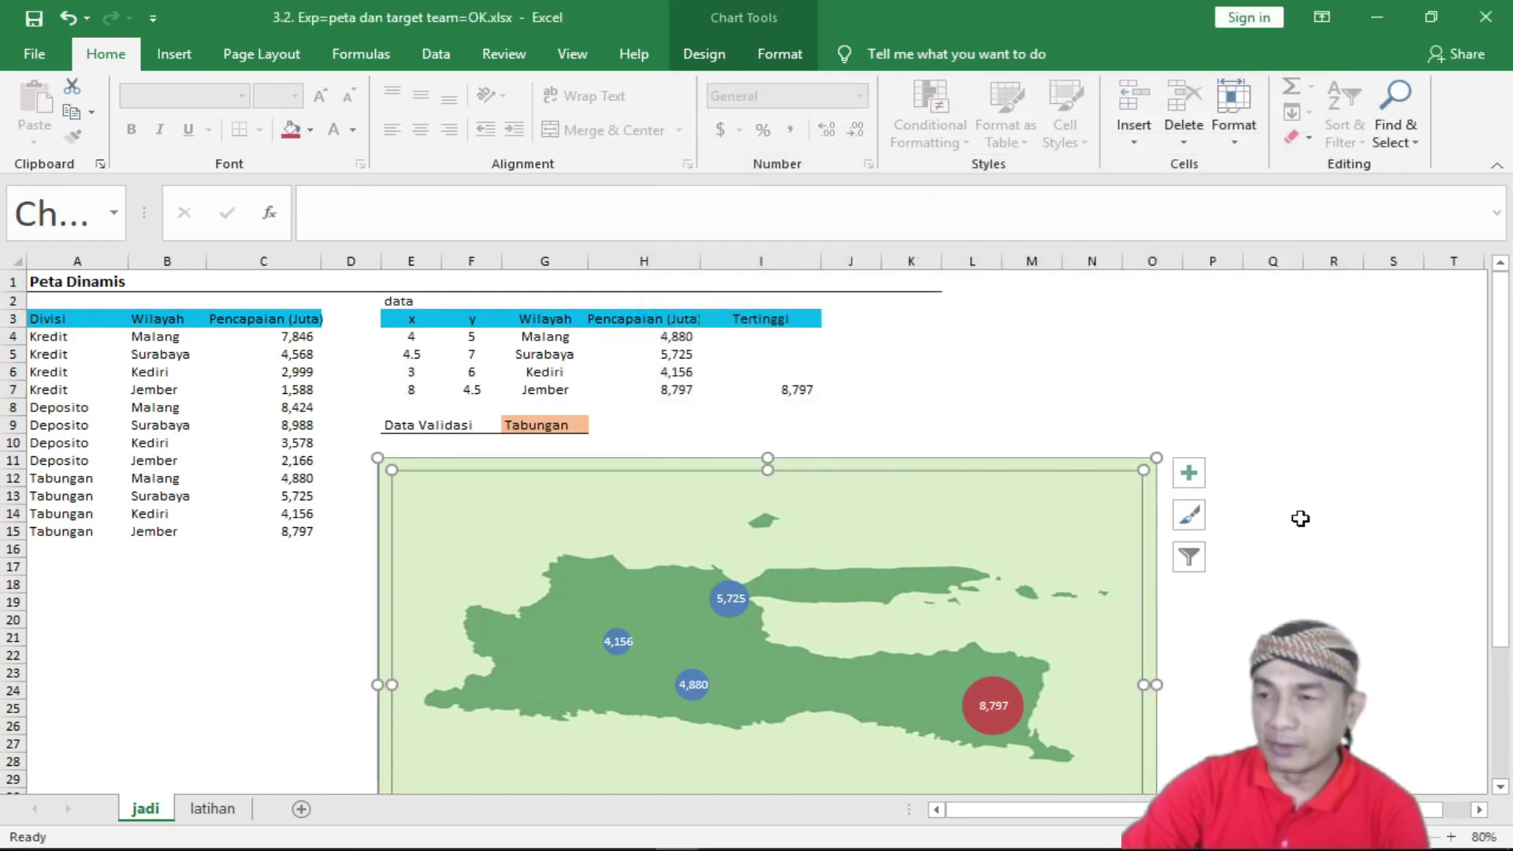
pyautogui.click(1324, 513)
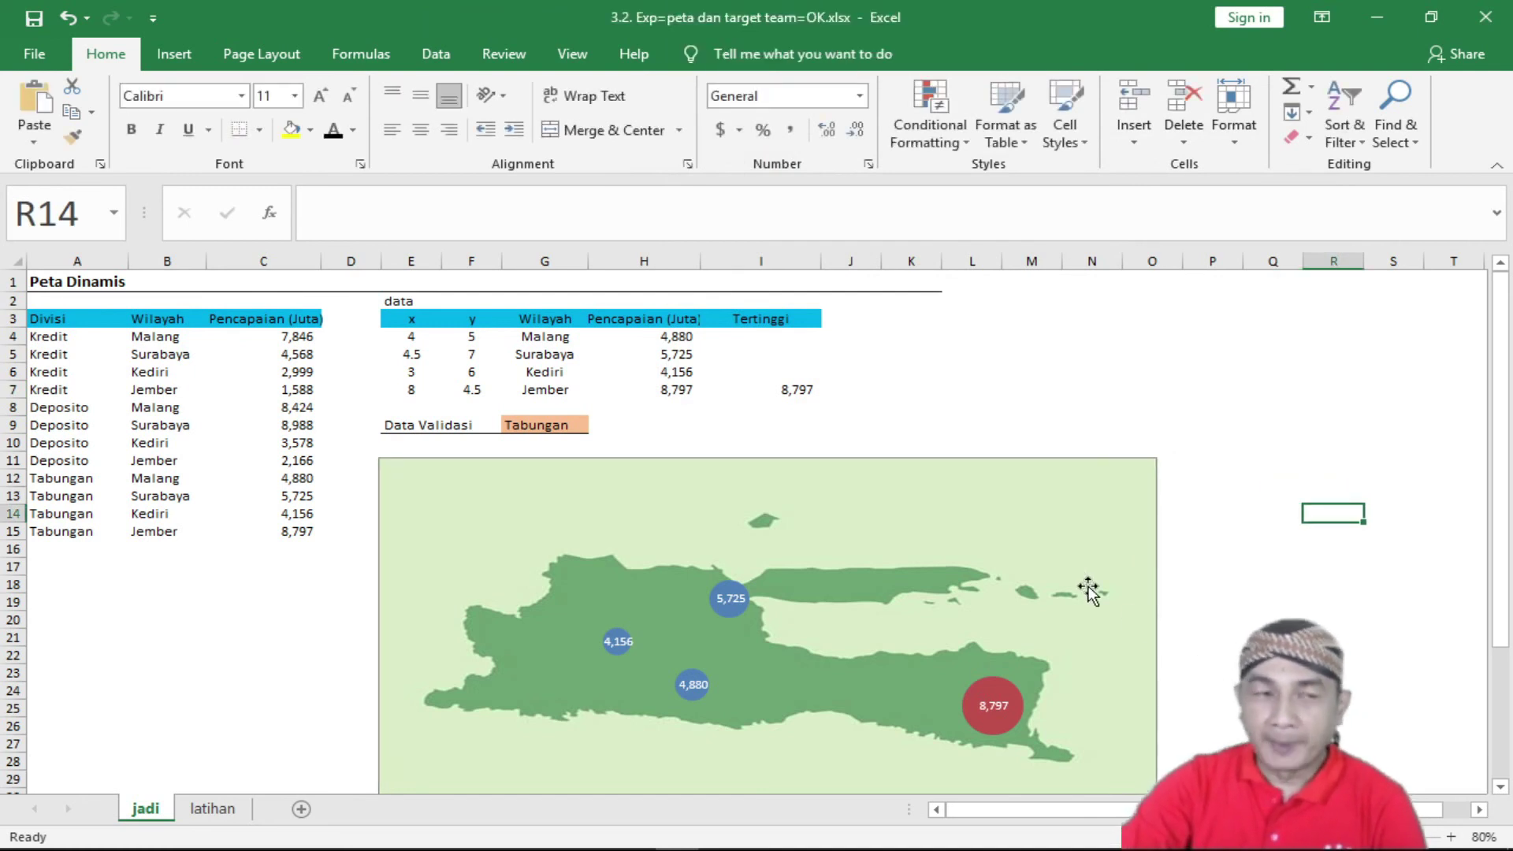
# Test the map by switching G9's dropdown to Kredit, then Deposito, then back to Kredit.
pyautogui.click(578, 430)
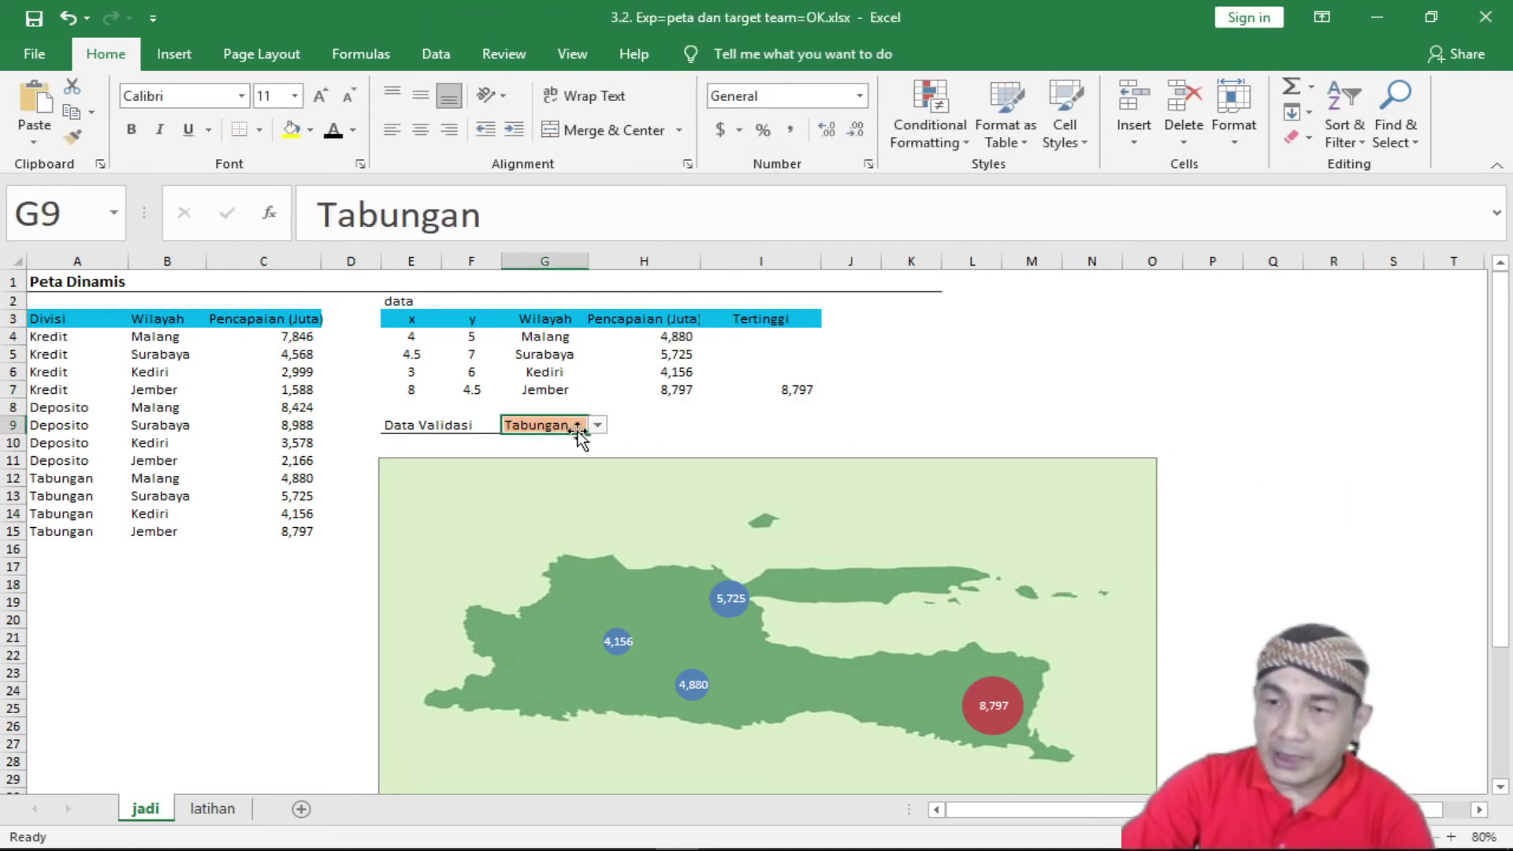
pyautogui.click(597, 425)
pyautogui.click(564, 439)
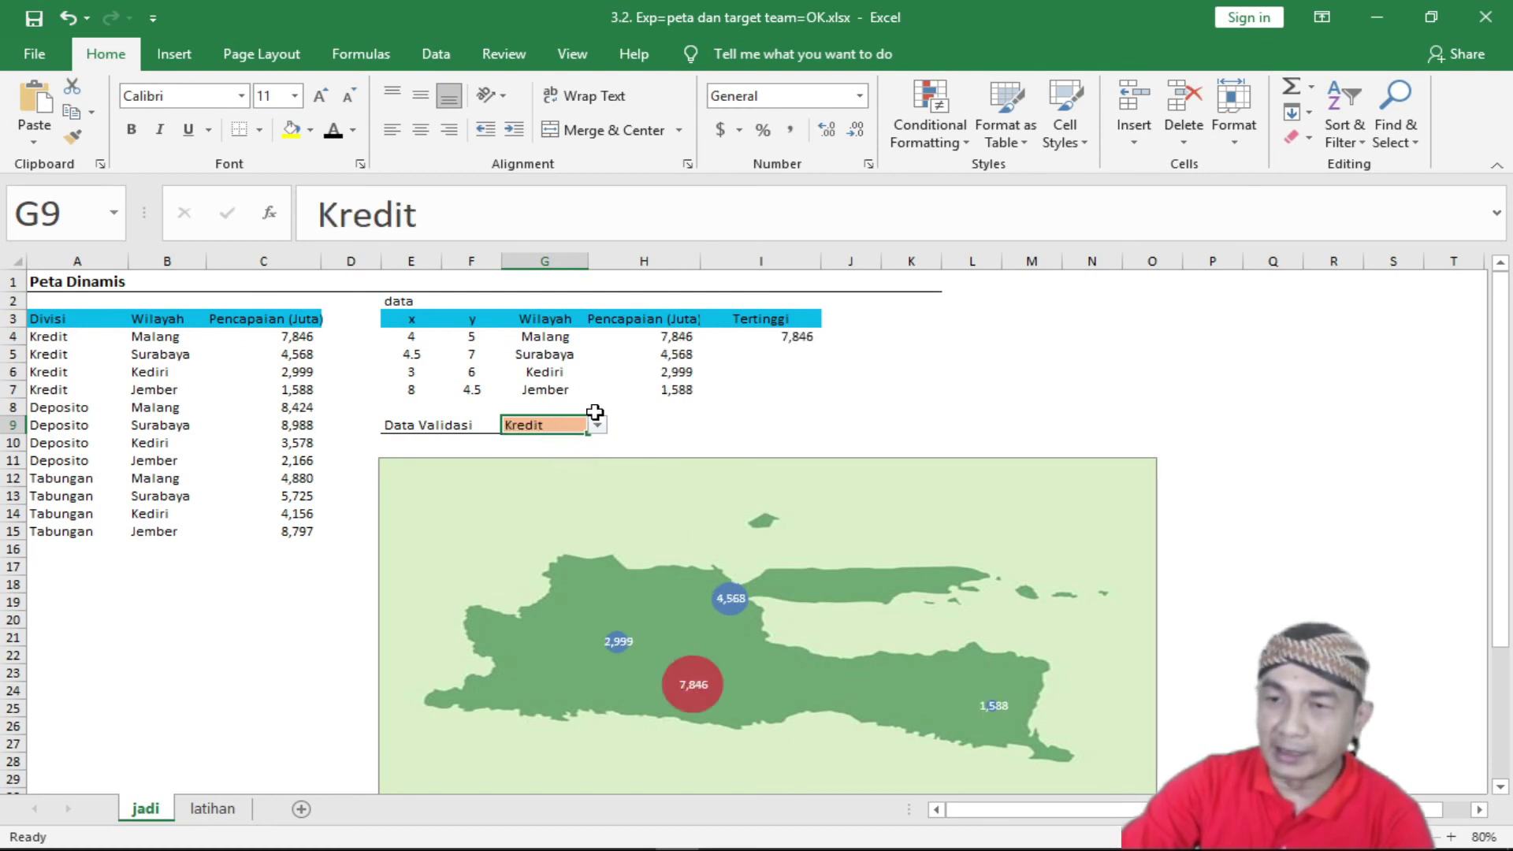
pyautogui.click(596, 426)
pyautogui.click(571, 456)
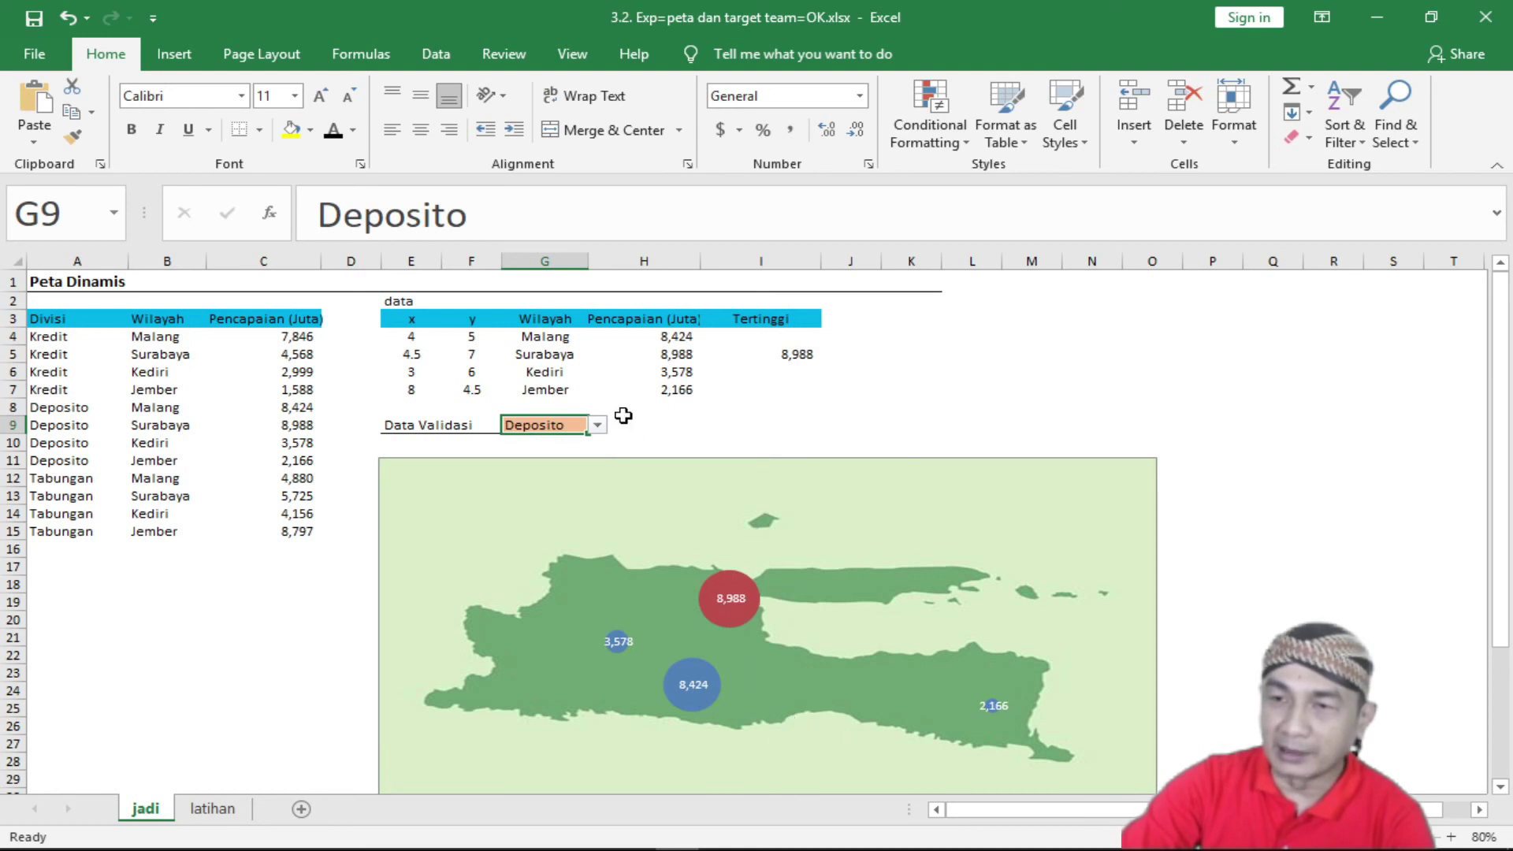
pyautogui.click(598, 425)
pyautogui.click(551, 439)
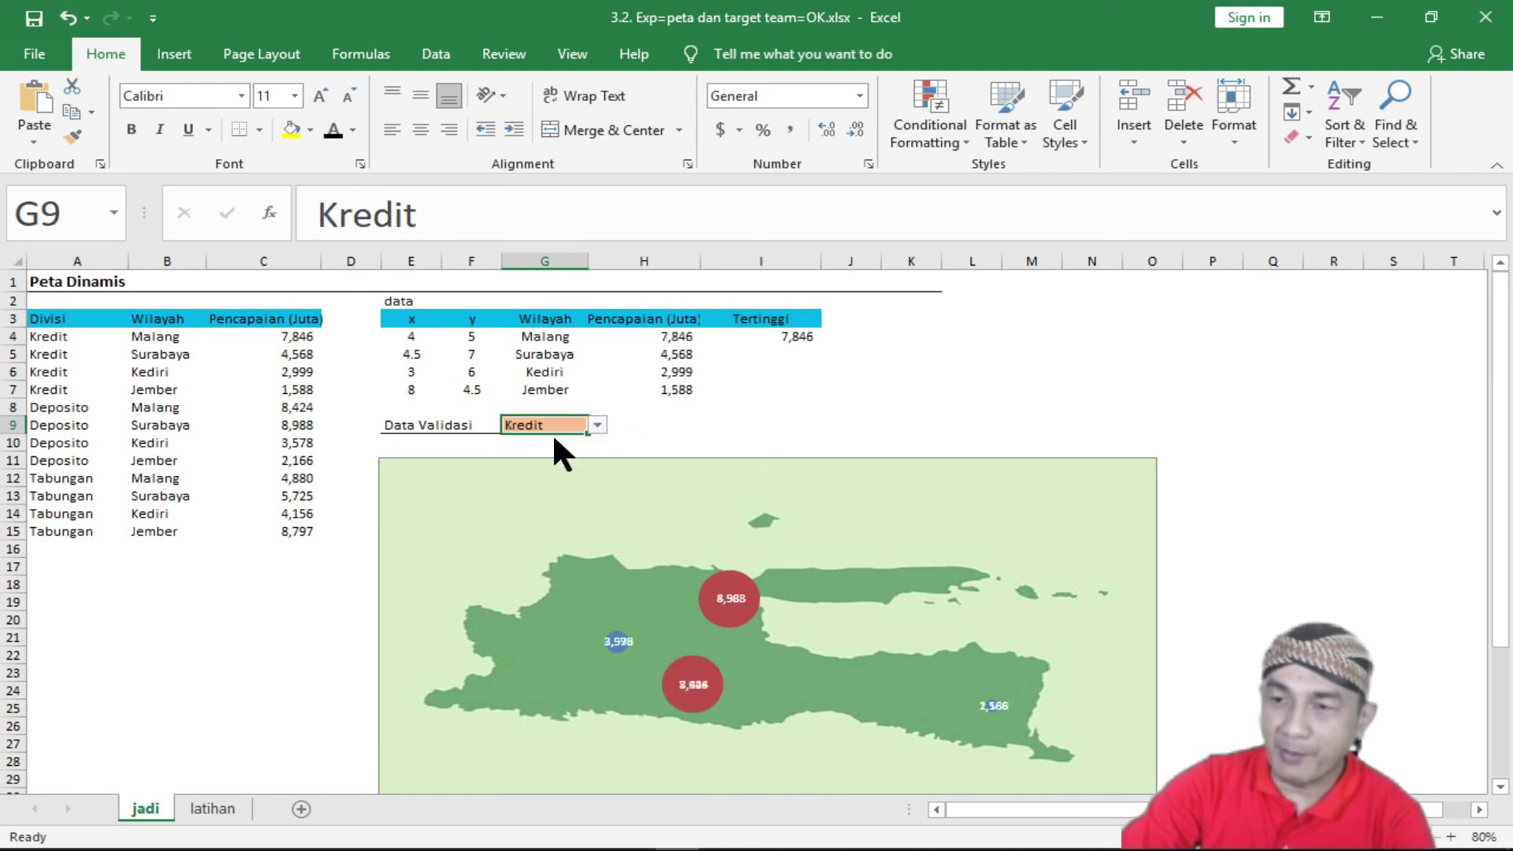